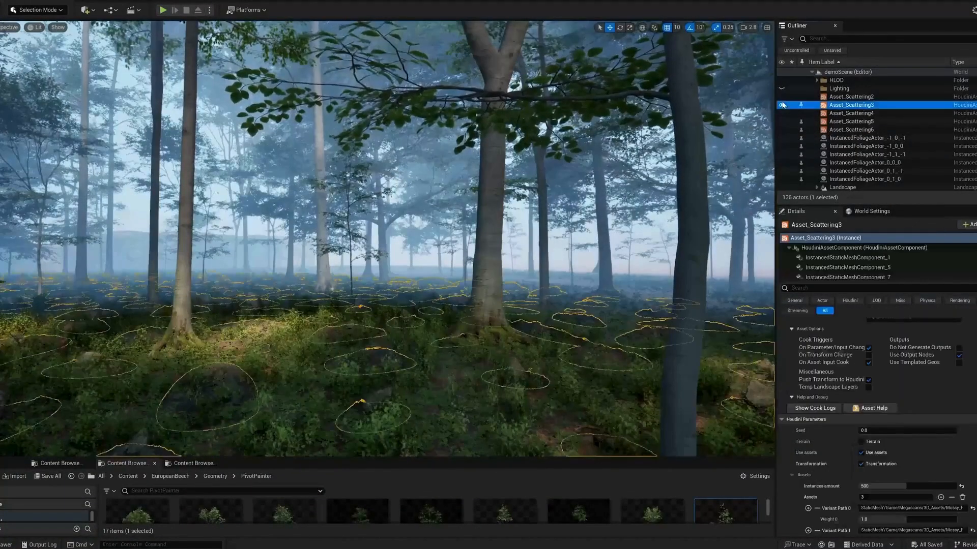
# - Toggle the visibility of a scattering asset in the forest scene and set the Asset_Scattering6 Max scale to 2
pyautogui.click(783, 97)
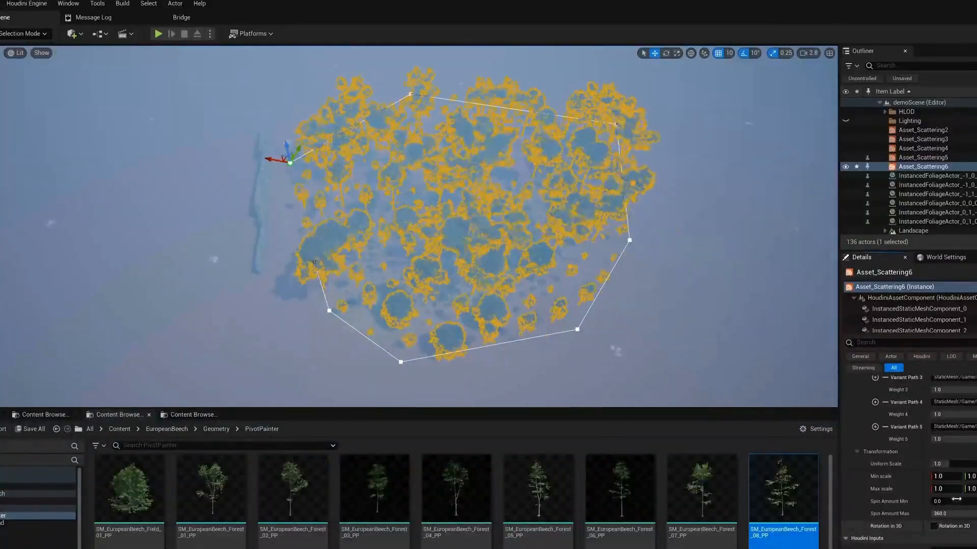
pyautogui.click(946, 489)
pyautogui.write('2')
pyautogui.press('Return')
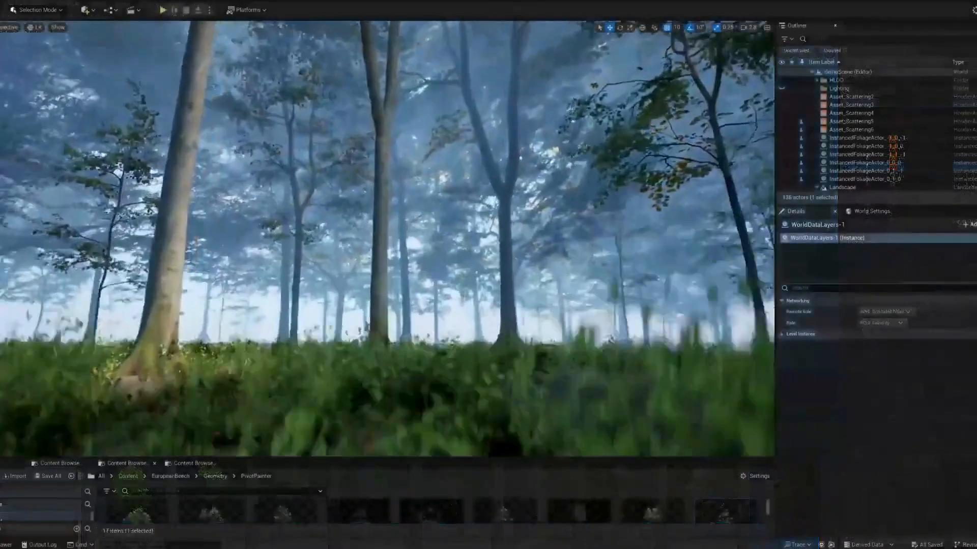
pyautogui.moveTo(386, 239); pyautogui.dragTo(391, 265, button='right')
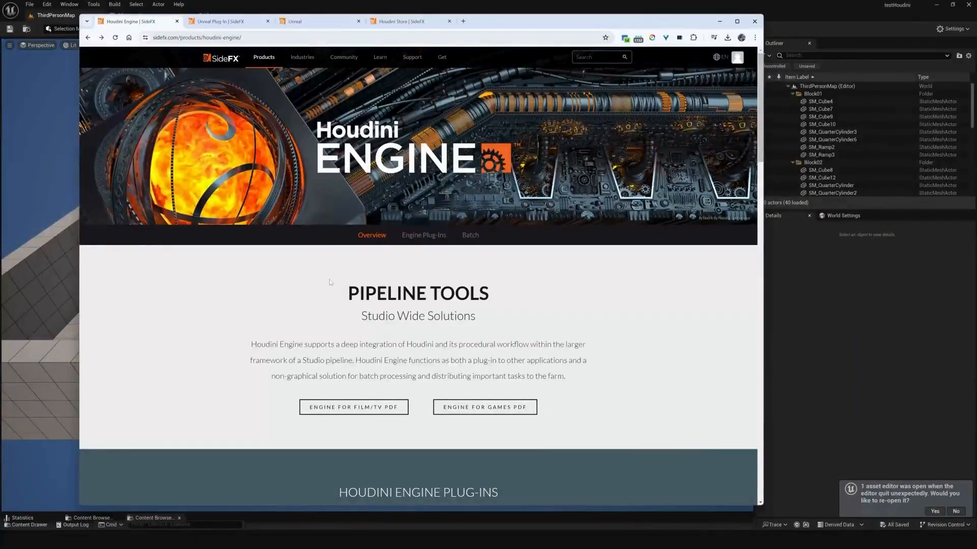
# - Read through the Houdini Engine product page down to the section on engine plug-ins
pyautogui.scroll(-9, 329, 282)
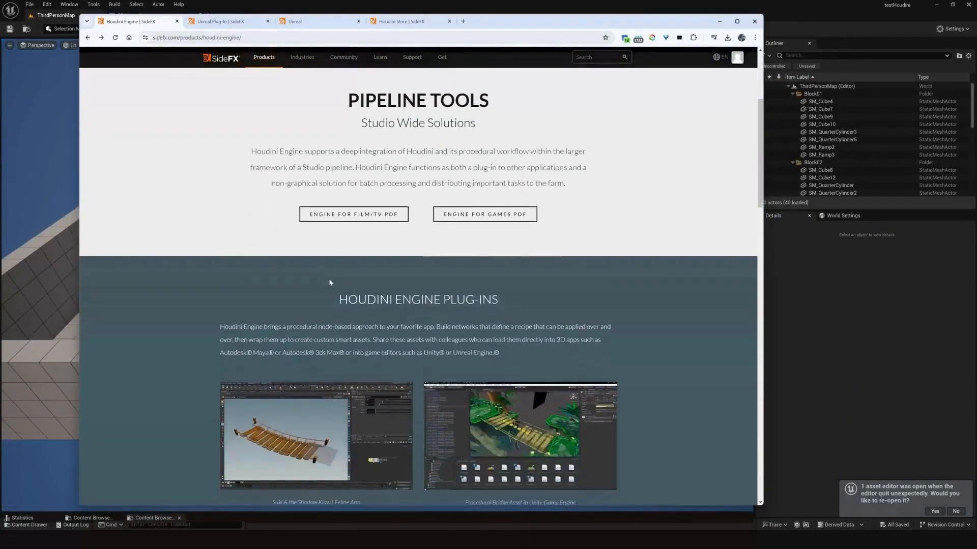
pyautogui.scroll(-6, 329, 281)
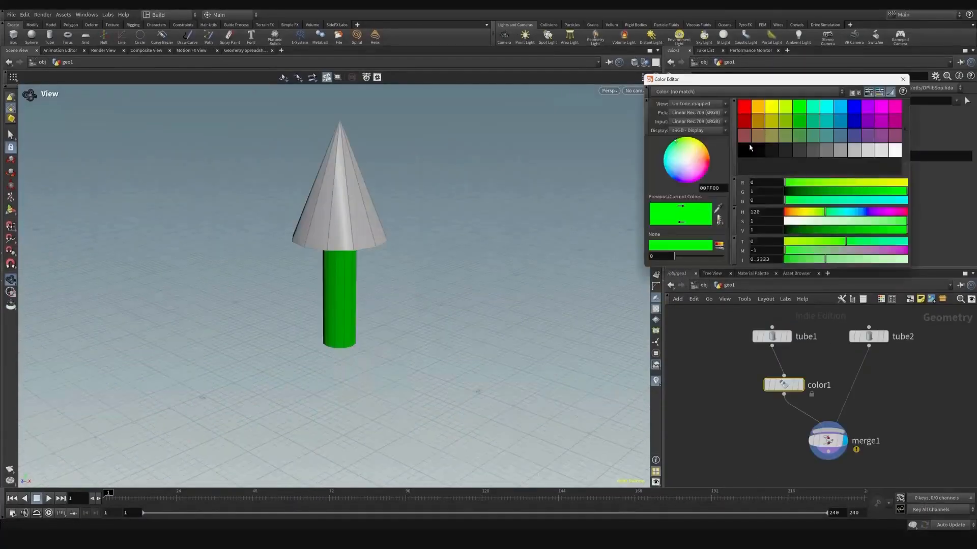
# - Colour the trunk tube bright green and adjust the radius of the sphere1 node in geo1
pyautogui.click(799, 108)
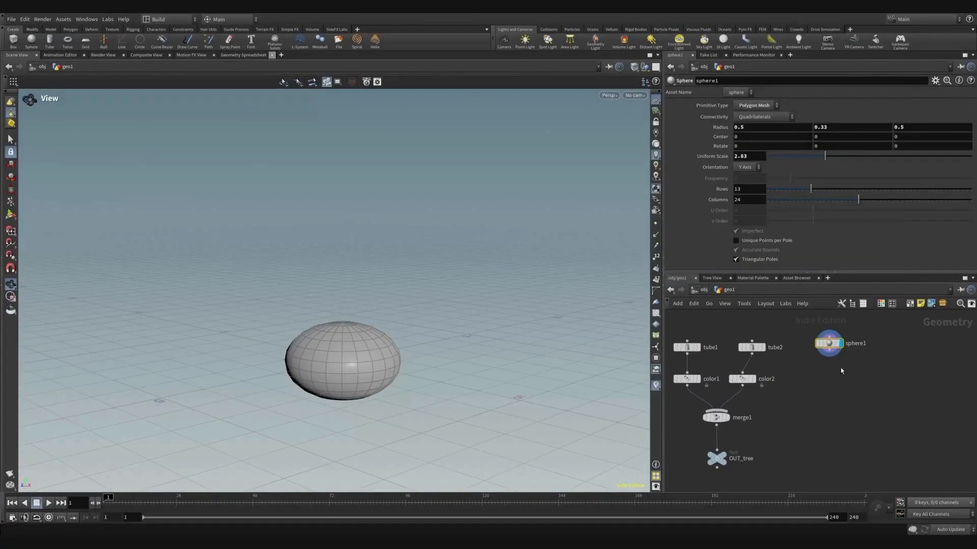
pyautogui.moveTo(783, 131); pyautogui.dragTo(797, 127)
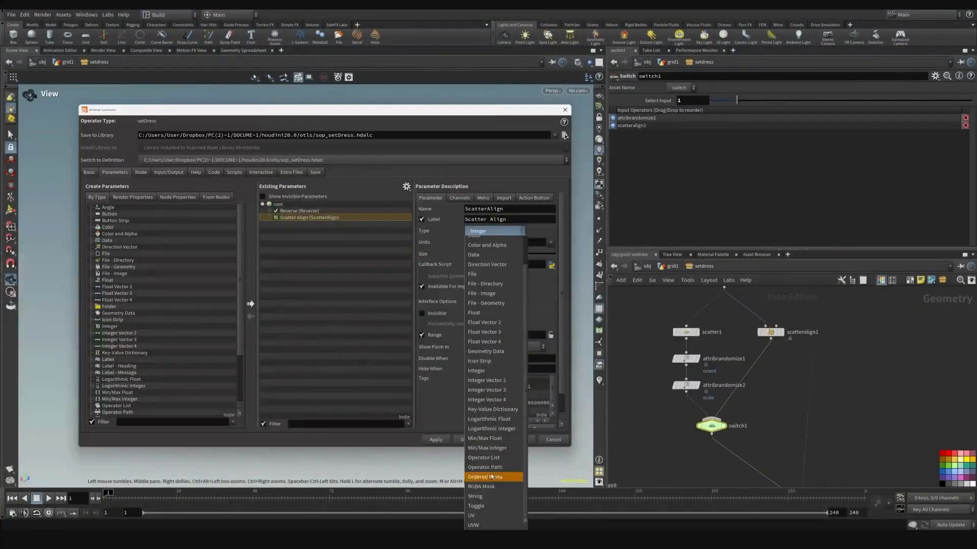
# - Set the Scatter Align parameter of the setDress asset to the Toggle type
pyautogui.click(476, 506)
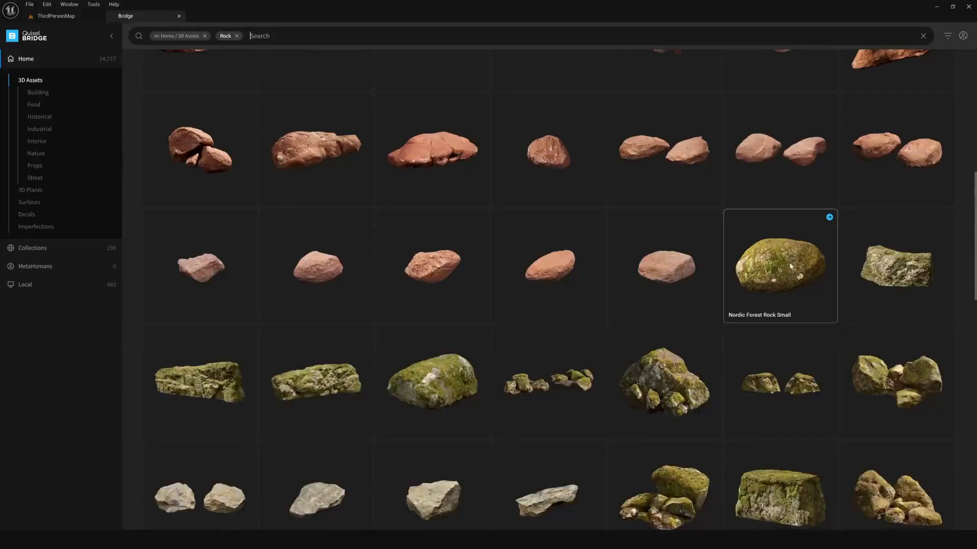
# - Open the Nordic Forest Rock Small asset and place the Nordic Forest Cluster Rock Large mesh in the ThirdPersonMap level
pyautogui.click(784, 277)
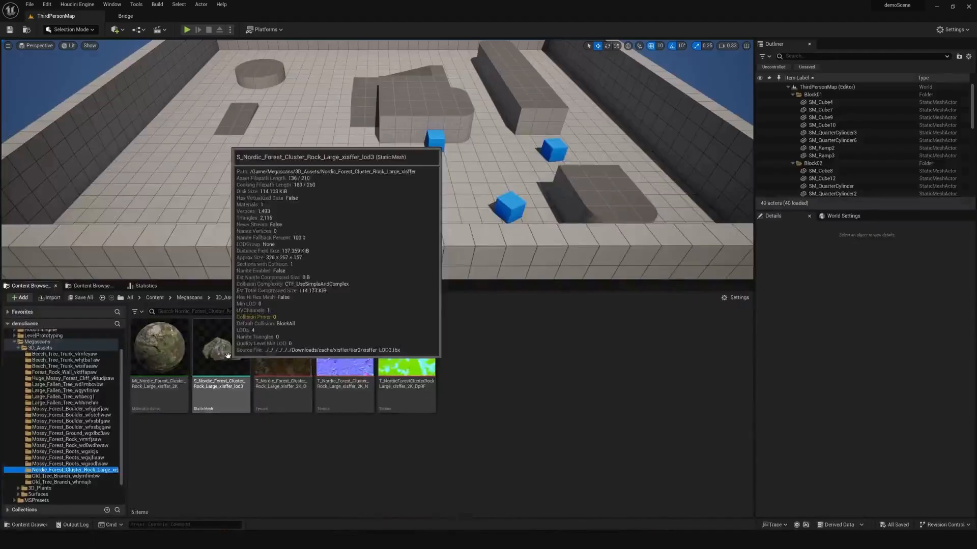
pyautogui.moveTo(221, 349); pyautogui.dragTo(319, 181)
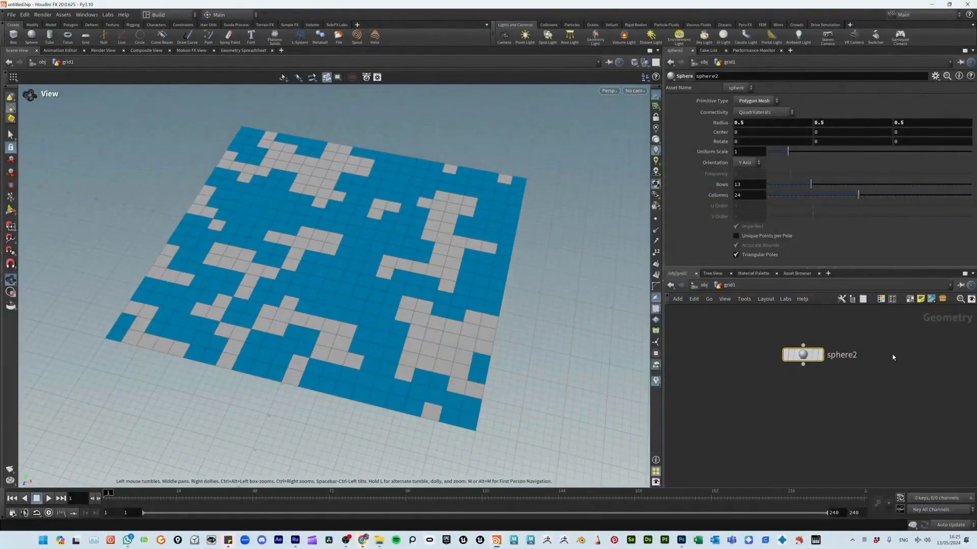
# - Reposition the sphere2 node and reduce the Min Radius of the Scatter and Align node to about 0.75
pyautogui.moveTo(802, 357); pyautogui.dragTo(752, 356)
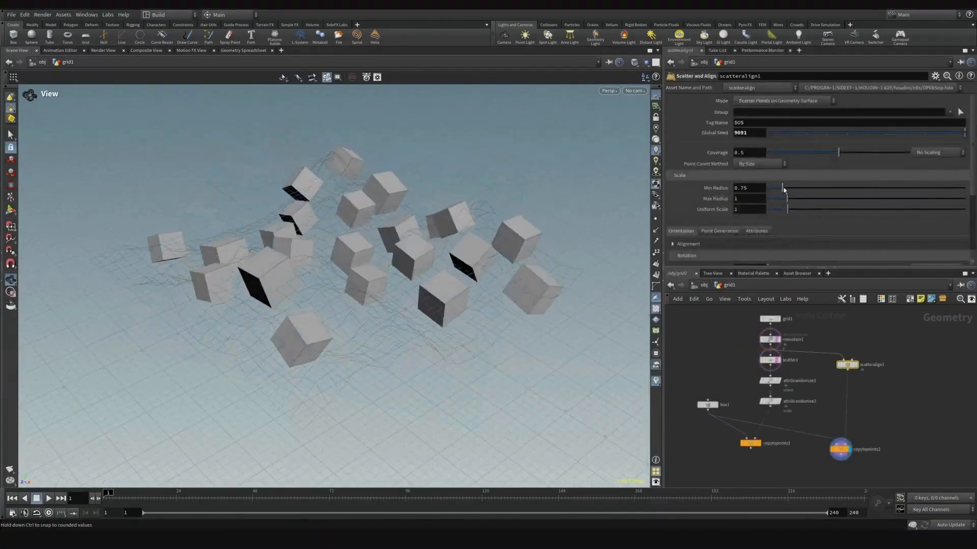
pyautogui.moveTo(787, 187); pyautogui.dragTo(780, 187)
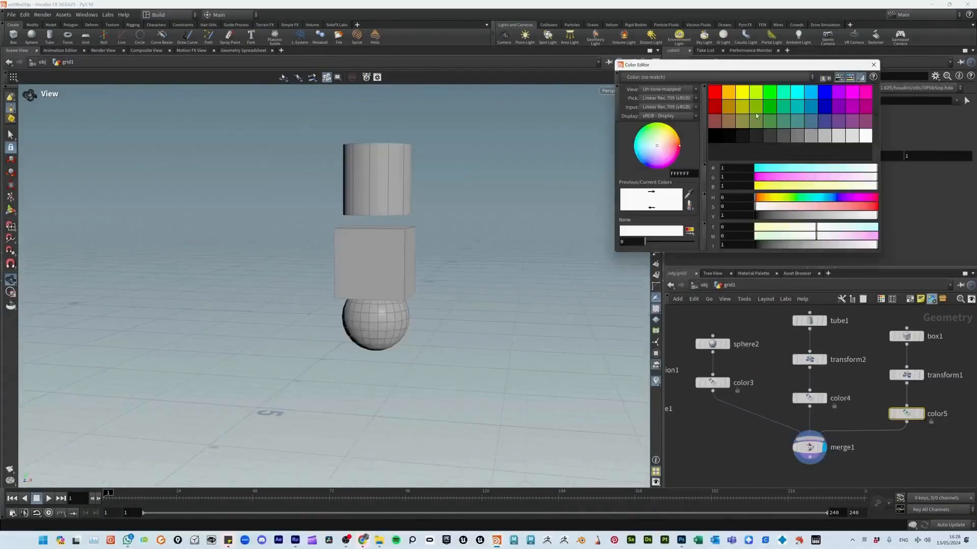
# - Set the box's color5 node to yellow and pick green from the colour palette
pyautogui.click(743, 95)
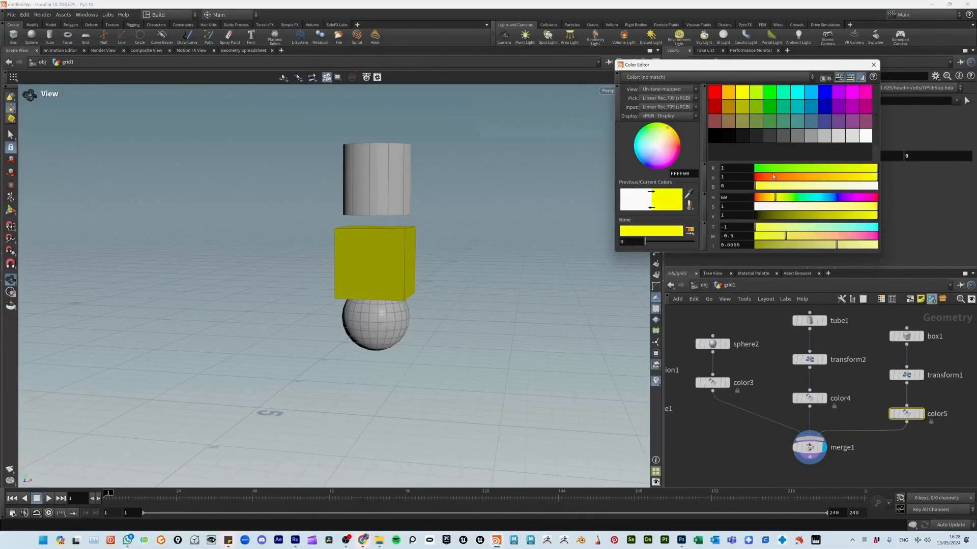
pyautogui.click(766, 94)
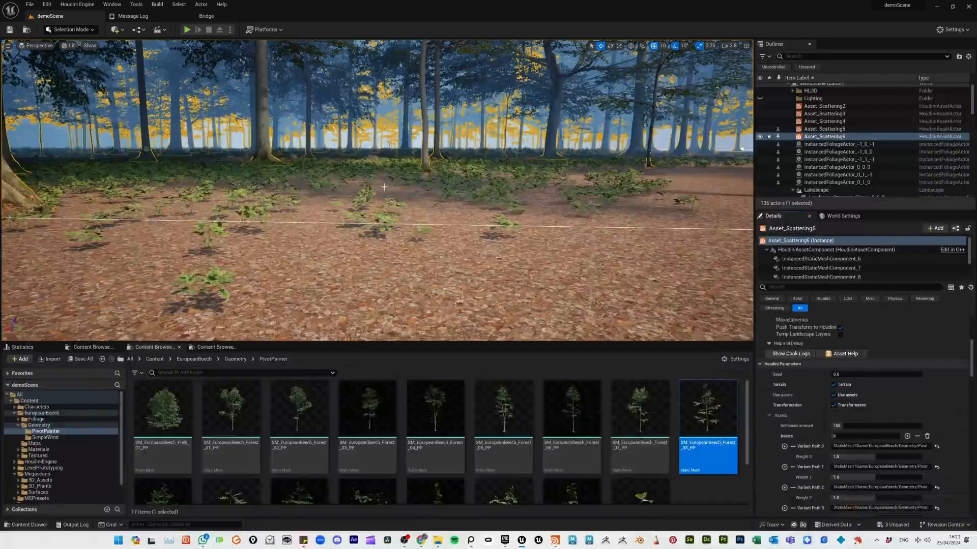
# - Play the demoScene level from a chosen spot on the forest floor and walk the character forward
pyautogui.rightClick(383, 189)
pyautogui.click(412, 388)
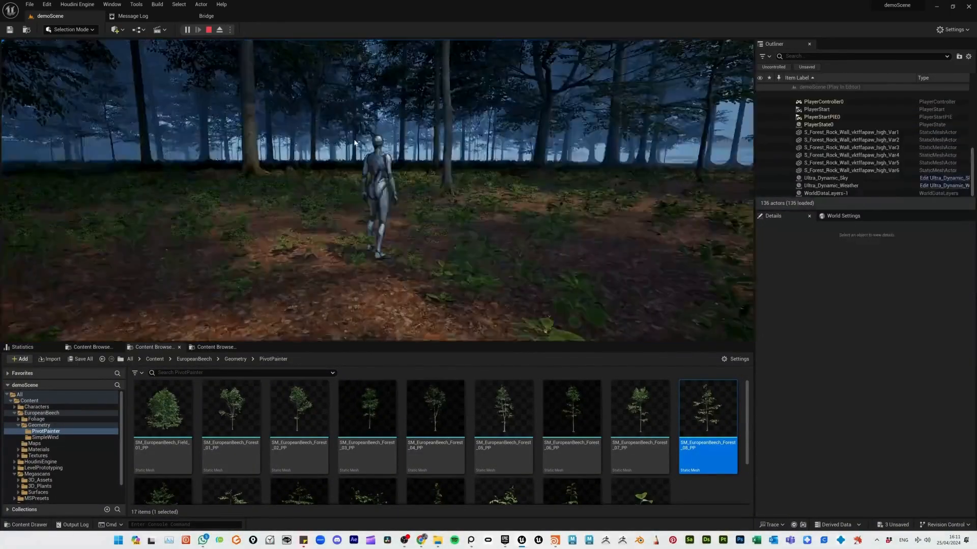
pyautogui.click(354, 143)
pyautogui.press('w')
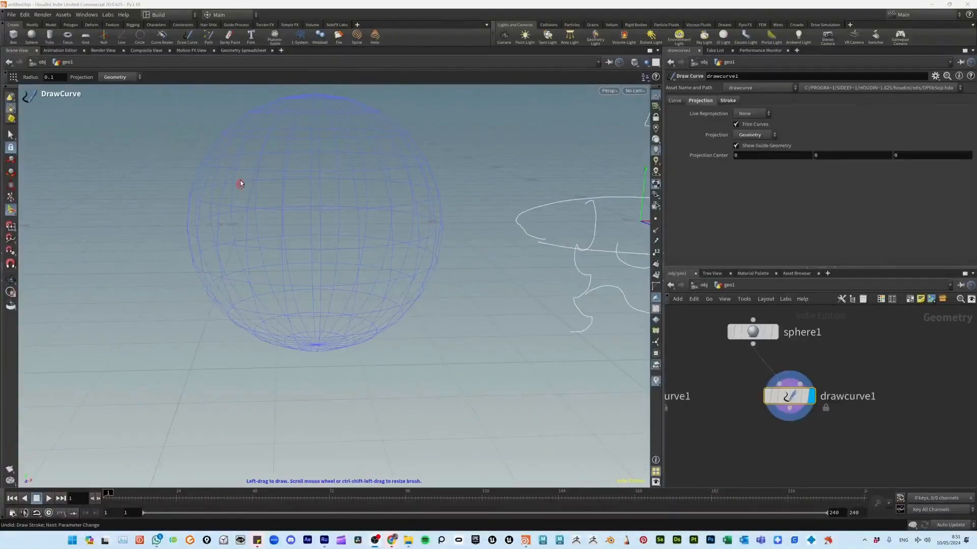
# - Draw two round eyes and a curved mouth on the sphere's surface with Draw Curve
pyautogui.moveTo(241, 183); pyautogui.dragTo(244, 177)
pyautogui.moveTo(311, 172); pyautogui.dragTo(328, 202)
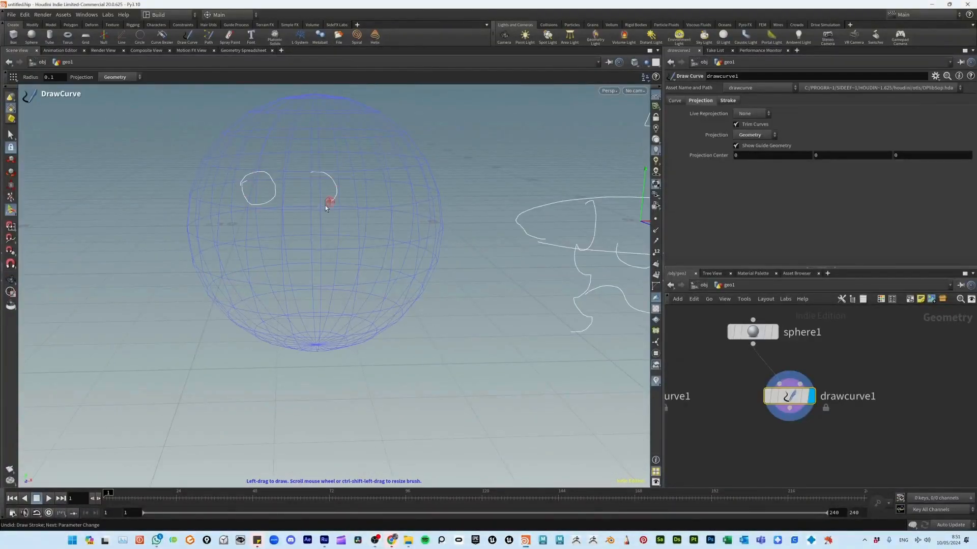
pyautogui.moveTo(277, 307); pyautogui.dragTo(374, 277)
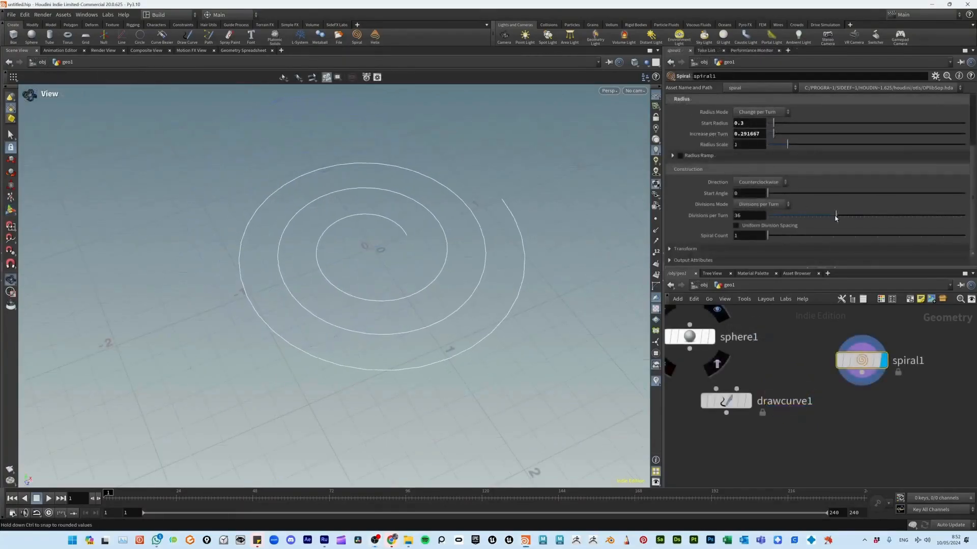
# - Try 10 divisions per turn on the spiral and undo the change
pyautogui.moveTo(833, 218); pyautogui.dragTo(787, 214)
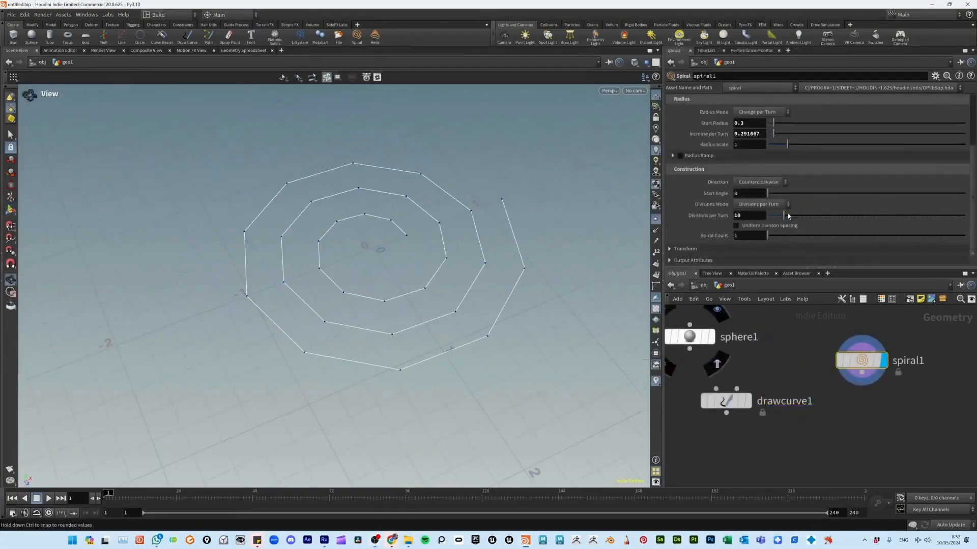
pyautogui.hotkey('ctrl', 'z')
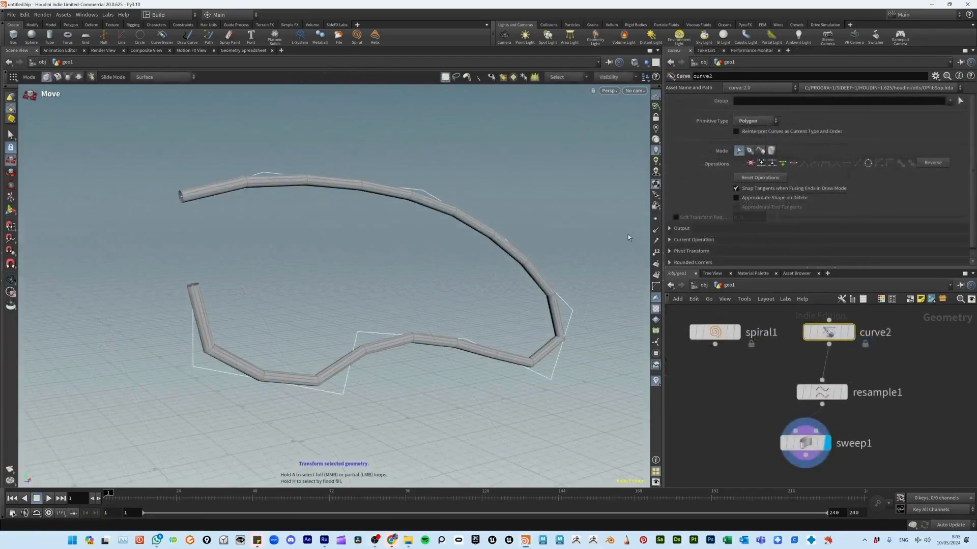
pyautogui.press('Return')
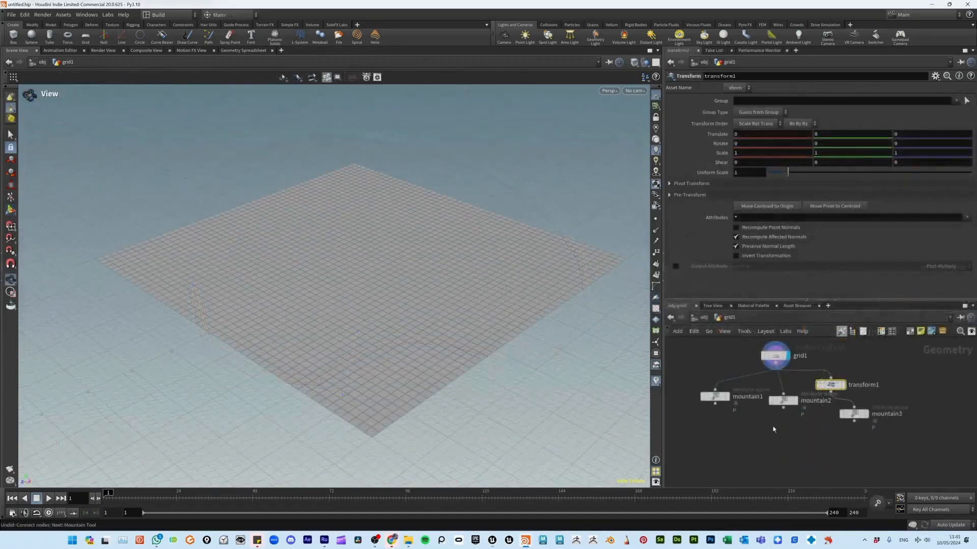
# - Display the mountain1 and mountain2 variations of the grid in turn
pyautogui.click(726, 396)
pyautogui.click(794, 400)
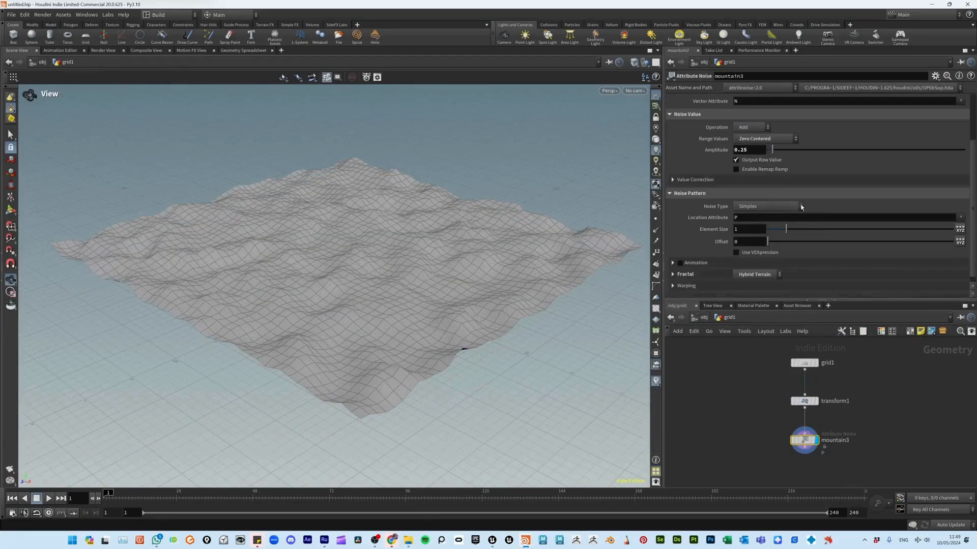
# - Set the mountain3 noise to amplitude 1.06, element size 1.92 and type Worley Cellular F1, and select the grid1 node
pyautogui.moveTo(788, 150)
pyautogui.mouseDown()
pyautogui.moveTo(815, 148)
pyautogui.moveTo(775, 149)
pyautogui.moveTo(789, 149)
pyautogui.mouseUp()
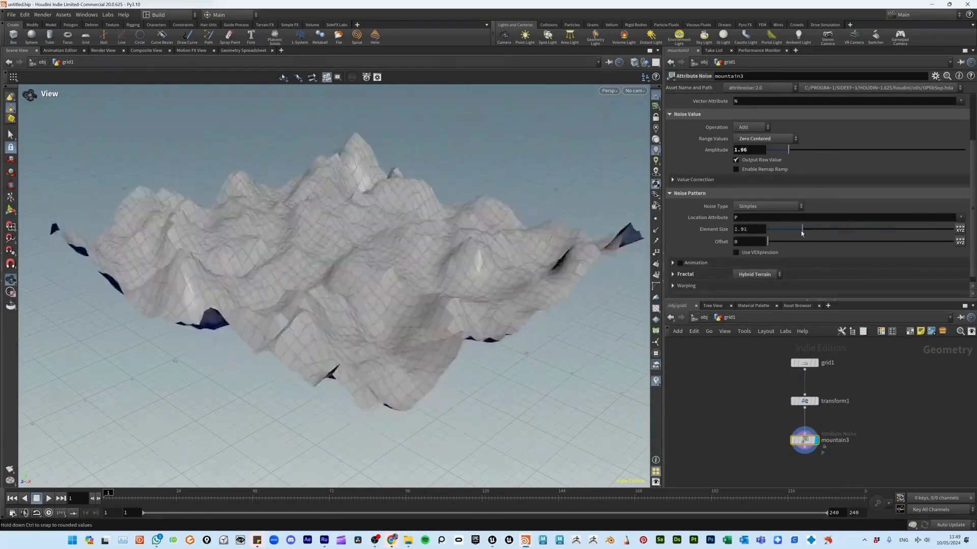
pyautogui.click(758, 207)
pyautogui.click(758, 274)
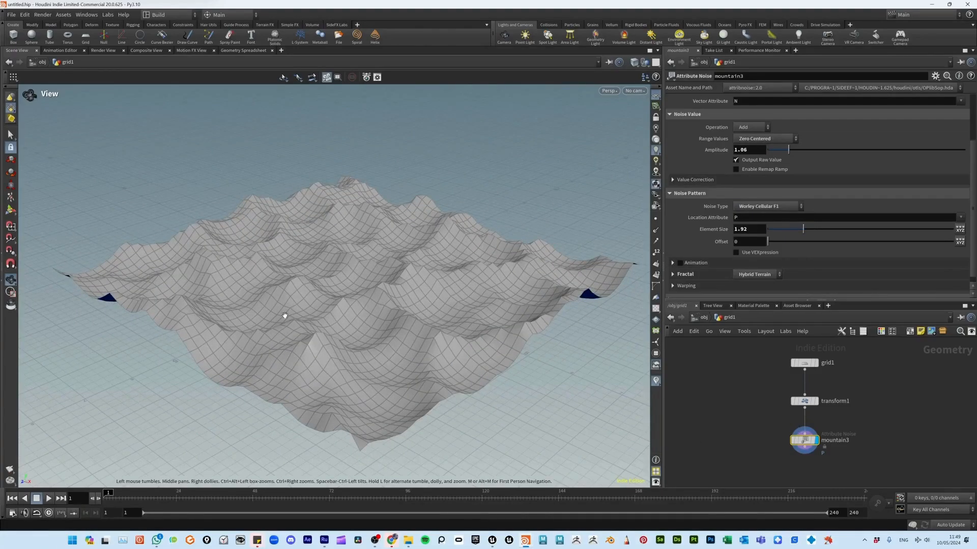
pyautogui.click(804, 363)
pyautogui.moveTo(703, 162); pyautogui.dragTo(741, 163, button='middle')
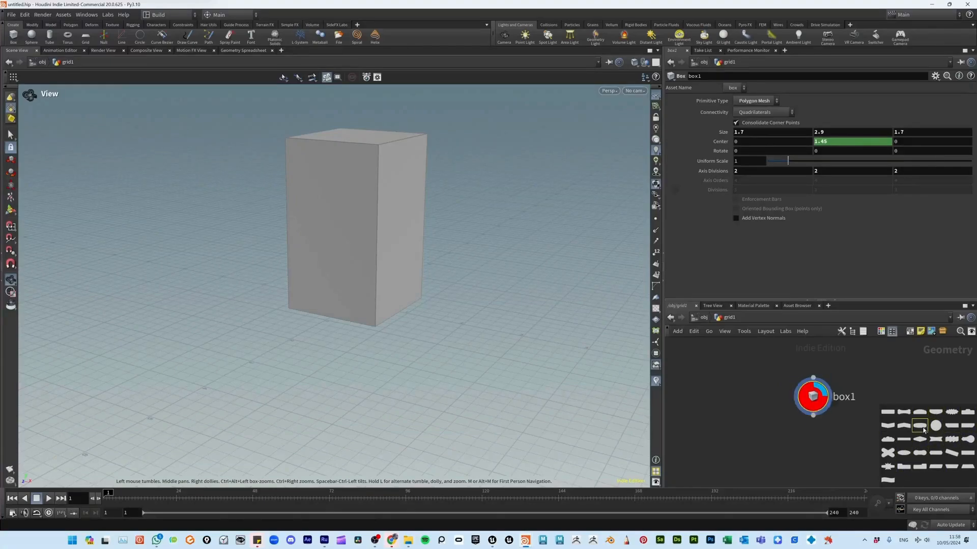
# - Change the shape of the red box1 node in the network
pyautogui.click(887, 452)
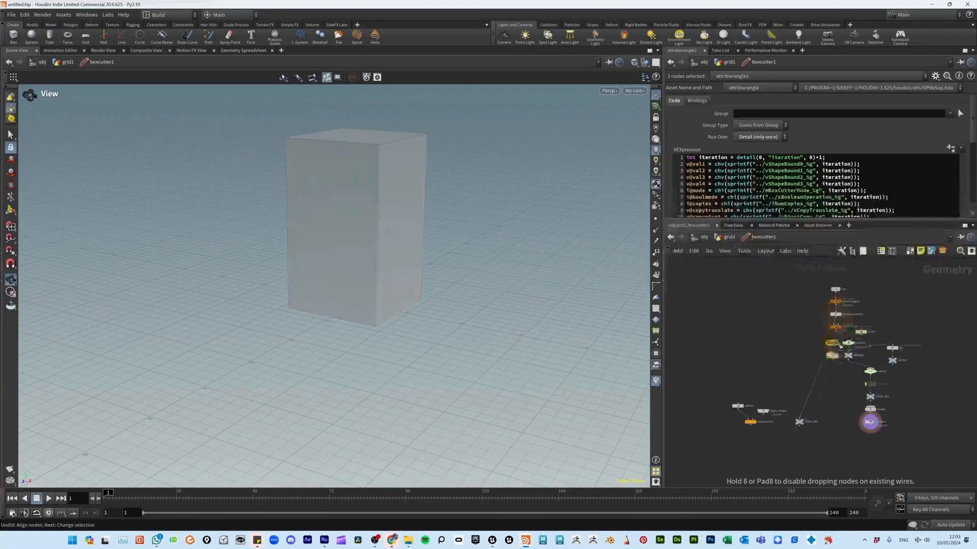
# - Examine the node network inside the boxcutter1 asset, from the for-each loop to the output nodes
pyautogui.scroll(5, 869, 305)
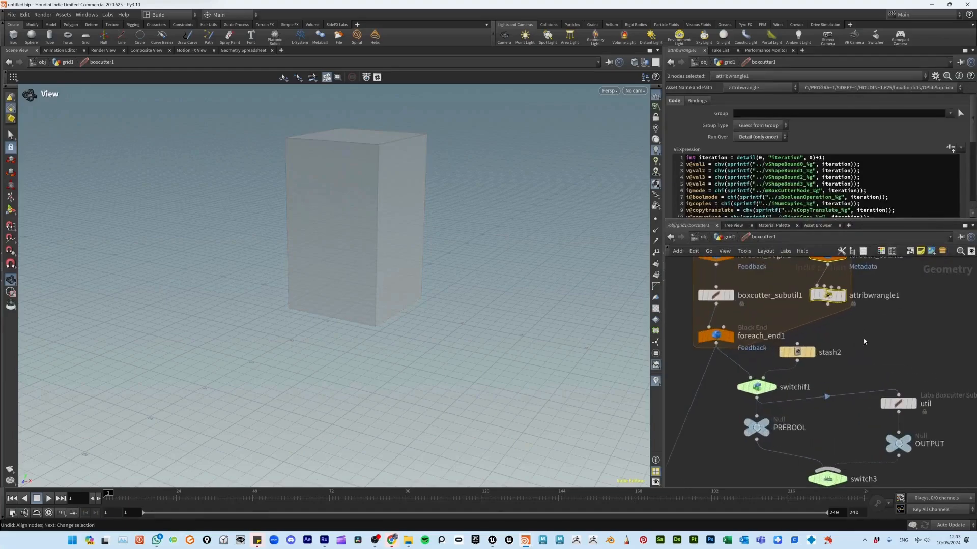
pyautogui.scroll(-5, 883, 362)
pyautogui.moveTo(862, 353)
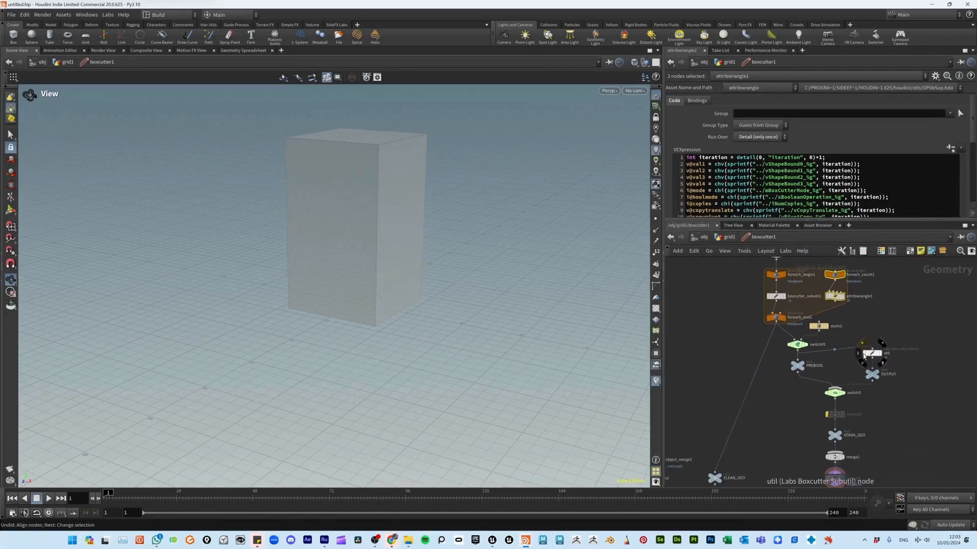
pyautogui.moveTo(894, 322); pyautogui.dragTo(871, 314, button='middle')
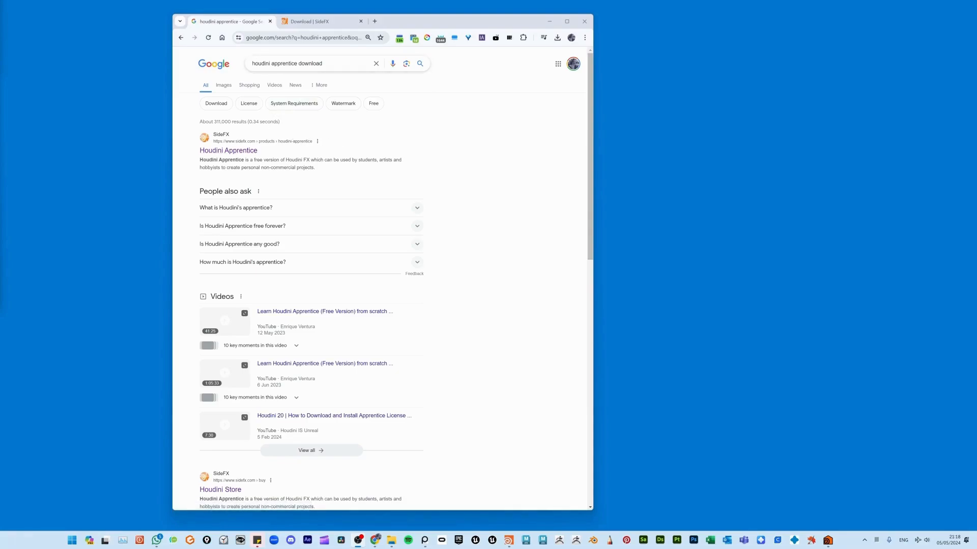
# - Show the SideFX download page in the browser and read through the SideFX Labs product and installation pages
pyautogui.click(310, 22)
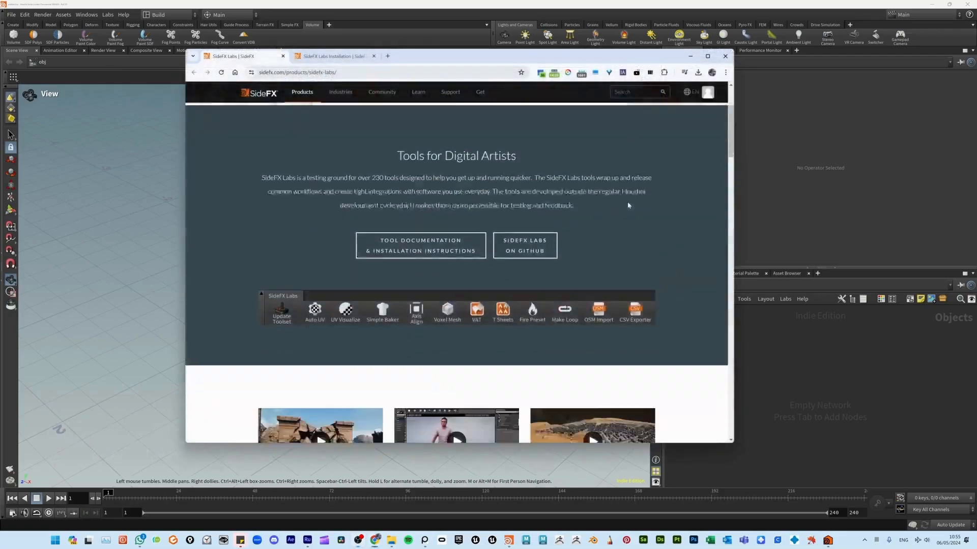
pyautogui.scroll(-3, 656, 194)
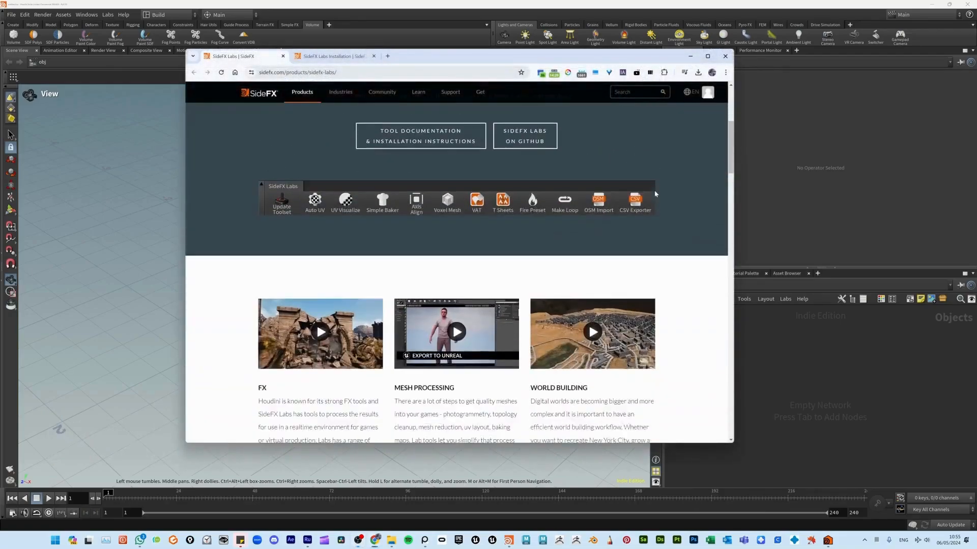
pyautogui.scroll(-15, 656, 193)
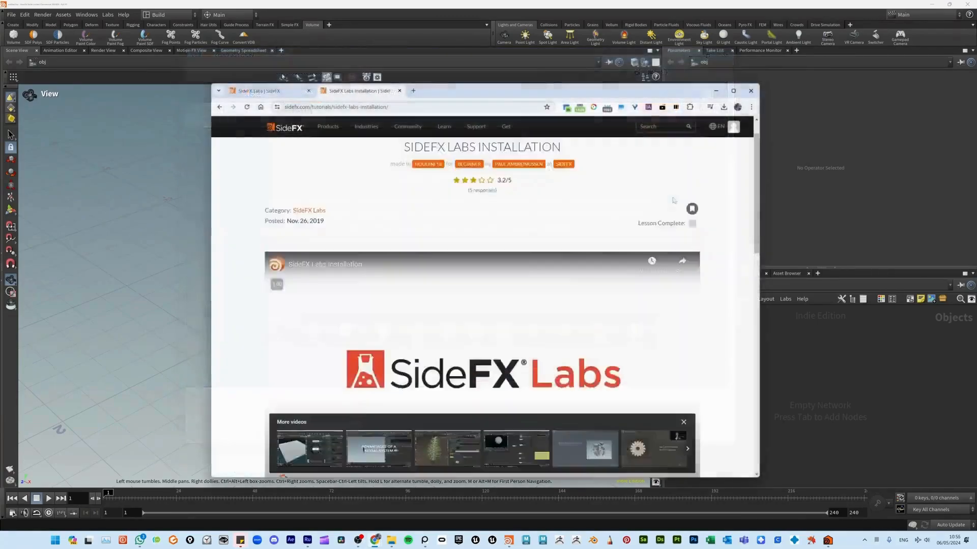
pyautogui.scroll(-10, 628, 205)
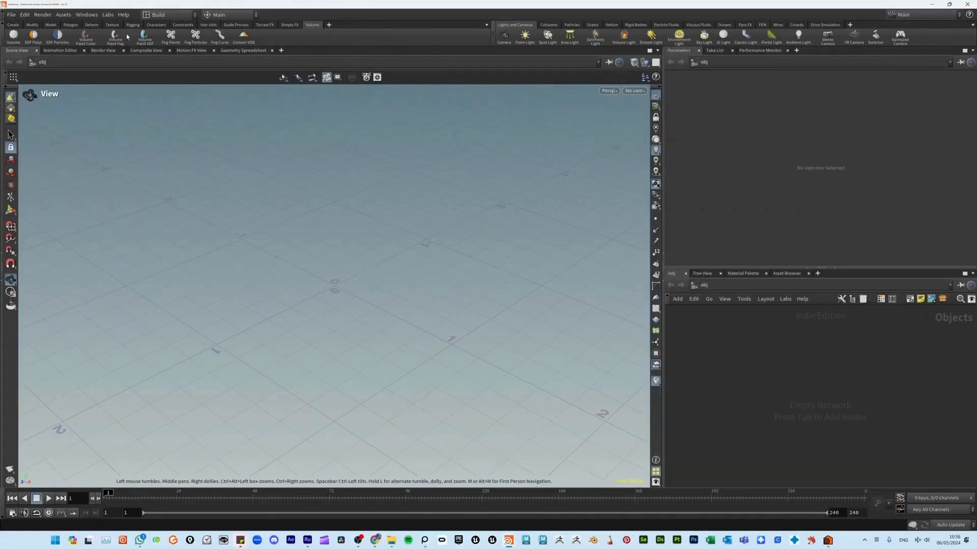
# - Add the SideFX Labs shelf to the shelf set
pyautogui.click(328, 25)
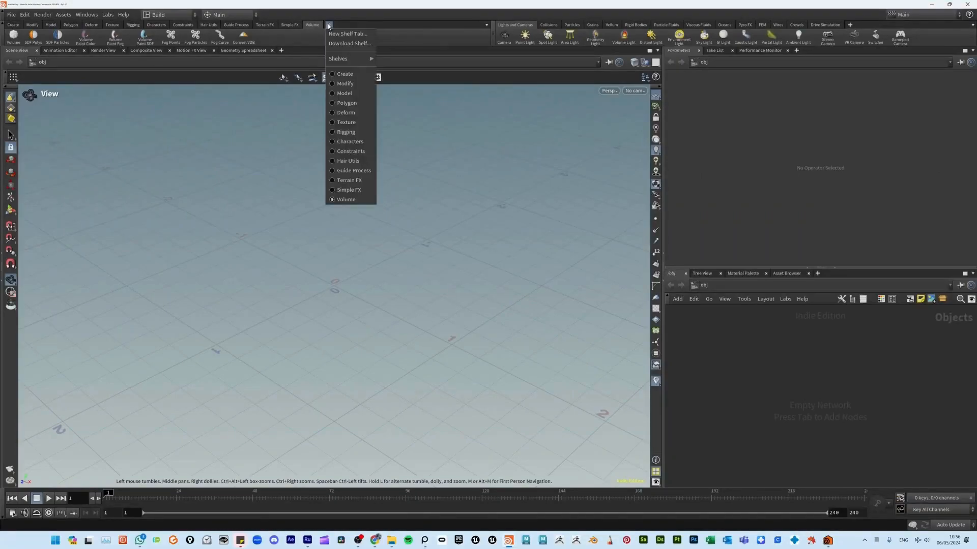
pyautogui.moveTo(341, 60)
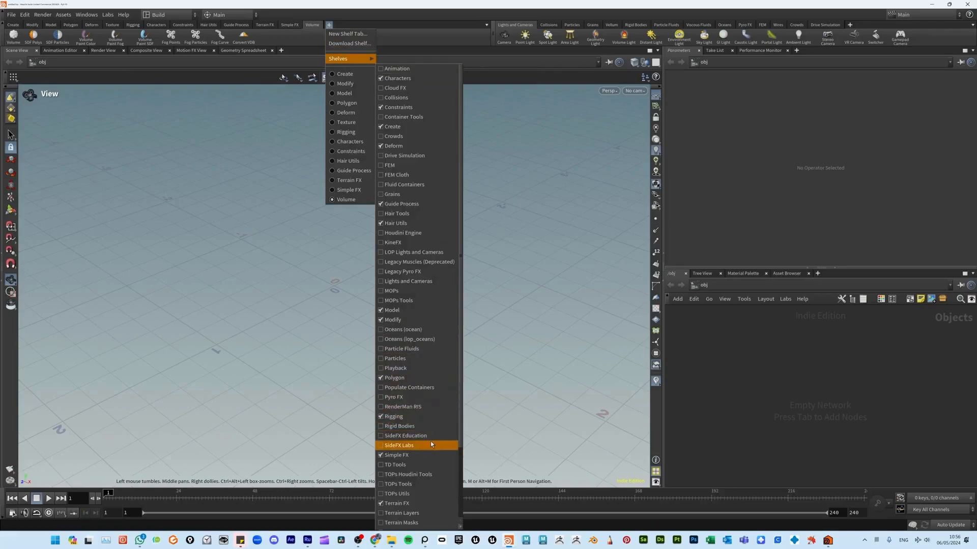
pyautogui.click(399, 445)
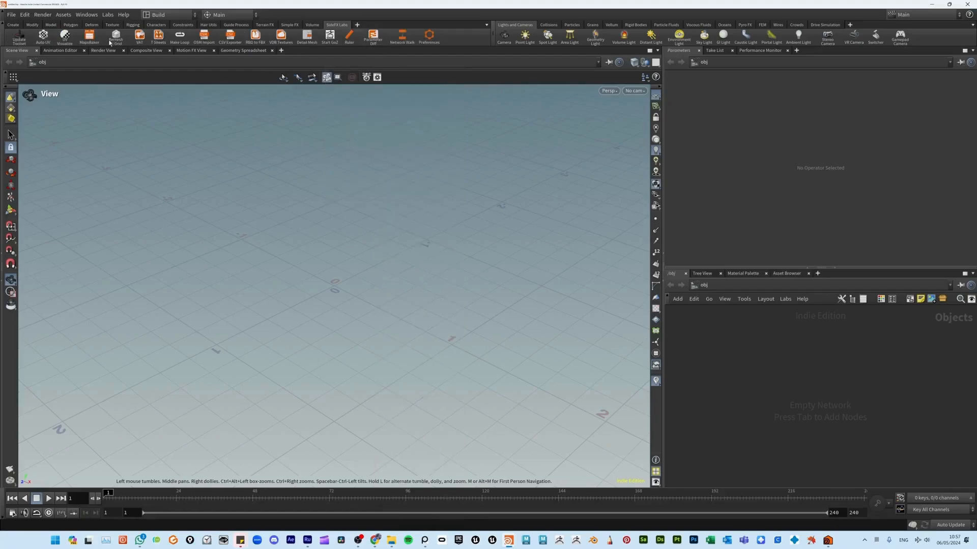
# - Start the Houdini launcher from the SideFX Labs toolset updater and show its installed Labs/Packages list
pyautogui.click(19, 38)
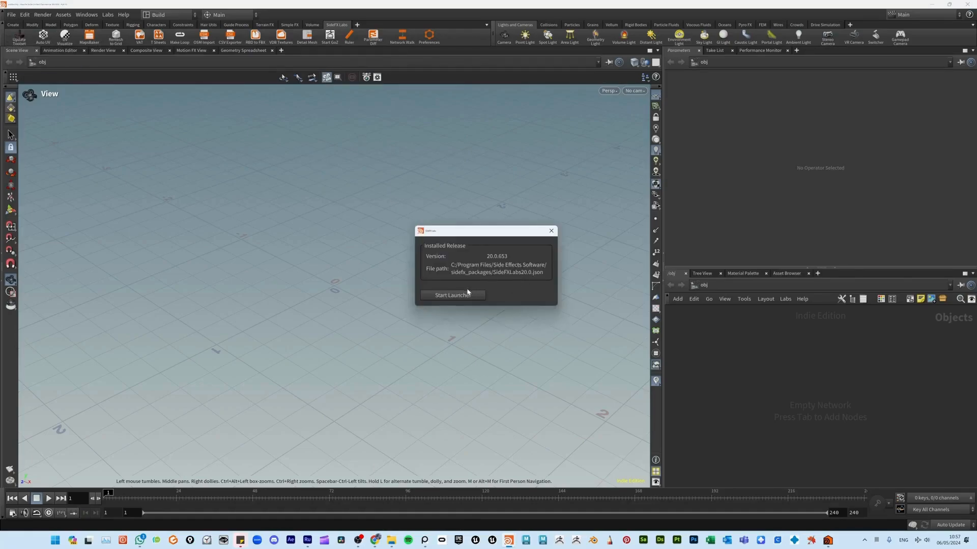
pyautogui.click(452, 296)
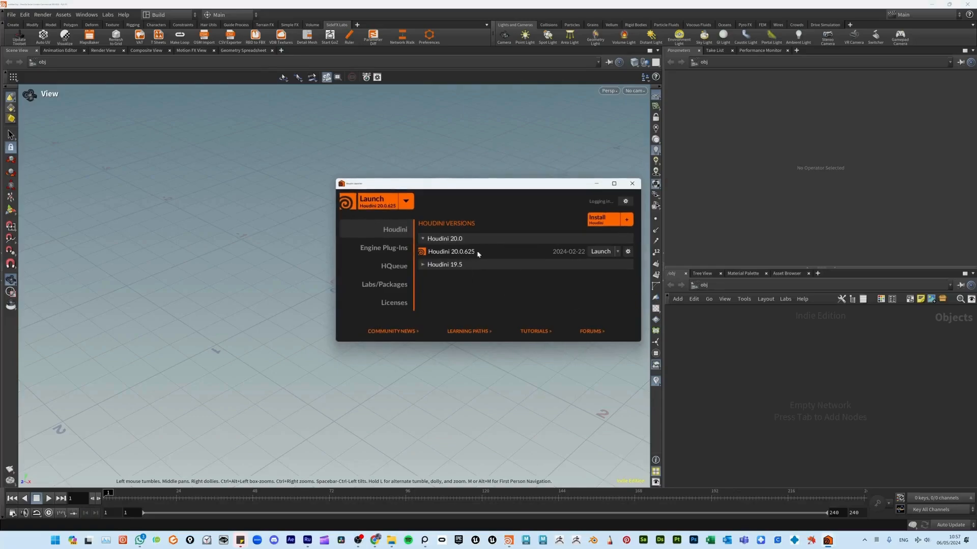
pyautogui.click(385, 289)
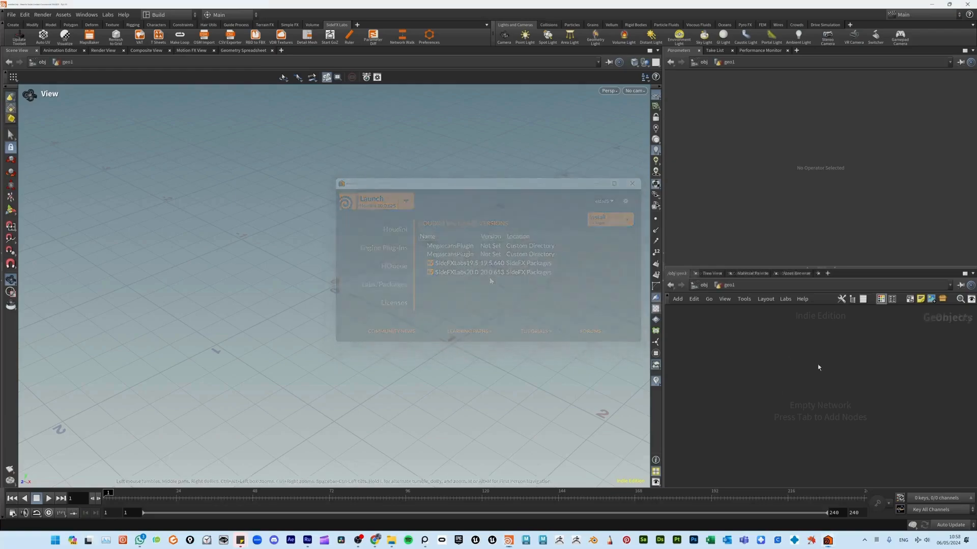
# - Browse the Labs node categories available for the geo1 network
pyautogui.press('Tab')
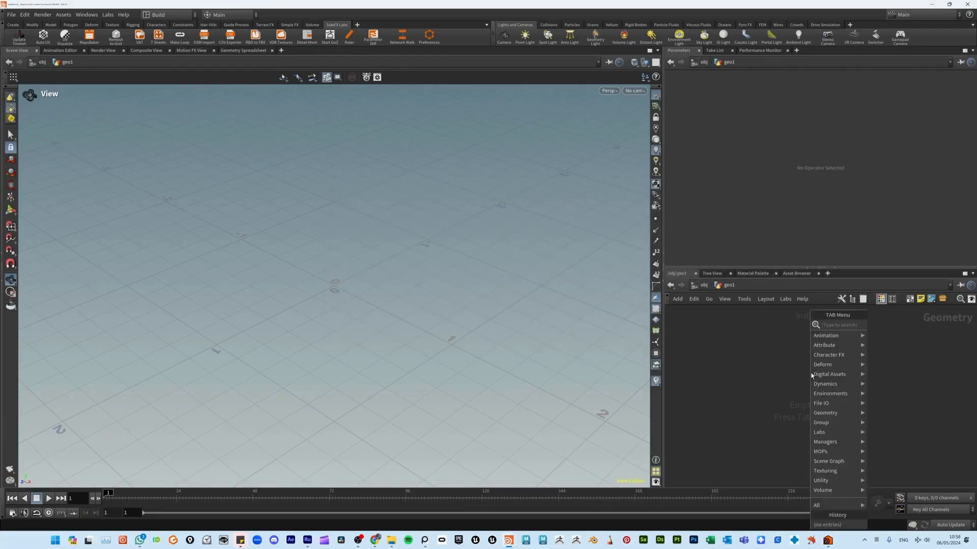
pyautogui.moveTo(825, 434)
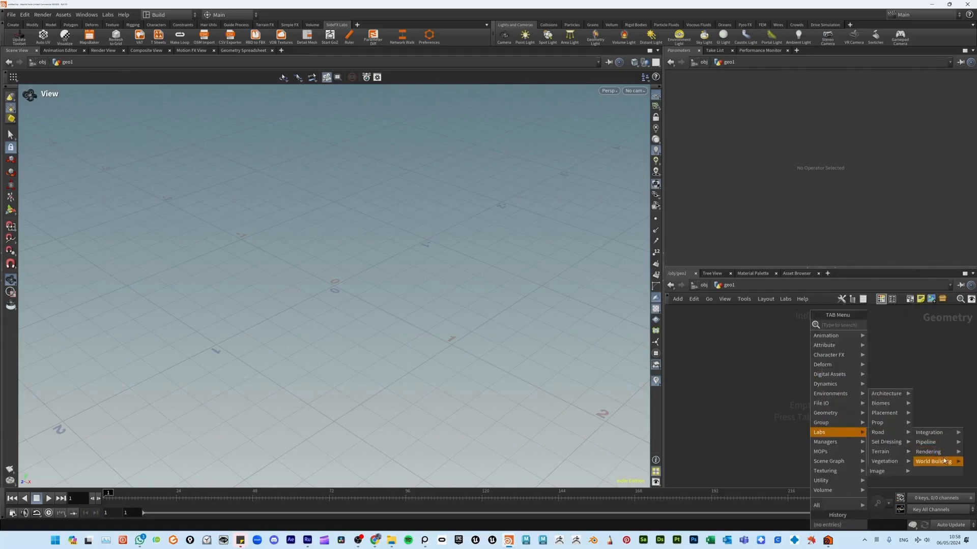
pyautogui.moveTo(892, 439)
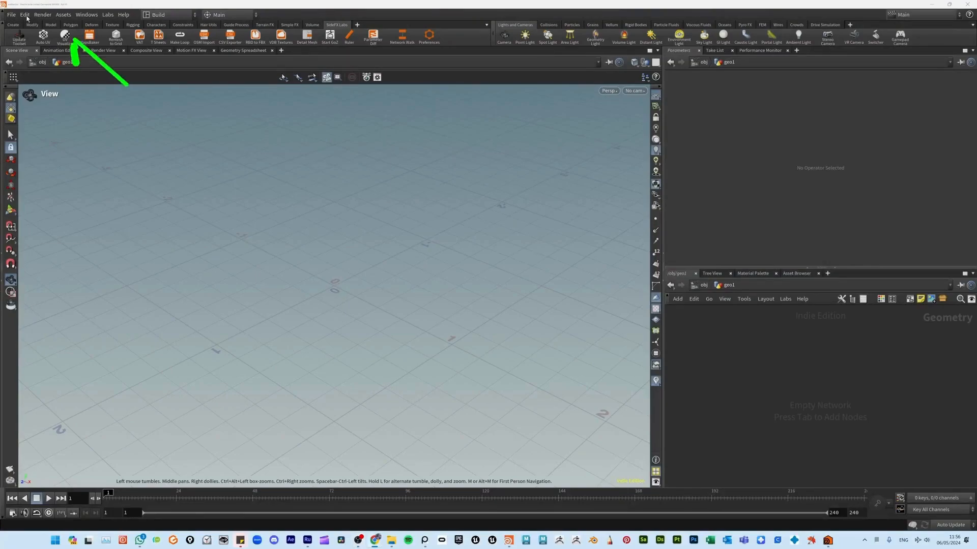
# - Look through the Edit and File commands, the tool shelves from Deform to Terrain FX, and the available shelf choices
pyautogui.click(24, 15)
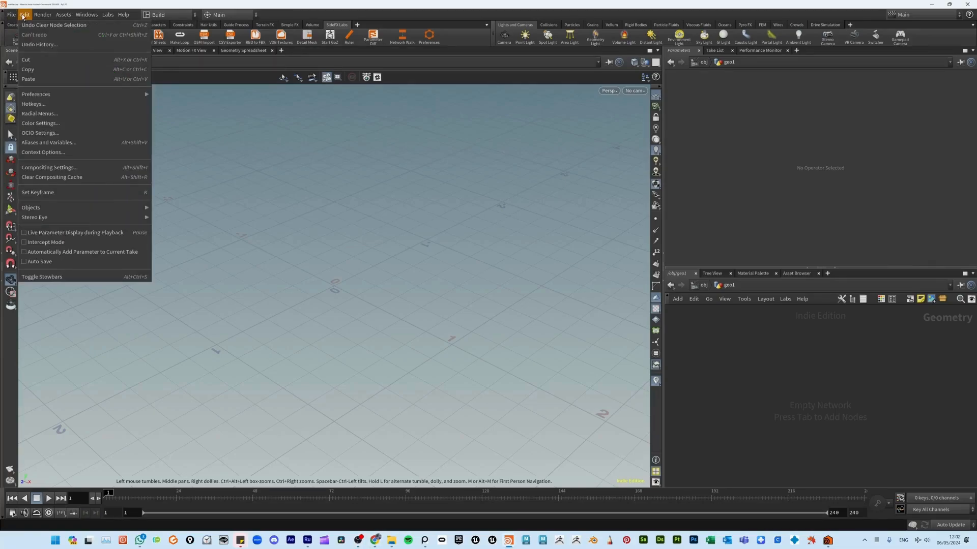
pyautogui.moveTo(12, 15)
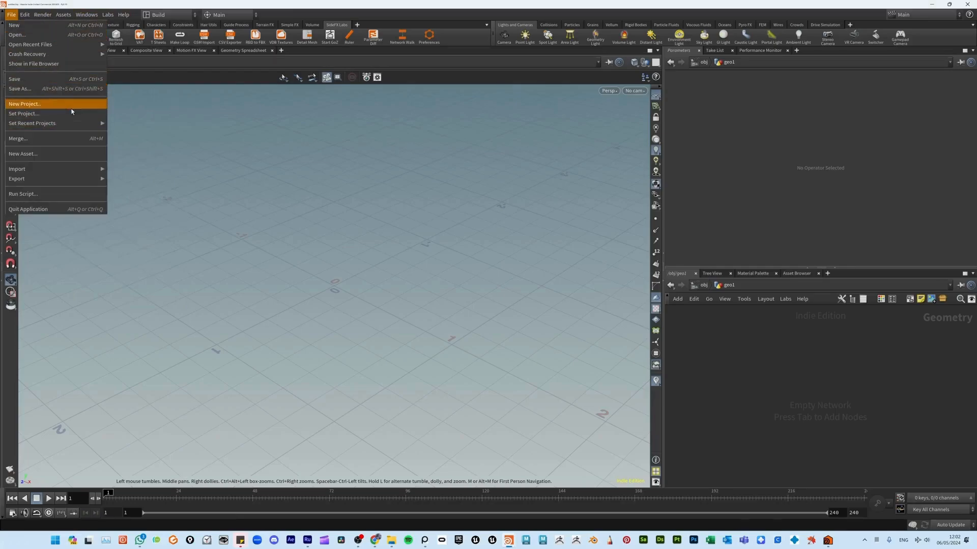
pyautogui.click(81, 80)
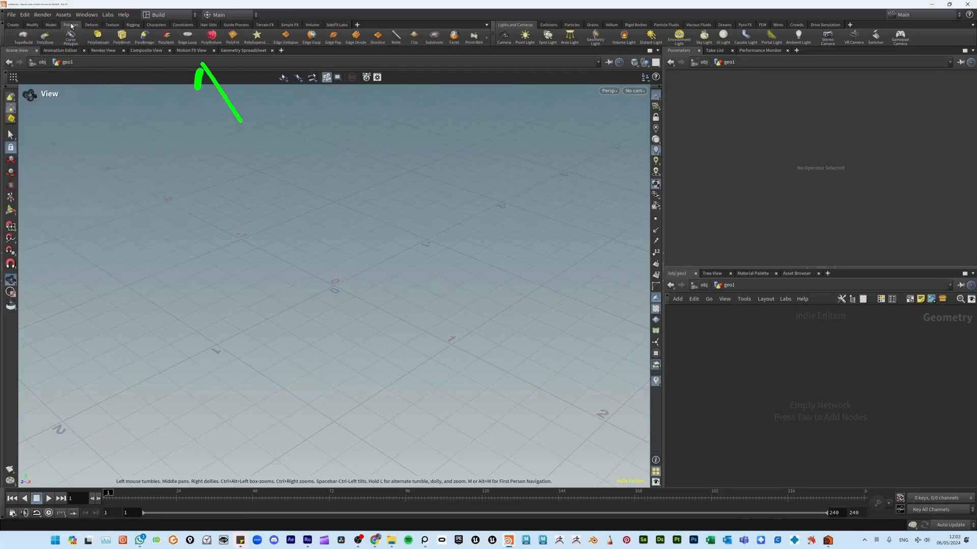
pyautogui.click(92, 25)
pyautogui.click(112, 25)
pyautogui.click(133, 25)
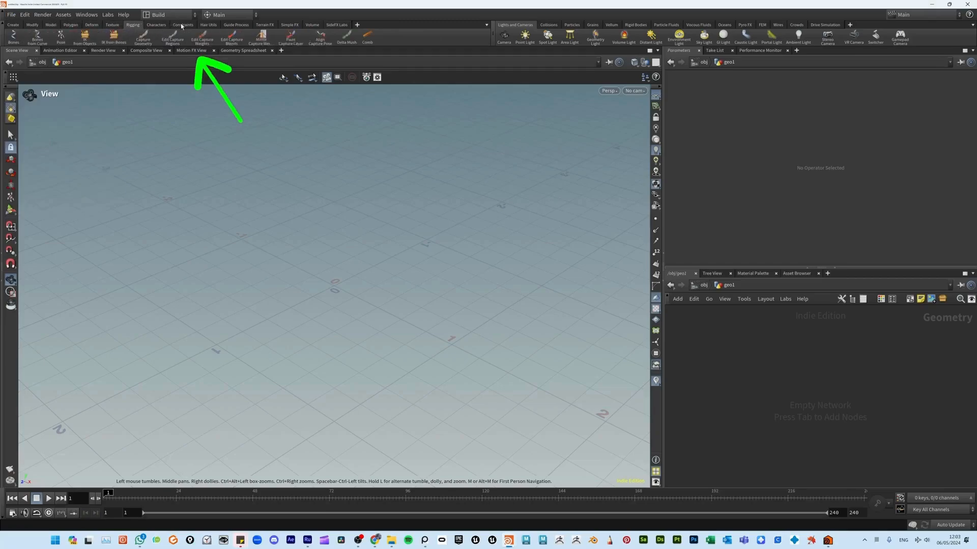
pyautogui.click(182, 26)
pyautogui.click(207, 25)
pyautogui.click(235, 25)
pyautogui.click(266, 25)
pyautogui.click(359, 26)
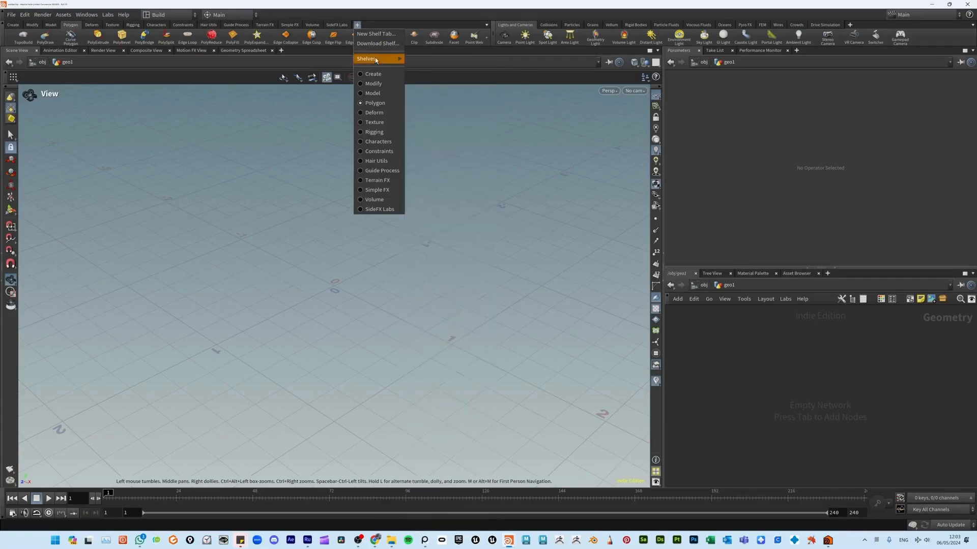
pyautogui.moveTo(366, 61)
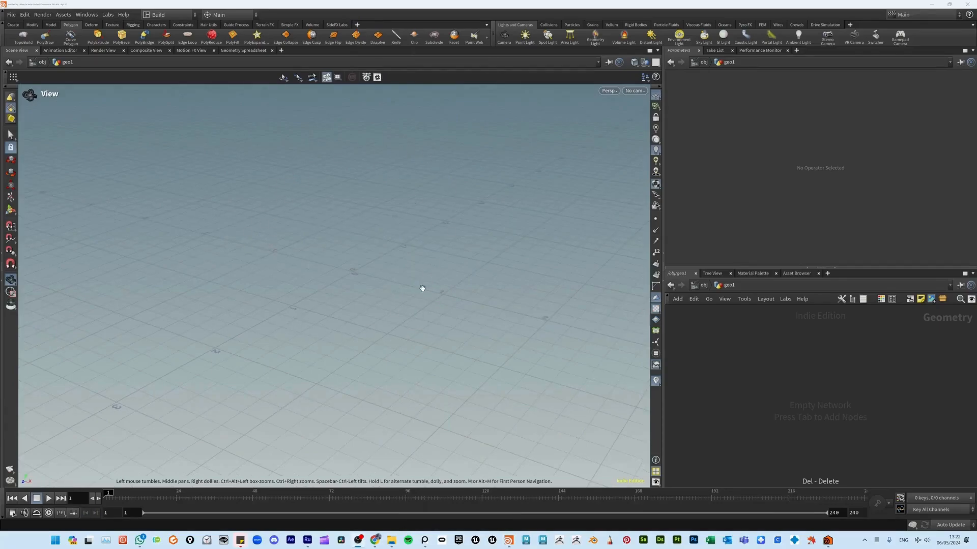
# - Cycle the viewport through its standard views, including Top and UV, and return to the perspective view
pyautogui.click(607, 91)
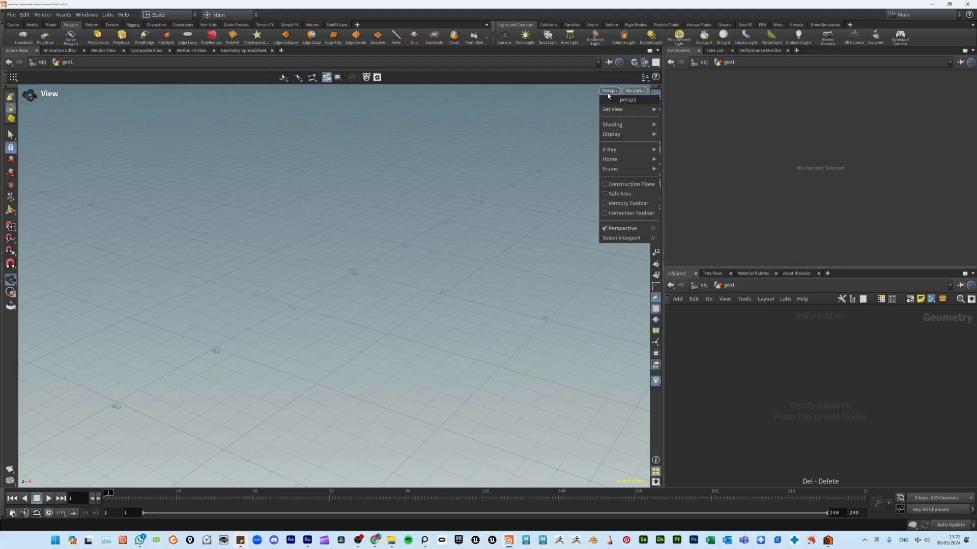
pyautogui.moveTo(618, 111)
pyautogui.press('1')
pyautogui.press('2')
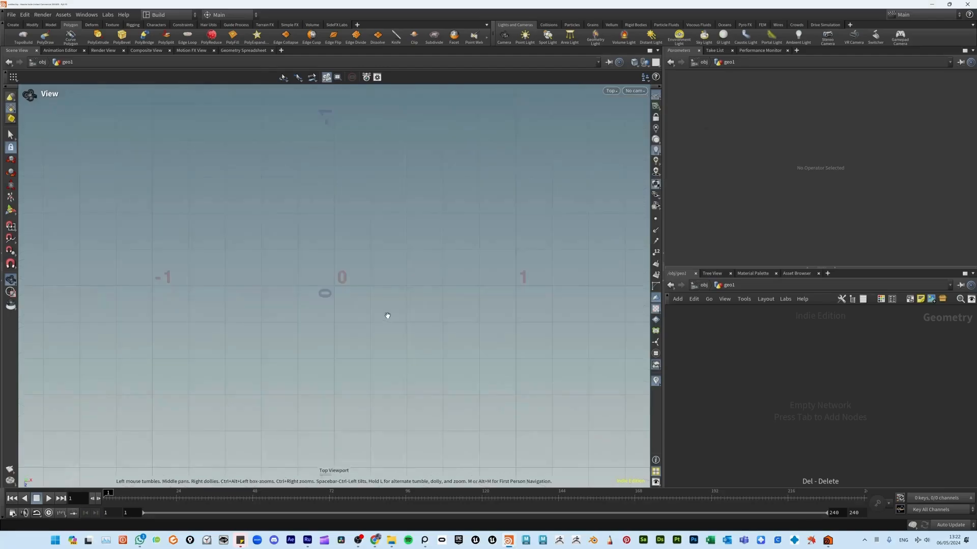
pyautogui.press('3')
pyautogui.press('4')
pyautogui.press('5')
pyautogui.press('5')
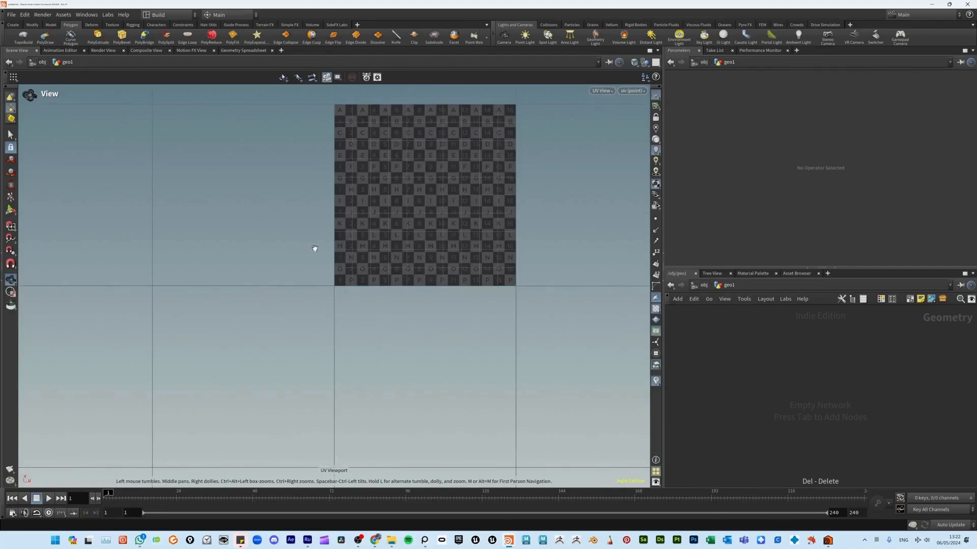
pyautogui.press('1')
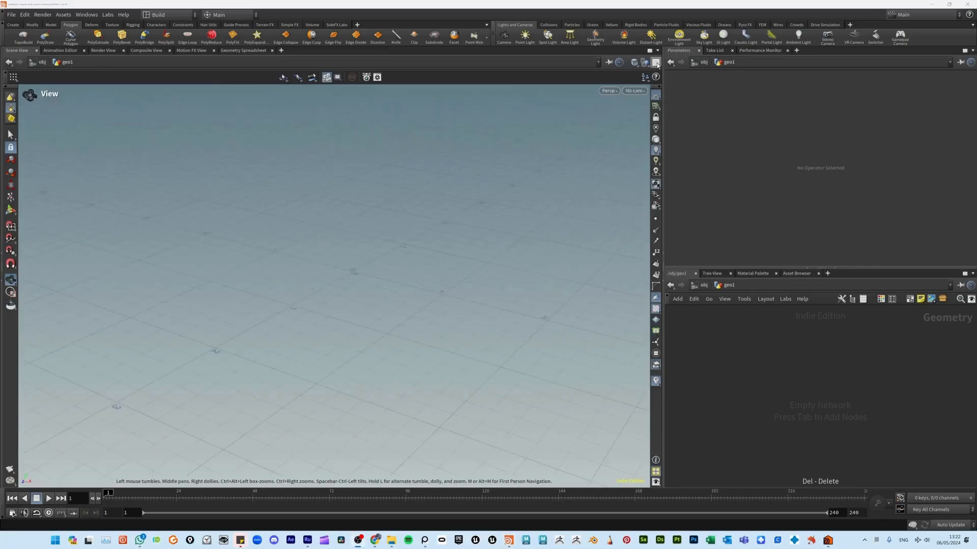
# - Split the viewport into four views and restore the single view layout
pyautogui.click(657, 63)
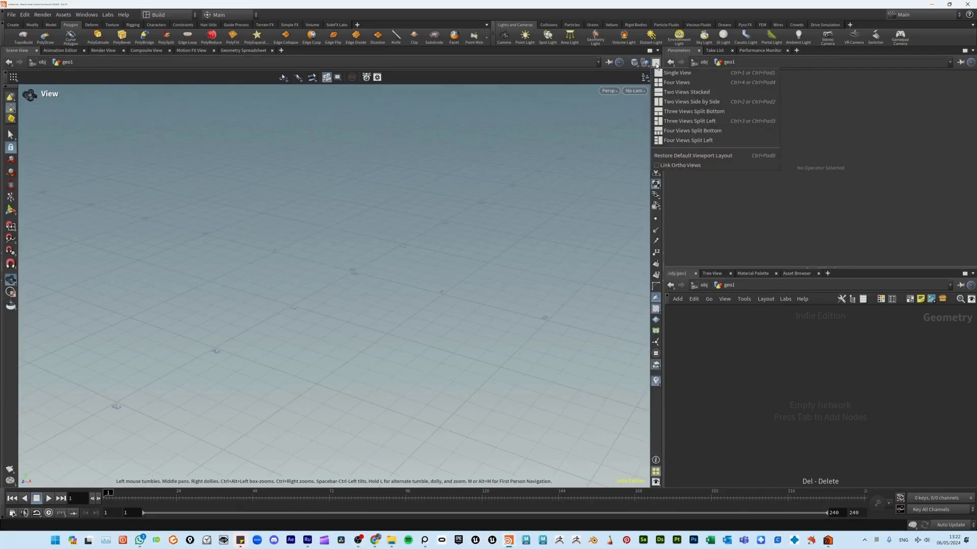
pyautogui.click(688, 85)
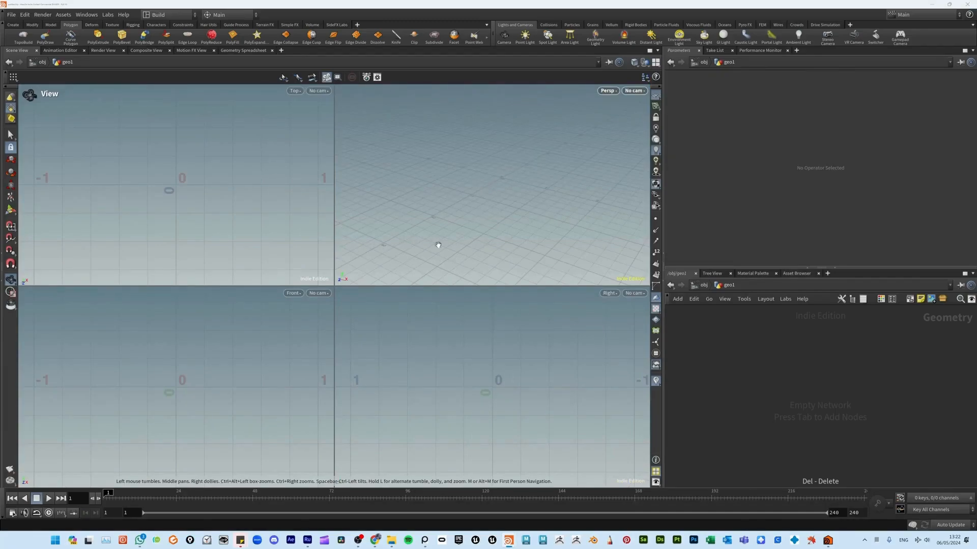
pyautogui.click(656, 62)
pyautogui.click(661, 75)
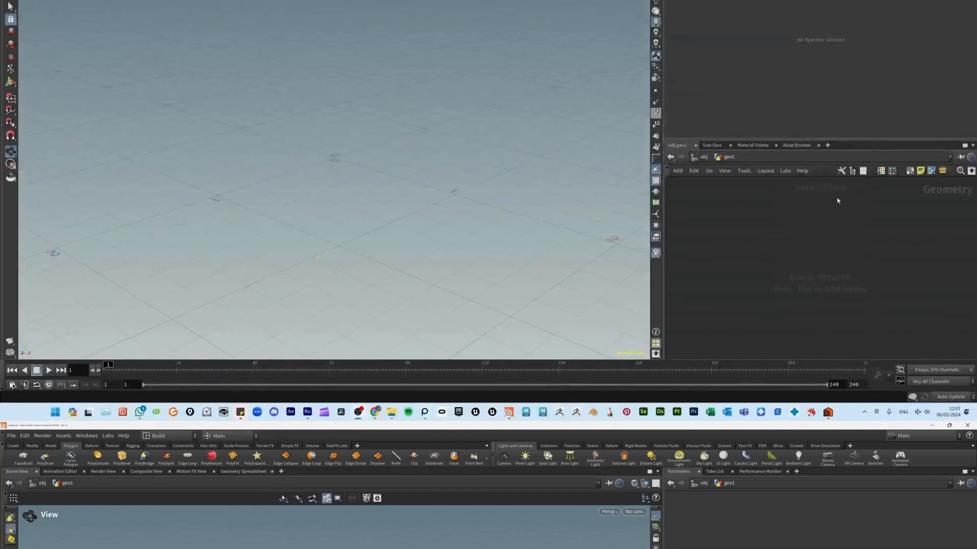
# - Add a polygon sphere node to the empty geo1 network
pyautogui.press('Tab')
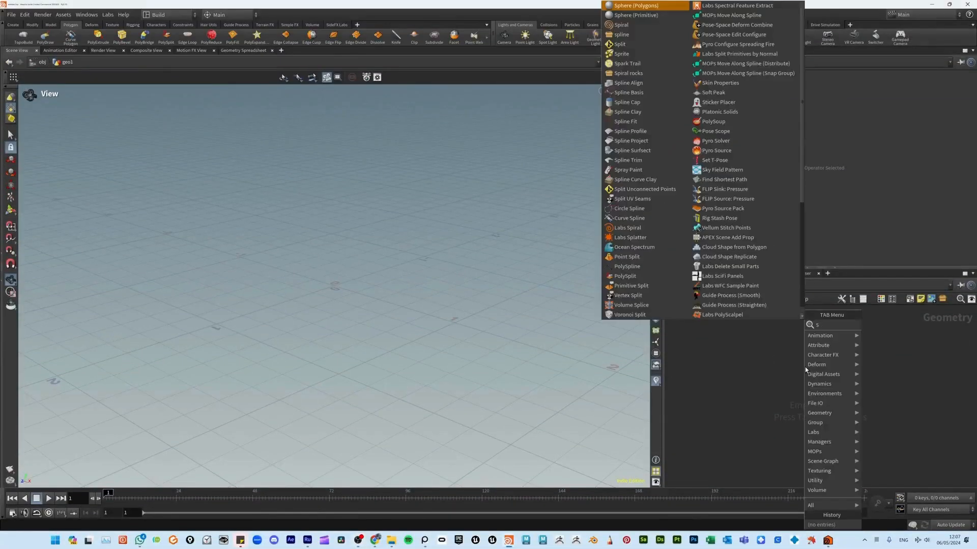
pyautogui.click(816, 362)
pyautogui.click(817, 363)
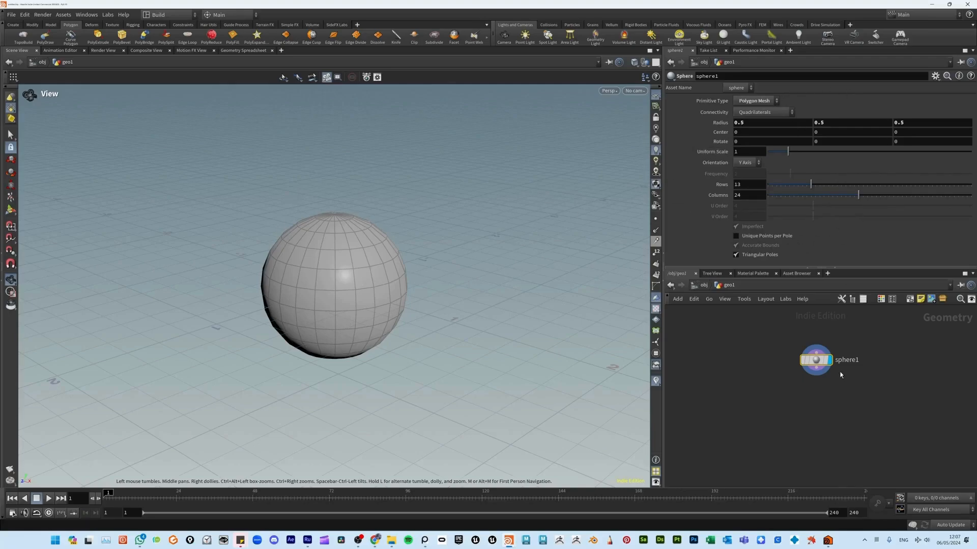
# - Set the sphere to 18 rows and 19 columns, and undo the trial changes to its radius
pyautogui.moveTo(817, 359)
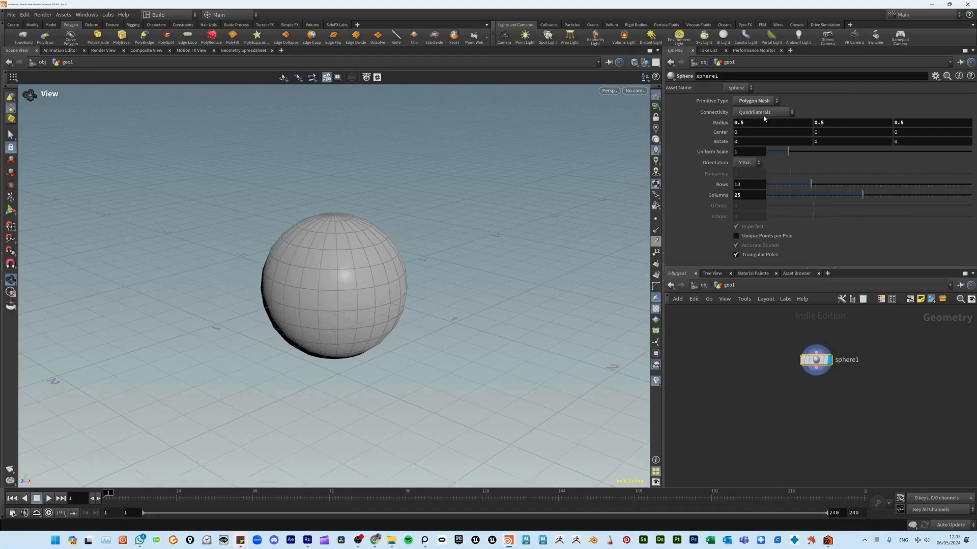
pyautogui.moveTo(760, 120); pyautogui.dragTo(794, 120, button='middle')
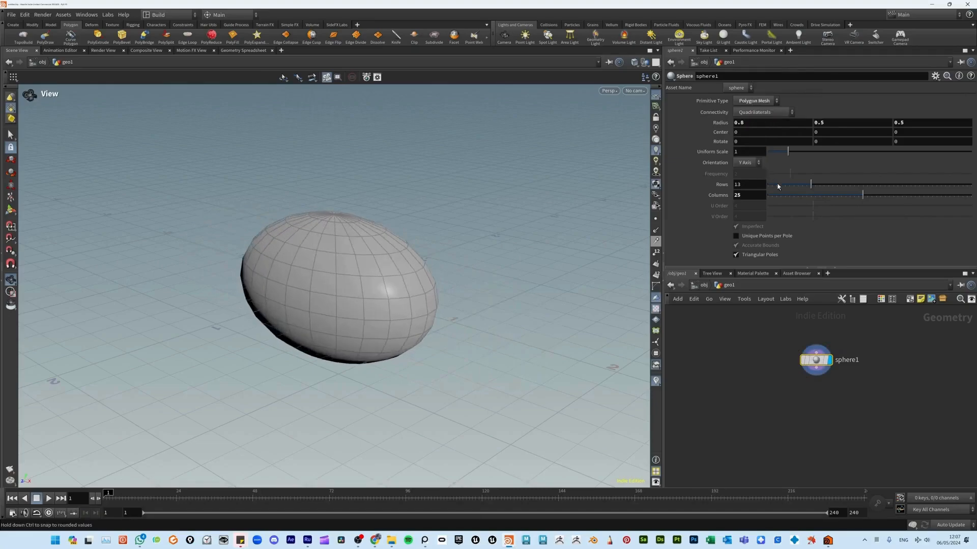
pyautogui.hotkey('ctrl', 'z')
pyautogui.moveTo(808, 185); pyautogui.dragTo(836, 195)
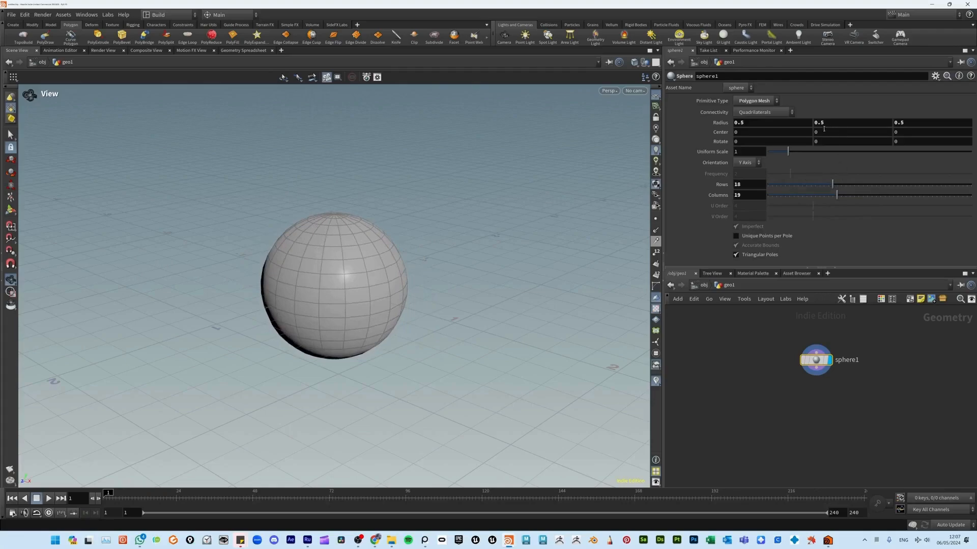
pyautogui.moveTo(816, 123)
pyautogui.mouseDown(button='middle')
pyautogui.moveTo(854, 125)
pyautogui.moveTo(819, 124)
pyautogui.moveTo(811, 138)
pyautogui.mouseUp(button='middle')
pyautogui.hotkey('ctrl', 'z')
# - Add a Mountain node connected below sphere1 and set the sphere to 39 rows and 50 columns
pyautogui.press('Tab')
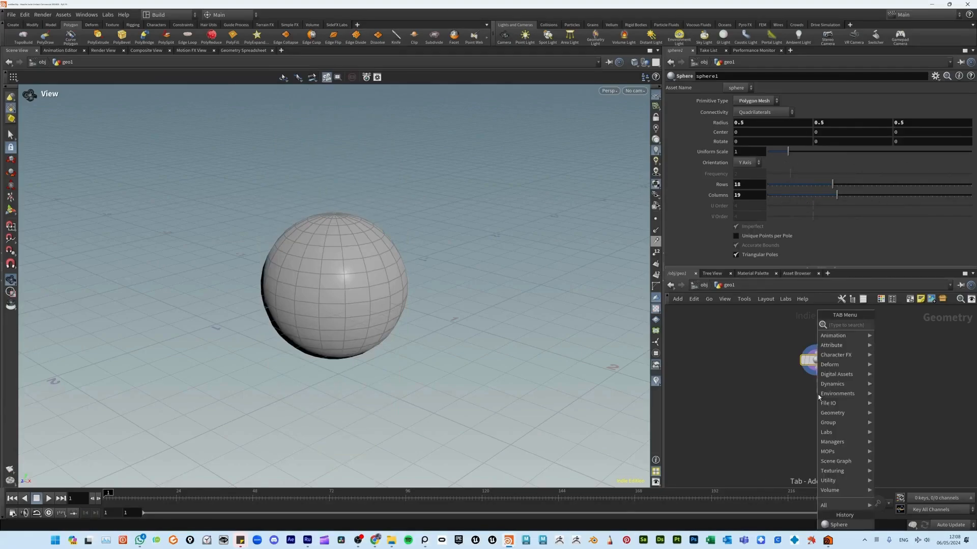
pyautogui.write('MOUNT')
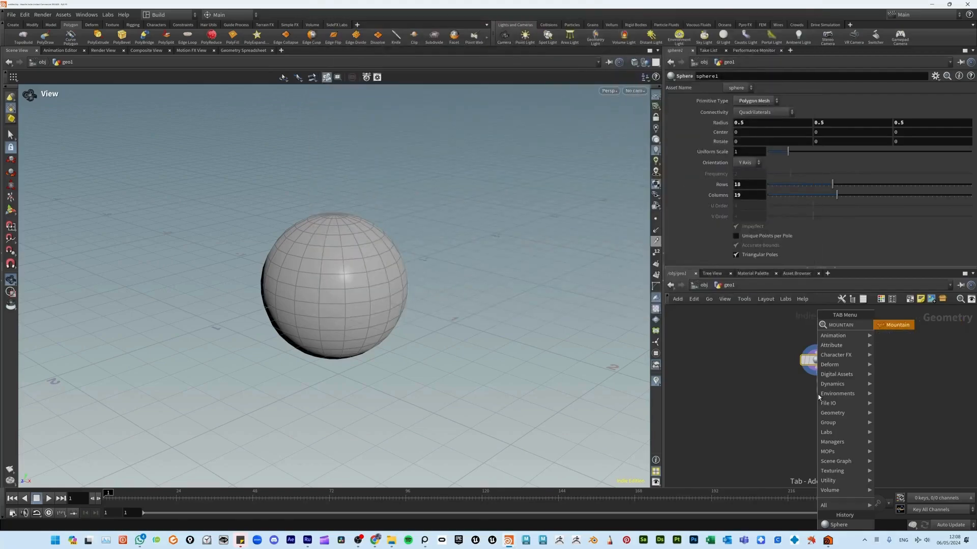
pyautogui.write('AIN')
pyautogui.press('Return')
pyautogui.click(817, 394)
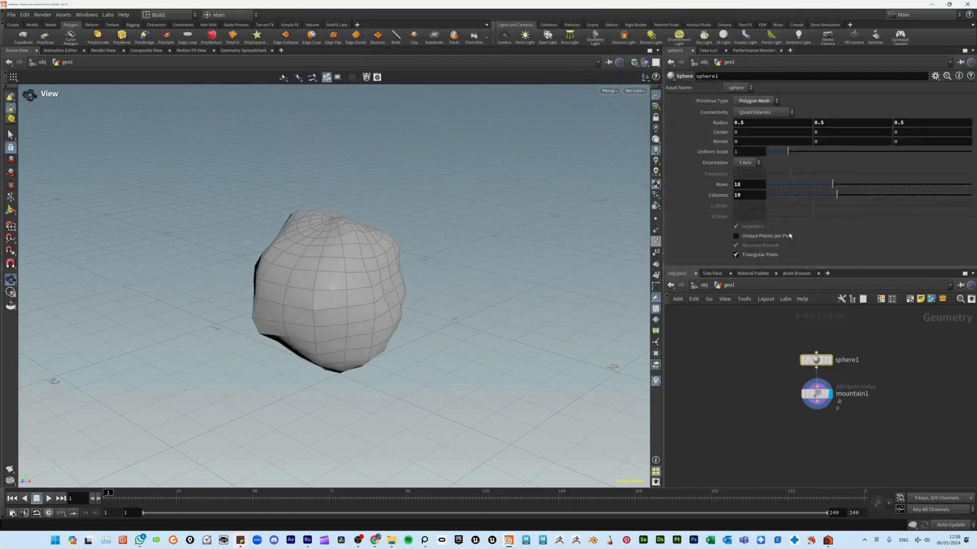
pyautogui.moveTo(837, 186); pyautogui.dragTo(972, 196)
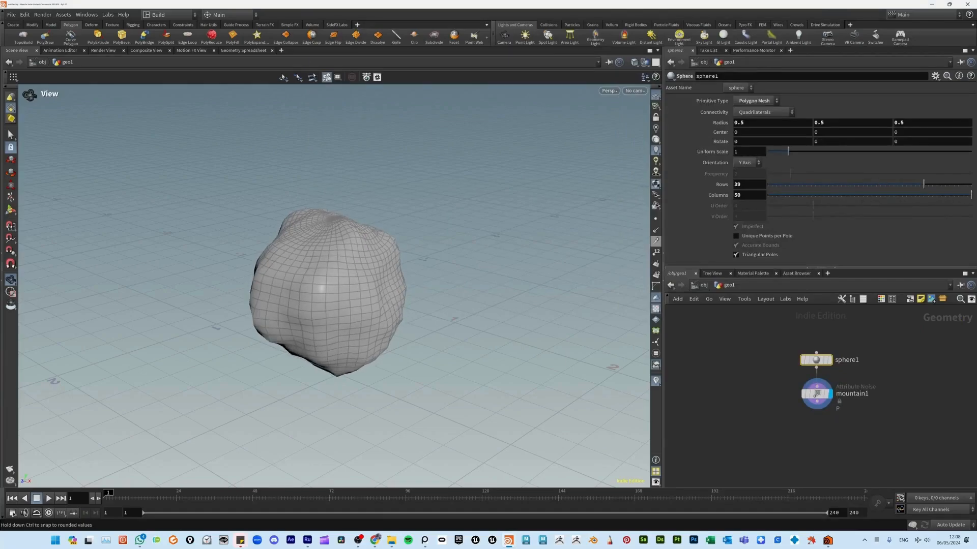
# - Set the mountain1 noise to amplitude 0.18, element size 0.89 and offset 15.02
pyautogui.click(817, 394)
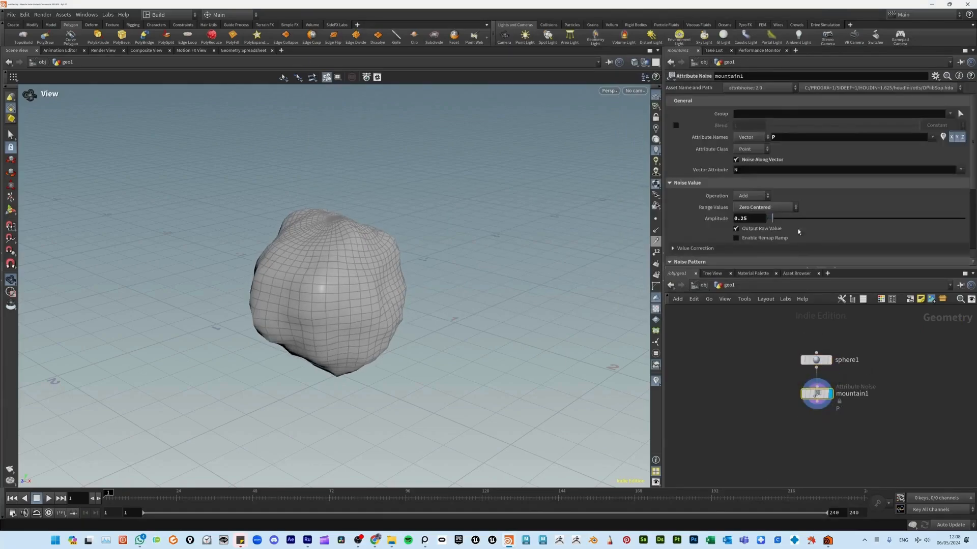
pyautogui.moveTo(772, 218); pyautogui.dragTo(781, 219)
pyautogui.moveTo(970, 173); pyautogui.dragTo(970, 232)
pyautogui.moveTo(787, 192); pyautogui.dragTo(806, 203)
pyautogui.moveTo(781, 113); pyautogui.dragTo(771, 111)
pyautogui.moveTo(805, 189); pyautogui.dragTo(824, 202)
# - Bring up the Houdini user interface documentation page in the browser and read through it
pyautogui.moveTo(976, 167); pyautogui.dragTo(337, 61)
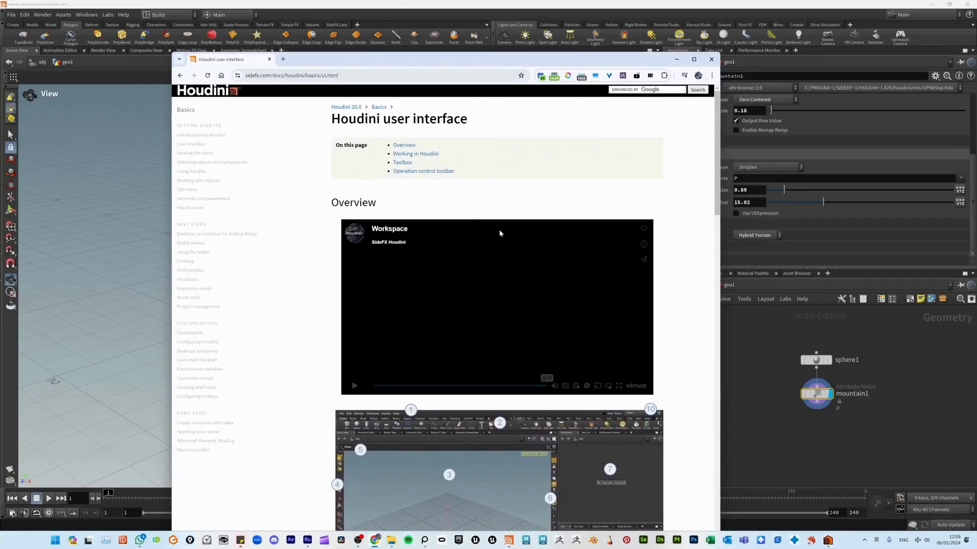
pyautogui.scroll(-10, 499, 230)
pyautogui.scroll(-8, 506, 232)
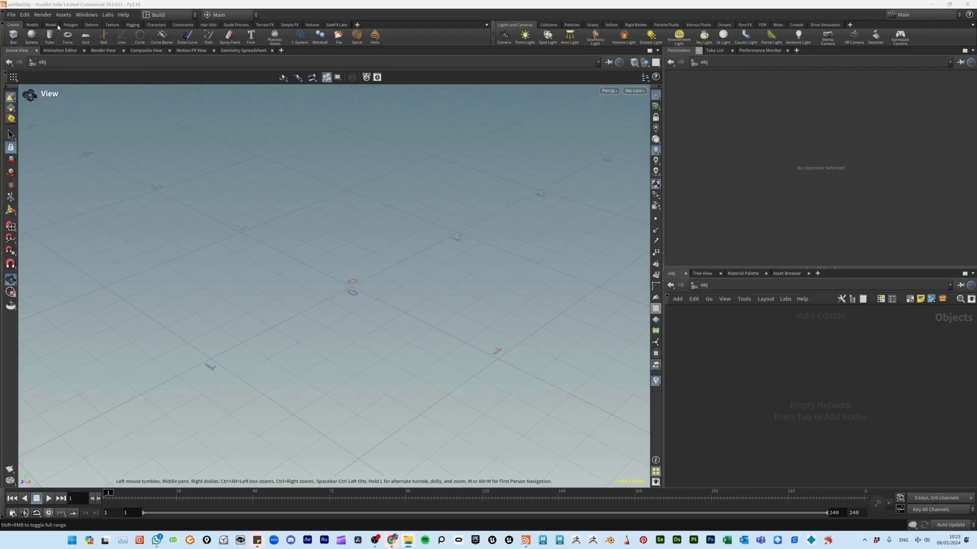
# - Create a polygon box in the scene, positioned near the origin at about 0, 0.27, -0.22
pyautogui.click(14, 37)
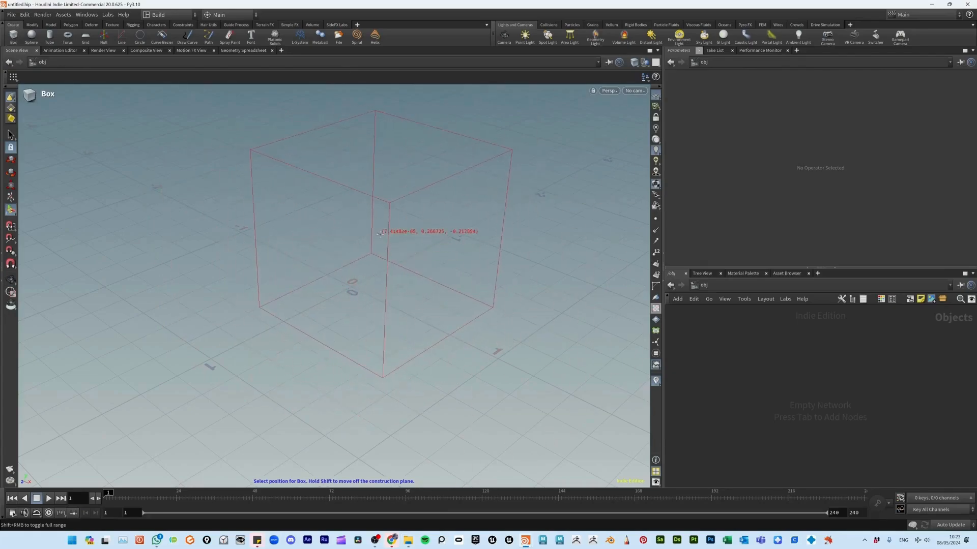
pyautogui.click(379, 234)
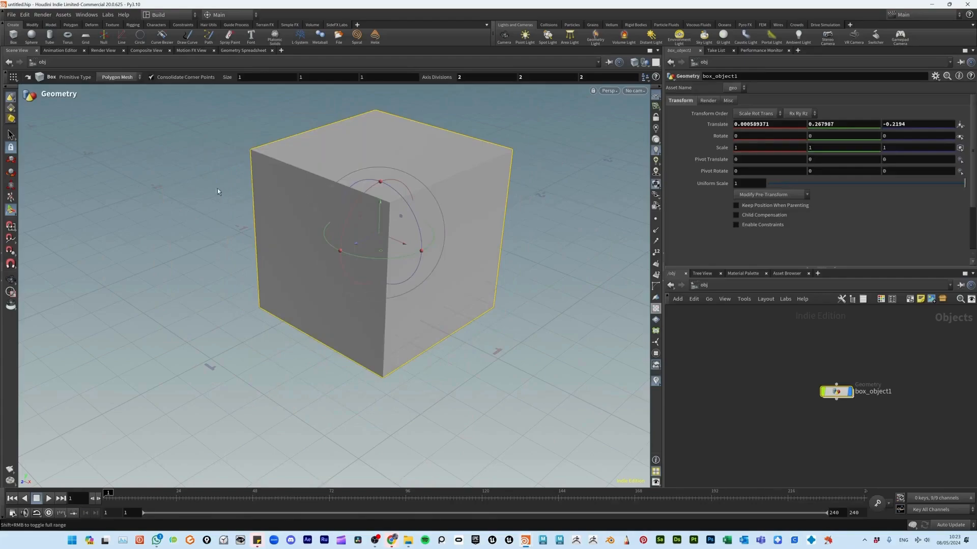
# - Try the Move, Rotate and Scale tools on the box, undo the handle change, and move the box to about 0.27, 0.41, -0.08
pyautogui.click(13, 164)
pyautogui.click(13, 175)
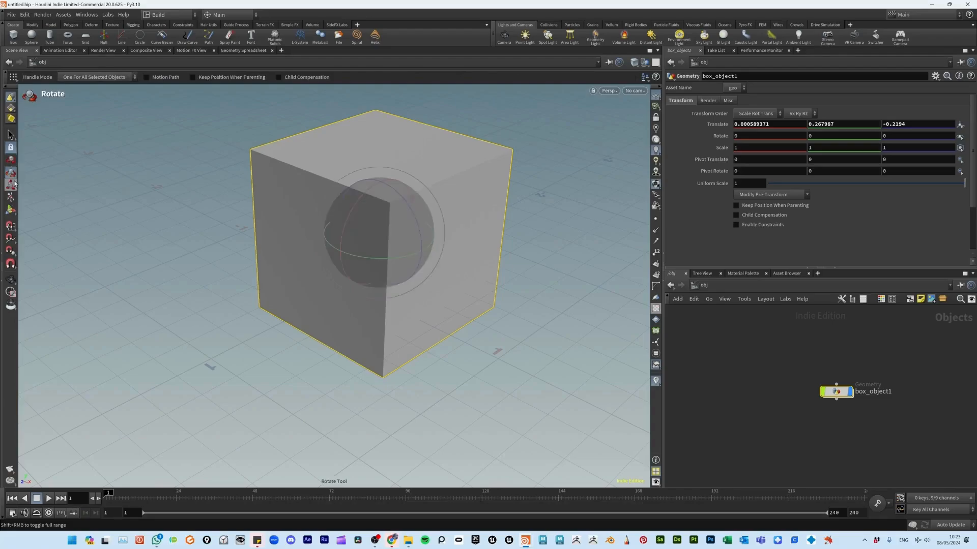
pyautogui.click(14, 186)
pyautogui.hotkey('ctrl', 'z')
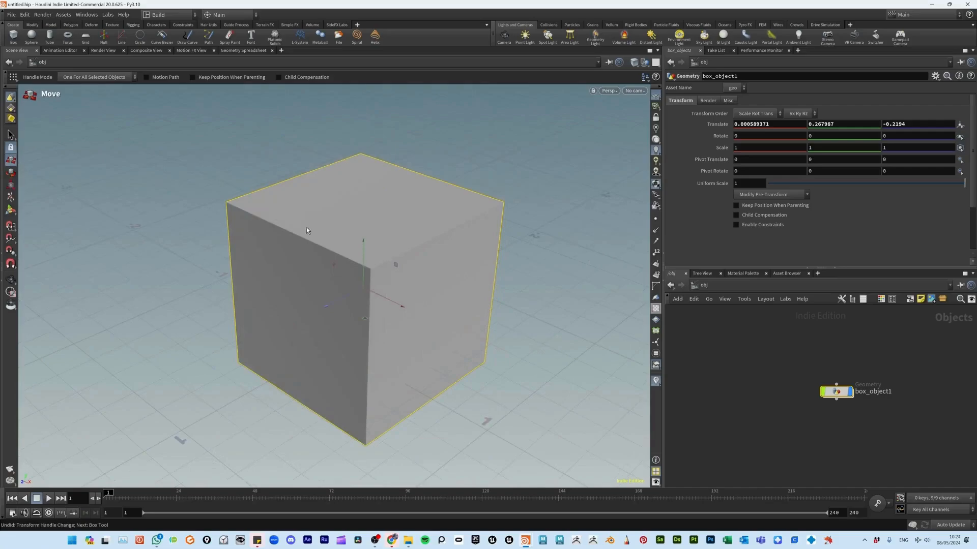
pyautogui.moveTo(366, 247); pyautogui.dragTo(403, 265)
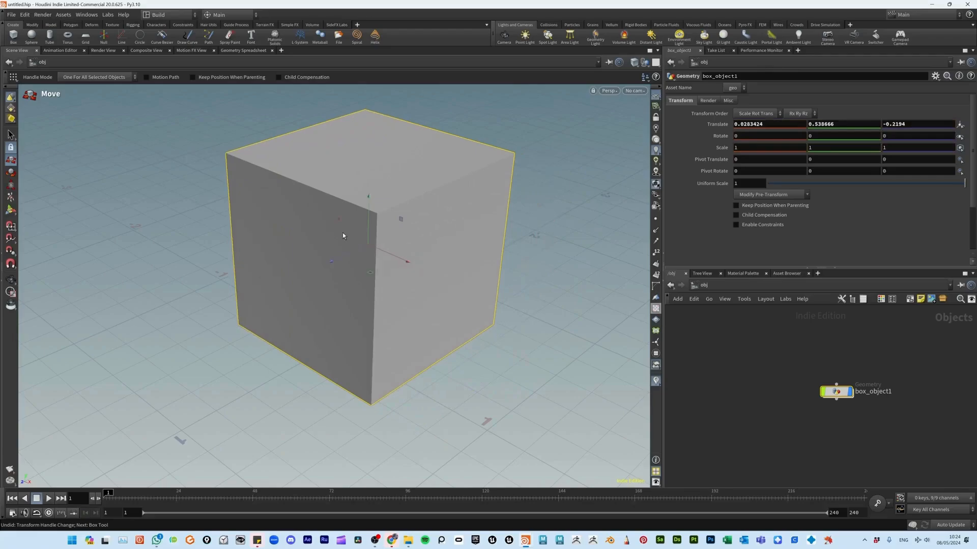
pyautogui.moveTo(337, 221); pyautogui.dragTo(402, 291)
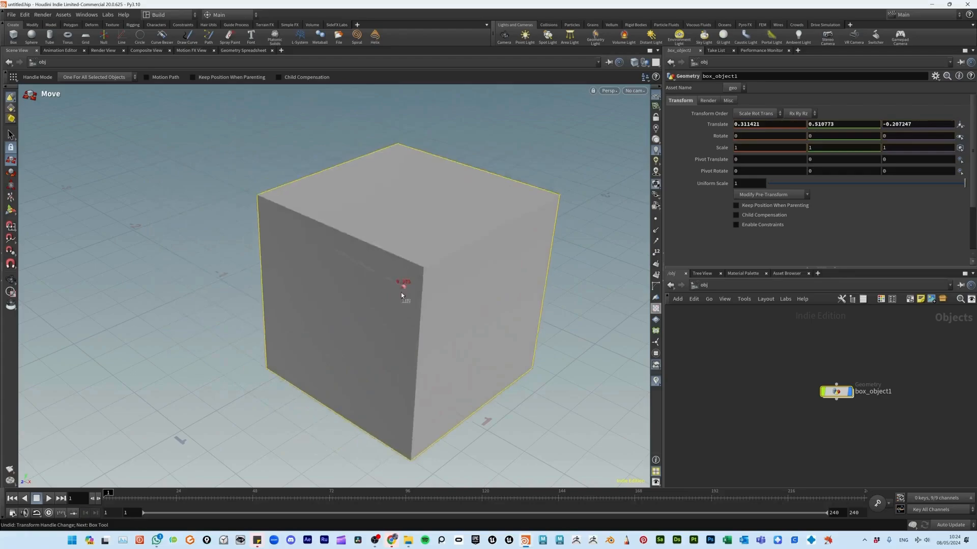
# - Rotate the box freely with the Rotate tool to about -3.6, -39.1 and -19.1 degrees around X, Y and Z
pyautogui.click(10, 173)
pyautogui.moveTo(371, 251); pyautogui.dragTo(394, 260)
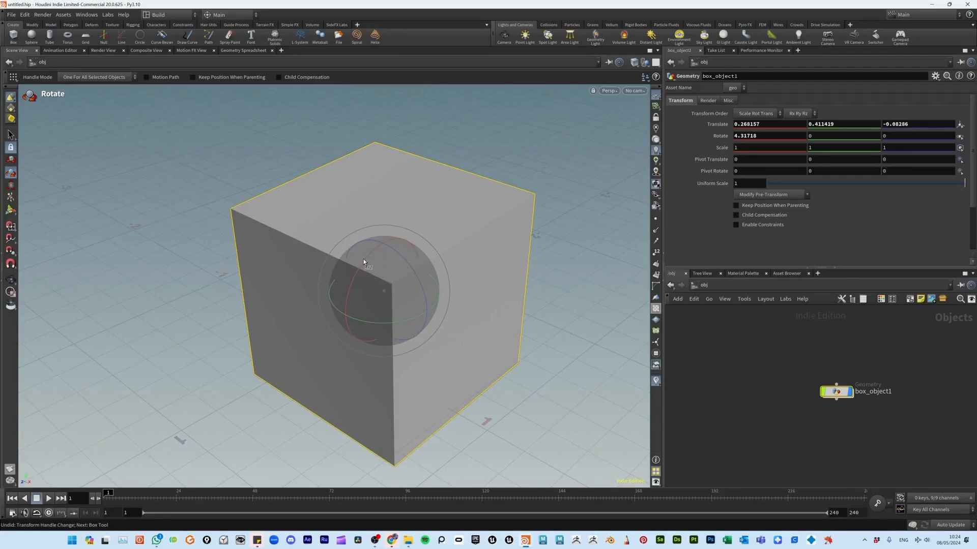
pyautogui.moveTo(363, 258); pyautogui.dragTo(396, 269)
pyautogui.moveTo(397, 273); pyautogui.dragTo(382, 301)
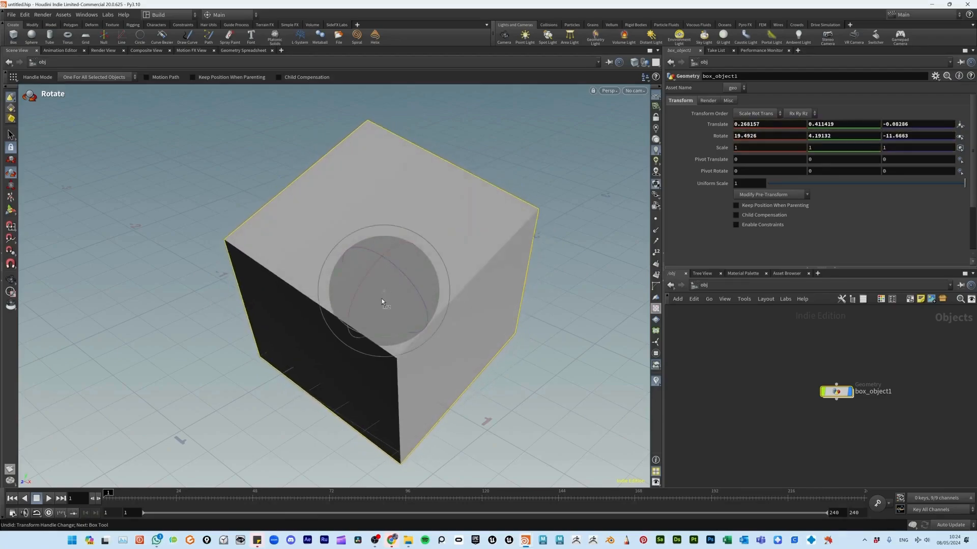
pyautogui.moveTo(397, 334); pyautogui.dragTo(384, 299)
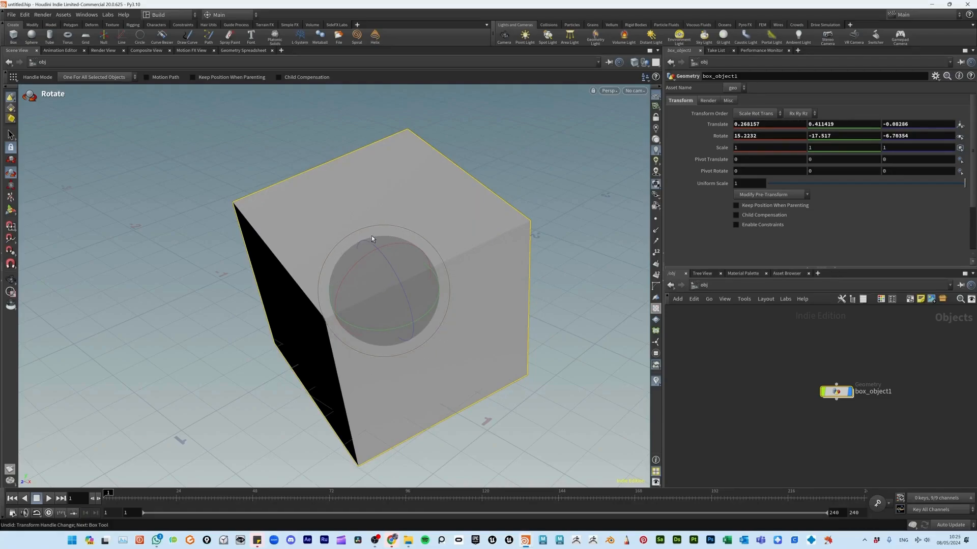
pyautogui.moveTo(373, 227); pyautogui.dragTo(406, 245)
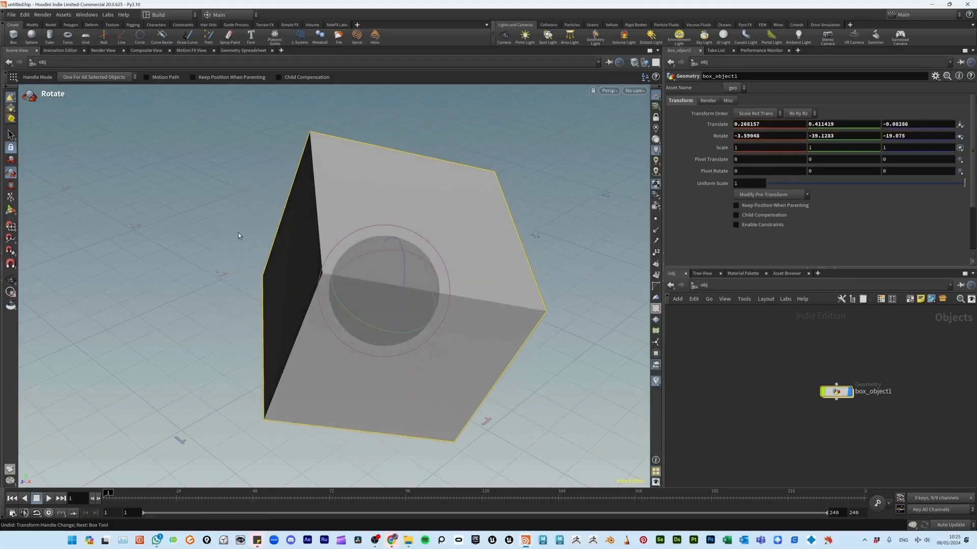
# - Scale the box with the Scale tool to about 1.15, 0.33 and 1.26 along X, Y and Z
pyautogui.press('e')
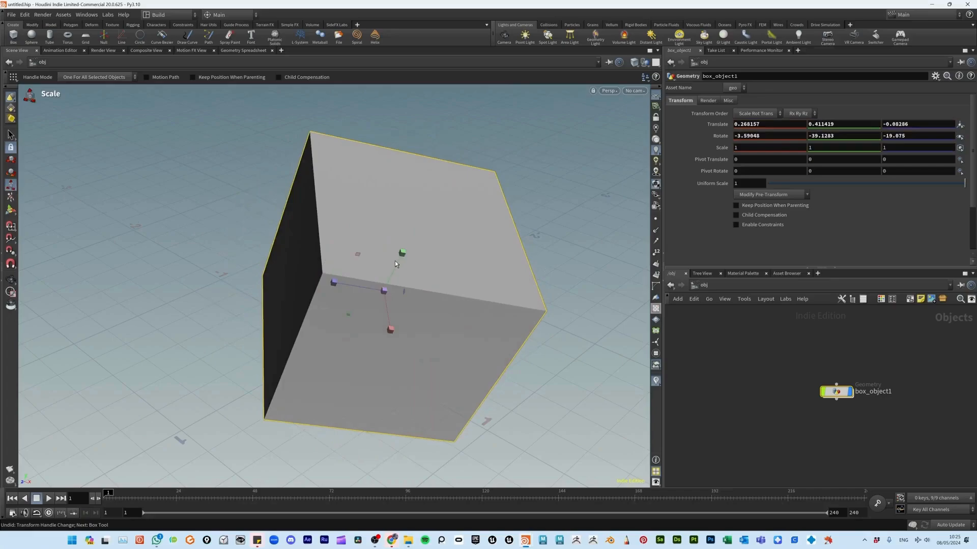
pyautogui.moveTo(402, 254); pyautogui.dragTo(396, 276)
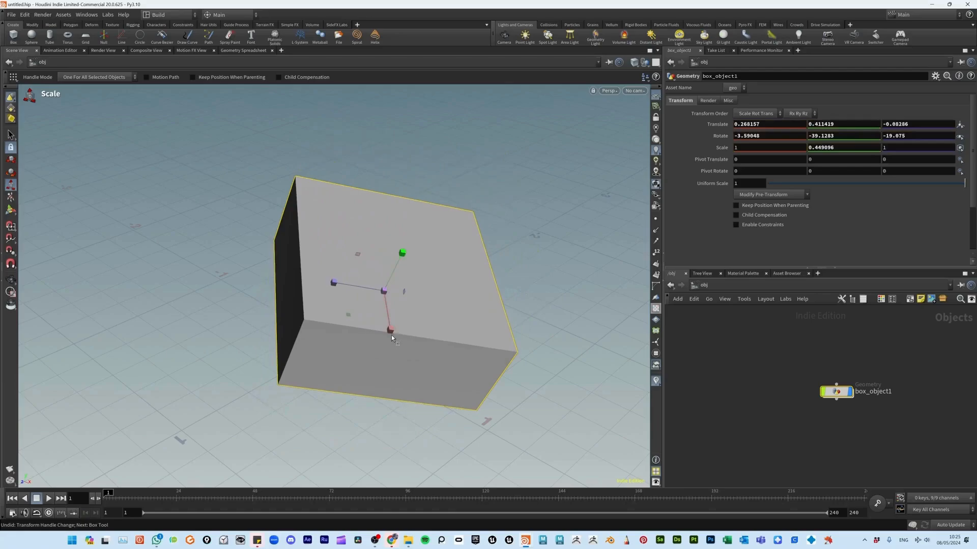
pyautogui.moveTo(392, 334); pyautogui.dragTo(329, 333)
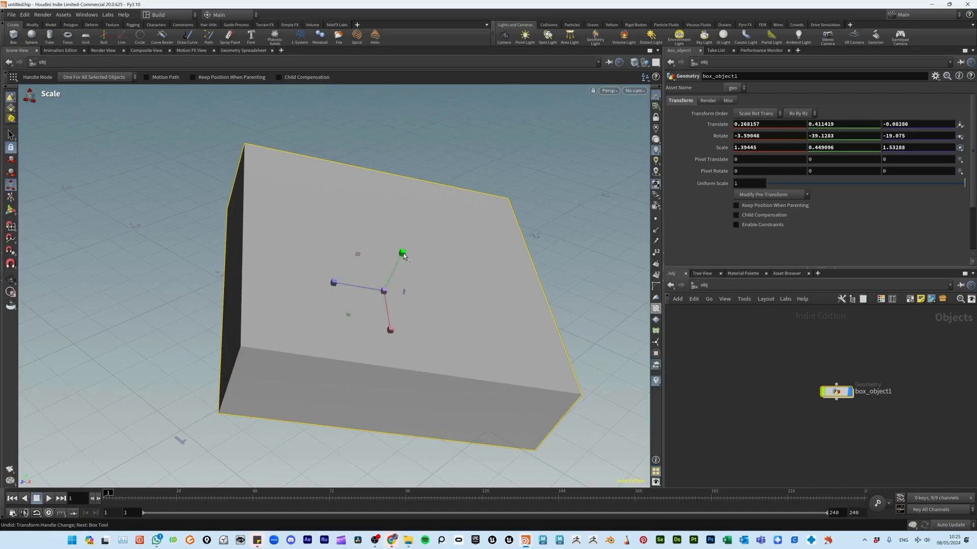
pyautogui.moveTo(348, 314); pyautogui.dragTo(368, 329)
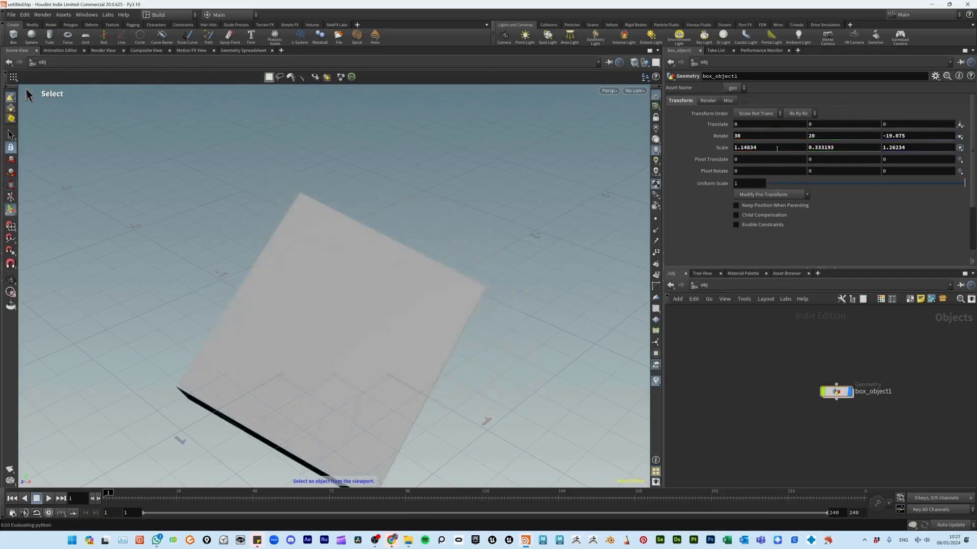
# - Set the box's scale parameters to exactly 1 in X and 2 in Y
pyautogui.click(776, 148)
pyautogui.write('1')
pyautogui.press('Tab')
pyautogui.write('2')
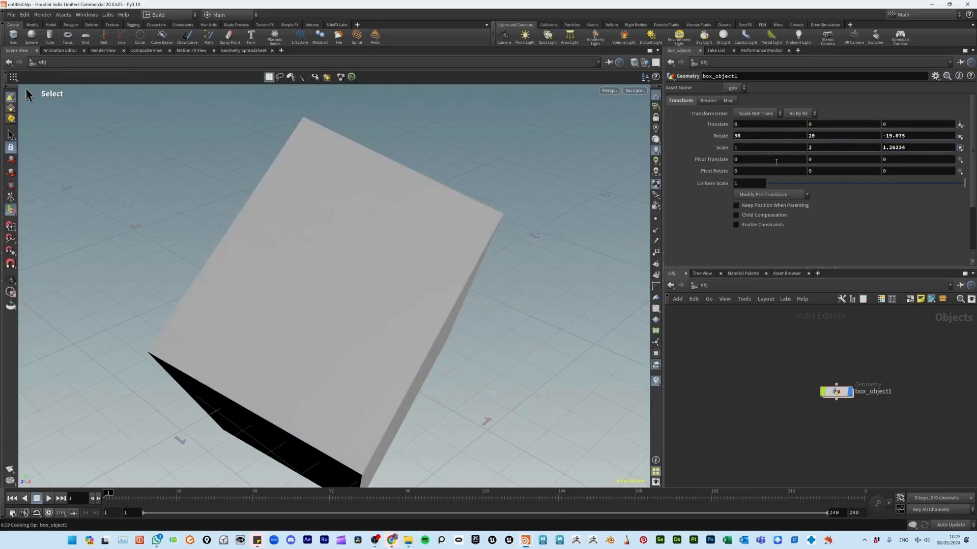
# - Revert the box's X and Z scale to their defaults, and reset the whole box_object1 node to factory defaults
pyautogui.rightClick(753, 149)
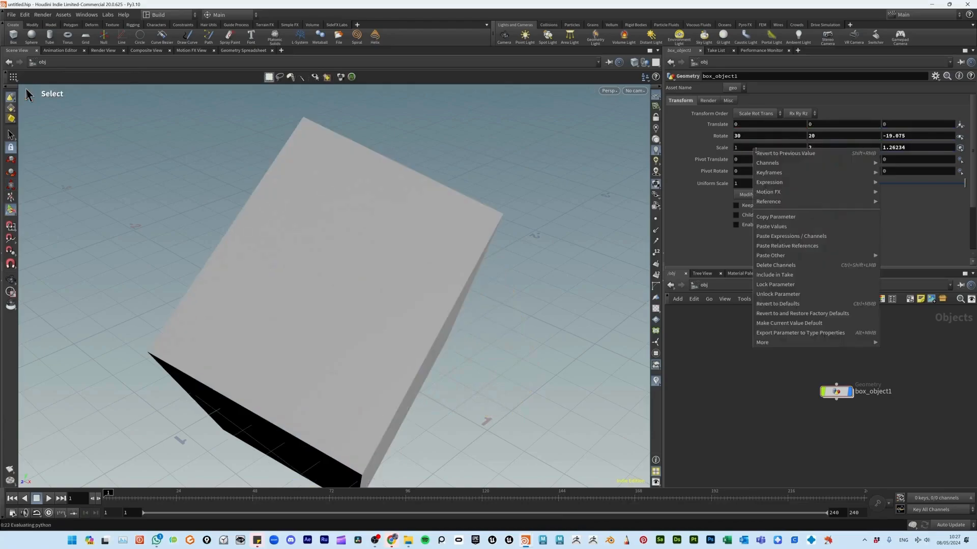
pyautogui.click(788, 306)
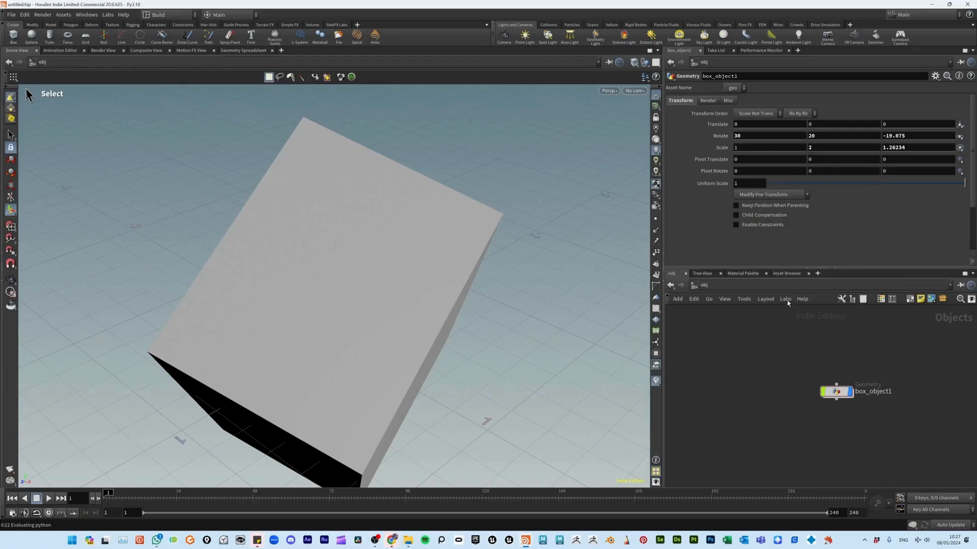
pyautogui.rightClick(863, 150)
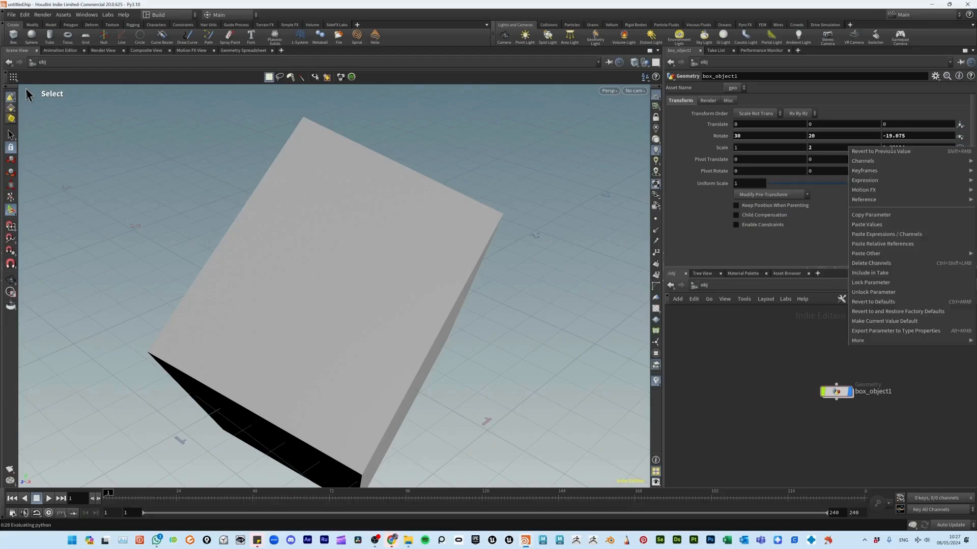
pyautogui.click(883, 304)
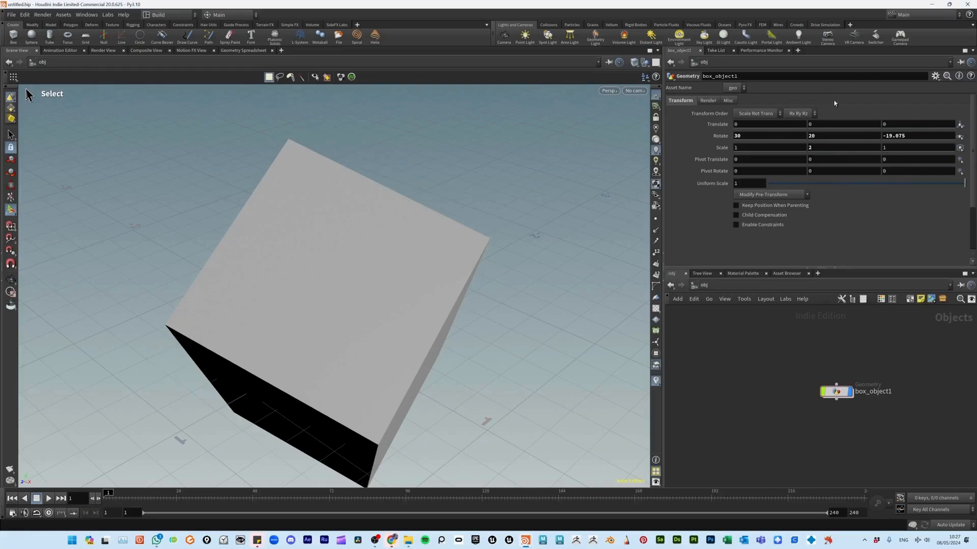
pyautogui.click(935, 75)
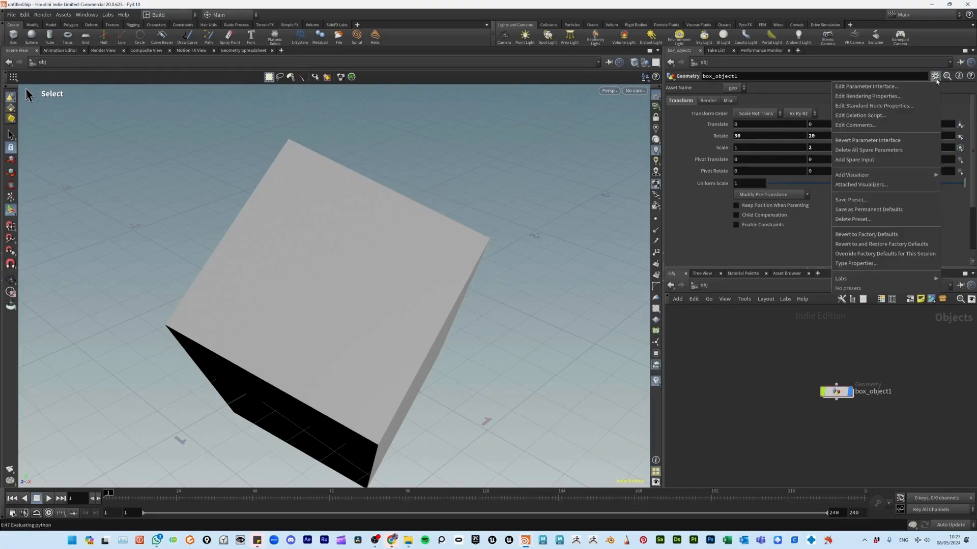
pyautogui.click(885, 235)
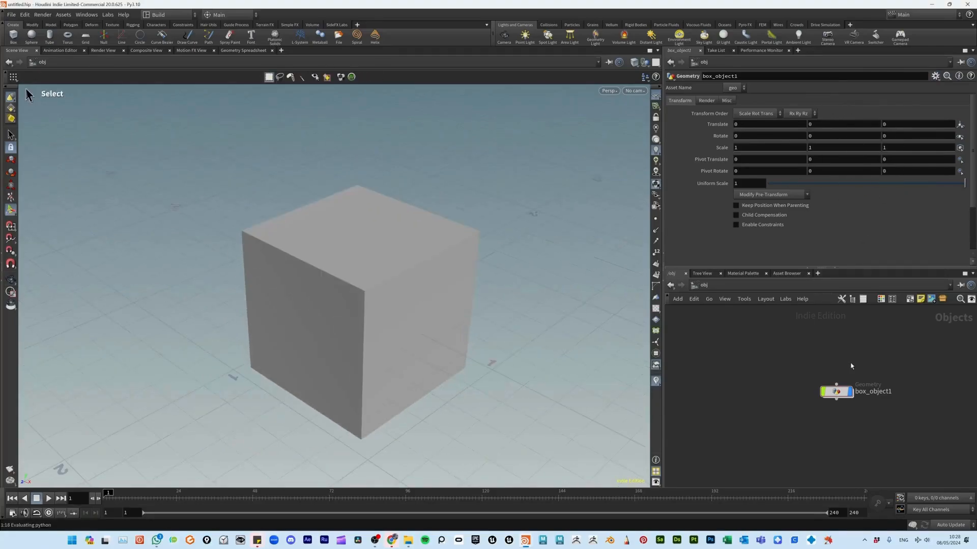
# - Add a sphere beside the box and a tube behind them at about -1.01, 0.72, 0.42
pyautogui.moveTo(838, 404)
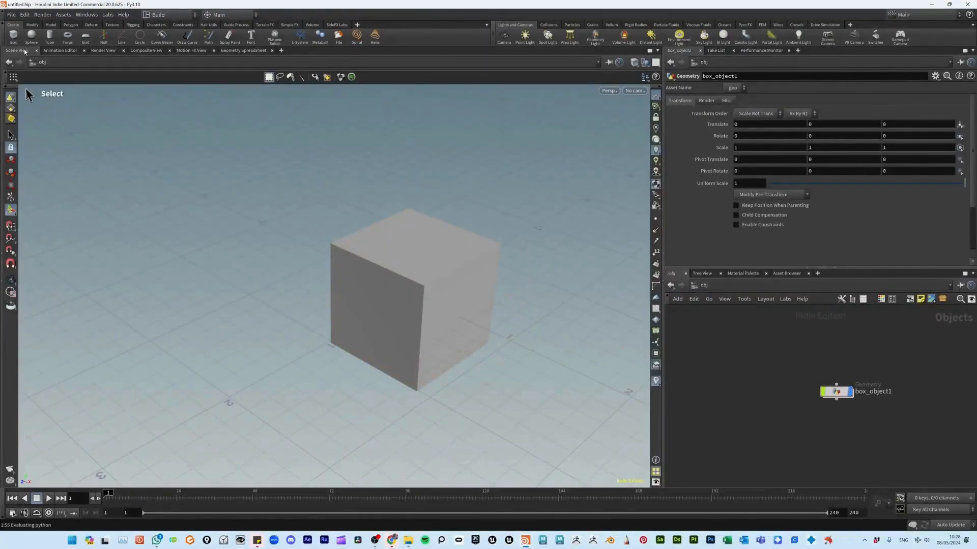
pyautogui.click(33, 37)
pyautogui.click(188, 291)
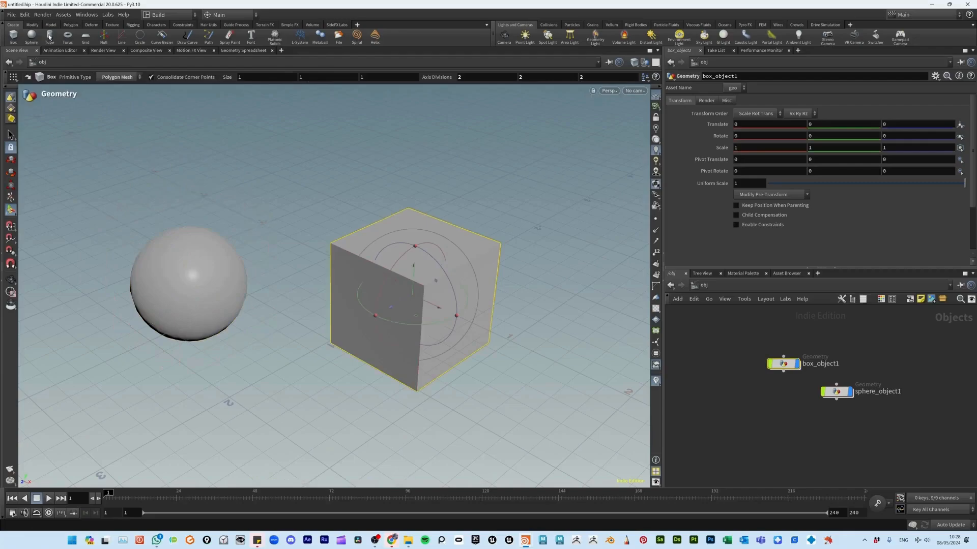
pyautogui.click(50, 37)
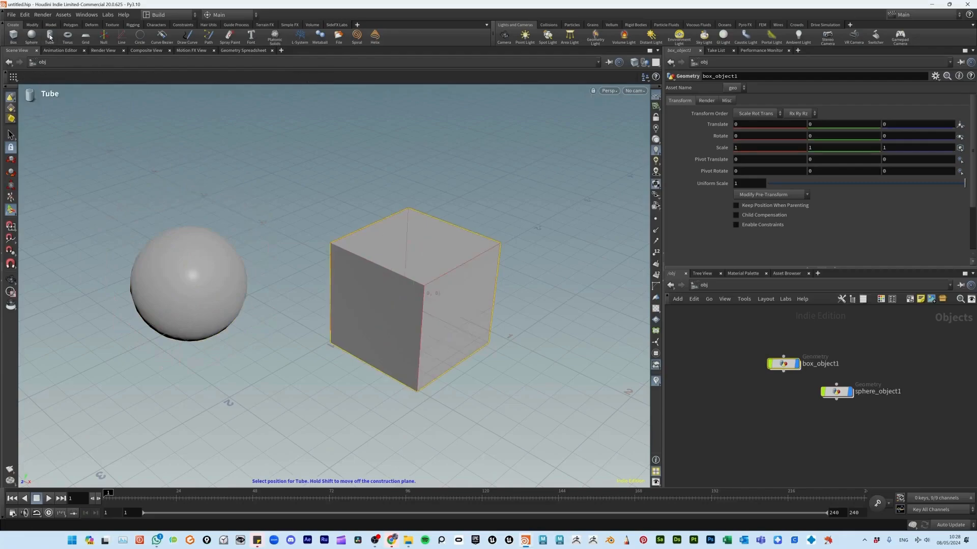
pyautogui.click(297, 202)
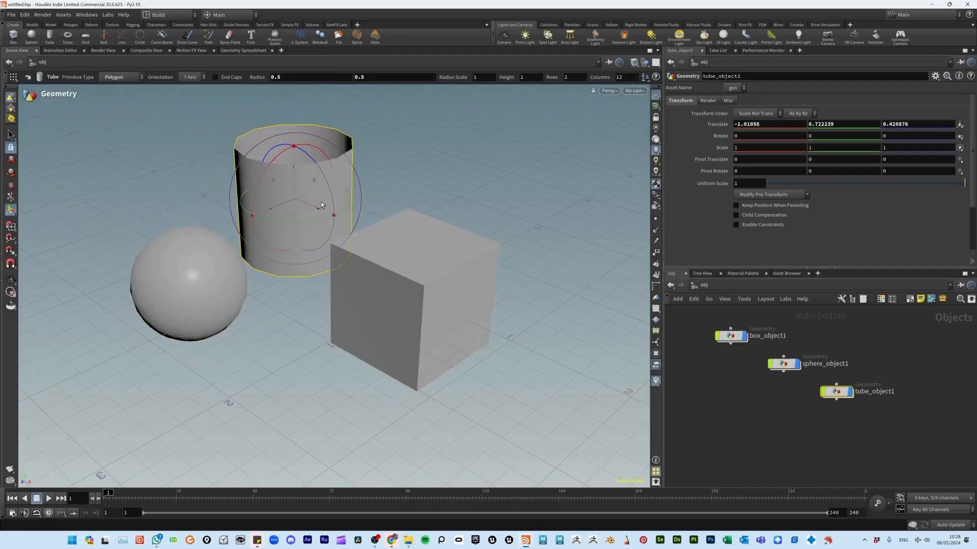
# - Add a torus beside the sphere, on the side away from the box, at about -2.17, -0.42, 1.93
pyautogui.keyDown('alt'); pyautogui.moveTo(321, 202); pyautogui.dragTo(315, 228); pyautogui.keyUp('alt')
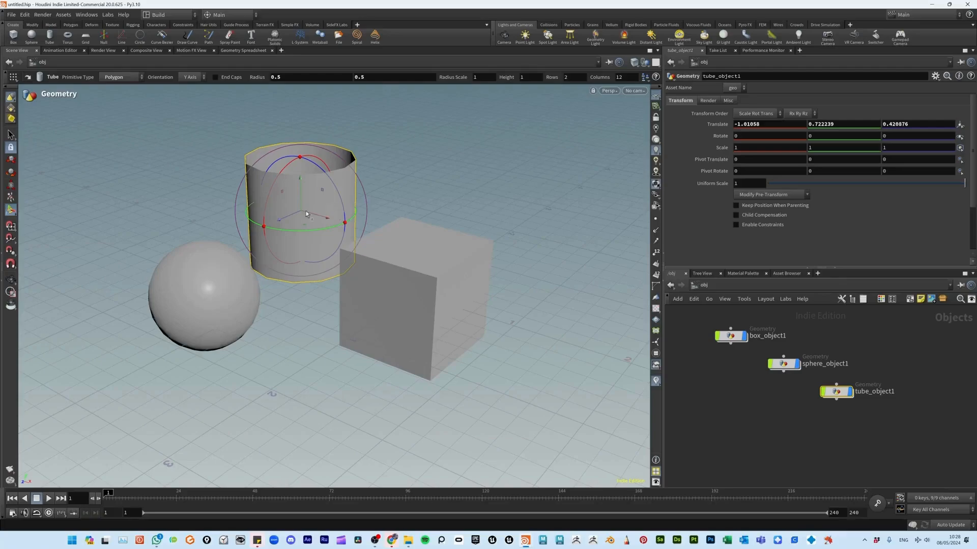
pyautogui.keyDown('alt'); pyautogui.moveTo(338, 217); pyautogui.dragTo(376, 246, button='middle'); pyautogui.keyUp('alt')
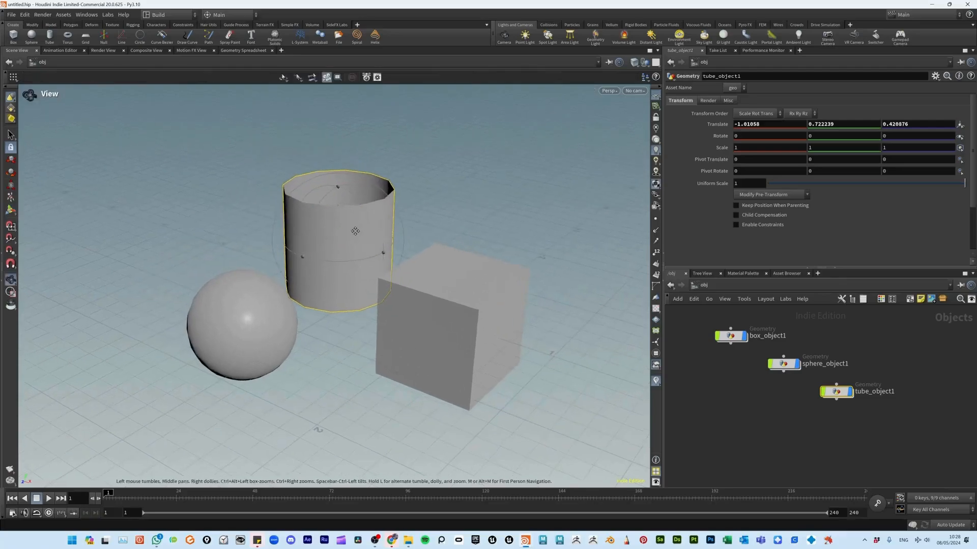
pyautogui.click(67, 36)
pyautogui.click(137, 372)
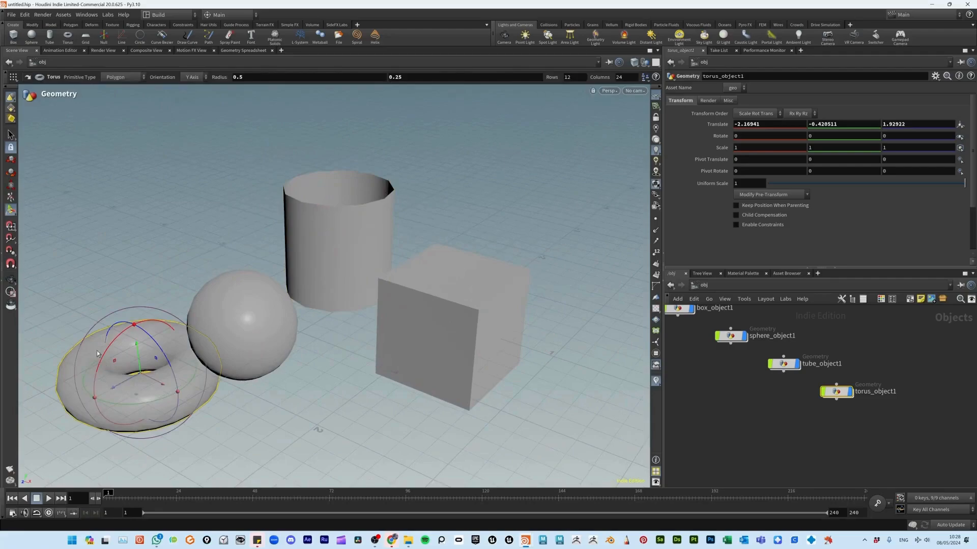
# - Add a 10 by 10 grid as a ground plane under the shapes at about -0.85, -0.86, 1.41
pyautogui.keyDown('alt'); pyautogui.moveTo(187, 361); pyautogui.dragTo(310, 311, button='middle'); pyautogui.keyUp('alt')
pyautogui.moveTo(307, 312)
pyautogui.keyDown('alt'); pyautogui.mouseDown()
pyautogui.moveTo(305, 376)
pyautogui.moveTo(303, 330)
pyautogui.mouseUp(); pyautogui.keyUp('alt')
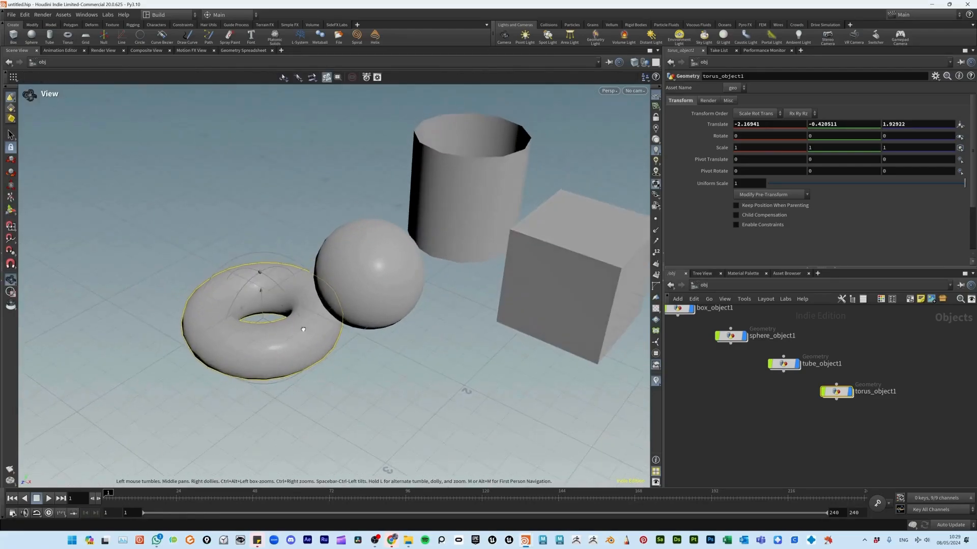
pyautogui.click(86, 37)
pyautogui.click(408, 385)
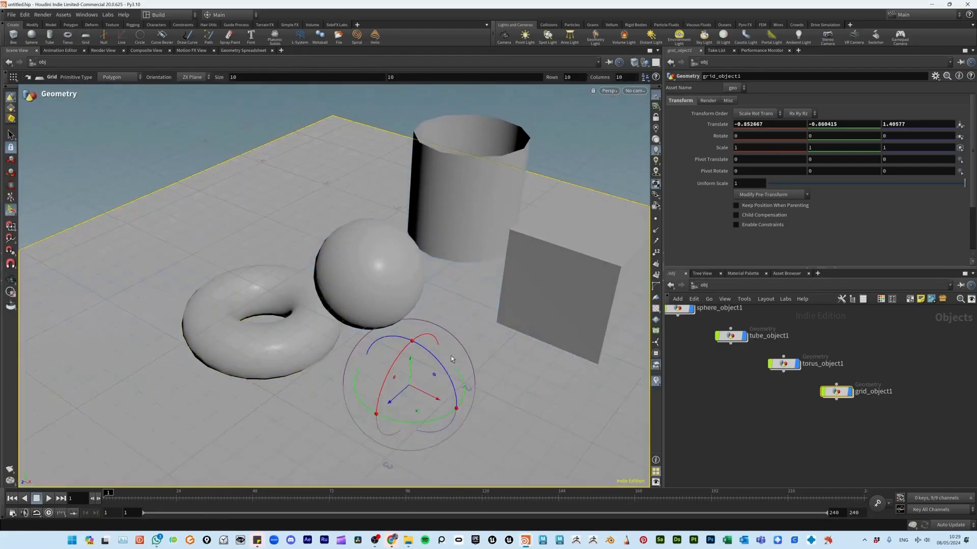
# - Start a new empty scene, discarding the changes to untitled.hip
pyautogui.keyDown('alt'); pyautogui.moveTo(508, 303); pyautogui.dragTo(445, 263, button='right'); pyautogui.keyUp('alt')
pyautogui.keyDown('alt'); pyautogui.moveTo(445, 264); pyautogui.dragTo(213, 235, button='middle'); pyautogui.keyUp('alt')
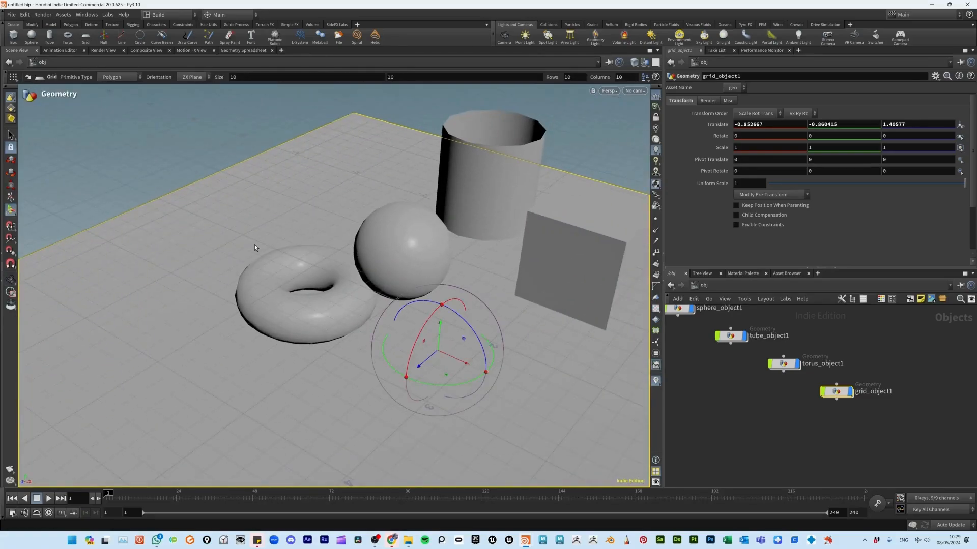
pyautogui.click(11, 14)
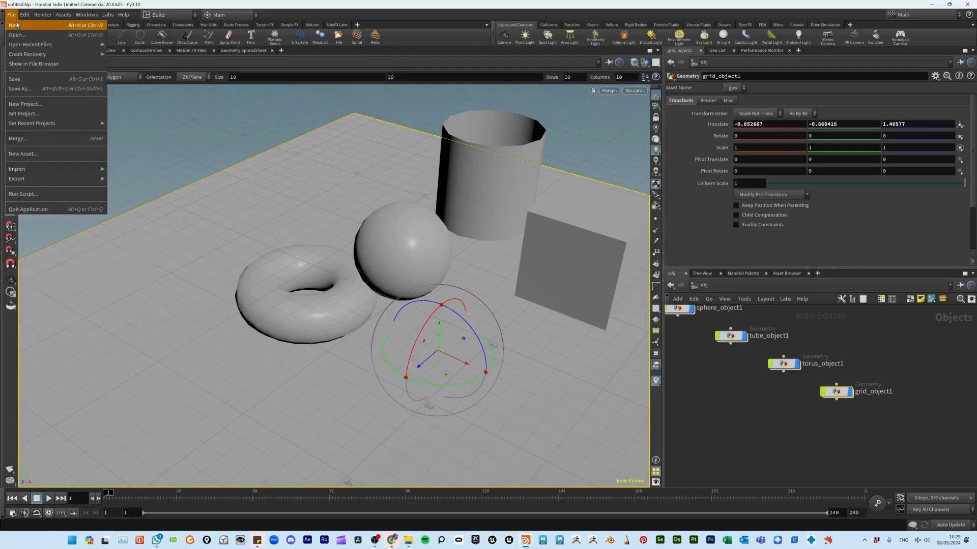
pyautogui.click(297, 182)
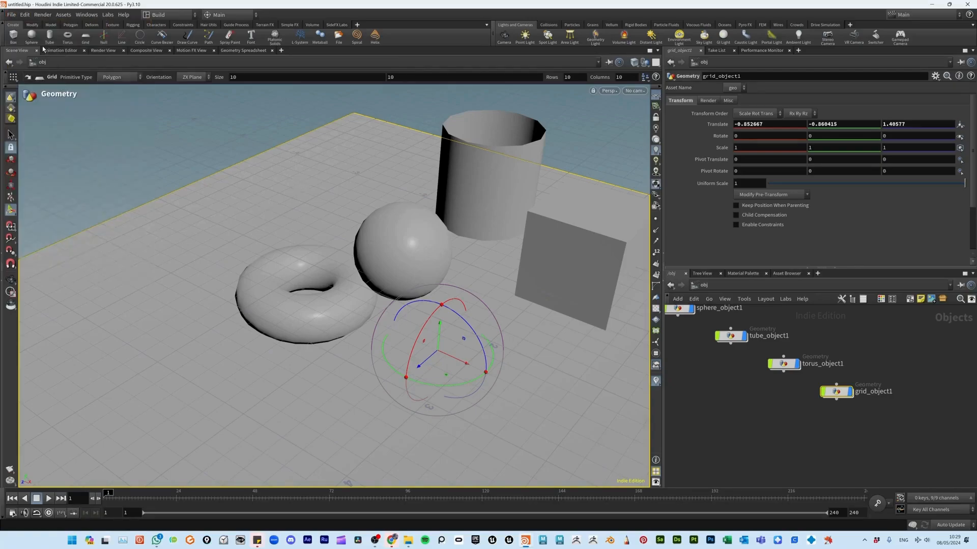
pyautogui.click(14, 15)
pyautogui.click(23, 29)
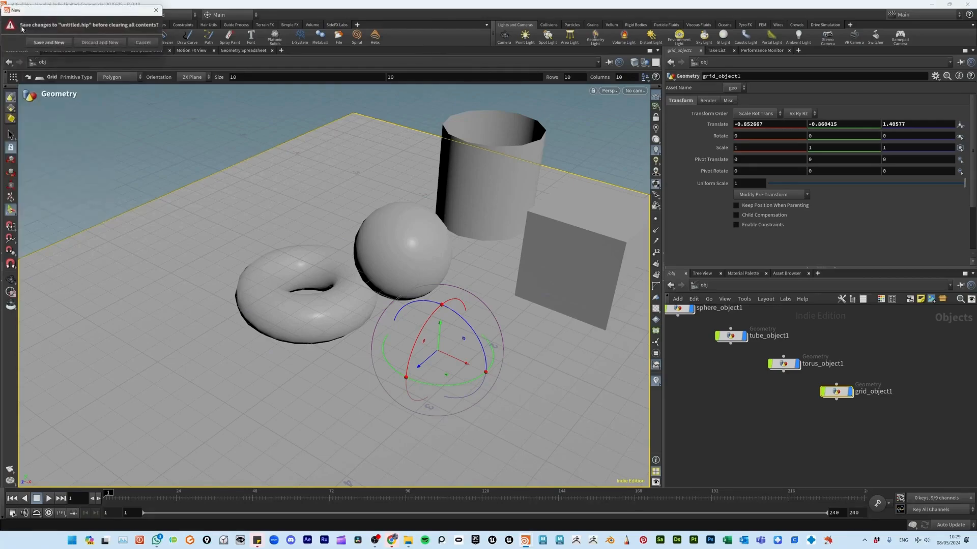
pyautogui.click(106, 42)
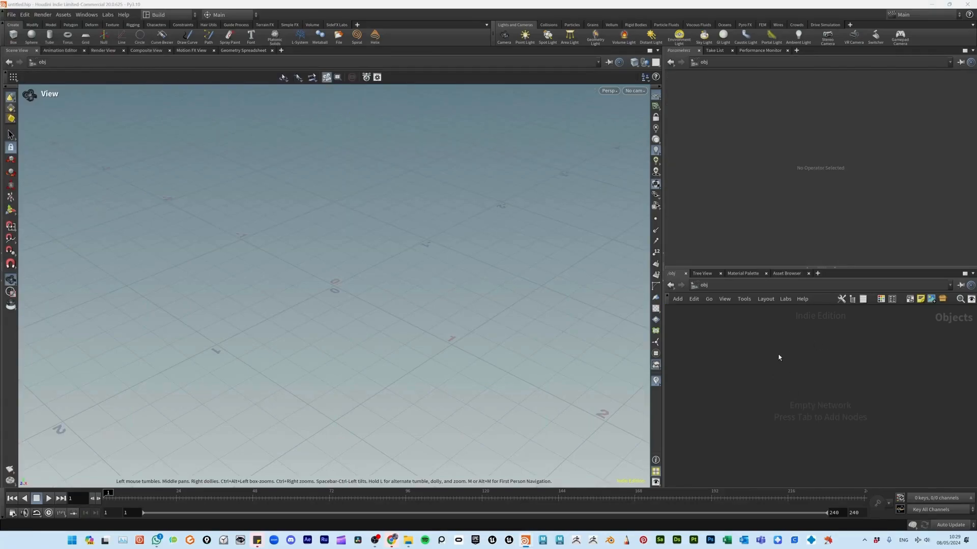
pyautogui.press('Tab')
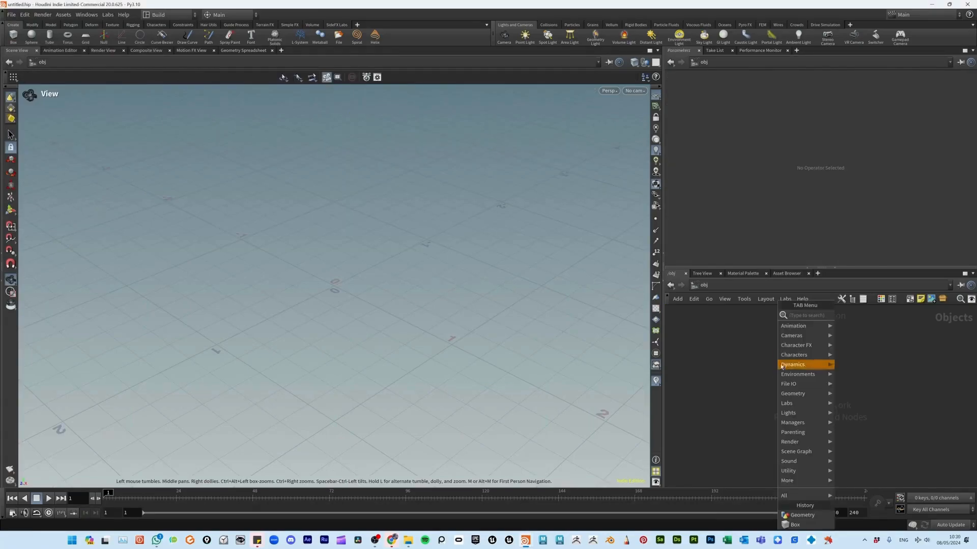
pyautogui.moveTo(806, 393)
pyautogui.click(858, 423)
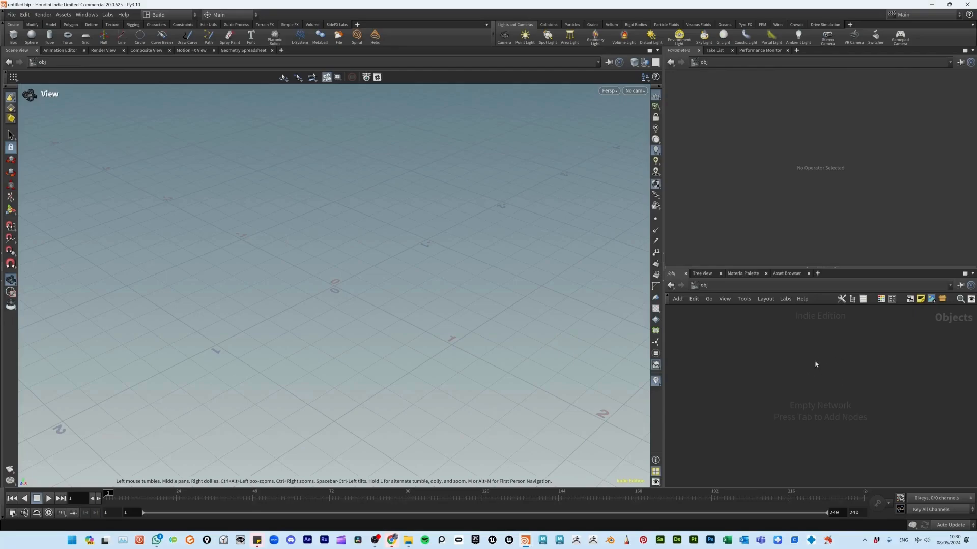
pyautogui.press('Tab')
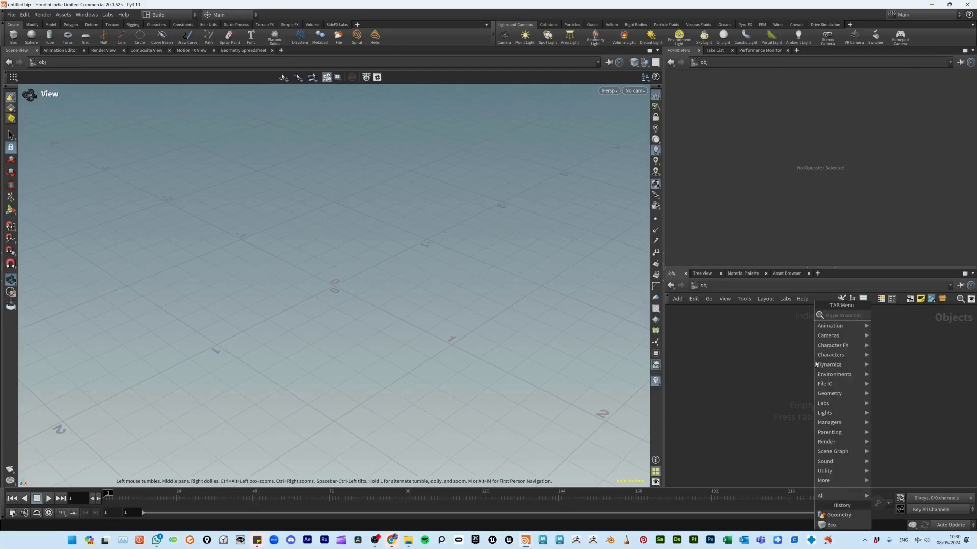
pyautogui.click(798, 368)
pyautogui.press('Tab')
pyautogui.click(778, 358)
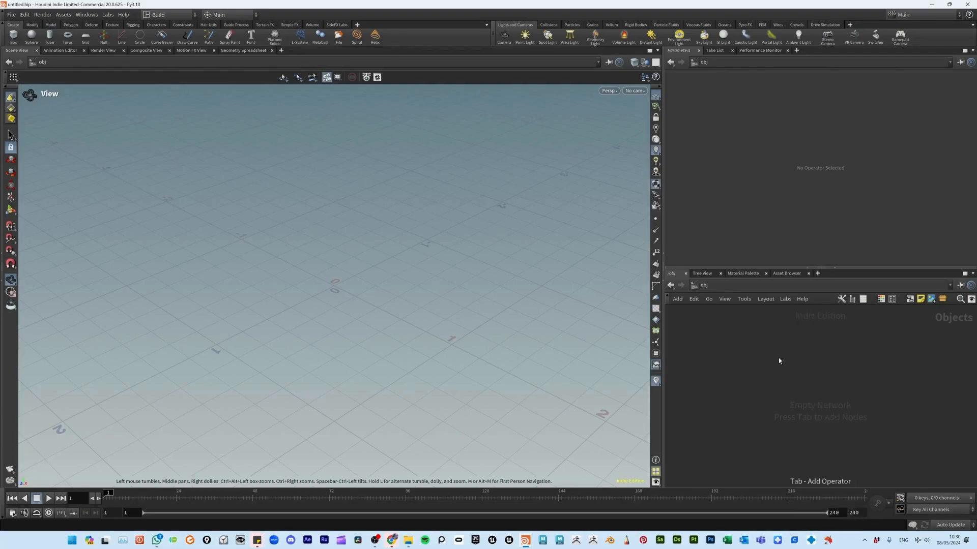
# - Add a Geometry node to the empty object network and go inside it
pyautogui.press('Tab')
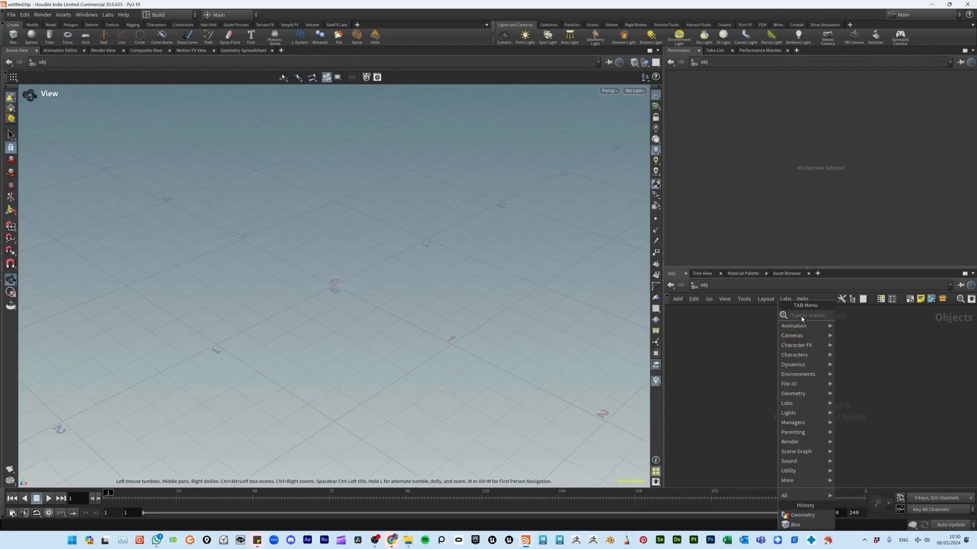
pyautogui.moveTo(796, 397)
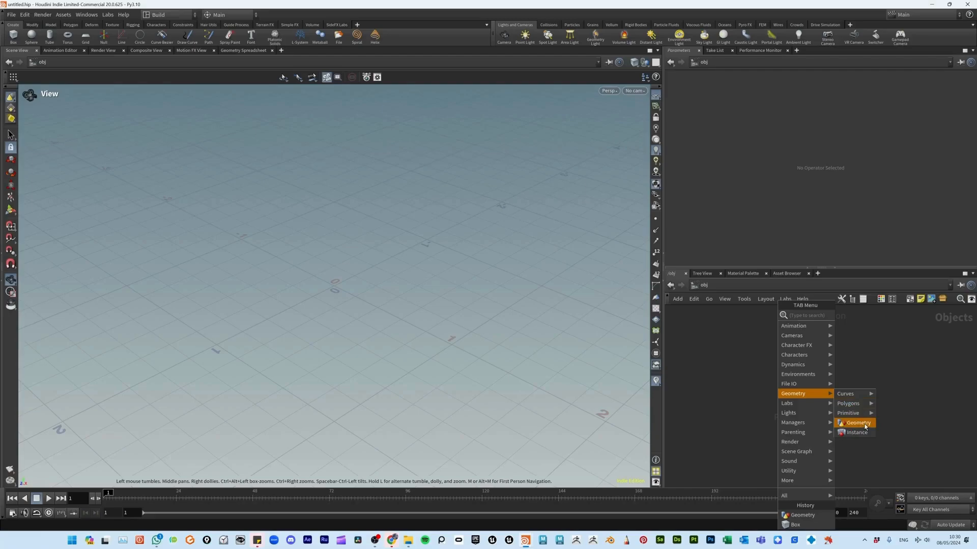
pyautogui.click(865, 426)
pyautogui.click(810, 376)
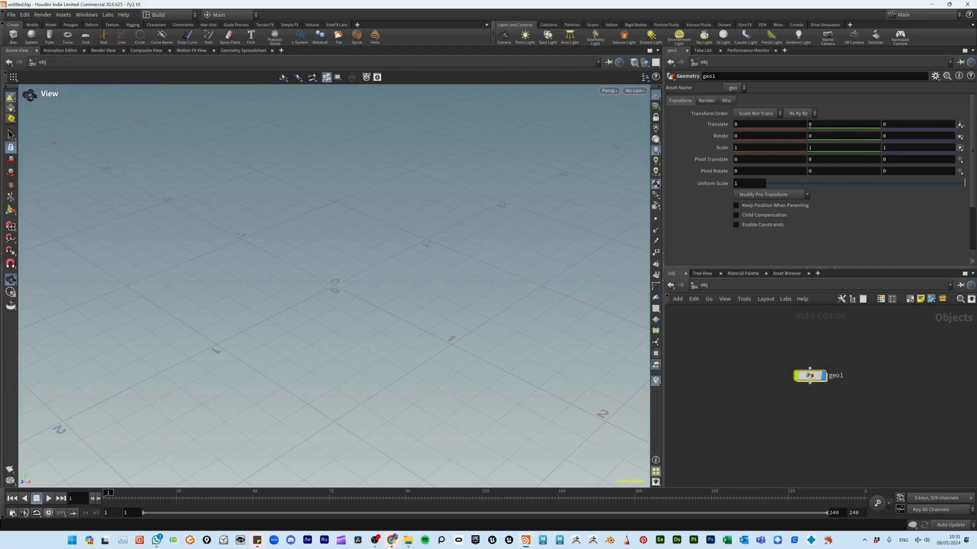
pyautogui.doubleClick(810, 376)
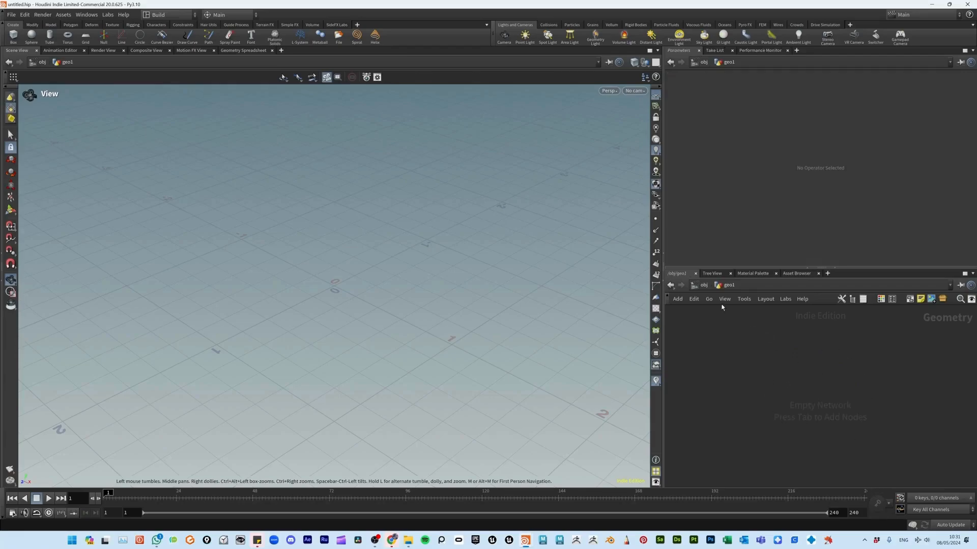
# - Return to the object level, look over the list of other networks, and go back inside the geometry node
pyautogui.click(703, 285)
pyautogui.click(704, 287)
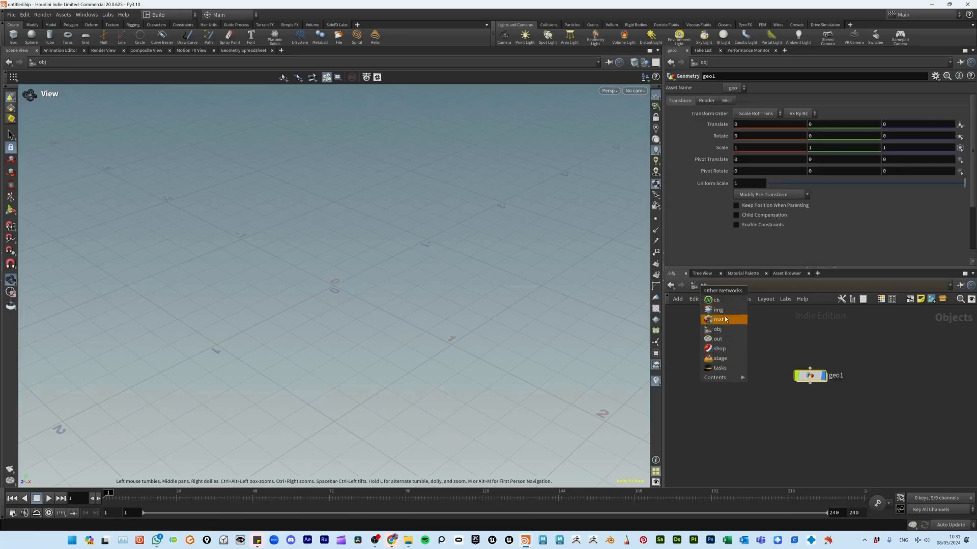
pyautogui.click(813, 342)
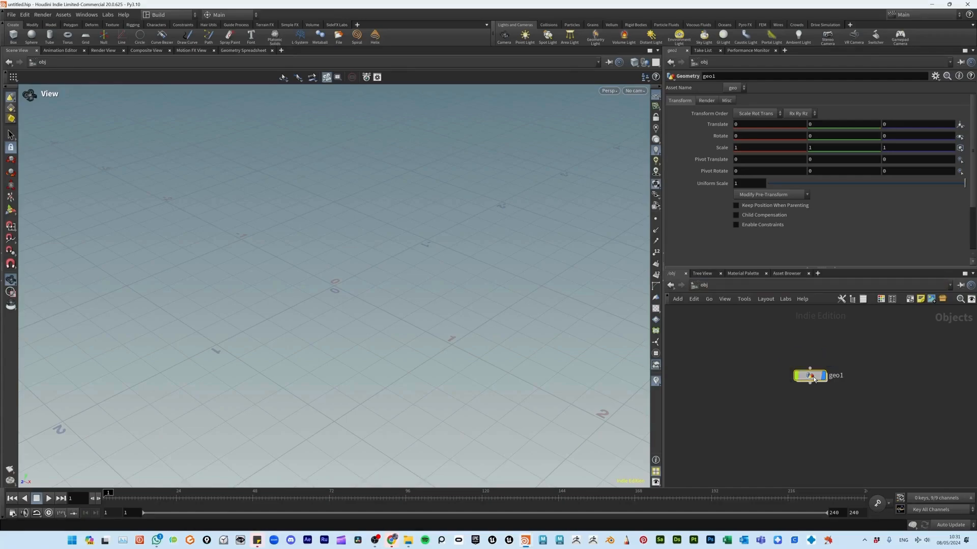
pyautogui.doubleClick(812, 376)
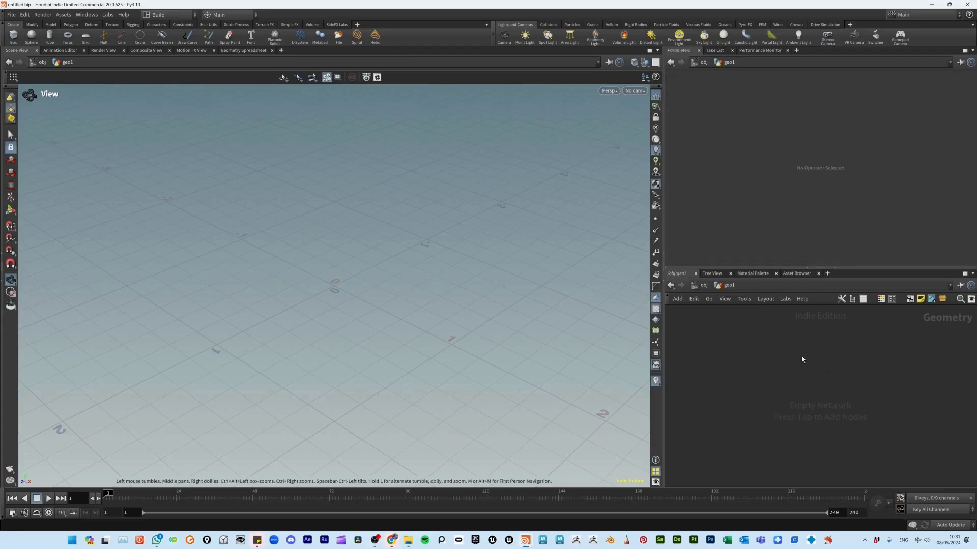
pyautogui.press('Tab')
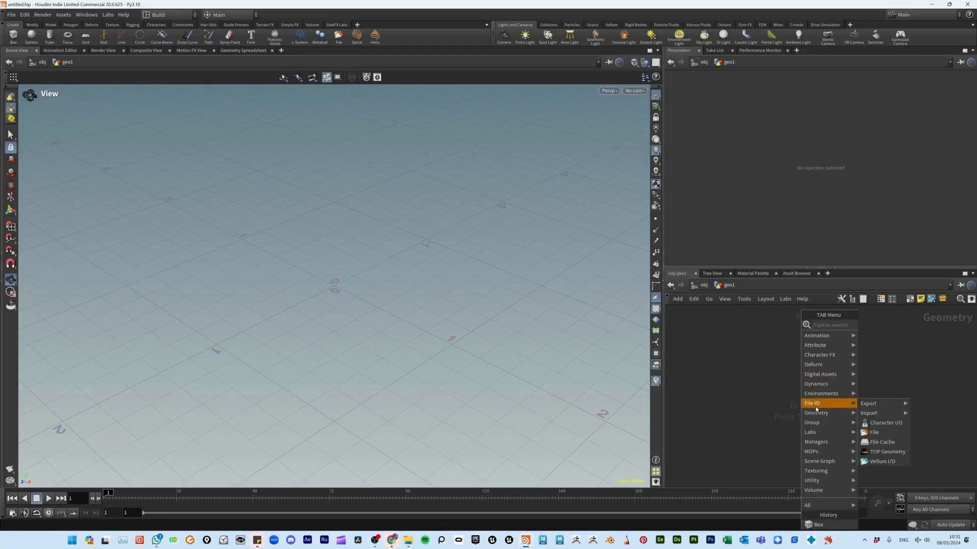
pyautogui.moveTo(819, 413)
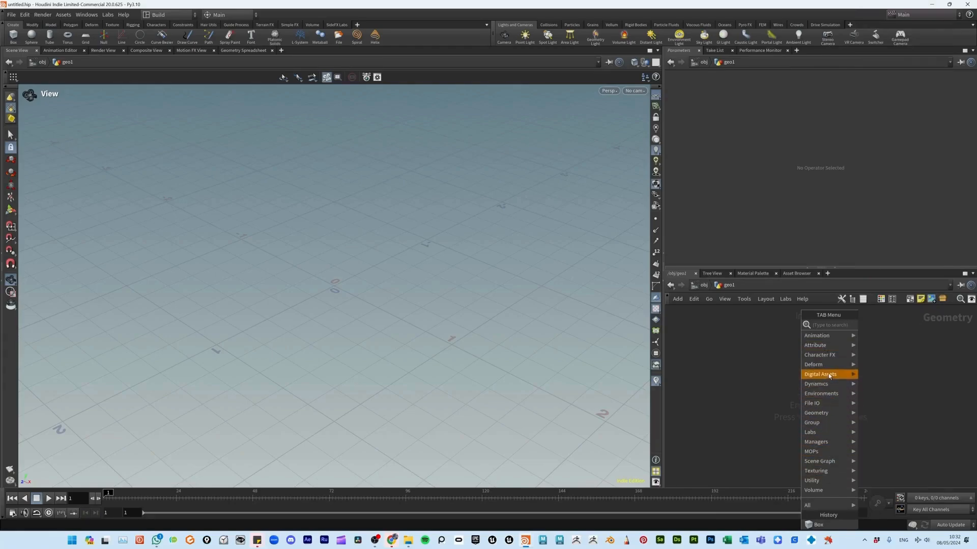
pyautogui.moveTo(835, 347)
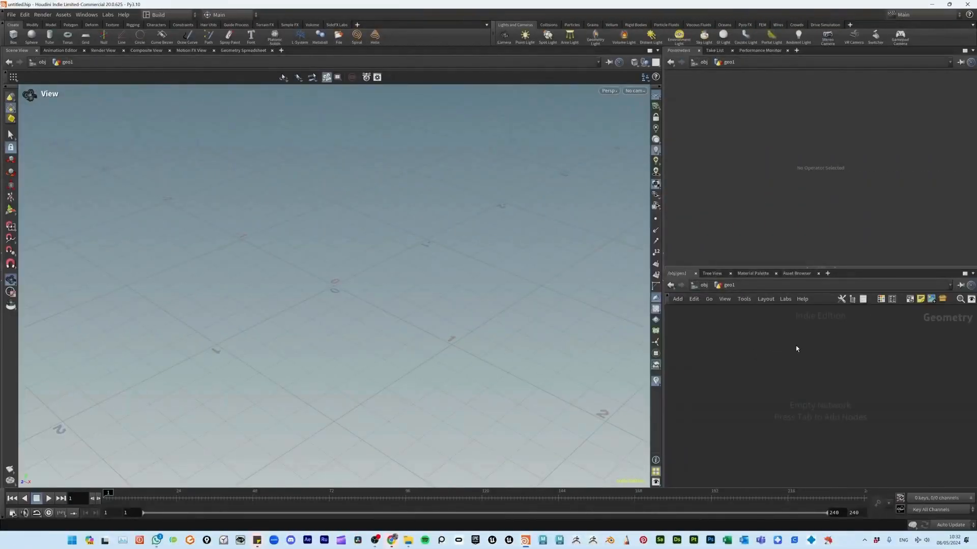
# - Add a Box primitive node inside the geometry network
pyautogui.press('Tab')
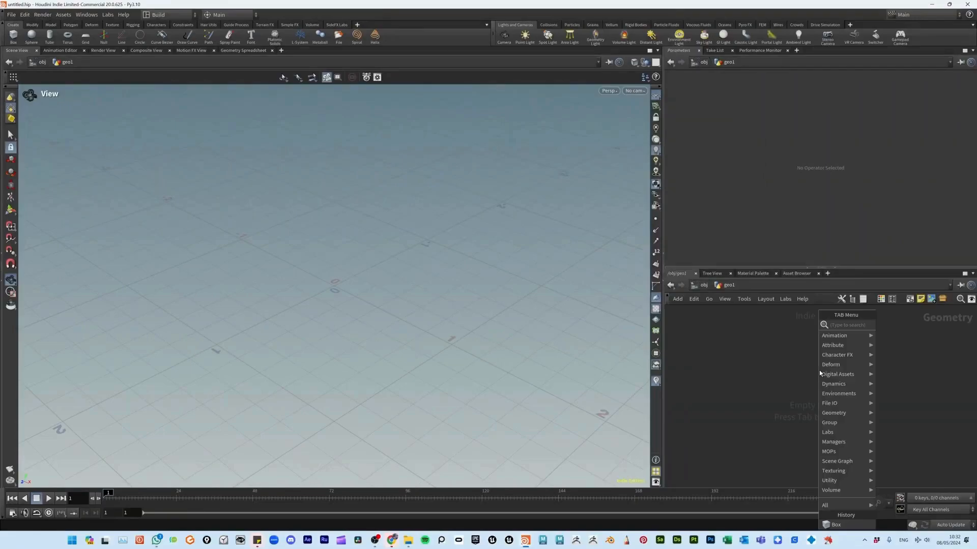
pyautogui.moveTo(833, 412)
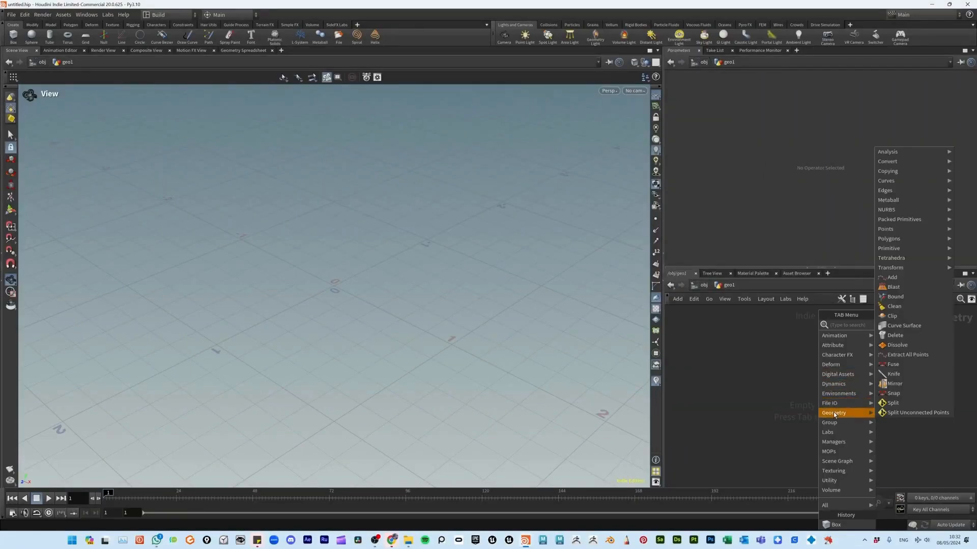
pyautogui.moveTo(909, 250)
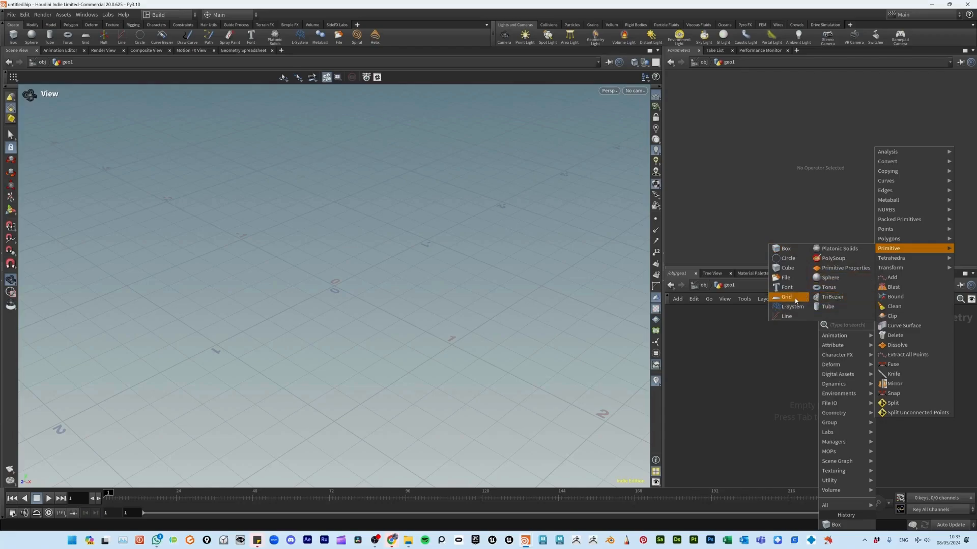
pyautogui.click(786, 249)
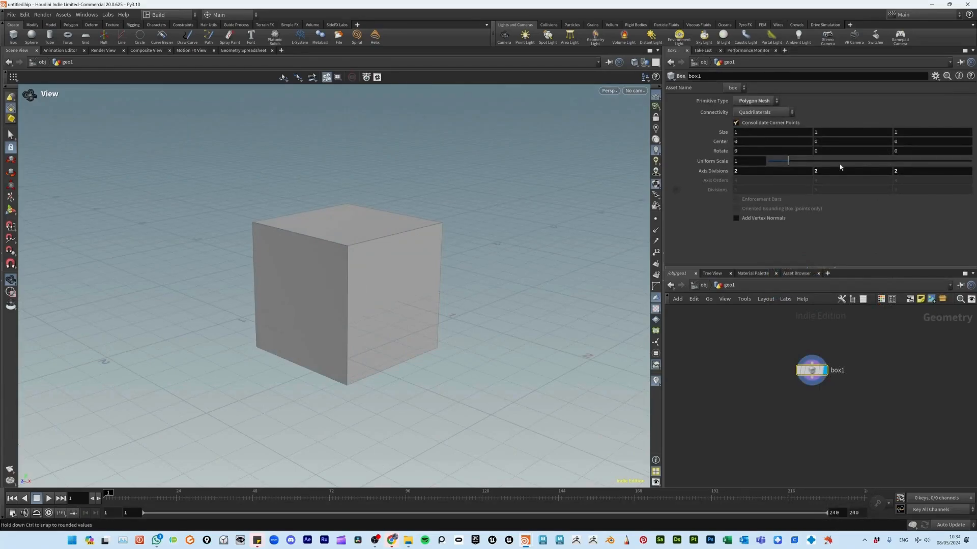
# - Set the box's size to 2 along X and 1.5 along Y
pyautogui.click(766, 134)
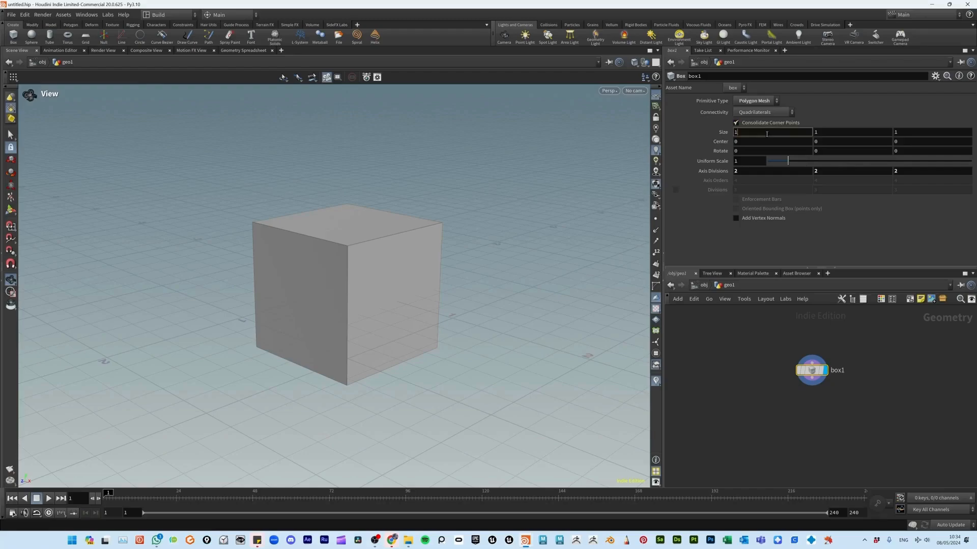
pyautogui.write('2')
pyautogui.press('Return')
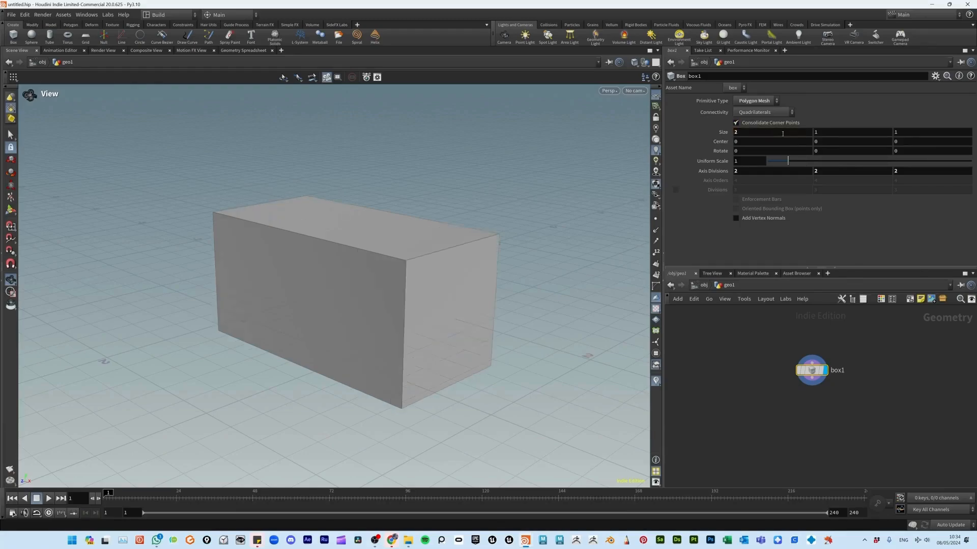
pyautogui.click(825, 132)
pyautogui.doubleClick(825, 132)
pyautogui.write('1.5')
pyautogui.press('Return')
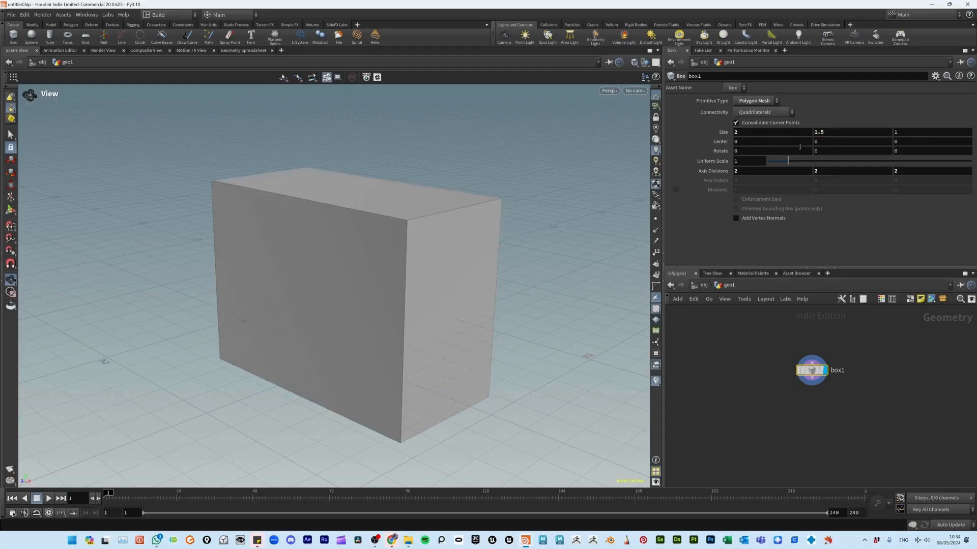
# - Try a center Y value of 2 for the box and settle on -1
pyautogui.click(847, 142)
pyautogui.write('2')
pyautogui.press('Return')
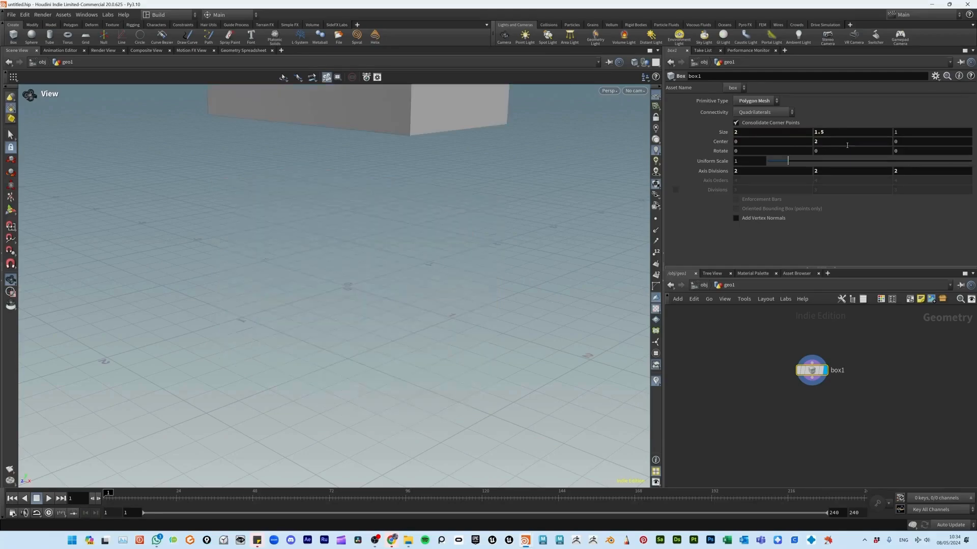
pyautogui.doubleClick(847, 145)
pyautogui.write('-1')
pyautogui.press('Return')
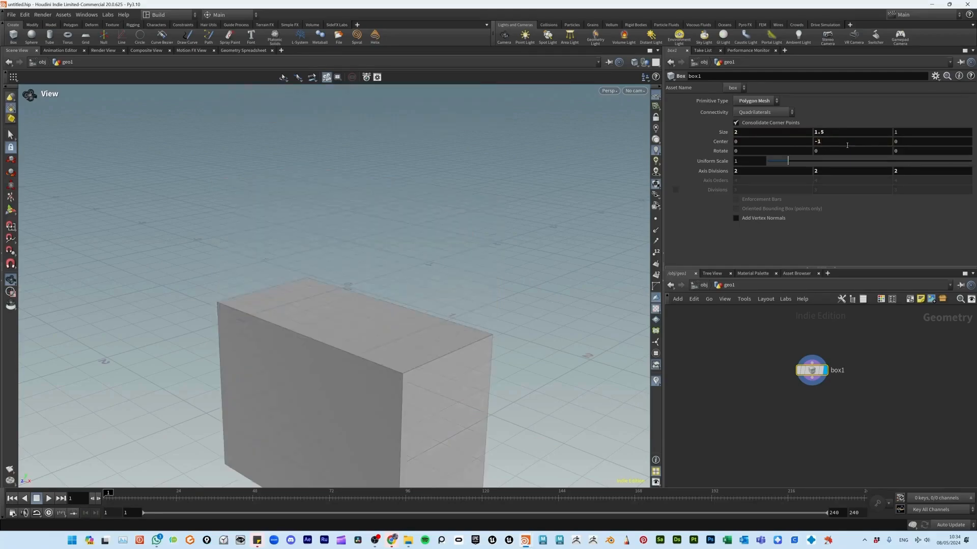
# - Rotate the box 60 degrees about X and reduce its uniform scale to 0.84
pyautogui.doubleClick(776, 151)
pyautogui.write('60')
pyautogui.press('Return')
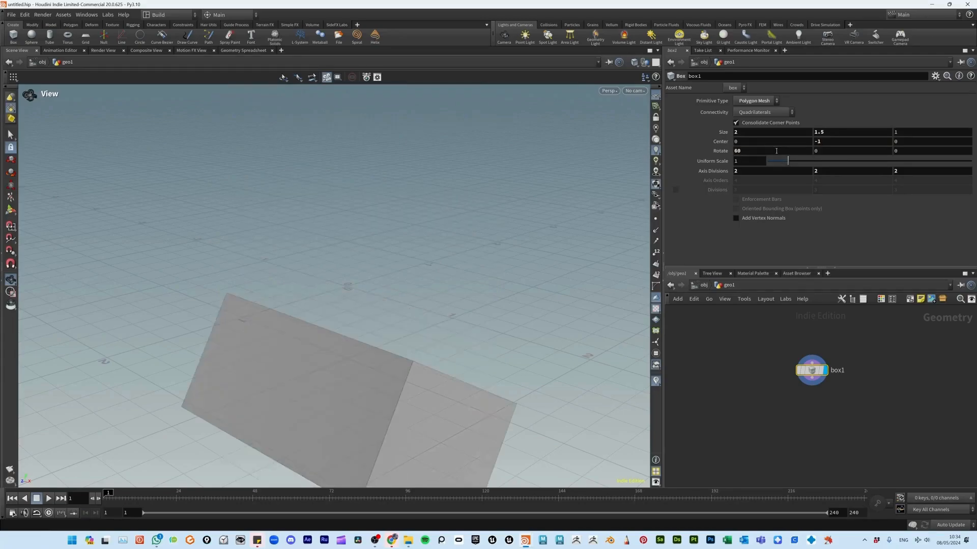
pyautogui.moveTo(787, 160)
pyautogui.mouseDown()
pyautogui.moveTo(774, 161)
pyautogui.moveTo(786, 161)
pyautogui.mouseUp()
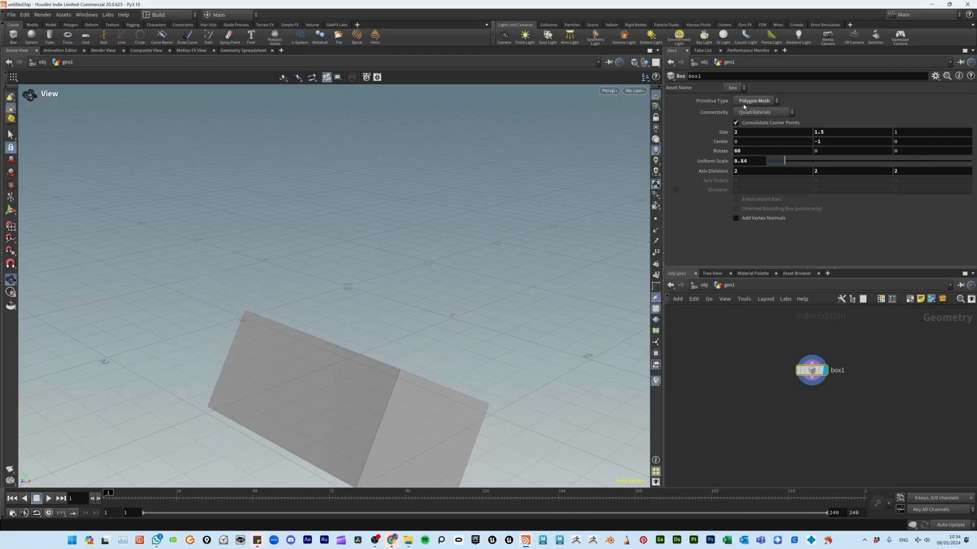
# - Look over the box's primitive types, try the Rows connectivity, and restore it to Quadrilaterals
pyautogui.click(747, 103)
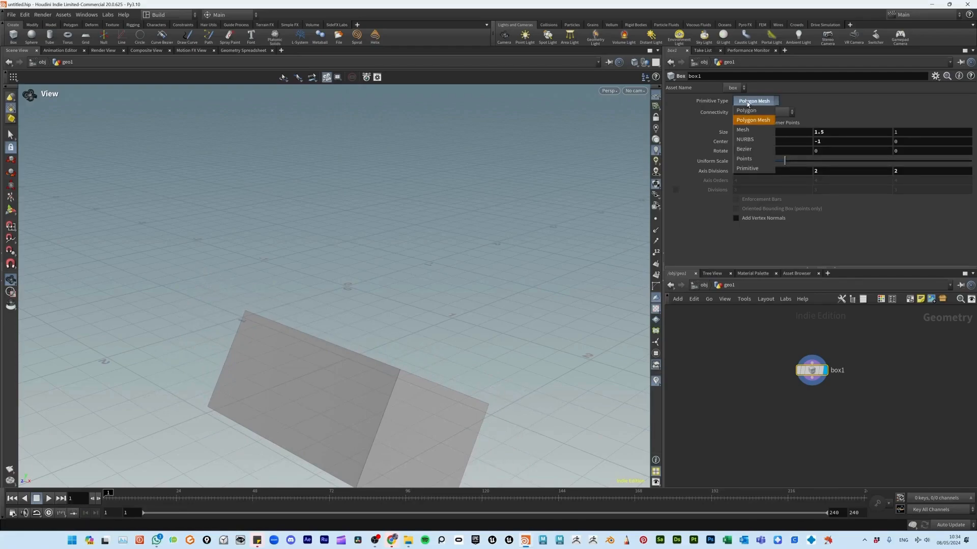
pyautogui.click(747, 102)
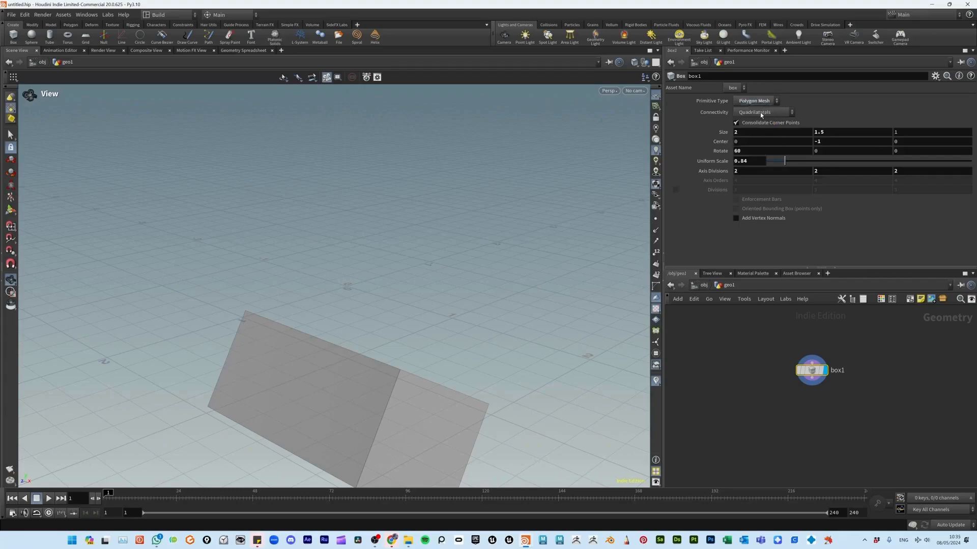
pyautogui.click(761, 113)
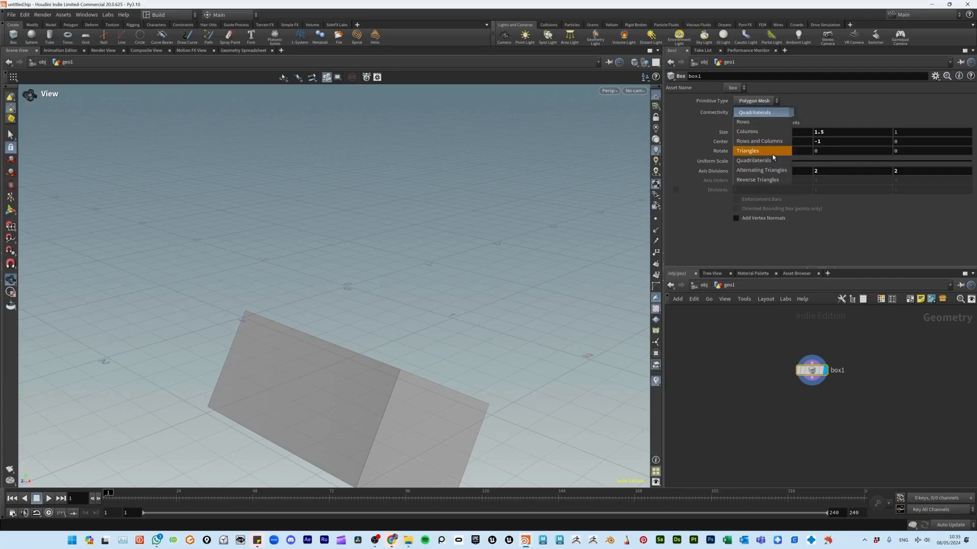
pyautogui.click(756, 123)
pyautogui.click(757, 113)
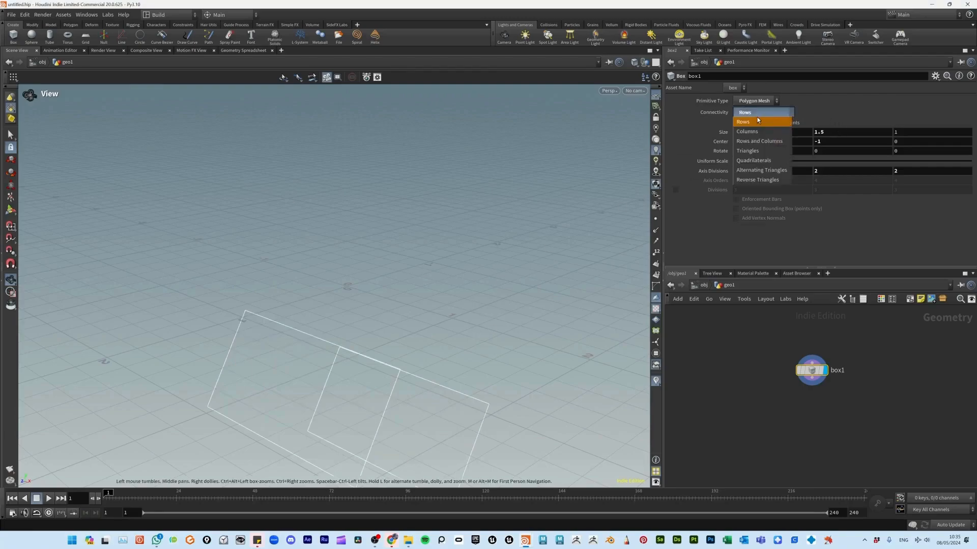
pyautogui.click(766, 161)
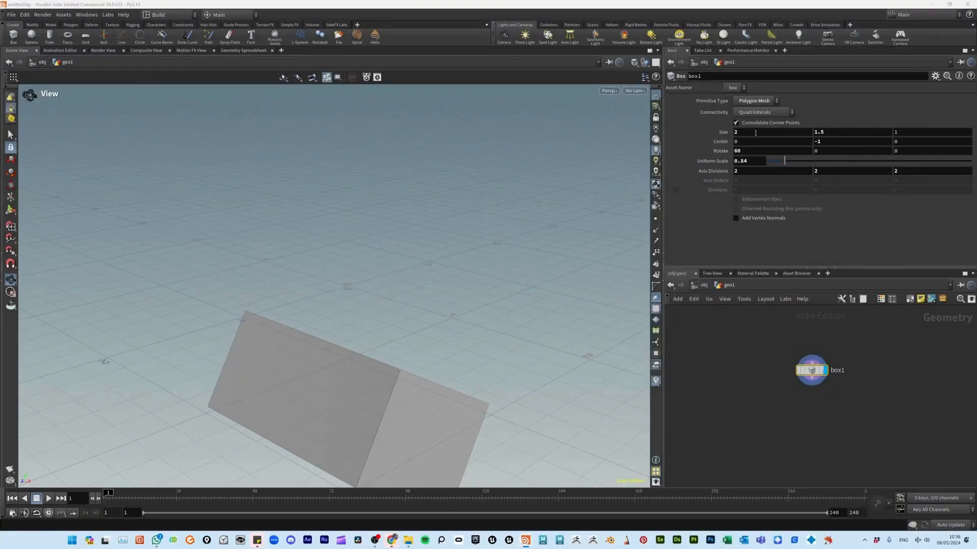
# - Try the value ladder on the box's size and rotation, and reduce the uniform scale to 0.81
pyautogui.moveTo(755, 132)
pyautogui.mouseDown(button='middle')
pyautogui.moveTo(753, 87)
pyautogui.moveTo(754, 147)
pyautogui.moveTo(763, 131)
pyautogui.moveTo(703, 133)
pyautogui.moveTo(778, 133)
pyautogui.moveTo(717, 132)
pyautogui.moveTo(761, 131)
pyautogui.moveTo(757, 121)
pyautogui.mouseUp(button='middle')
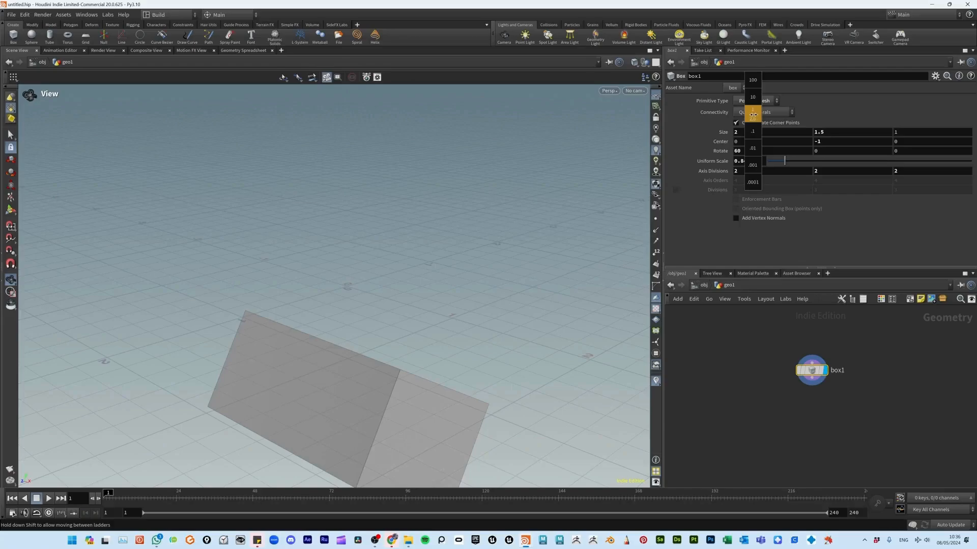
pyautogui.moveTo(753, 115)
pyautogui.mouseDown(button='middle')
pyautogui.moveTo(783, 115)
pyautogui.moveTo(750, 117)
pyautogui.moveTo(760, 93)
pyautogui.moveTo(753, 110)
pyautogui.mouseUp(button='middle')
pyautogui.moveTo(746, 151); pyautogui.dragTo(679, 195, button='middle')
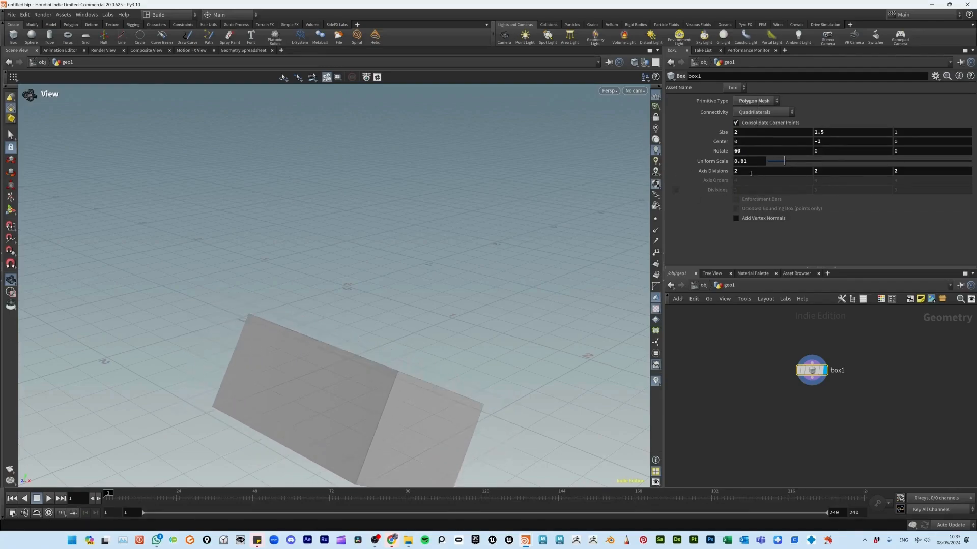
# - Raise the box's axis divisions to 7, 11 and 8 and inspect the subdivided mesh from several angles
pyautogui.moveTo(750, 174); pyautogui.dragTo(770, 175, button='middle')
pyautogui.moveTo(839, 171); pyautogui.dragTo(862, 174, button='middle')
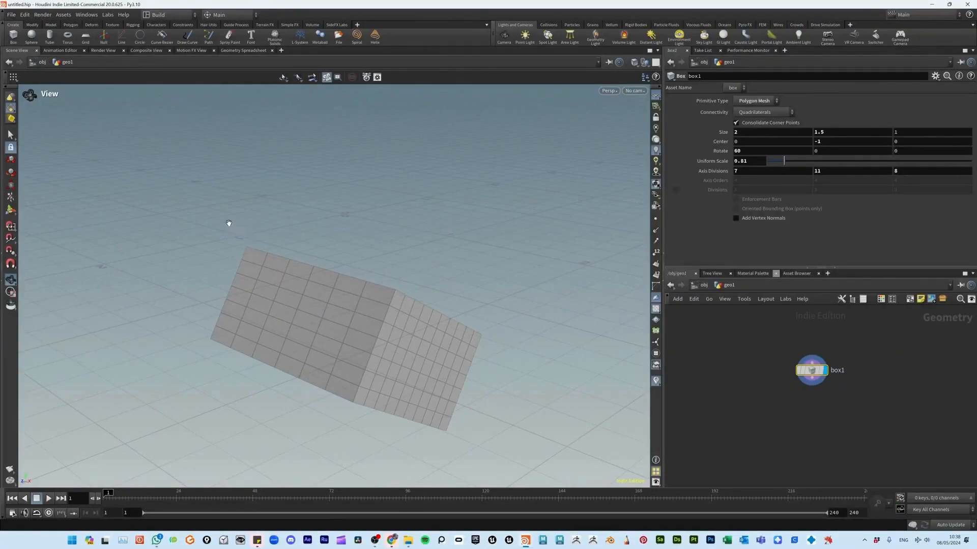
pyautogui.moveTo(229, 224); pyautogui.dragTo(266, 177)
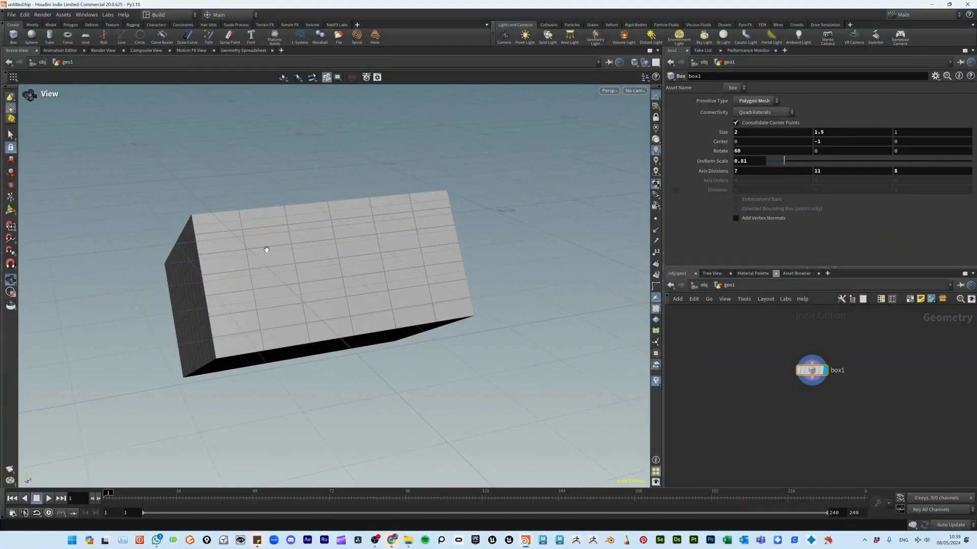
pyautogui.moveTo(266, 250); pyautogui.dragTo(349, 230)
pyautogui.moveTo(348, 228); pyautogui.dragTo(305, 212, button='right')
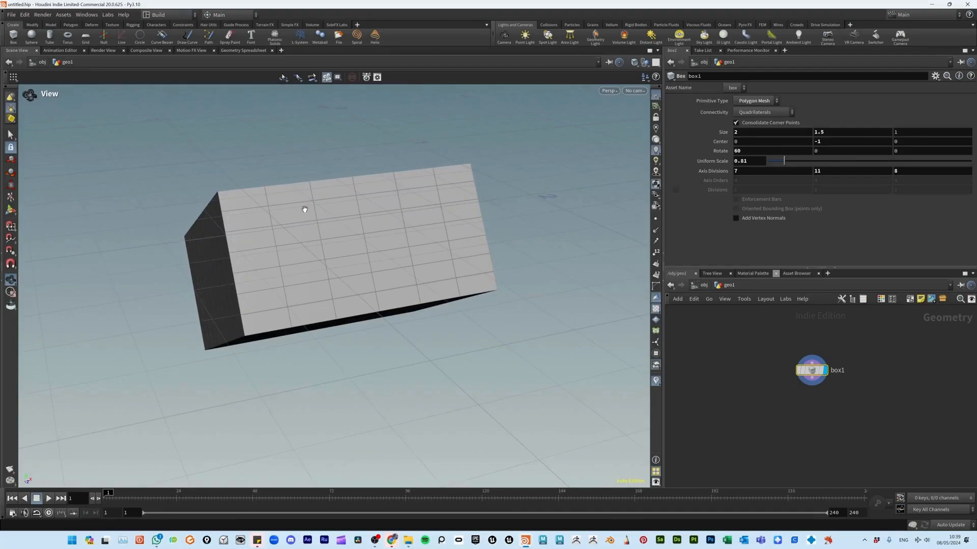
pyautogui.press('f')
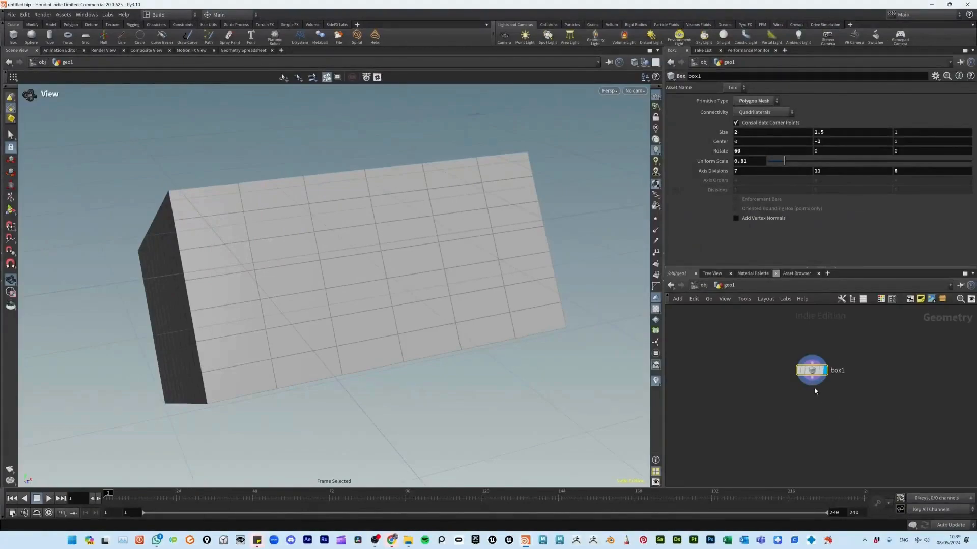
pyautogui.moveTo(827, 369)
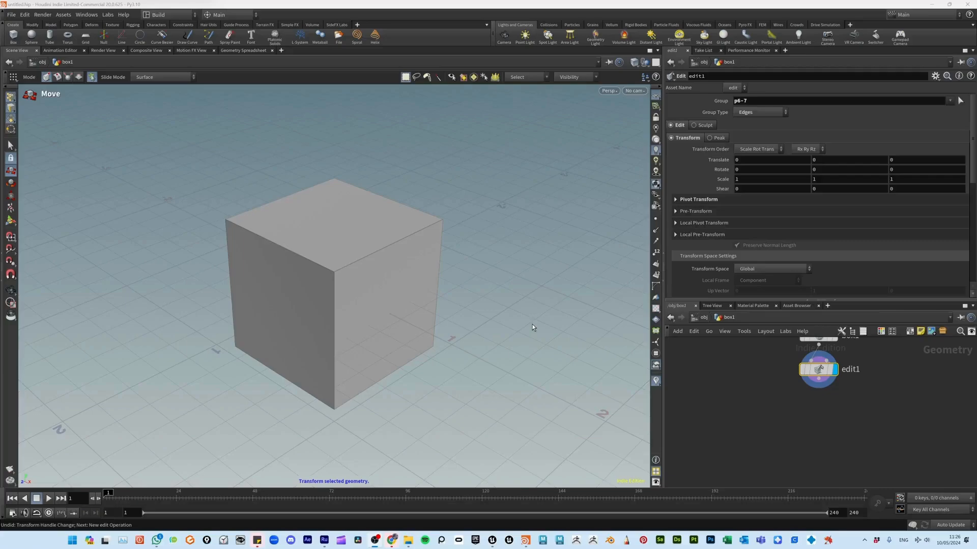
# - Try moving a corner point, two upper edges and a side face of the cube, and remove the edit node
pyautogui.moveTo(444, 220); pyautogui.dragTo(506, 197)
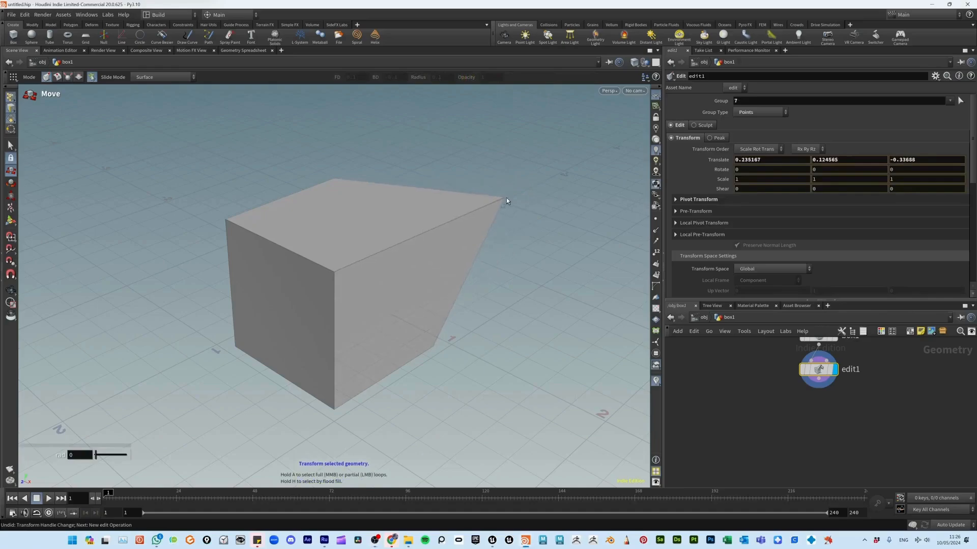
pyautogui.moveTo(416, 189); pyautogui.dragTo(460, 186)
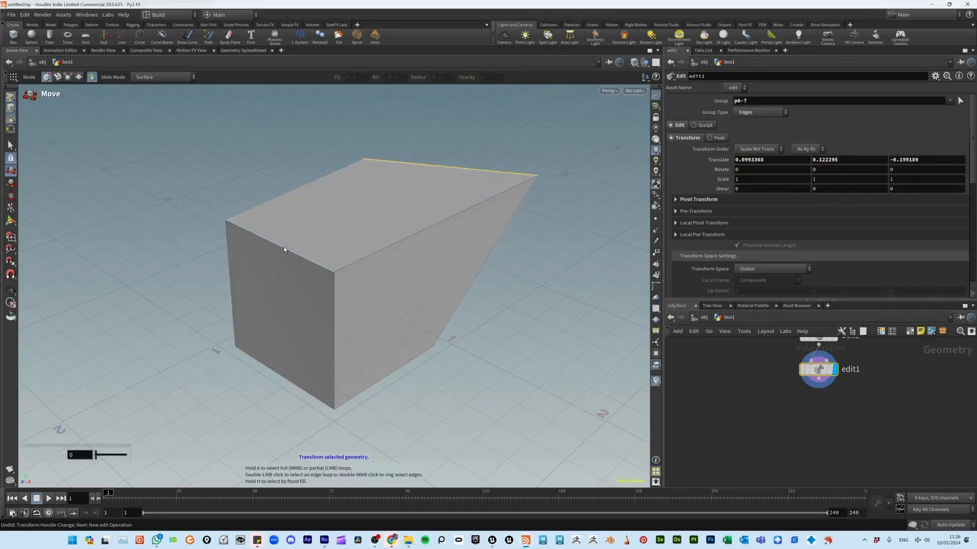
pyautogui.moveTo(283, 246)
pyautogui.mouseDown()
pyautogui.moveTo(196, 279)
pyautogui.moveTo(265, 245)
pyautogui.mouseUp()
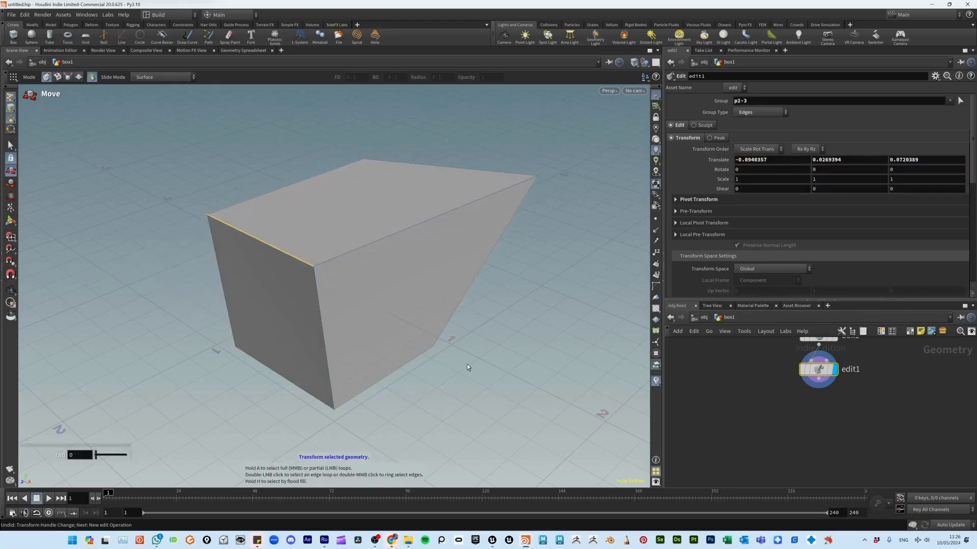
pyautogui.moveTo(377, 299)
pyautogui.mouseDown()
pyautogui.moveTo(508, 372)
pyautogui.moveTo(371, 286)
pyautogui.moveTo(454, 314)
pyautogui.moveTo(474, 335)
pyautogui.moveTo(444, 337)
pyautogui.moveTo(389, 292)
pyautogui.mouseUp()
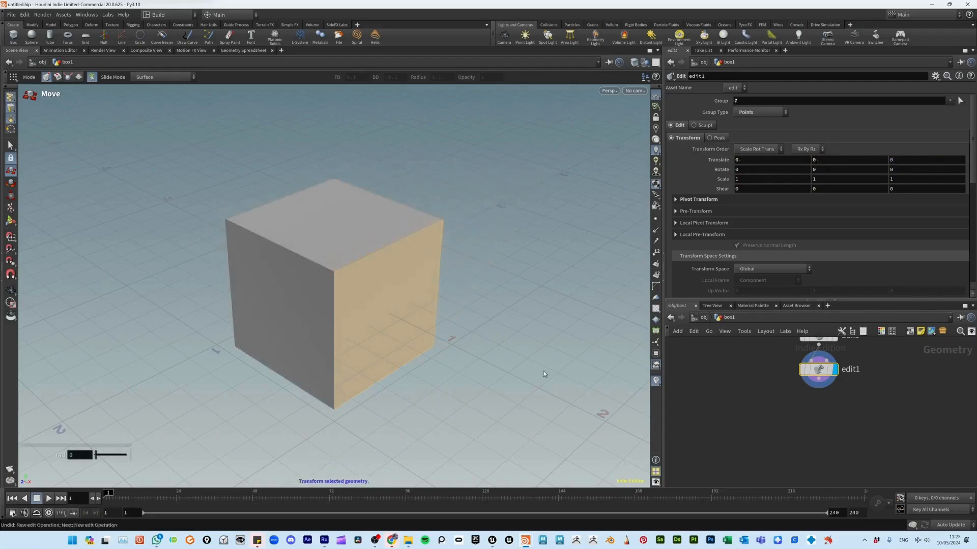
pyautogui.press('Delete')
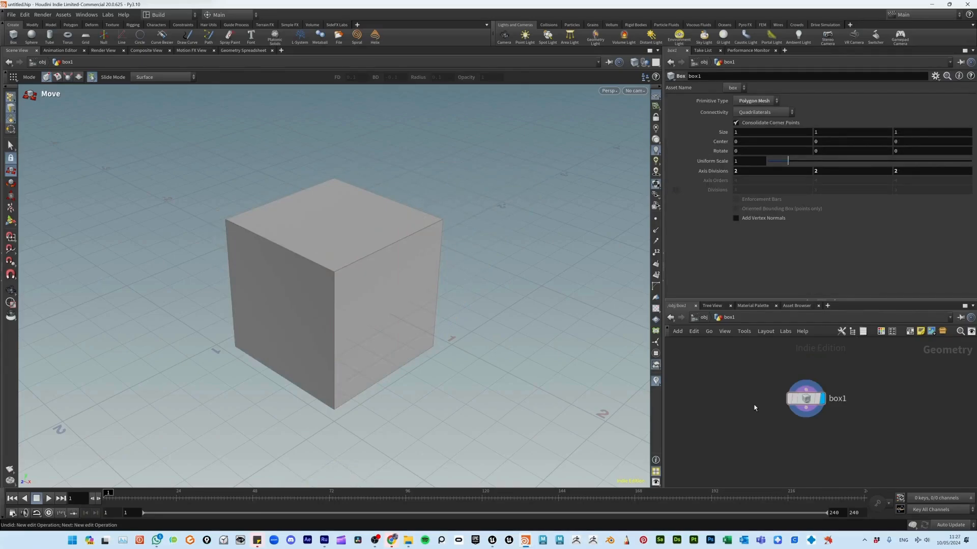
# - Try the cube's point and primitive markers, leaving the primitive numbers displayed, and view the box node's information
pyautogui.click(658, 222)
pyautogui.click(656, 253)
pyautogui.click(656, 218)
pyautogui.click(656, 275)
pyautogui.click(657, 277)
pyautogui.click(656, 264)
pyautogui.click(658, 264)
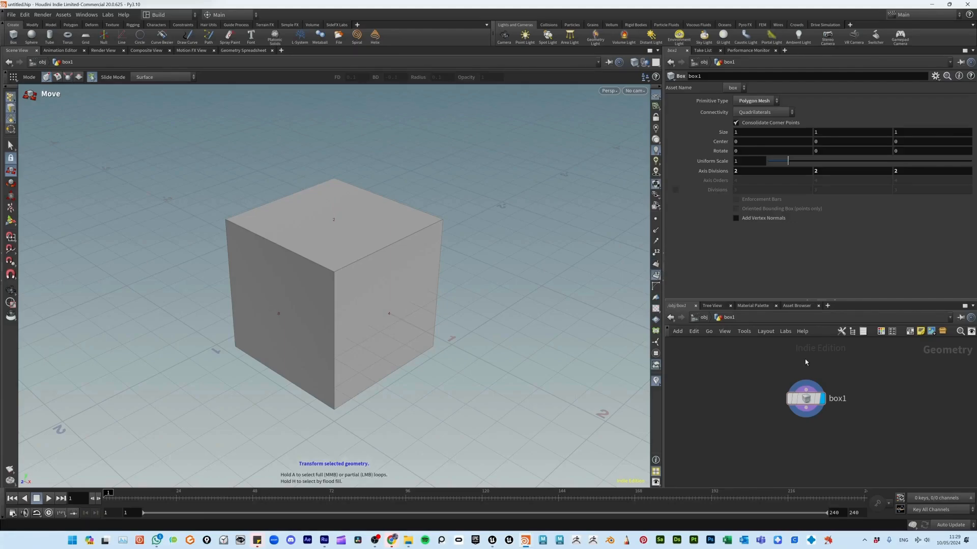
pyautogui.moveTo(807, 402)
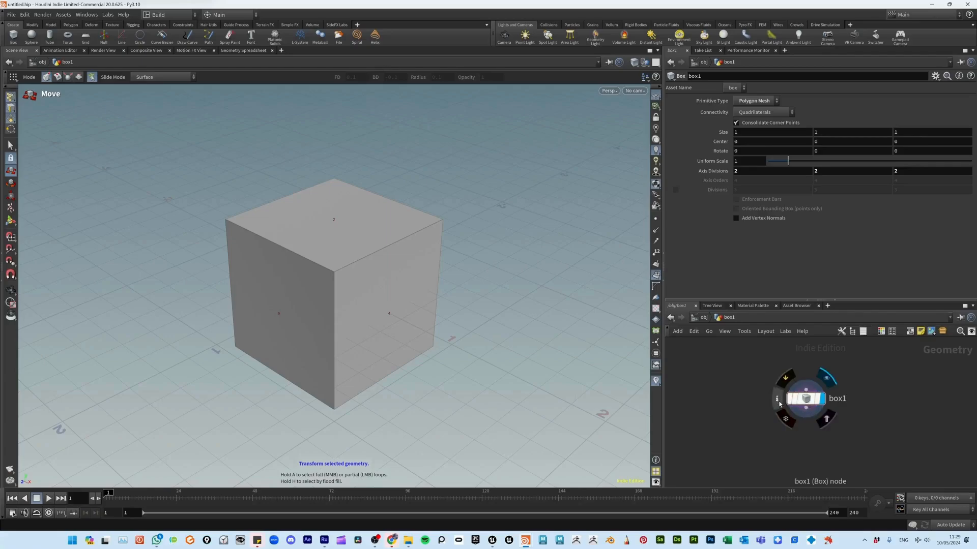
pyautogui.middleClick(808, 403)
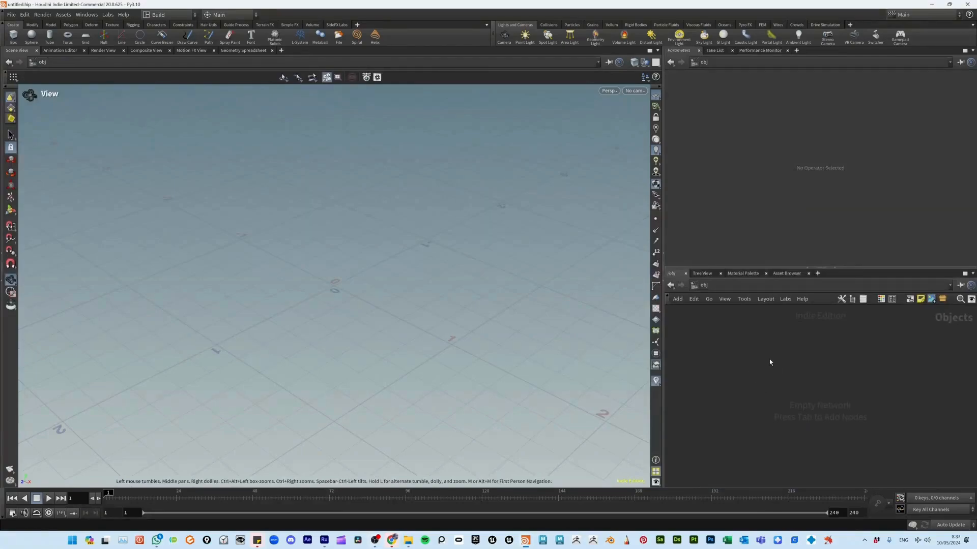
# - Create a Geometry node in the empty object network and go inside it
pyautogui.press('Tab')
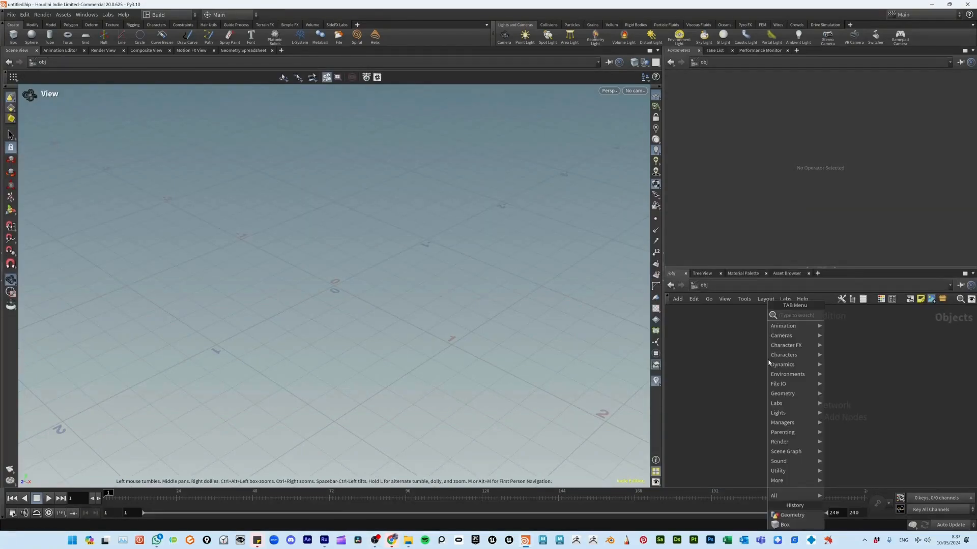
pyautogui.write('GEO')
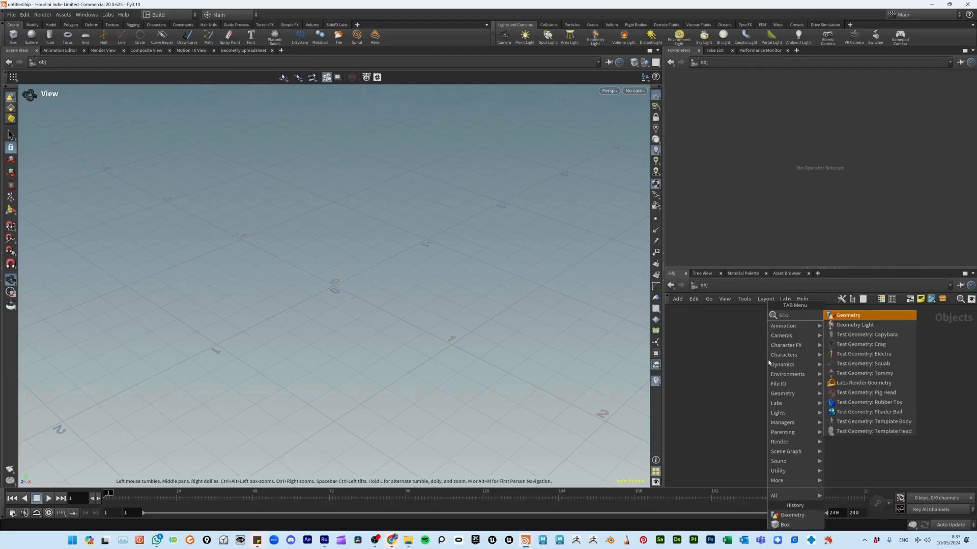
pyautogui.click(855, 316)
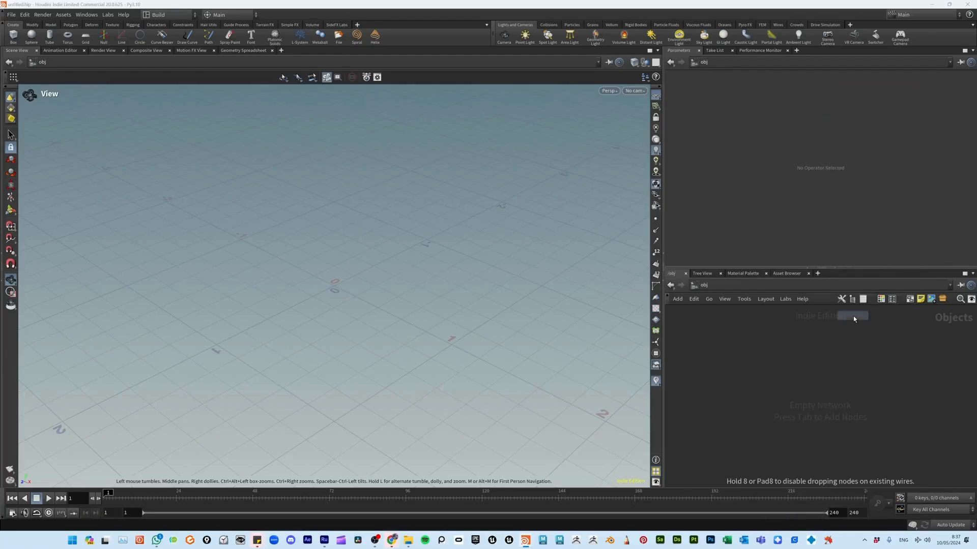
pyautogui.click(825, 358)
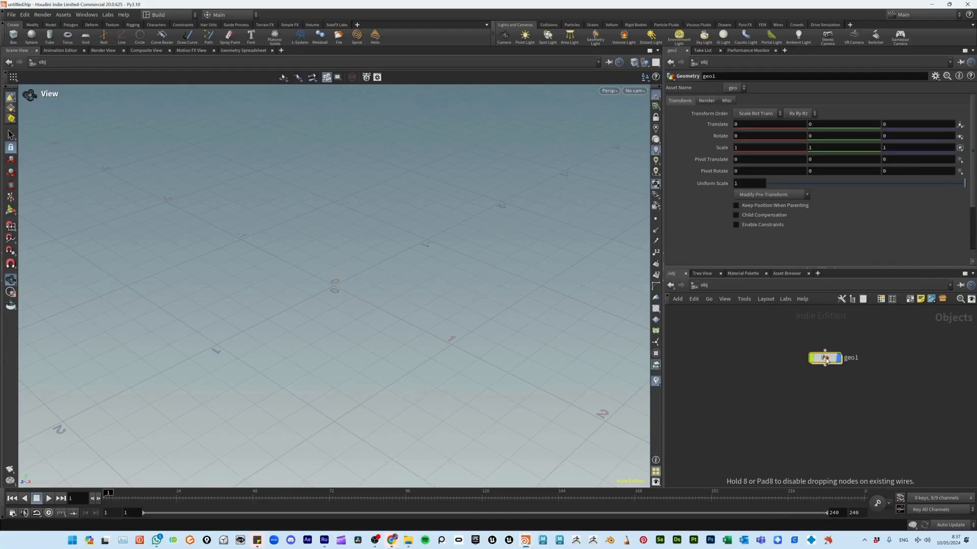
pyautogui.doubleClick(826, 358)
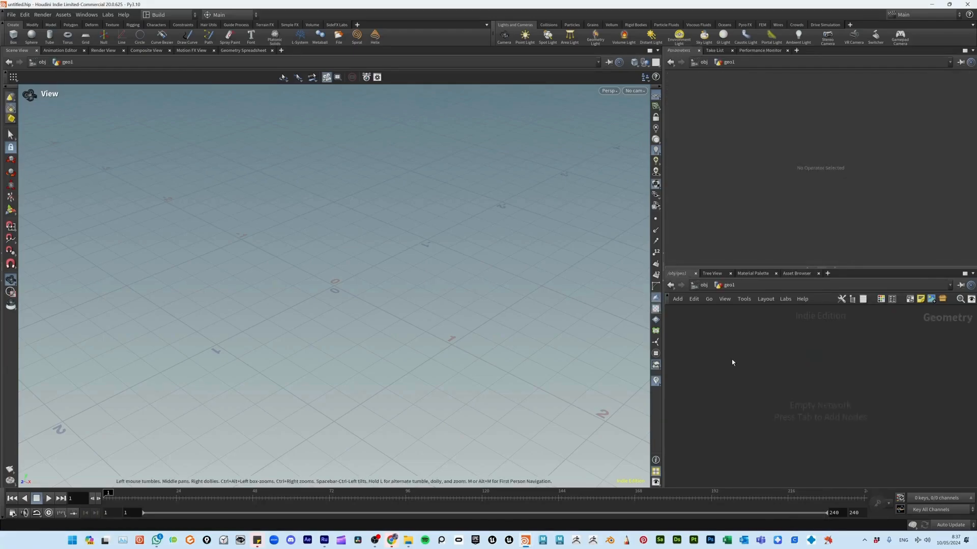
# - Add a Line node to the empty geometry network
pyautogui.press('Tab')
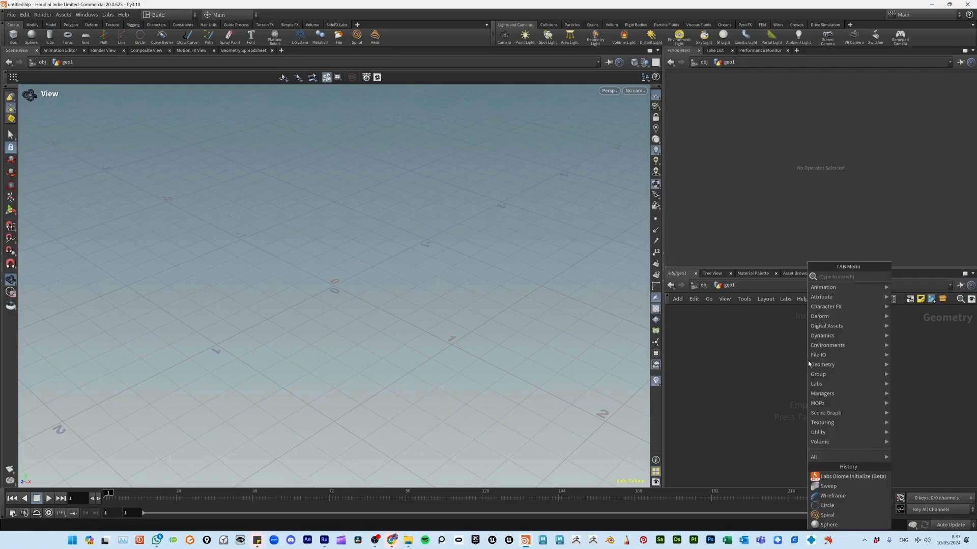
pyautogui.write('li')
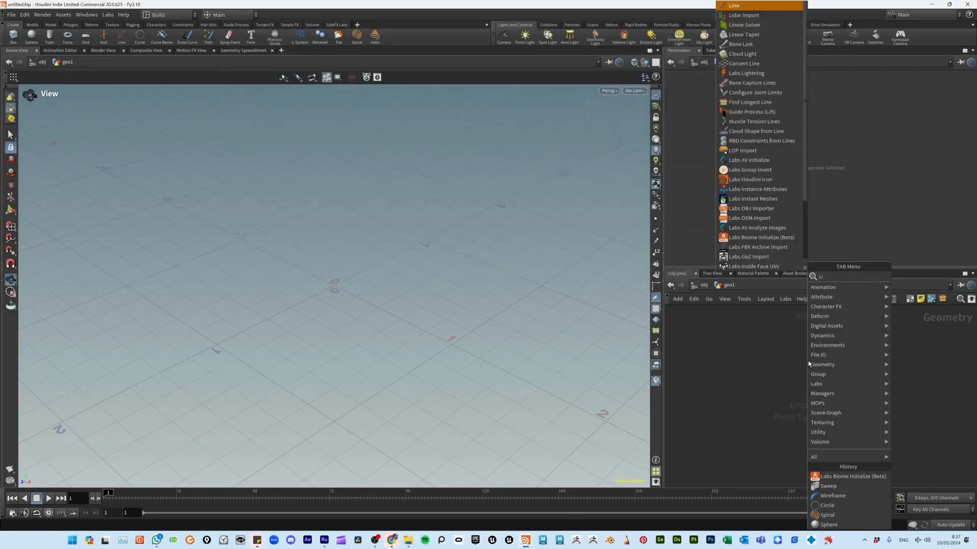
pyautogui.click(735, 9)
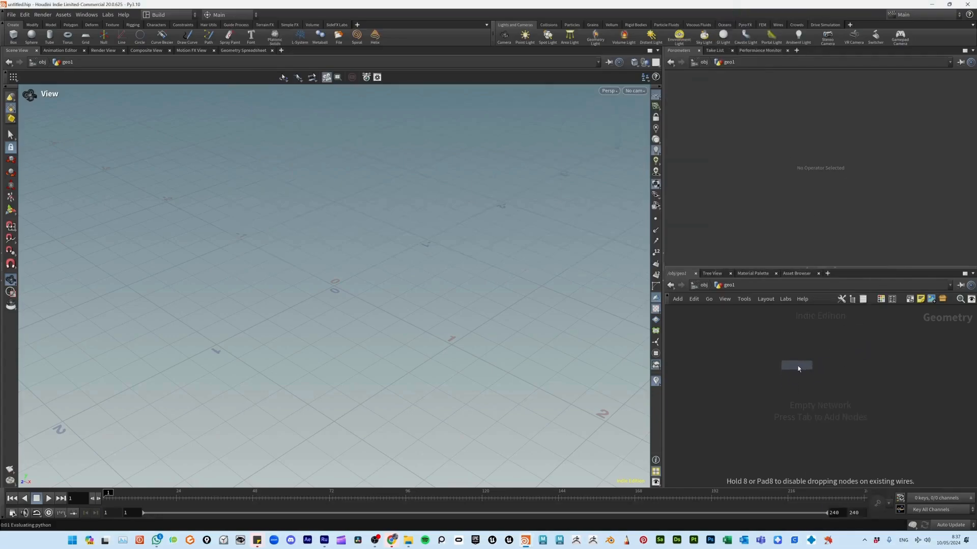
pyautogui.click(796, 365)
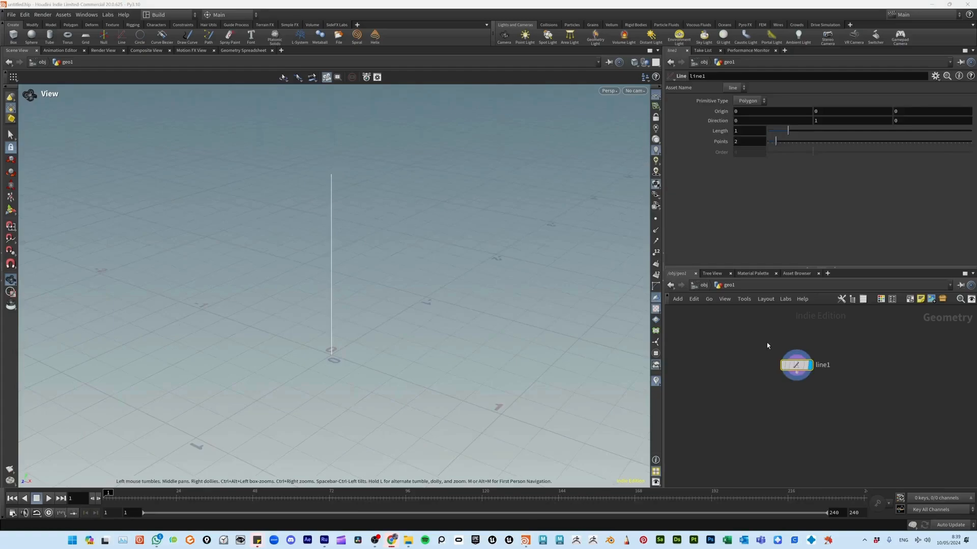
# - Keep the line's primitive type as Polygon and raise its point count to 10
pyautogui.click(764, 102)
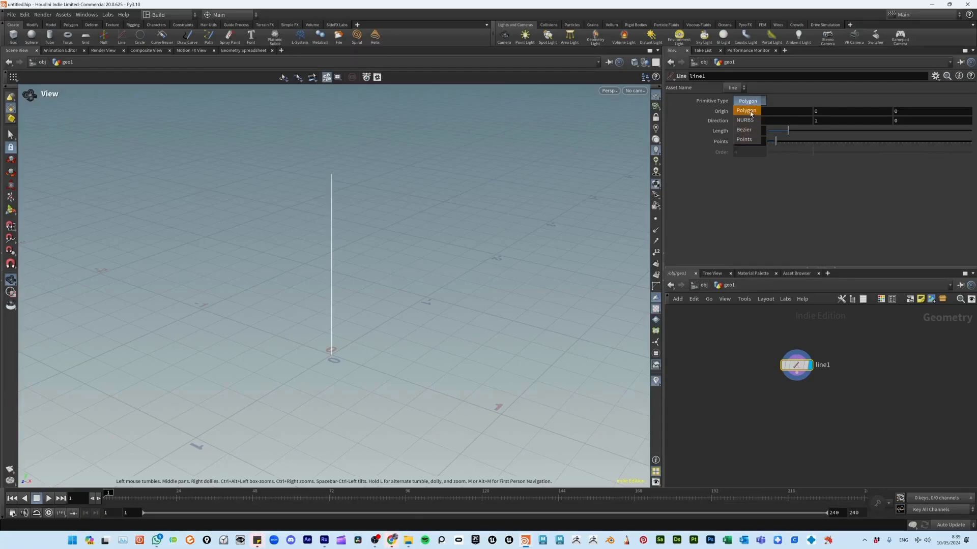
pyautogui.click(749, 114)
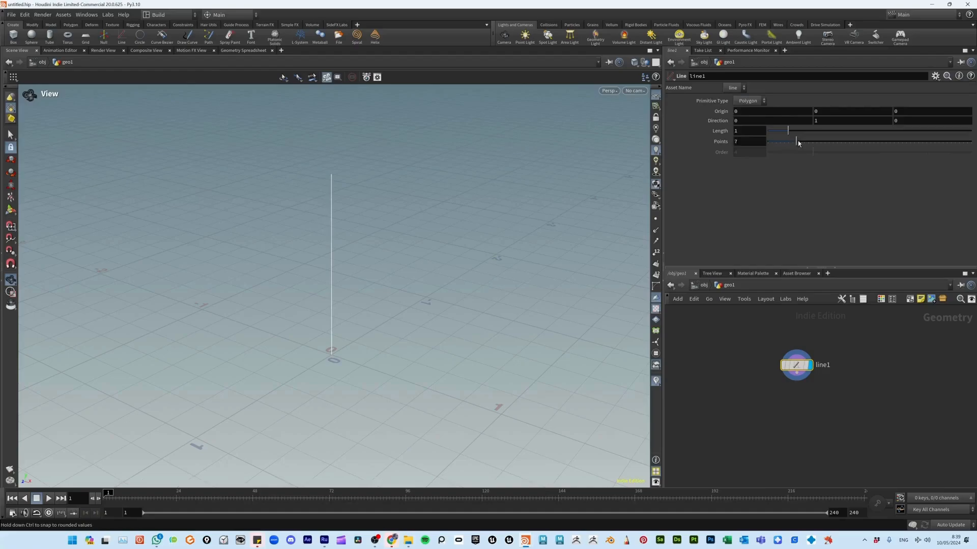
pyautogui.moveTo(776, 141); pyautogui.dragTo(808, 144)
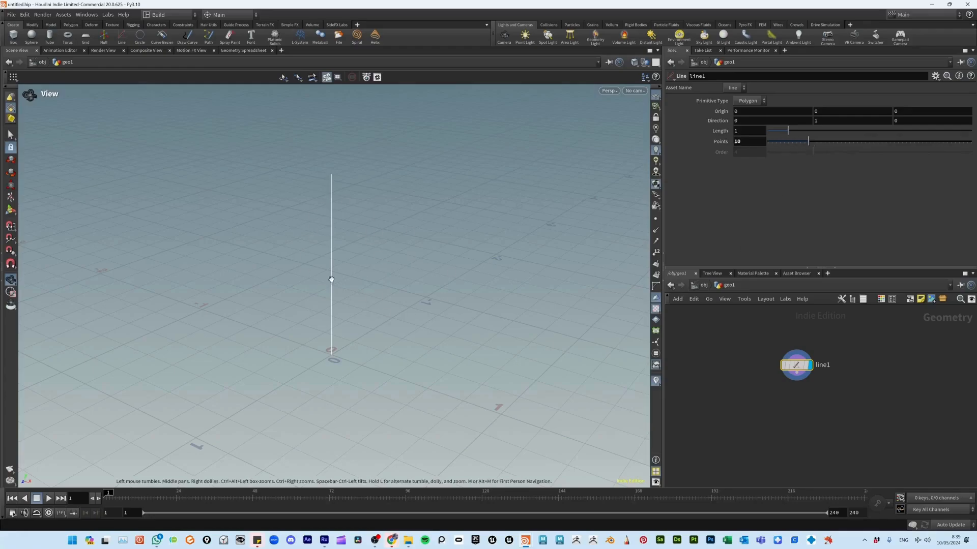
# - Open the line node's information and move its window clear of the network to examine the point count
pyautogui.moveTo(798, 366)
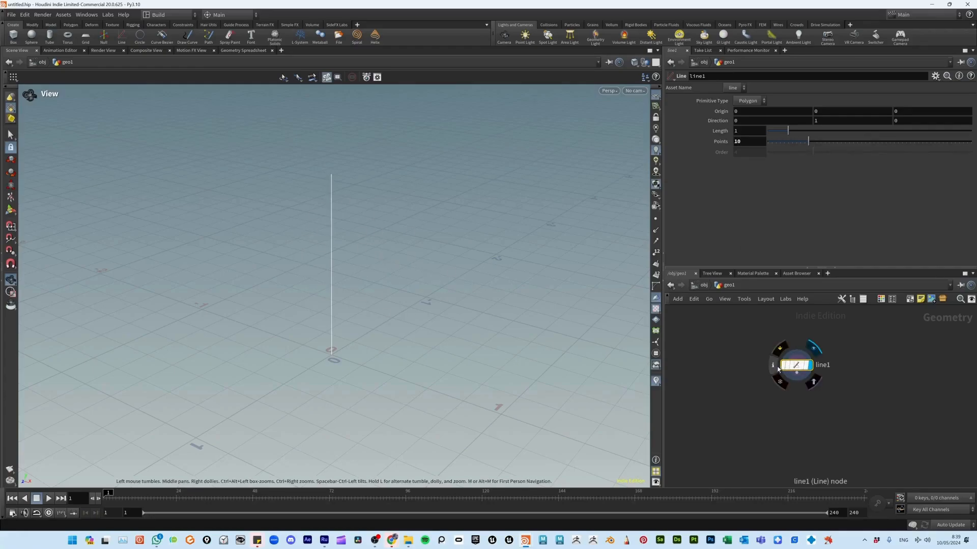
pyautogui.click(773, 367)
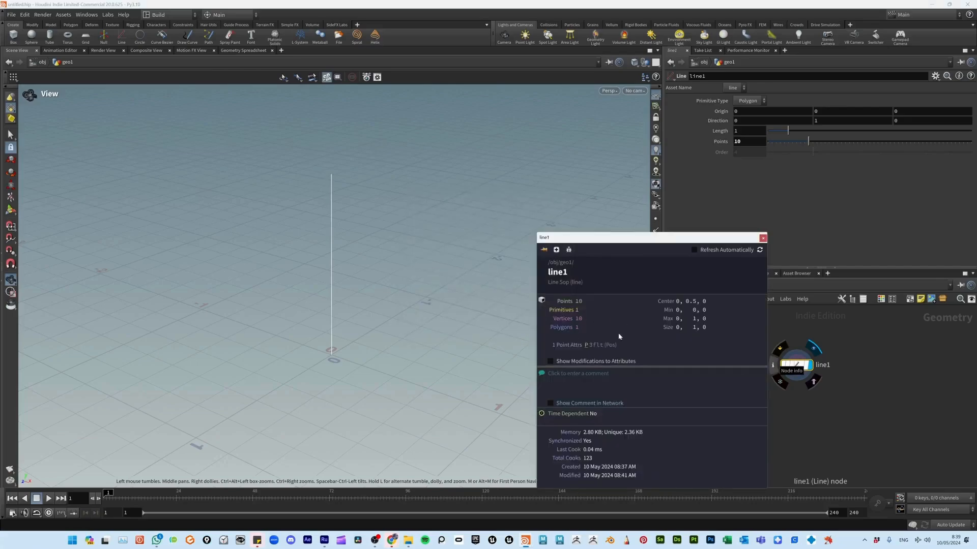
pyautogui.moveTo(610, 243); pyautogui.dragTo(491, 114)
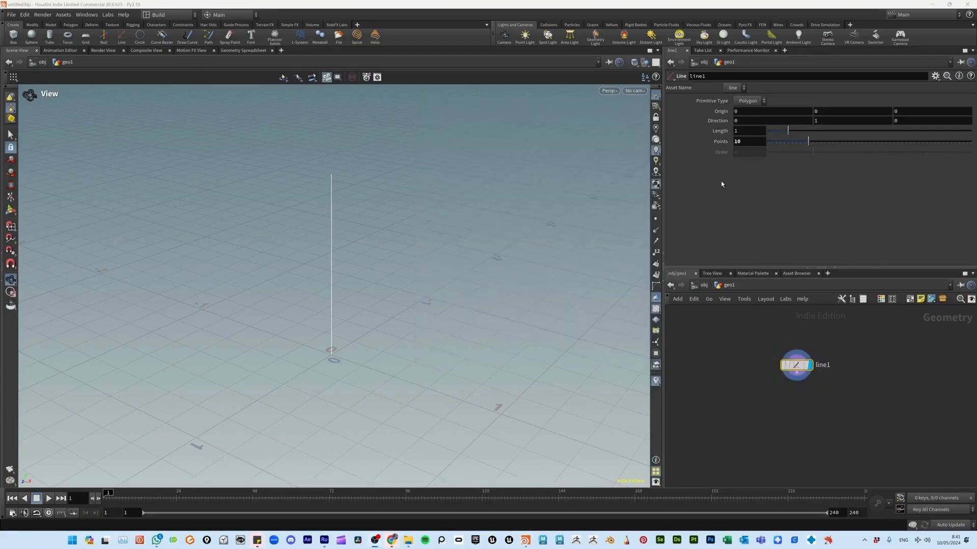
# - Display the points along the line, and reduce its point count to 9 and its length to 0.66
pyautogui.click(656, 222)
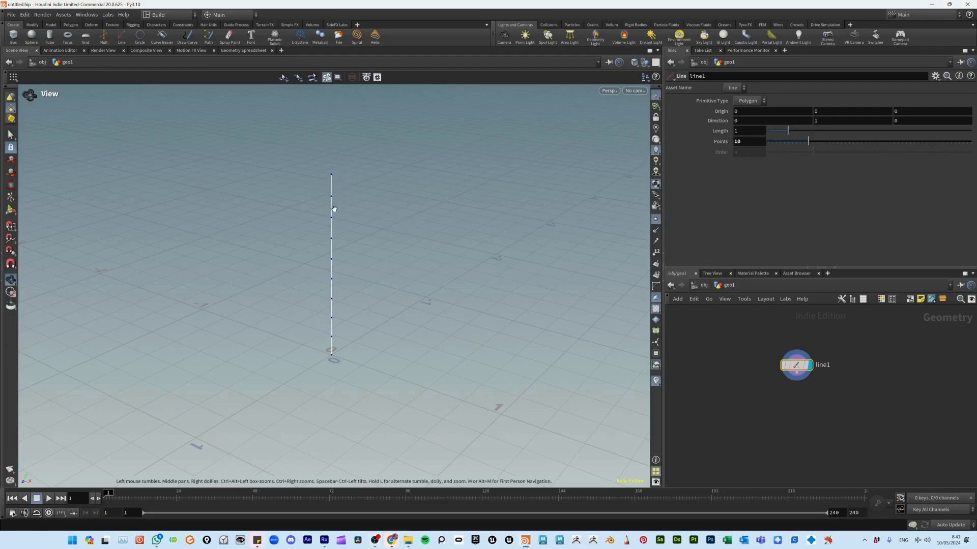
pyautogui.moveTo(810, 140); pyautogui.dragTo(781, 130)
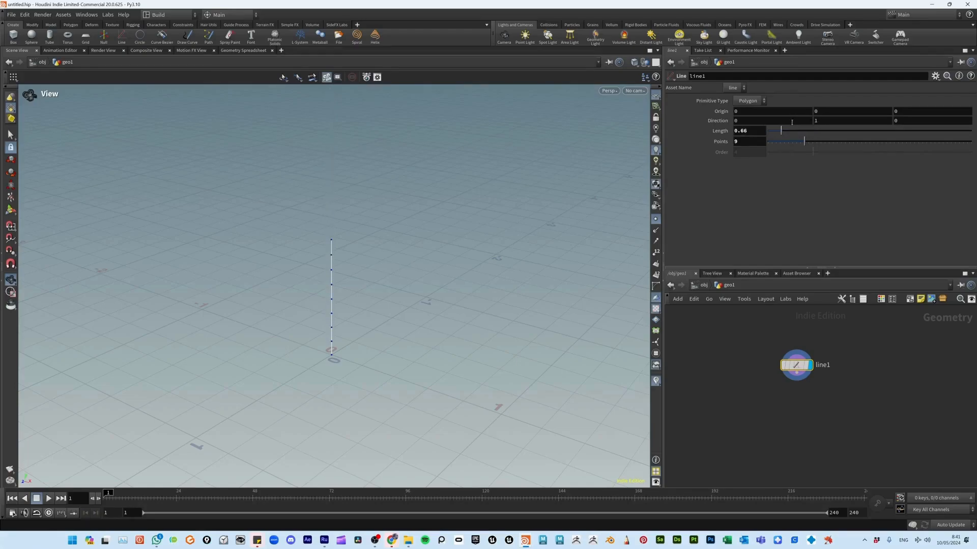
# - Orient the line along X with direction 1, 0, 0 and set its length to 1
pyautogui.click(790, 121)
pyautogui.write('1')
pyautogui.press('Tab')
pyautogui.write('0')
pyautogui.press('Return')
pyautogui.click(752, 133)
pyautogui.write('1')
pyautogui.press('Return')
pyautogui.moveTo(477, 278); pyautogui.dragTo(491, 277)
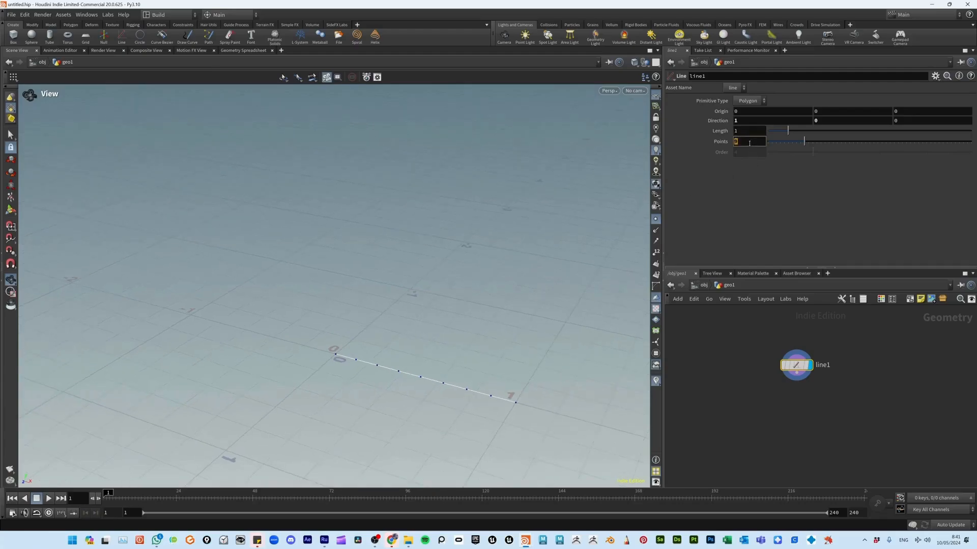
# - Try 5 points on the line, and set its point count to 10
pyautogui.write('5')
pyautogui.press('Return')
pyautogui.click(749, 143)
pyautogui.write('10')
pyautogui.press('Return')
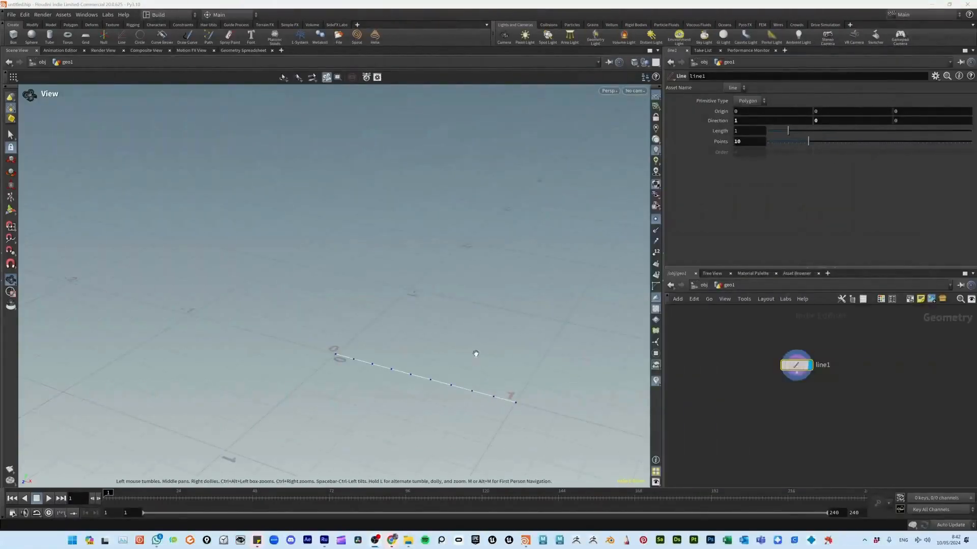
# - Add a Curve node beside the line node and lay out the nodes neatly
pyautogui.moveTo(475, 353); pyautogui.dragTo(338, 259)
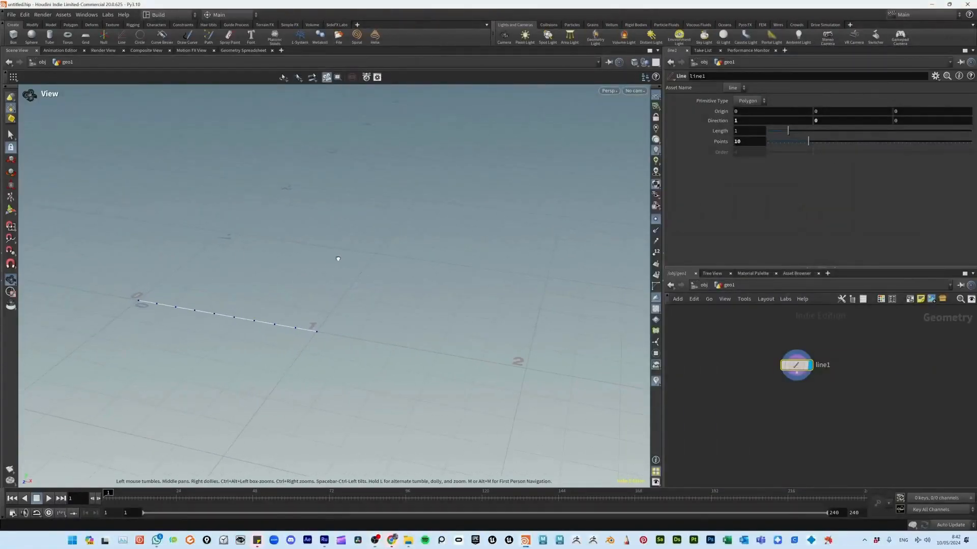
pyautogui.press('Tab')
pyautogui.write('curv')
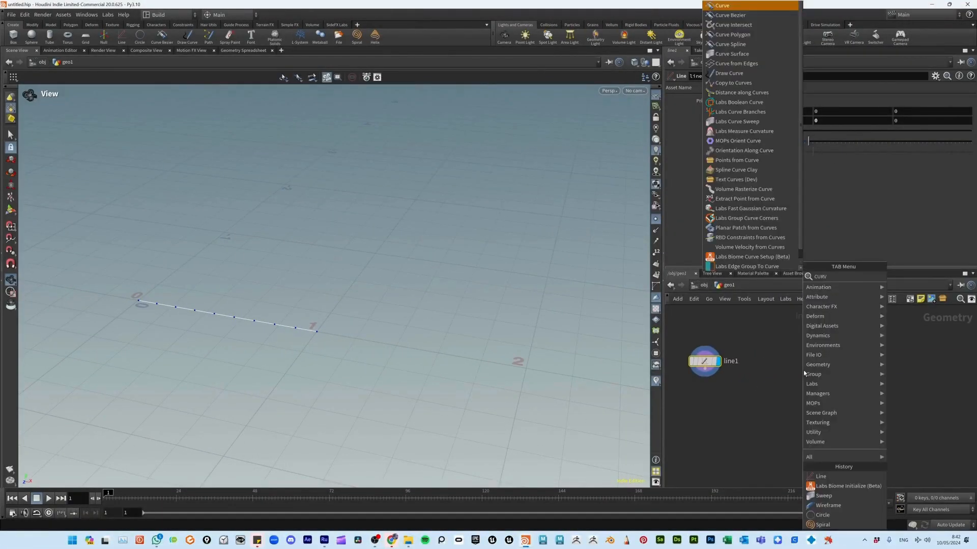
pyautogui.press('Return')
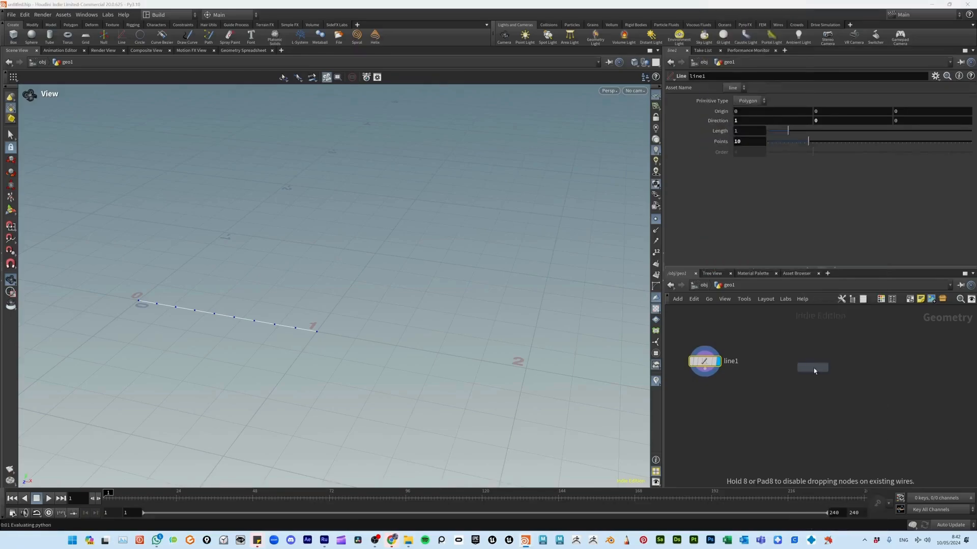
pyautogui.click(814, 368)
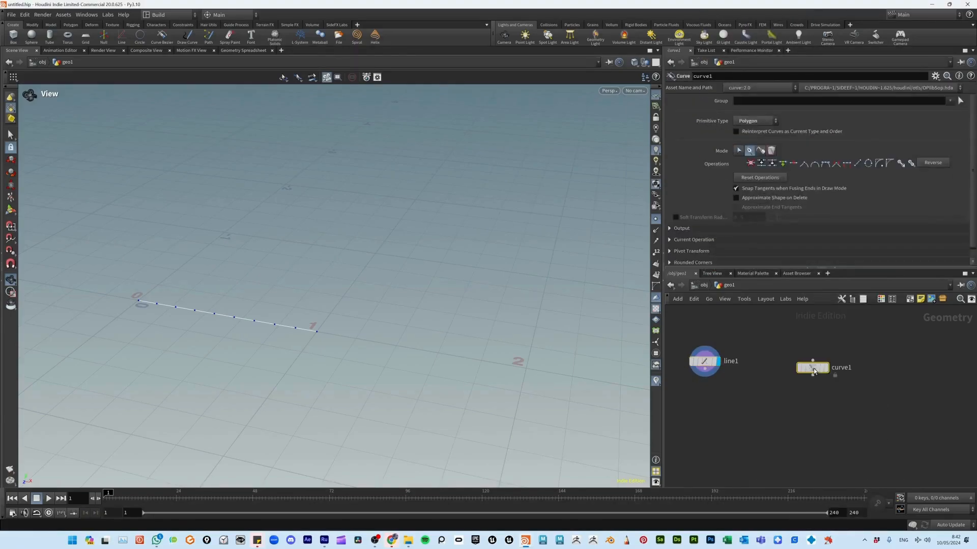
pyautogui.press('l')
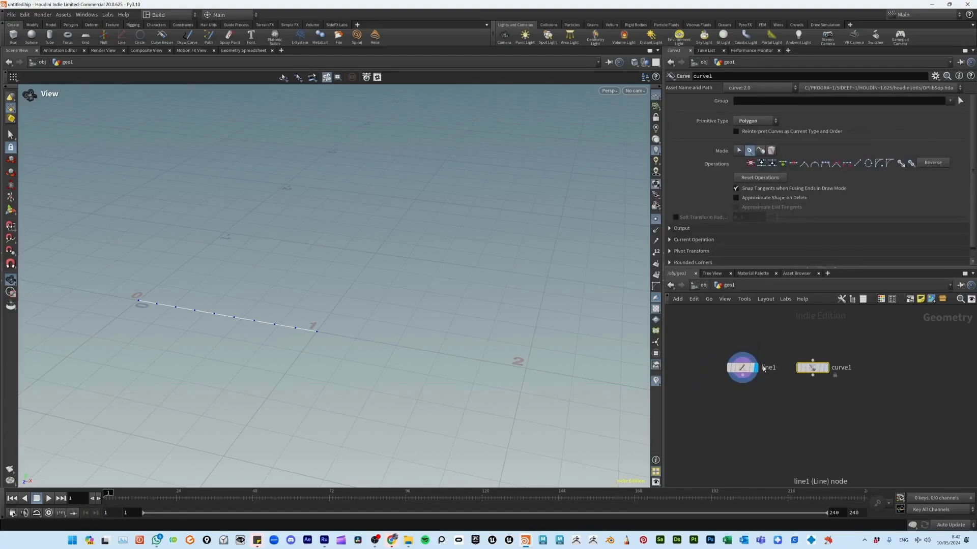
pyautogui.moveTo(742, 371)
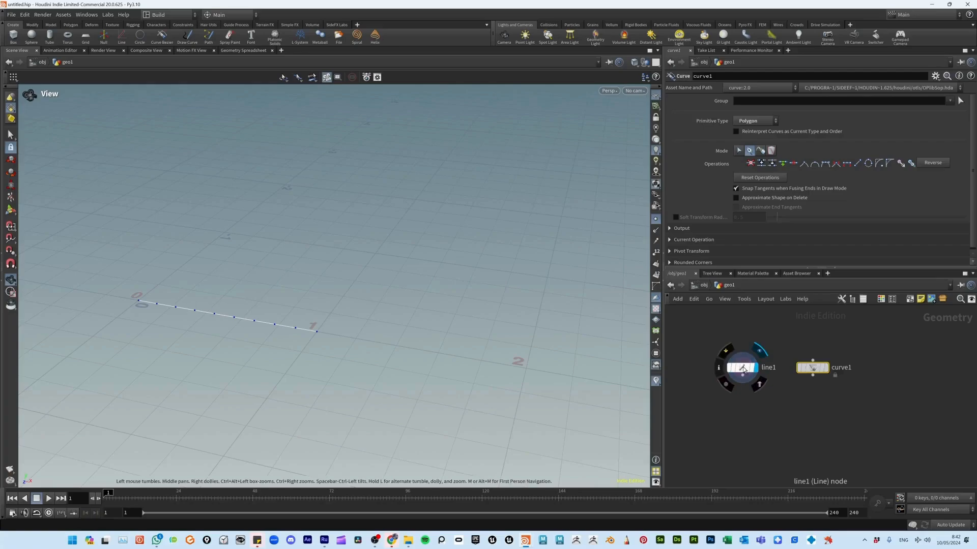
# - Display the Curve node's output in the viewport in place of the line's
pyautogui.moveTo(812, 369)
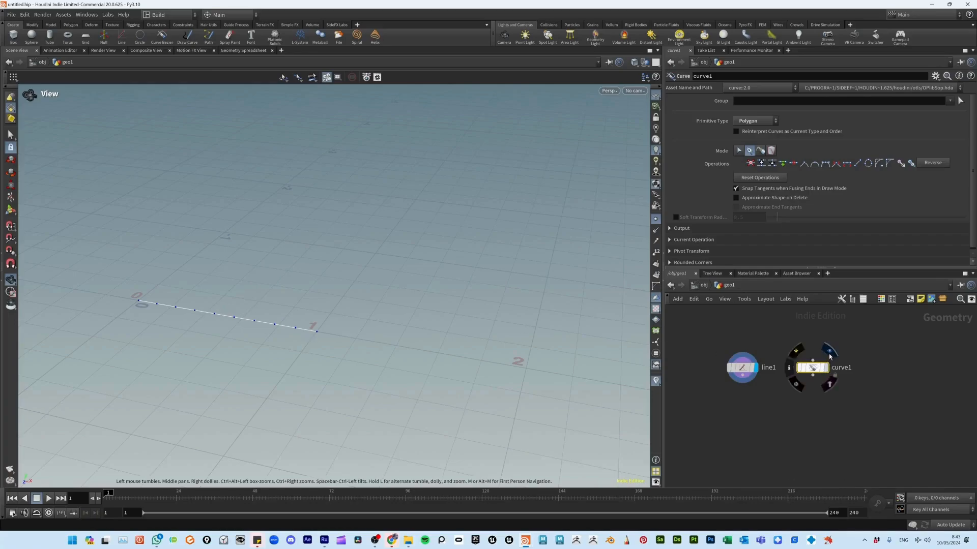
pyautogui.click(830, 354)
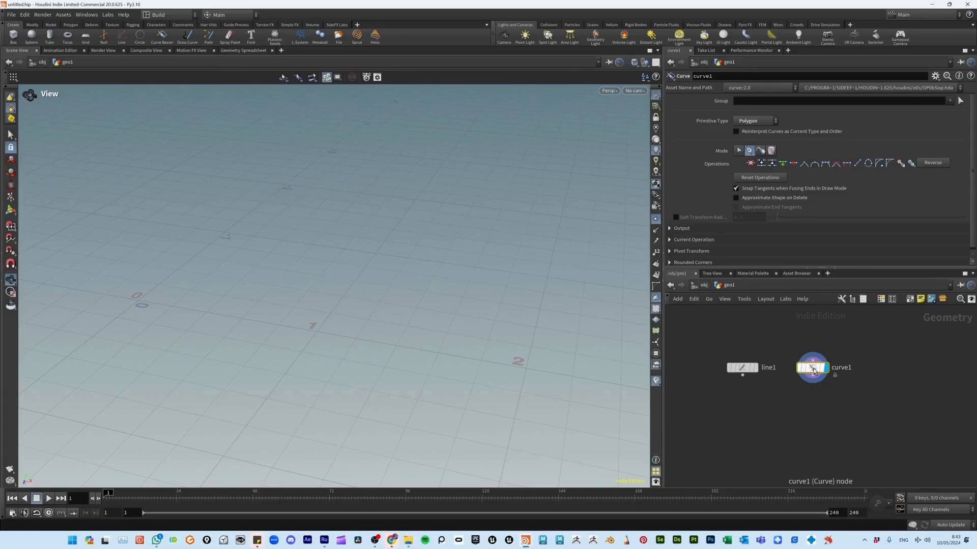
pyautogui.hotkey('ctrl', 'z')
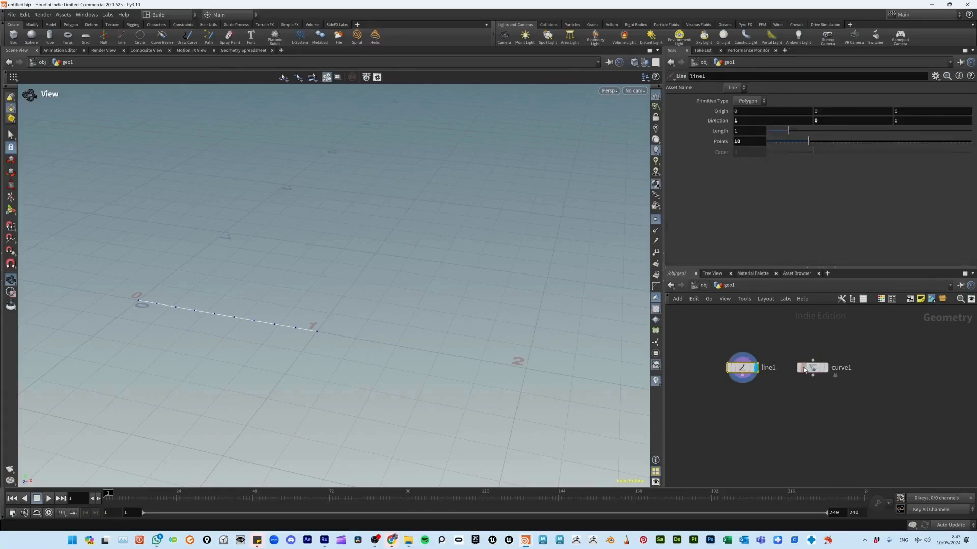
pyautogui.click(816, 370)
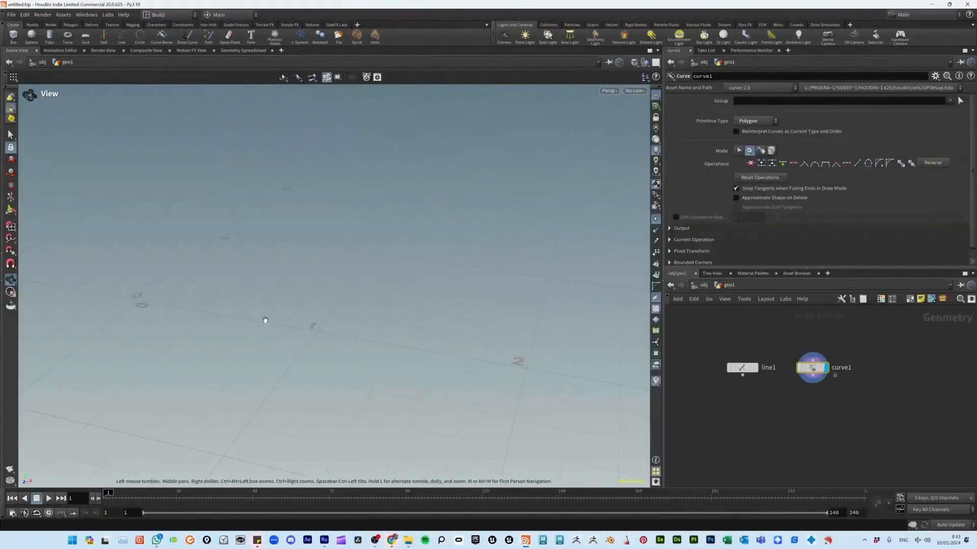
# - Draw an open eight-point polygon curve around the grid origin in the perspective view with the Curve node
pyautogui.moveTo(295, 307); pyautogui.dragTo(229, 306, button='right')
pyautogui.moveTo(229, 305); pyautogui.dragTo(377, 305, button='middle')
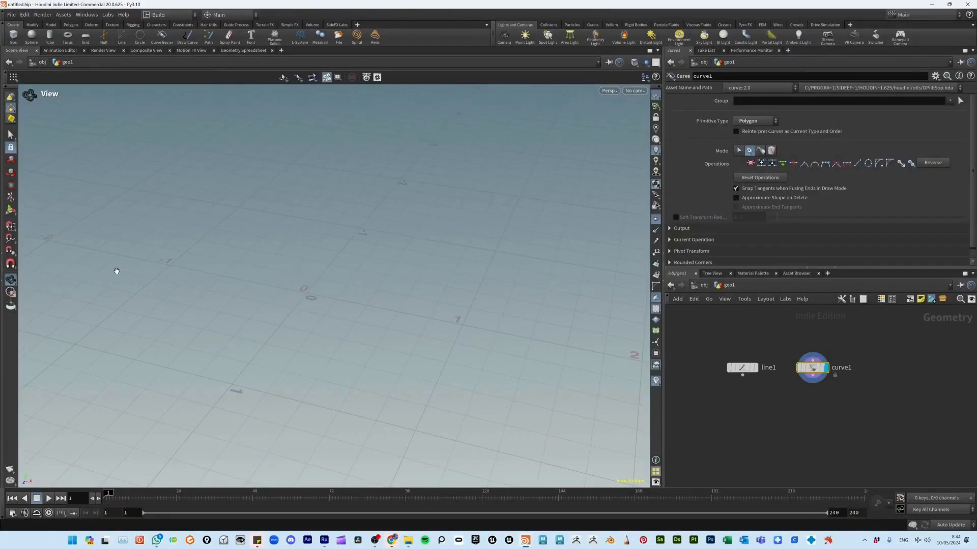
pyautogui.click(14, 214)
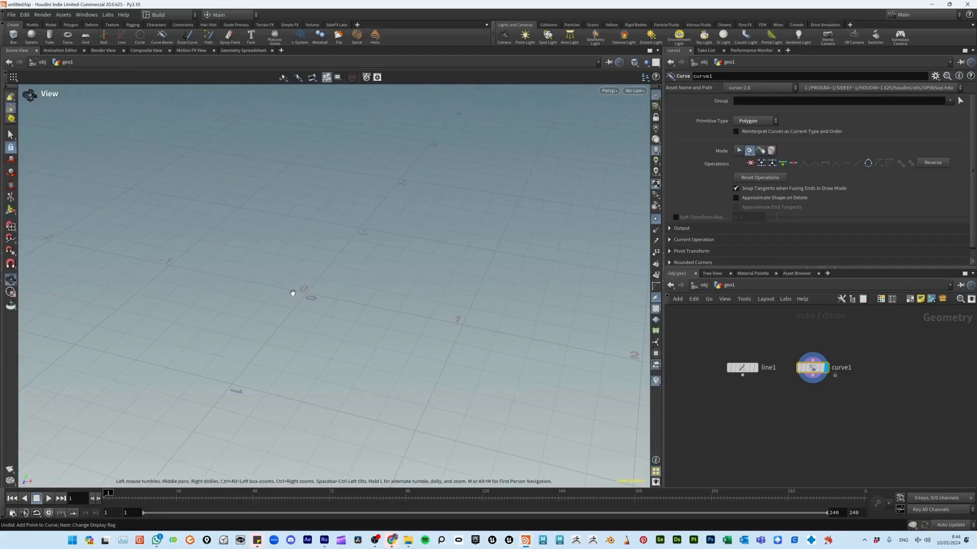
pyautogui.press('Return')
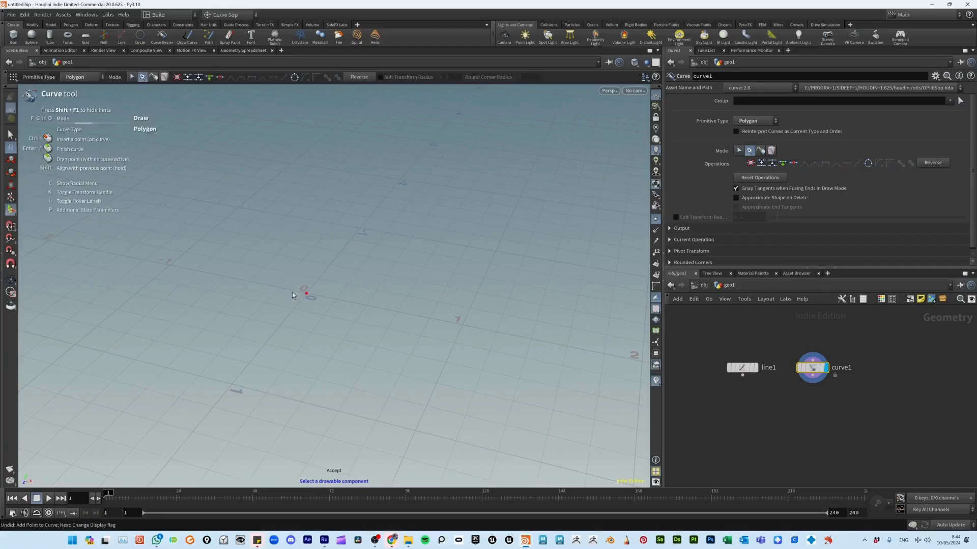
pyautogui.click(208, 300)
pyautogui.click(212, 309)
pyautogui.click(234, 364)
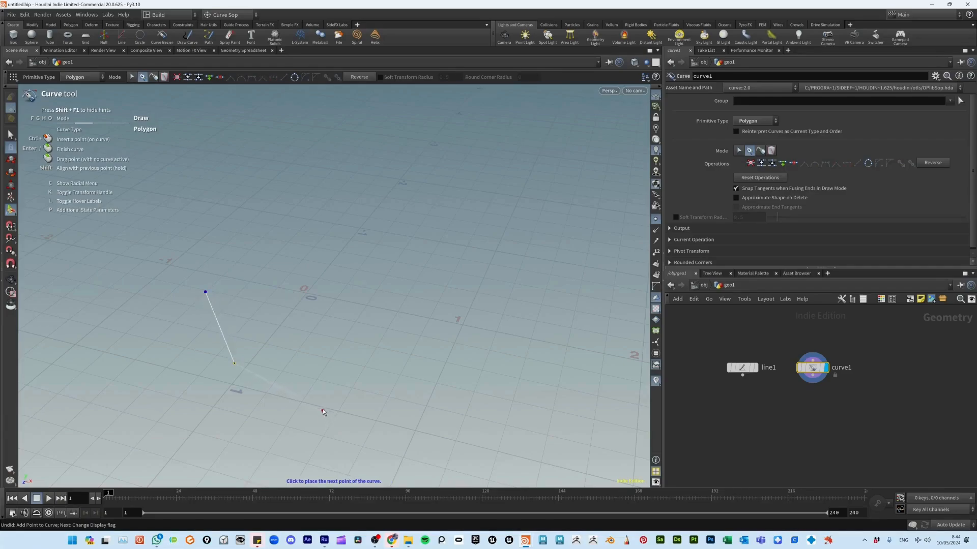
pyautogui.click(335, 386)
pyautogui.click(455, 373)
pyautogui.click(522, 306)
pyautogui.click(503, 225)
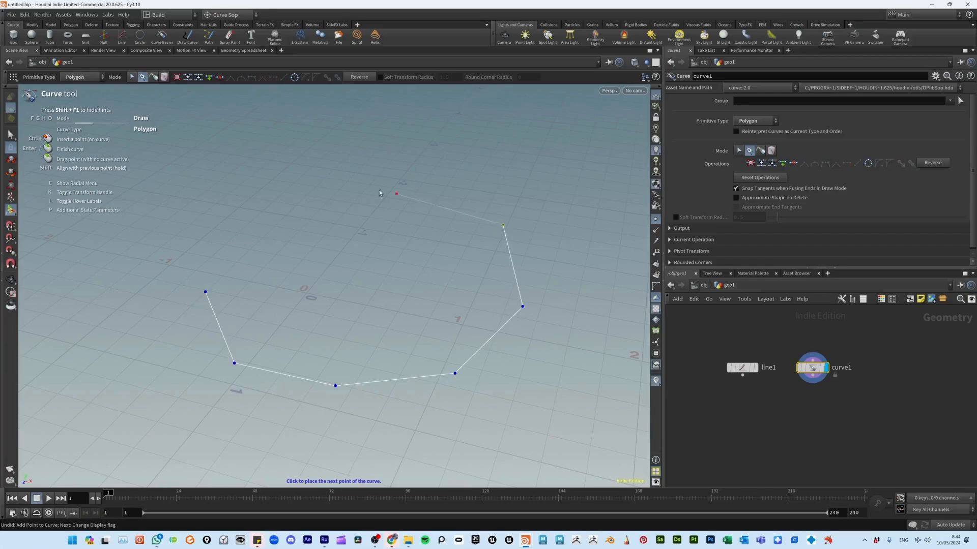
pyautogui.click(368, 186)
pyautogui.click(303, 199)
pyautogui.press('Return')
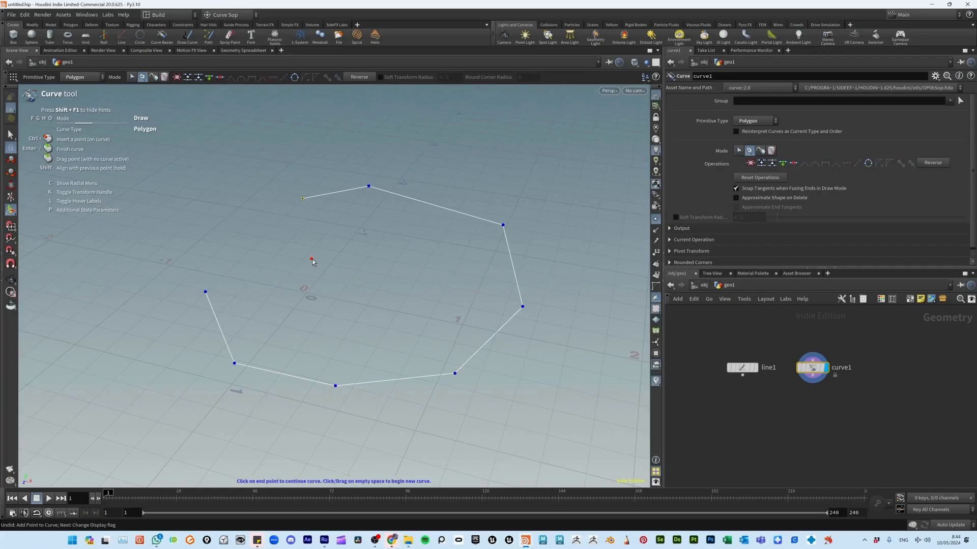
pyautogui.press('Escape')
# - In the top view, draw a second, eleven-point open polygon curve on the same Curve node
pyautogui.moveTo(313, 260); pyautogui.dragTo(290, 236)
pyautogui.moveTo(447, 299); pyautogui.dragTo(404, 318)
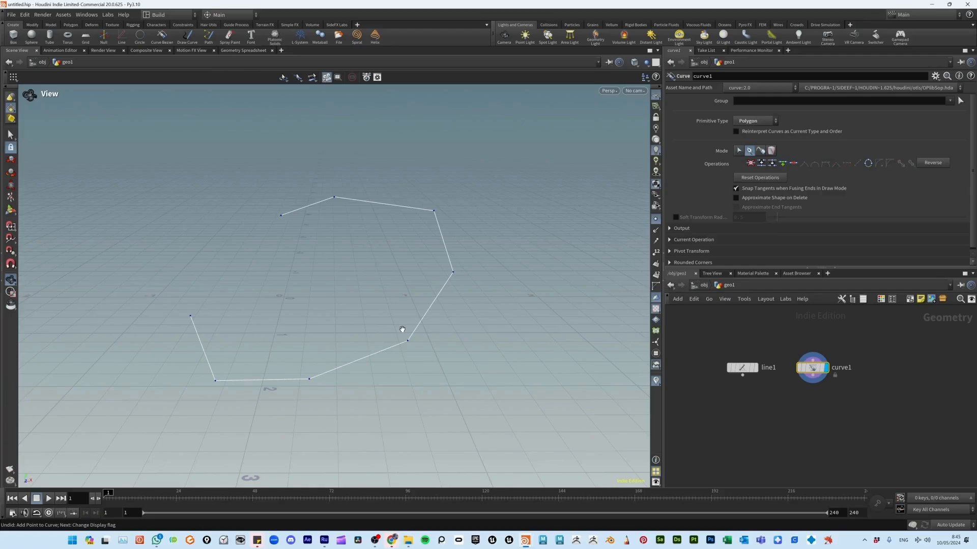
pyautogui.hotkey('space', '2')
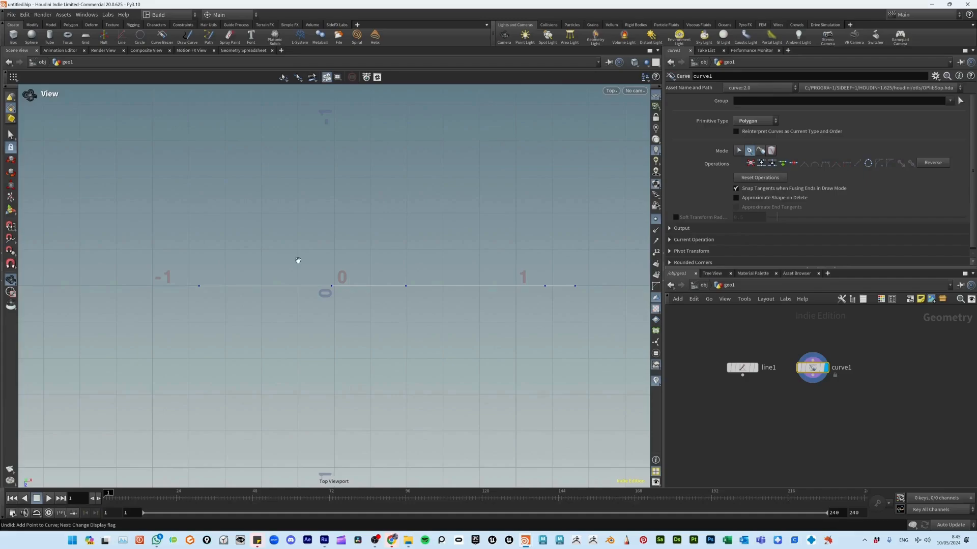
pyautogui.press('Return')
pyautogui.click(241, 161)
pyautogui.click(238, 213)
pyautogui.click(355, 249)
pyautogui.click(441, 180)
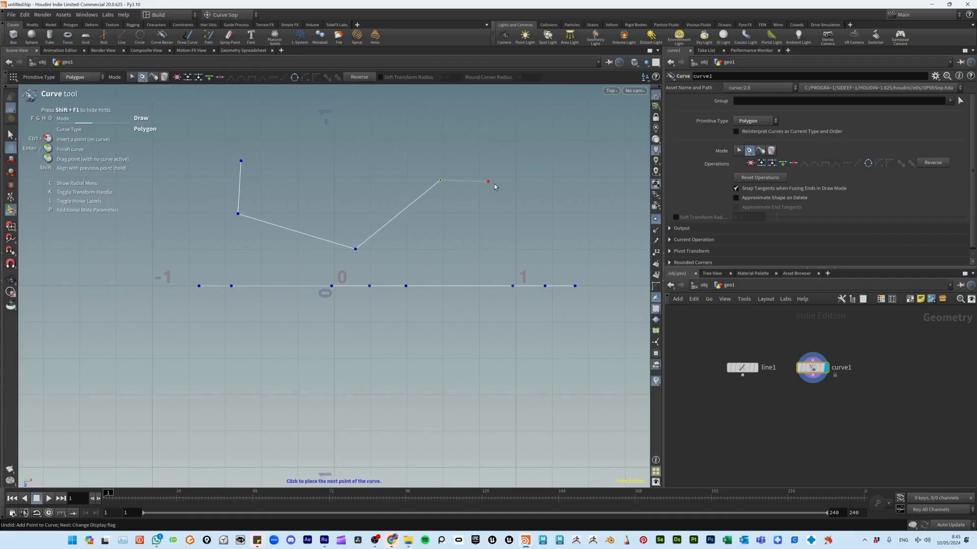
pyautogui.click(525, 163)
pyautogui.click(554, 221)
pyautogui.click(546, 299)
pyautogui.click(600, 164)
pyautogui.click(538, 109)
pyautogui.click(383, 110)
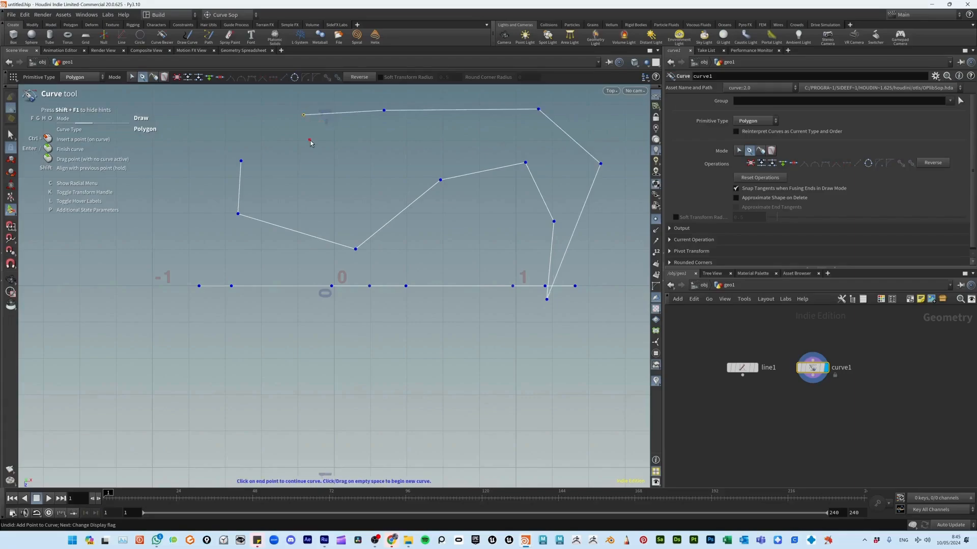
pyautogui.press('Escape')
# - Return to the perspective view, add a Draw Curve node beside the curve node, and draw a wavy freehand stroke on the XY plane
pyautogui.hotkey('space', '1')
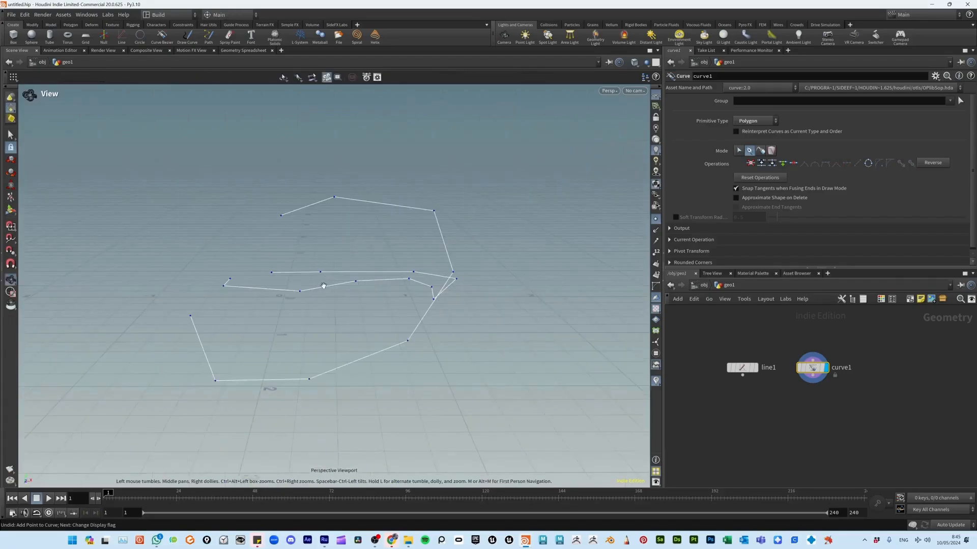
pyautogui.moveTo(308, 261); pyautogui.dragTo(375, 280)
pyautogui.moveTo(500, 283); pyautogui.dragTo(457, 318)
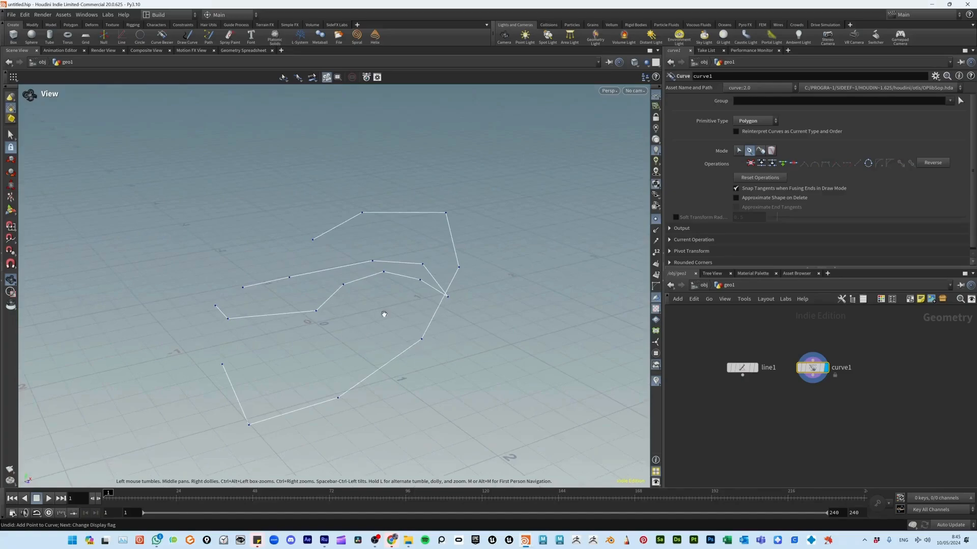
pyautogui.moveTo(322, 335); pyautogui.dragTo(296, 326)
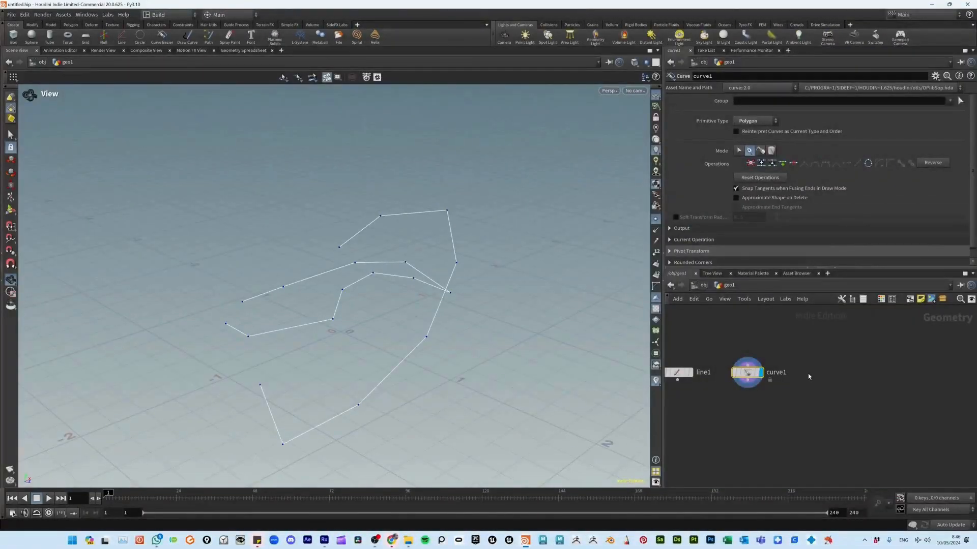
pyautogui.press('Tab')
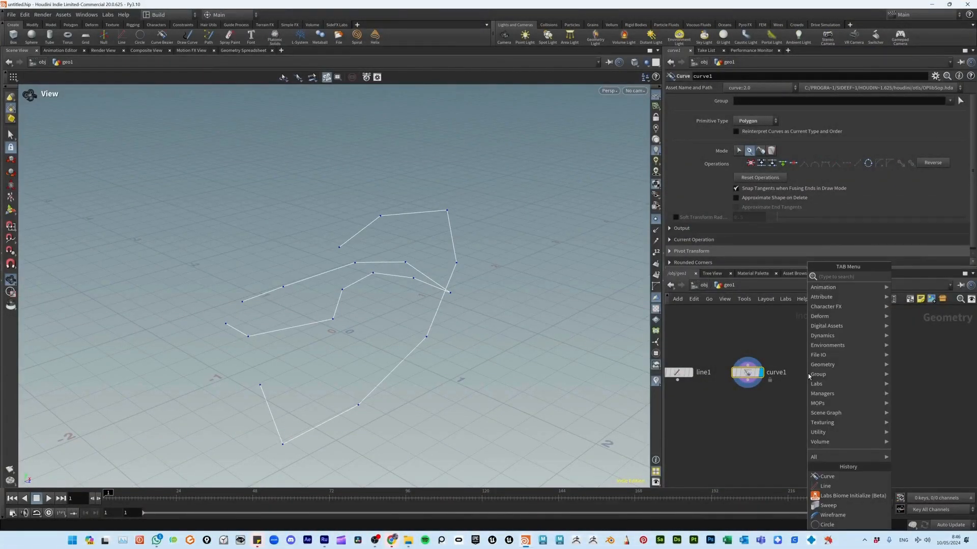
pyautogui.write('DRAW C')
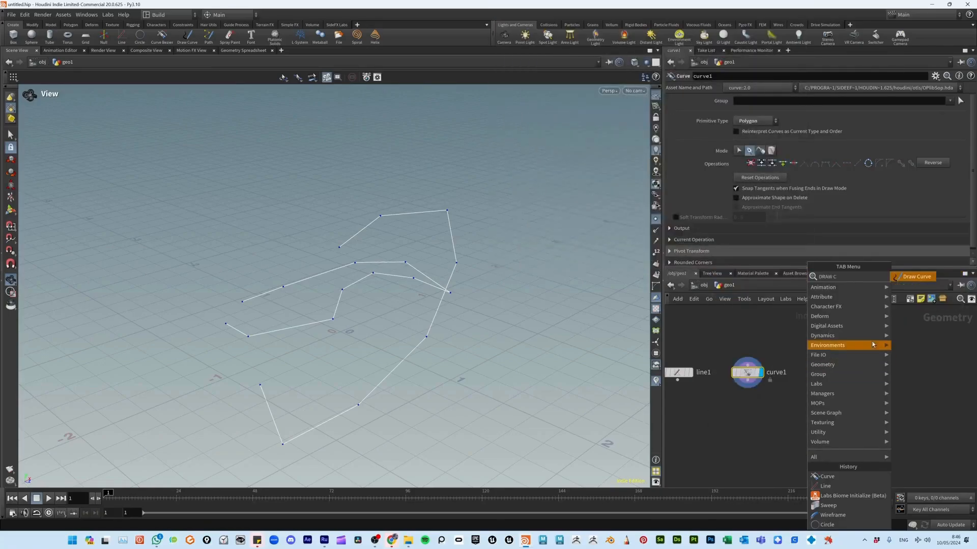
pyautogui.press('Return')
pyautogui.click(848, 378)
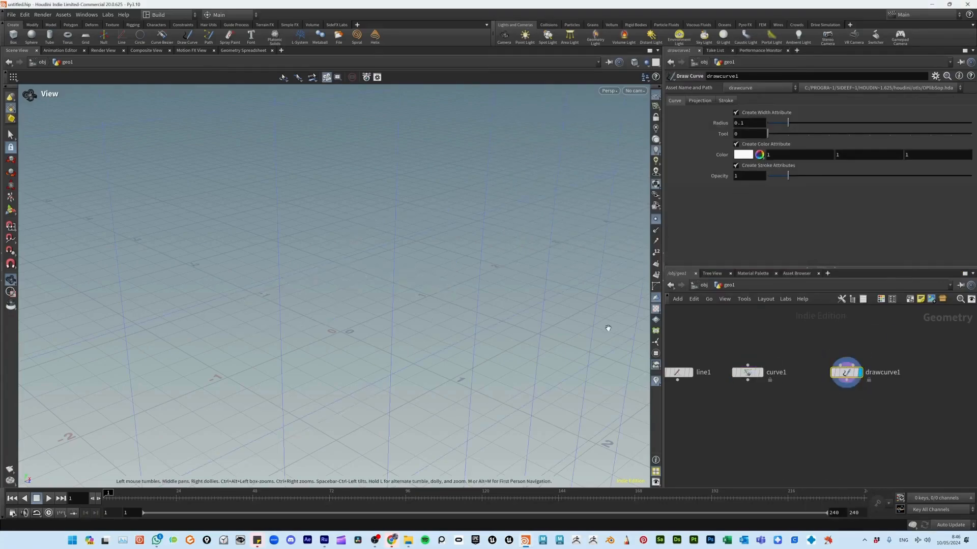
pyautogui.moveTo(229, 288)
pyautogui.mouseDown()
pyautogui.moveTo(327, 283)
pyautogui.moveTo(388, 318)
pyautogui.moveTo(457, 292)
pyautogui.moveTo(431, 193)
pyautogui.mouseUp()
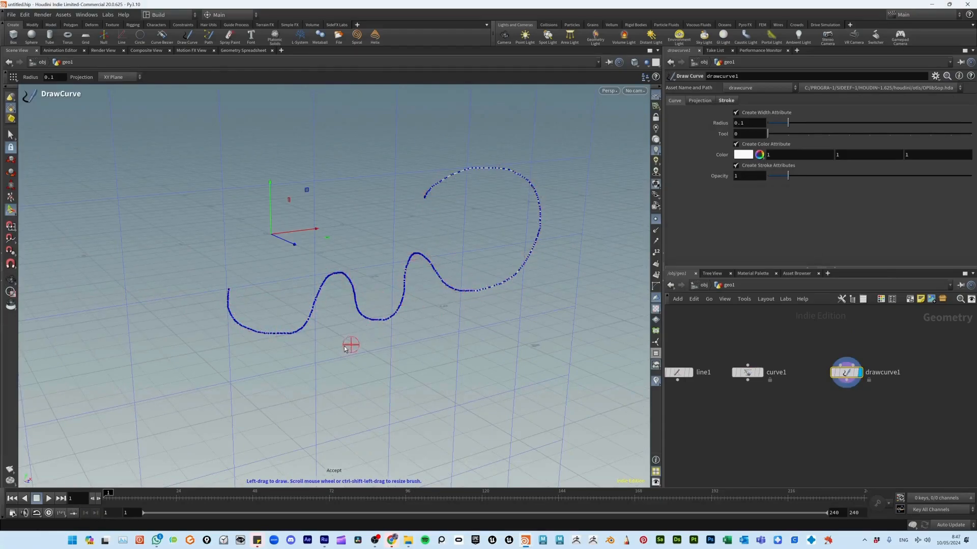
pyautogui.moveTo(280, 366)
pyautogui.mouseDown()
pyautogui.moveTo(274, 374)
pyautogui.moveTo(309, 408)
pyautogui.moveTo(403, 397)
pyautogui.moveTo(453, 377)
pyautogui.mouseUp()
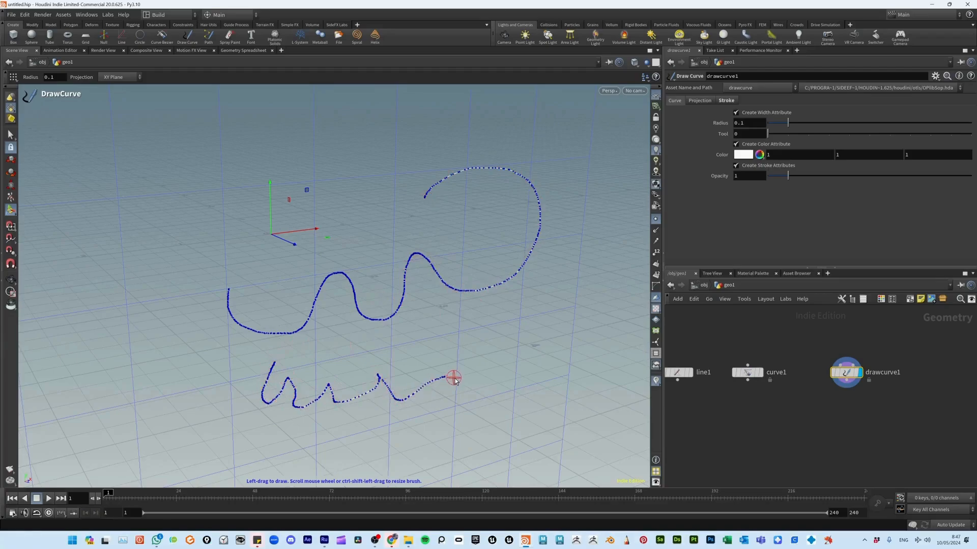
pyautogui.hotkey('ctrl', 'z')
pyautogui.moveTo(209, 376)
pyautogui.mouseDown()
pyautogui.moveTo(225, 368)
pyautogui.moveTo(274, 403)
pyautogui.moveTo(561, 354)
pyautogui.mouseUp()
pyautogui.hotkey('ctrl', 'z')
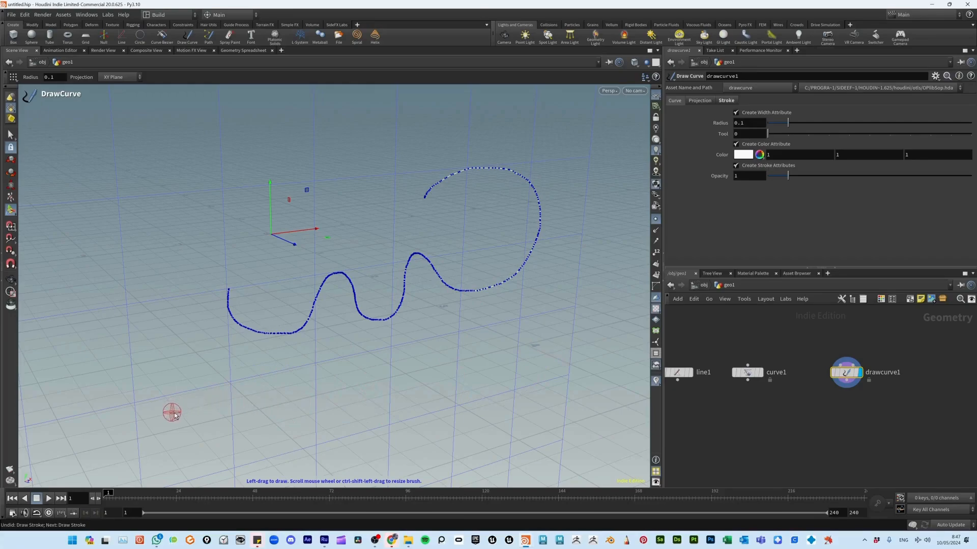
# - Draw a second wavy freehand stroke across the view below the first one
pyautogui.moveTo(173, 412)
pyautogui.mouseDown()
pyautogui.moveTo(366, 383)
pyautogui.moveTo(538, 371)
pyautogui.moveTo(570, 296)
pyautogui.mouseUp()
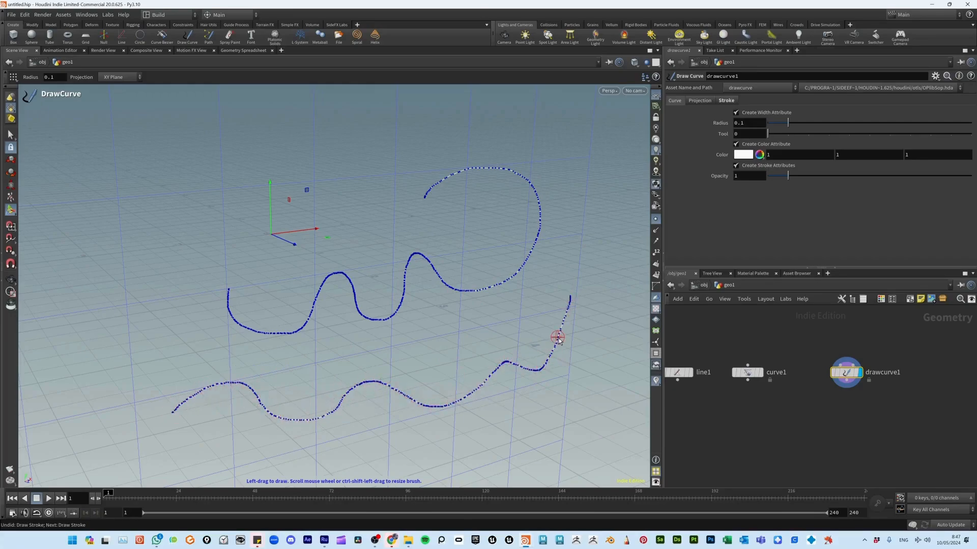
pyautogui.press('Escape')
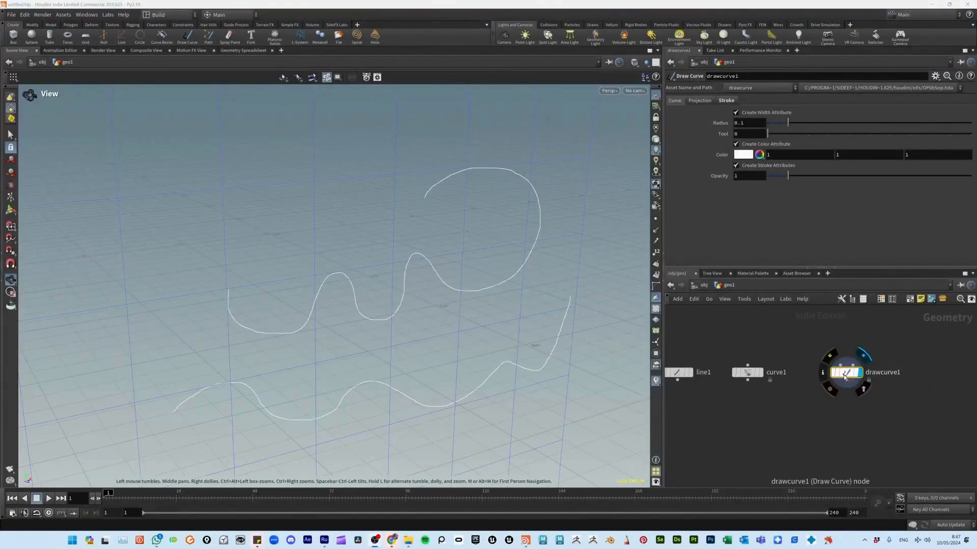
# - Set the drawn curves' projection to YZ Plane and draw a wavy vertical stroke beside the existing ones
pyautogui.click(699, 100)
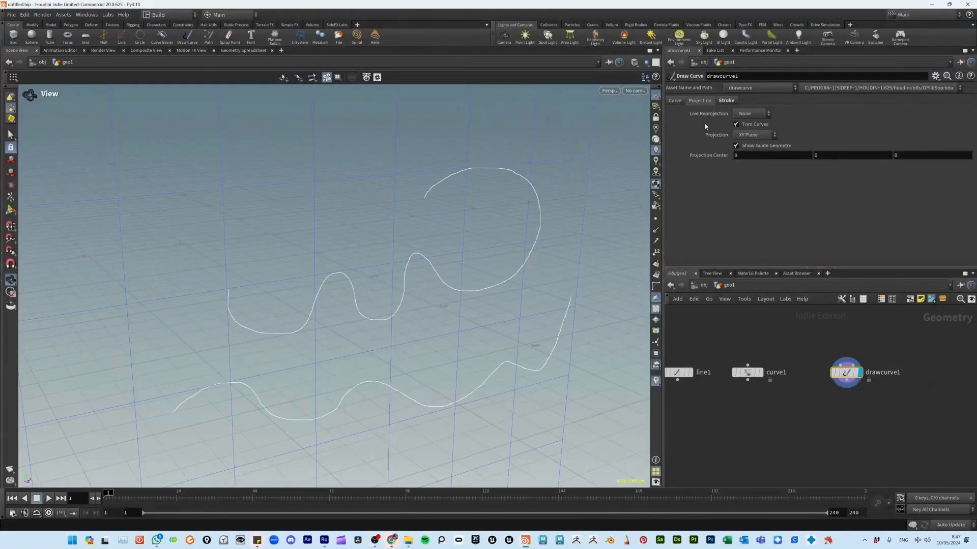
pyautogui.click(753, 135)
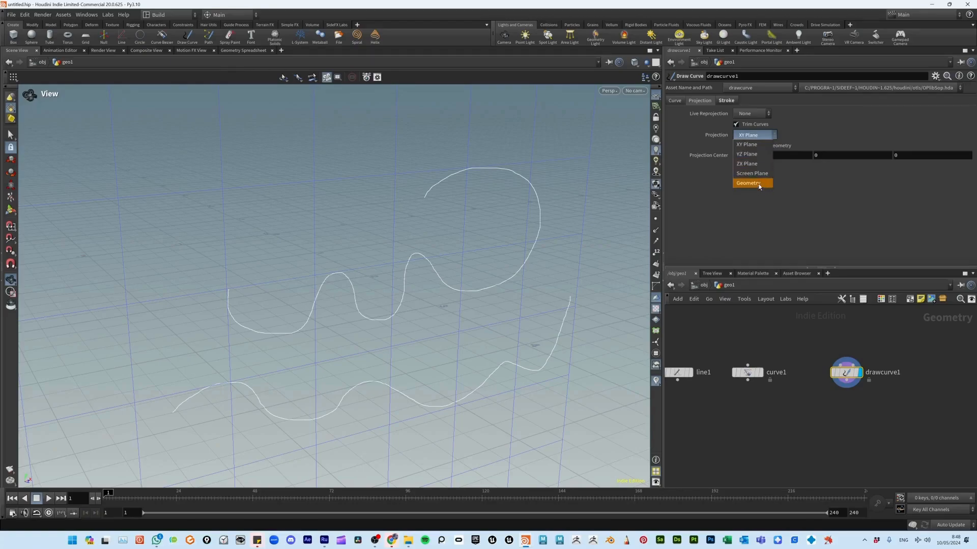
pyautogui.click(746, 155)
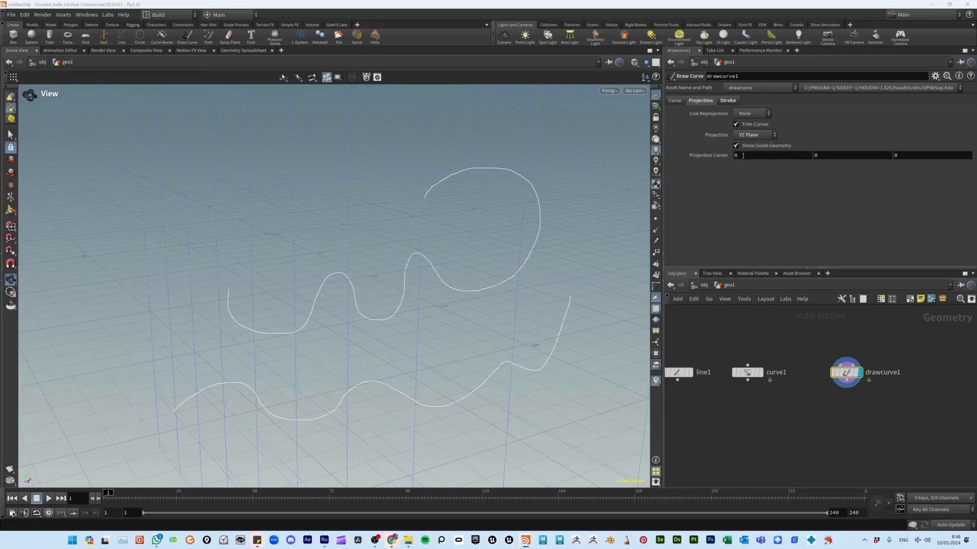
pyautogui.moveTo(502, 212)
pyautogui.mouseDown()
pyautogui.moveTo(381, 224)
pyautogui.moveTo(444, 232)
pyautogui.mouseUp()
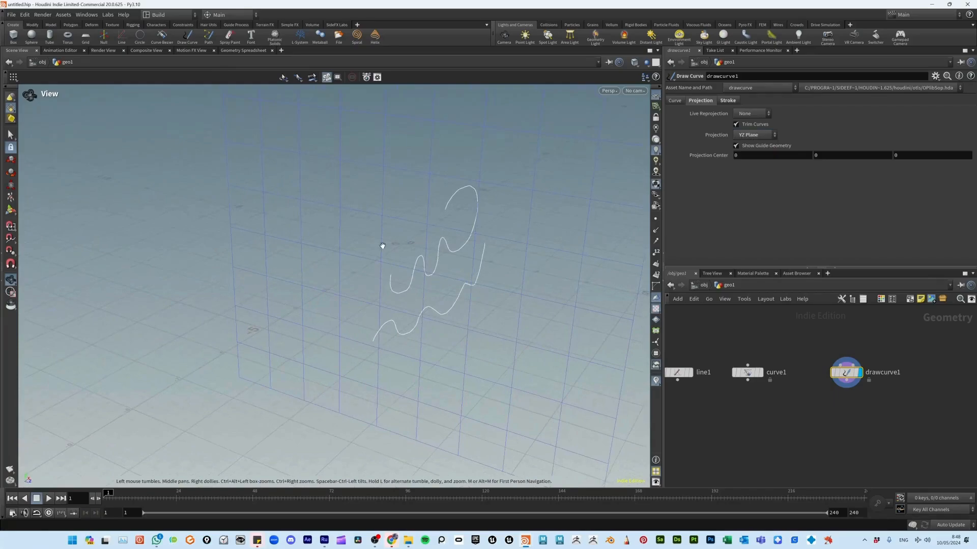
pyautogui.press('Return')
pyautogui.moveTo(274, 218)
pyautogui.mouseDown()
pyautogui.moveTo(292, 214)
pyautogui.moveTo(264, 266)
pyautogui.moveTo(302, 308)
pyautogui.moveTo(316, 351)
pyautogui.moveTo(269, 361)
pyautogui.mouseUp()
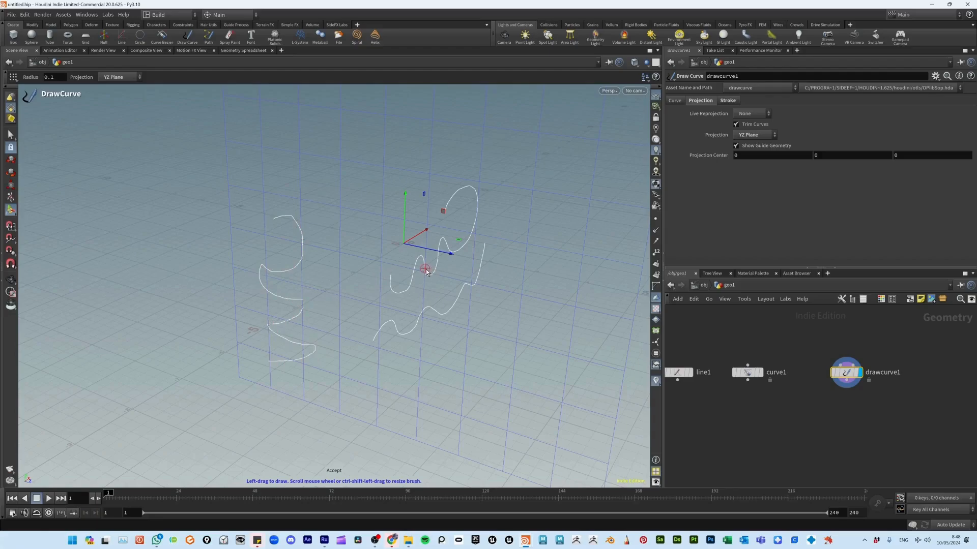
# - Change the projection to ZX Plane and draw a large oval loop around the other strokes
pyautogui.click(761, 137)
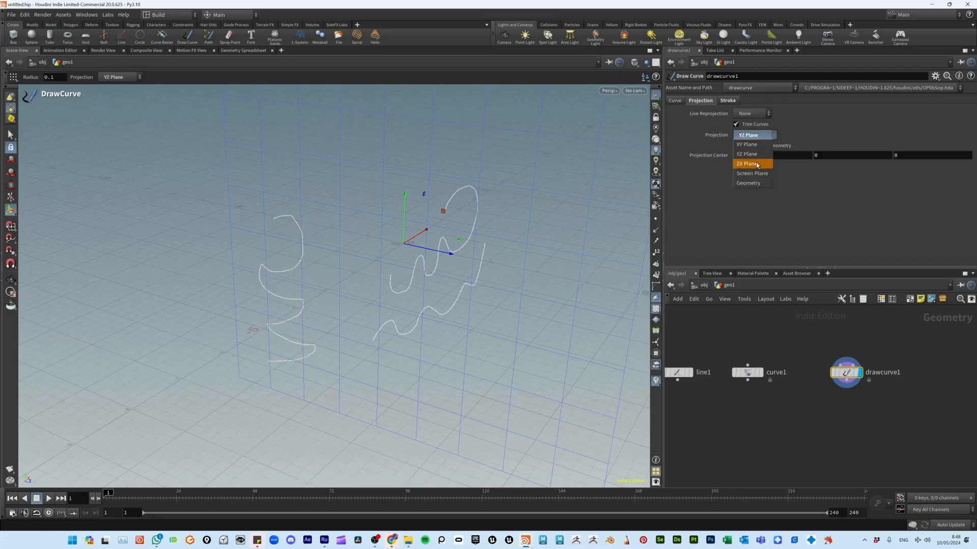
pyautogui.click(756, 163)
pyautogui.keyDown('alt'); pyautogui.moveTo(517, 297); pyautogui.dragTo(388, 361); pyautogui.keyUp('alt')
pyautogui.moveTo(283, 364)
pyautogui.mouseDown()
pyautogui.moveTo(318, 379)
pyautogui.moveTo(491, 282)
pyautogui.moveTo(308, 193)
pyautogui.moveTo(287, 358)
pyautogui.mouseUp()
pyautogui.keyDown('alt'); pyautogui.moveTo(341, 340); pyautogui.dragTo(395, 304); pyautogui.keyUp('alt')
# - Change the projection to Screen Plane and draw a large, roughly rectangular frame around all the strokes
pyautogui.click(749, 135)
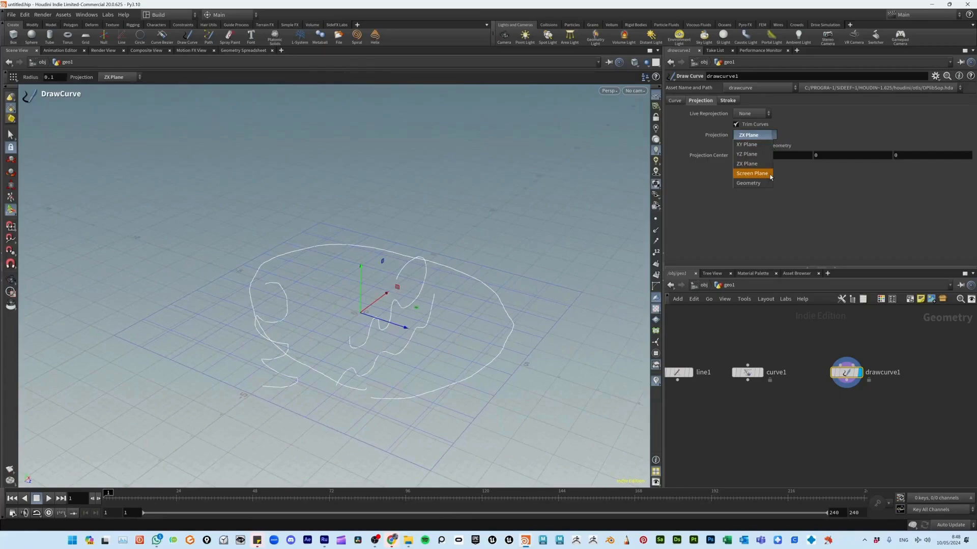
pyautogui.click(751, 174)
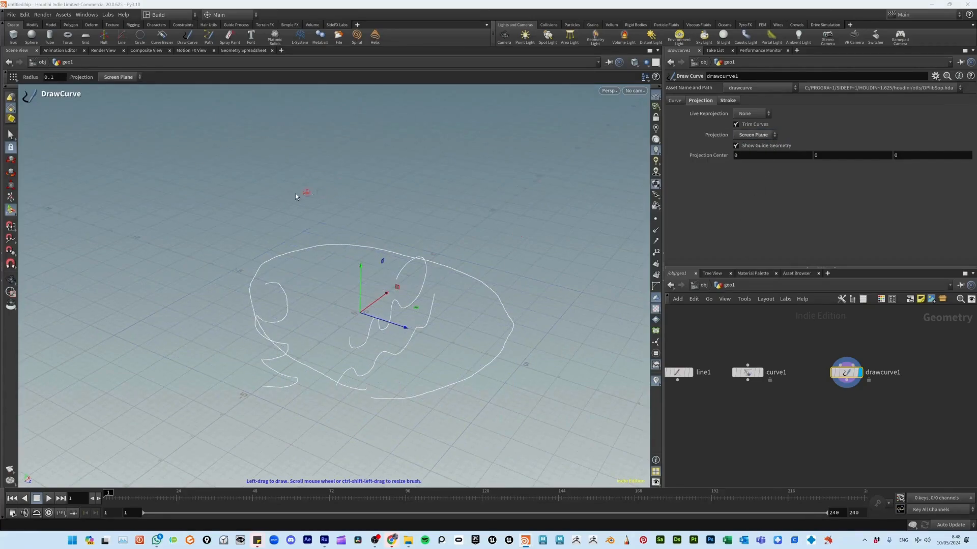
pyautogui.moveTo(122, 130)
pyautogui.mouseDown()
pyautogui.moveTo(549, 128)
pyautogui.moveTo(541, 447)
pyautogui.moveTo(142, 290)
pyautogui.moveTo(126, 129)
pyautogui.mouseUp()
pyautogui.press('Escape')
pyautogui.moveTo(447, 189)
pyautogui.mouseDown()
pyautogui.moveTo(425, 203)
pyautogui.moveTo(517, 185)
pyautogui.moveTo(384, 191)
pyautogui.mouseUp()
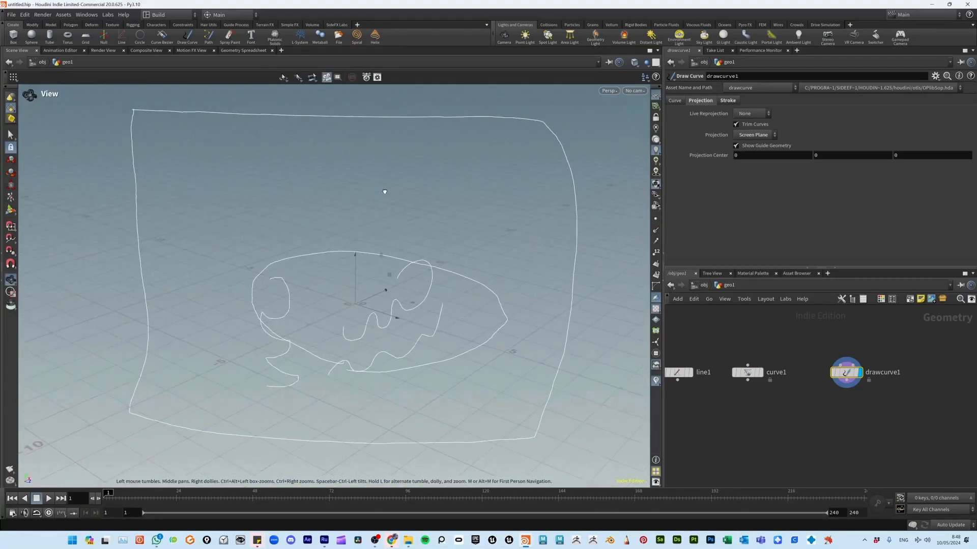
pyautogui.moveTo(463, 187); pyautogui.dragTo(338, 189, button='right')
pyautogui.moveTo(338, 189); pyautogui.dragTo(396, 239)
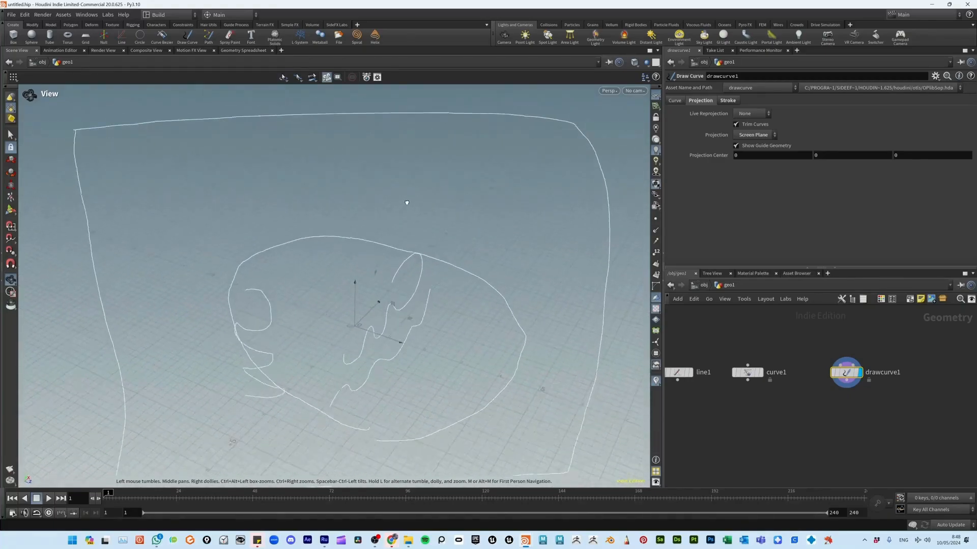
# - Undo the large rectangular frame stroke and draw two small squares above the oval with Screen Plane projection
pyautogui.hotkey('ctrl', 'z')
pyautogui.click(753, 135)
pyautogui.click(755, 176)
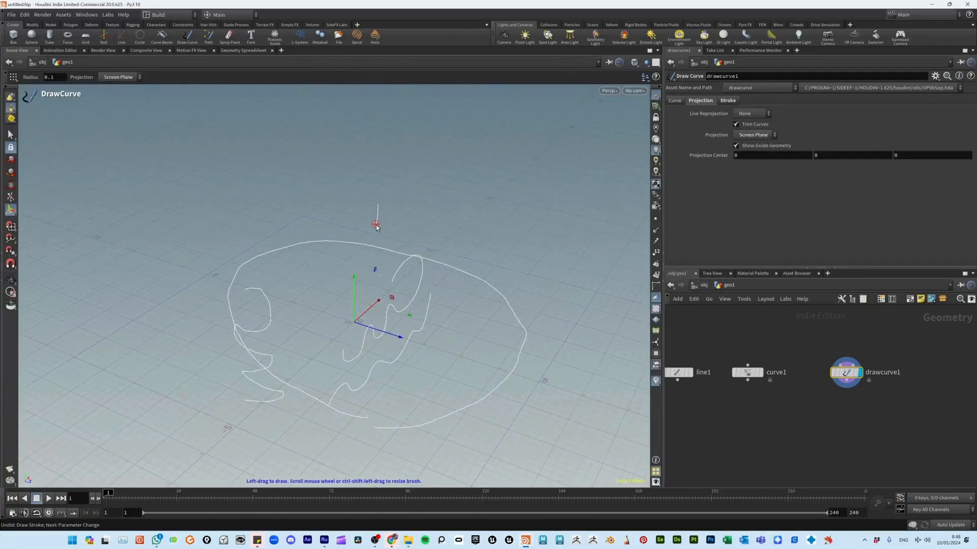
# - Set the drawn curves' projection to Geometry and add a Sphere (Polygons) node above the draw curve node
pyautogui.click(753, 134)
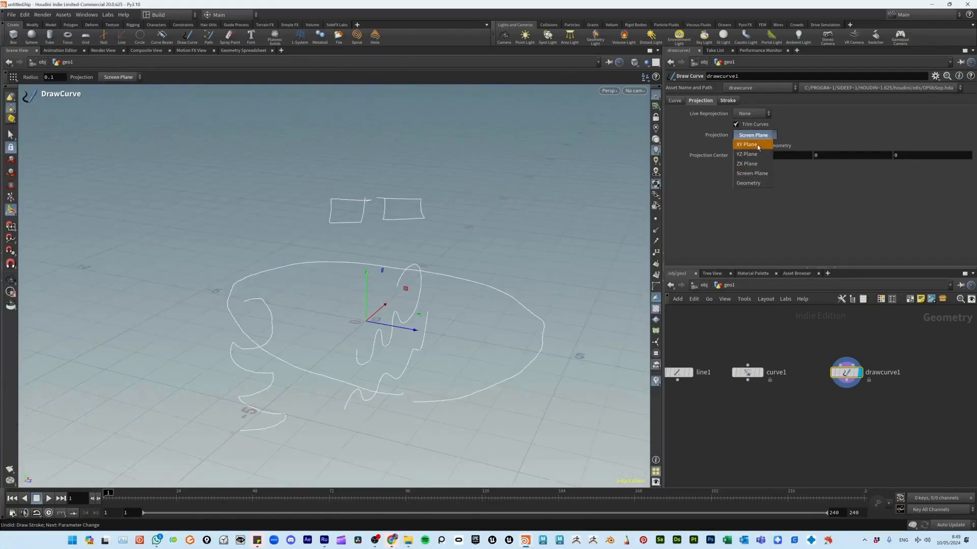
pyautogui.click(758, 183)
pyautogui.scroll(2, 816, 368)
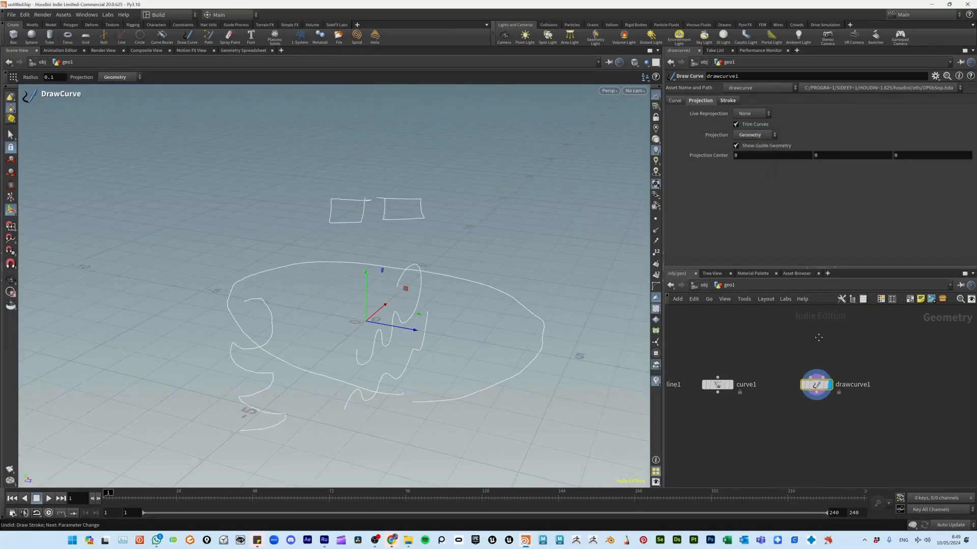
pyautogui.scroll(2, 814, 376)
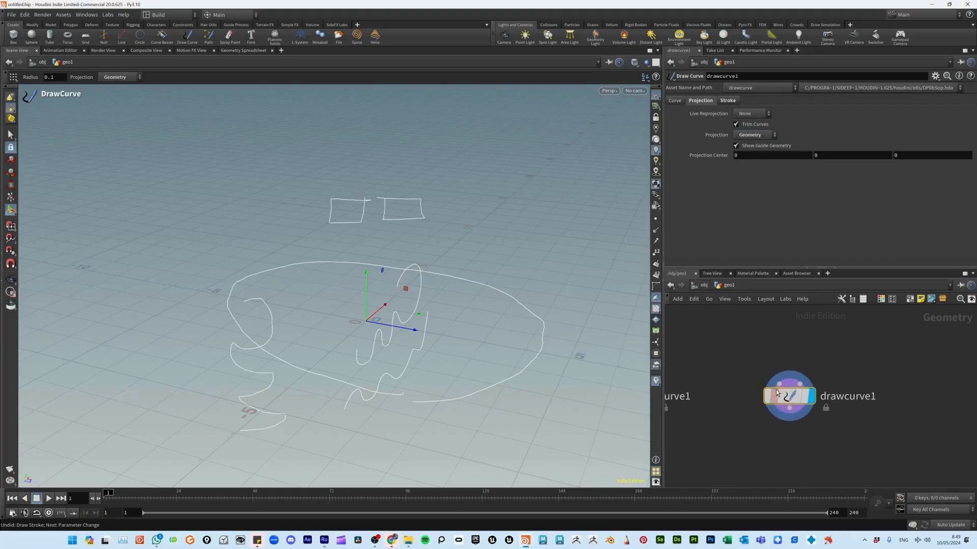
pyautogui.moveTo(809, 385)
pyautogui.press('Tab')
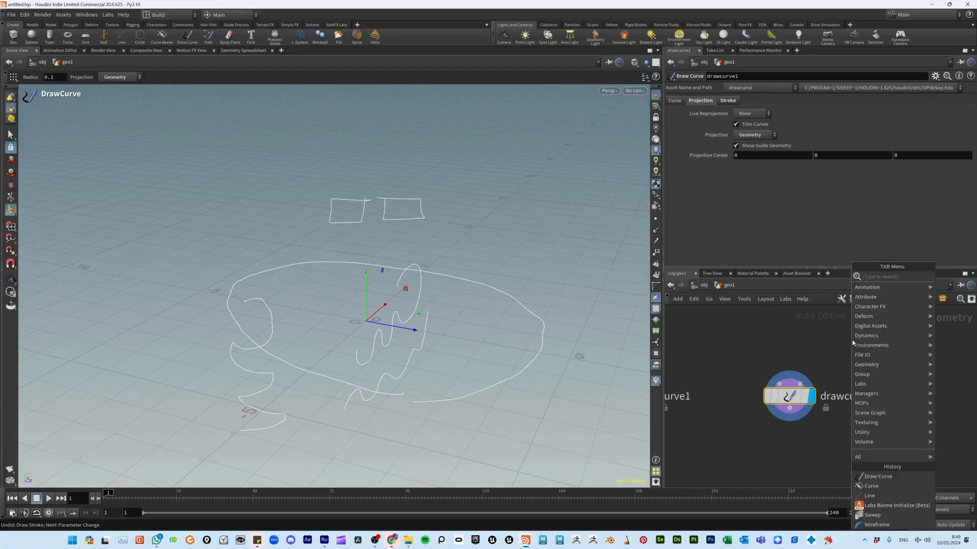
pyautogui.write('SPHERE')
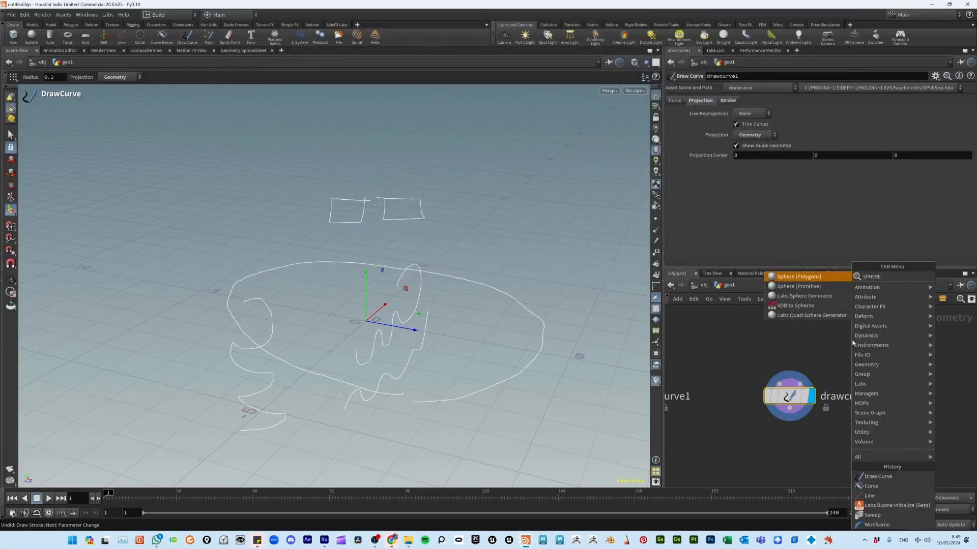
pyautogui.press('Return')
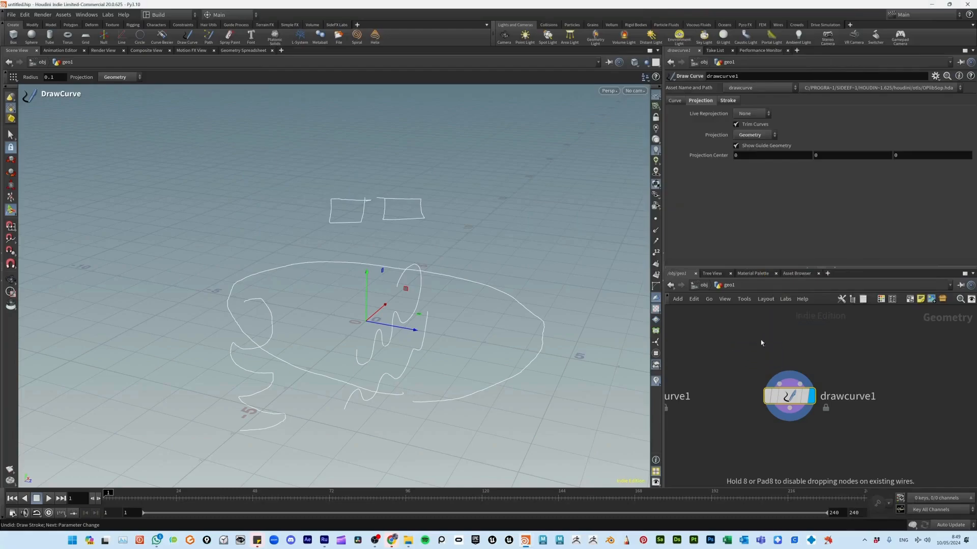
pyautogui.click(754, 334)
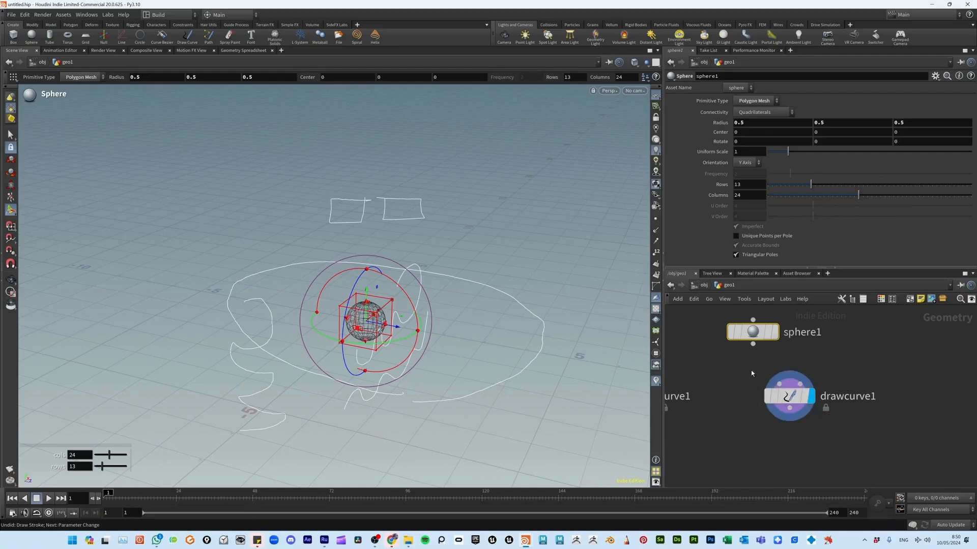
# - Connect the sphere node's output to the first input of the draw curve node
pyautogui.moveTo(754, 347); pyautogui.dragTo(779, 378)
pyautogui.hotkey('ctrl', 'z')
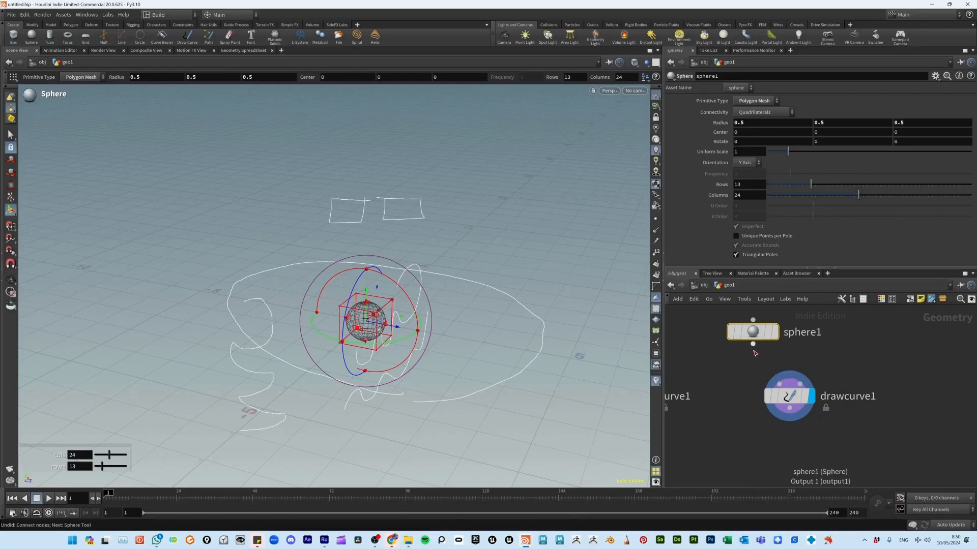
pyautogui.moveTo(753, 345); pyautogui.dragTo(784, 386)
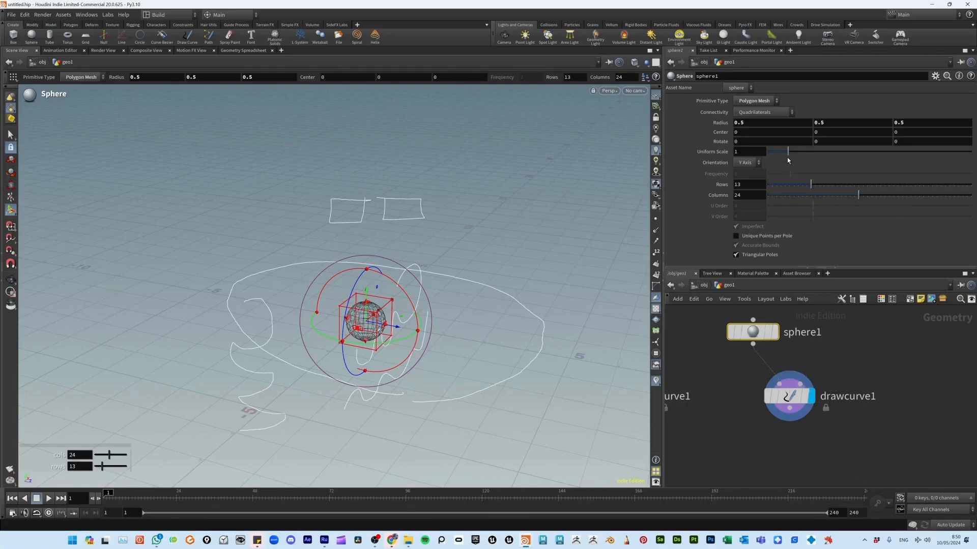
# - Set the sphere's uniform scale to 6.21 and move it along X to about -8.17, away from the drawn curves
pyautogui.moveTo(788, 151); pyautogui.dragTo(900, 156)
pyautogui.keyDown('alt'); pyautogui.moveTo(488, 285); pyautogui.dragTo(366, 268); pyautogui.keyUp('alt')
pyautogui.keyDown('alt'); pyautogui.moveTo(366, 268); pyautogui.dragTo(424, 244, button='middle'); pyautogui.keyUp('alt')
pyautogui.moveTo(552, 226); pyautogui.dragTo(316, 249)
pyautogui.keyDown('alt'); pyautogui.moveTo(283, 256); pyautogui.dragTo(331, 254, button='right'); pyautogui.keyUp('alt')
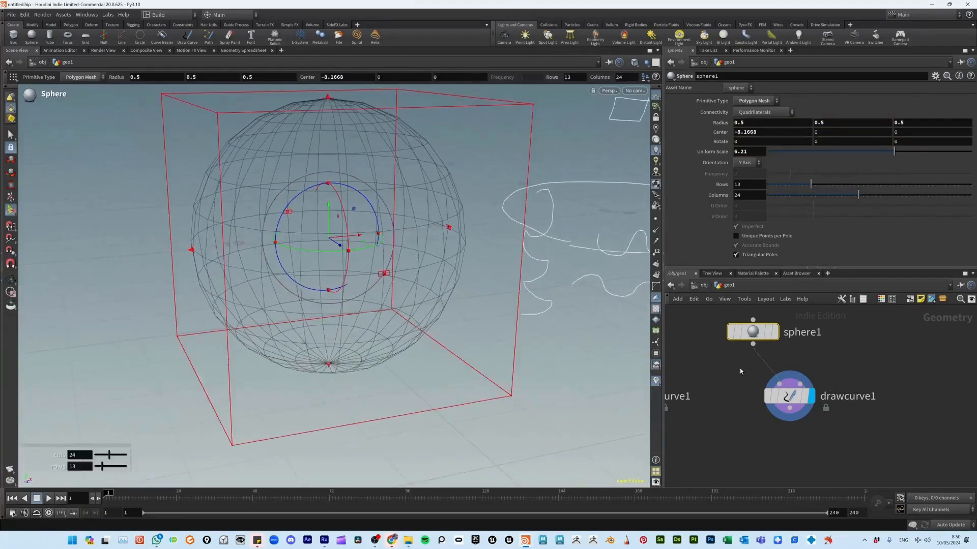
# - Select the draw curve node and toggle its guide geometry display off and back on
pyautogui.click(784, 396)
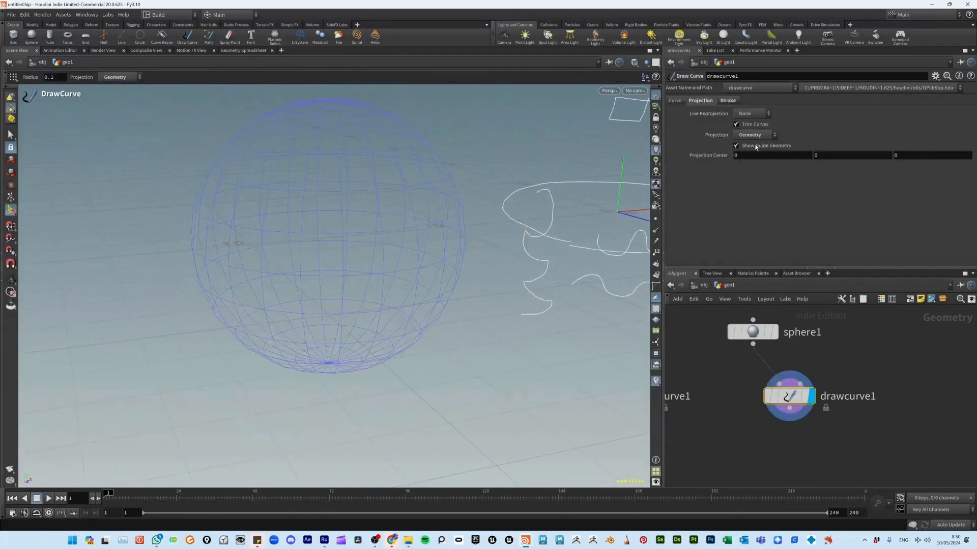
pyautogui.click(736, 146)
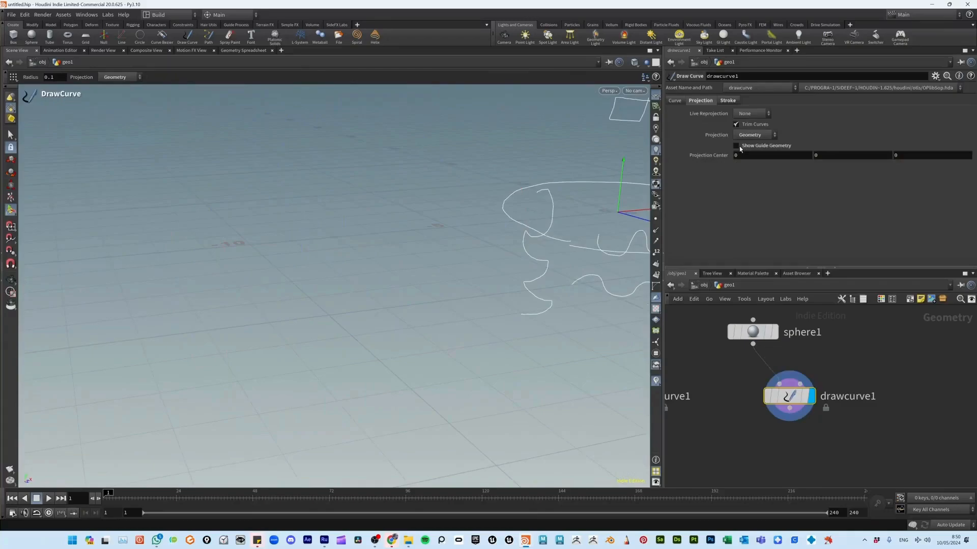
pyautogui.click(739, 147)
pyautogui.click(738, 147)
pyautogui.click(738, 147)
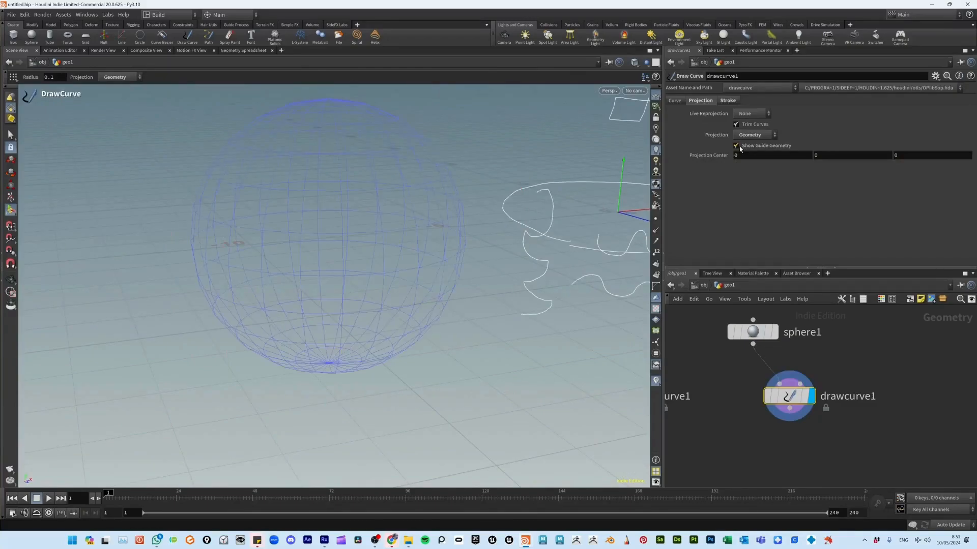
# - Draw a face on the sphere's surface with freehand strokes for two round eyes, a nose and a mouth
pyautogui.moveTo(259, 207); pyautogui.dragTo(271, 192)
pyautogui.moveTo(271, 192)
pyautogui.keyDown('alt'); pyautogui.mouseDown()
pyautogui.moveTo(242, 191)
pyautogui.moveTo(249, 177)
pyautogui.mouseUp(); pyautogui.keyUp('alt')
pyautogui.hotkey('ctrl', 'z')
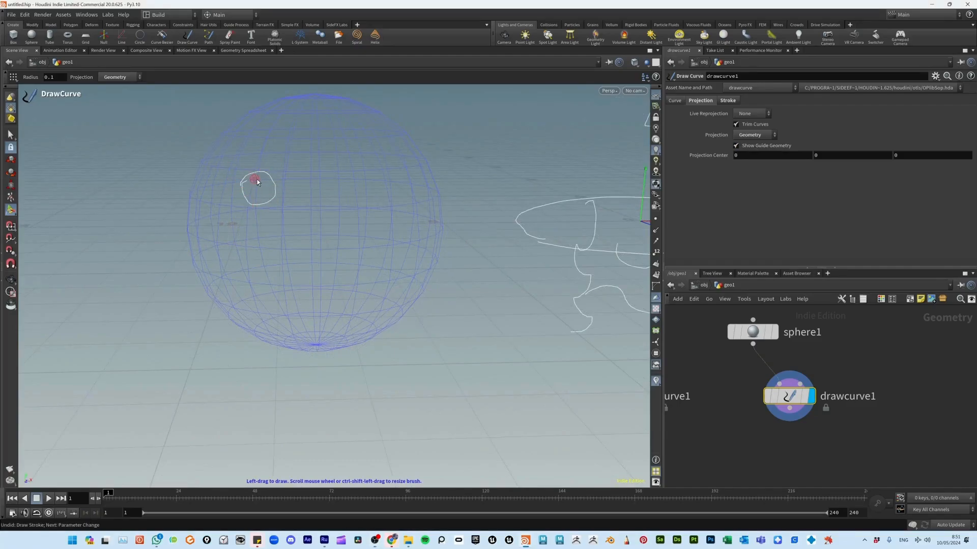
pyautogui.moveTo(311, 173)
pyautogui.mouseDown()
pyautogui.moveTo(298, 184)
pyautogui.moveTo(303, 305)
pyautogui.moveTo(355, 268)
pyautogui.moveTo(378, 283)
pyautogui.mouseUp()
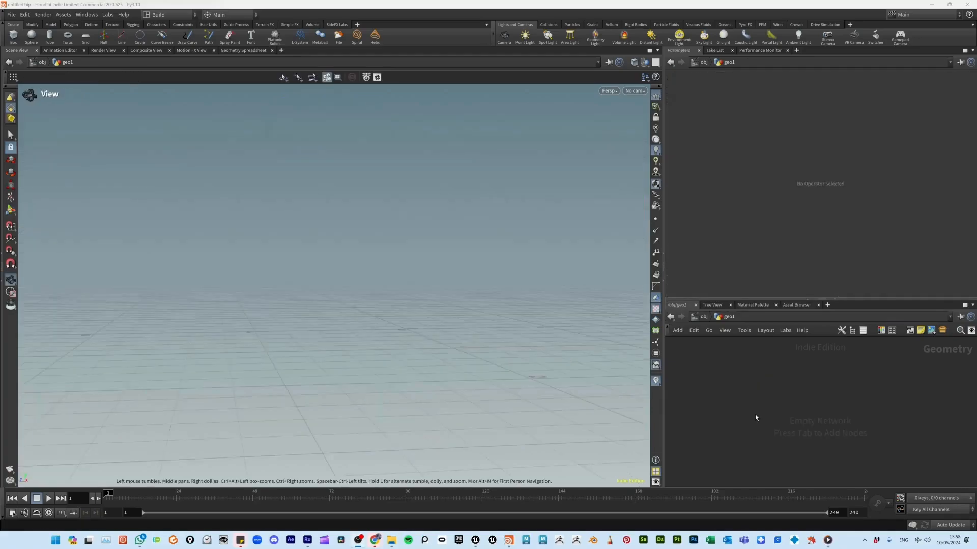
# - Add a Circle (Polygons) node to the empty geometry network
pyautogui.press('Tab')
pyautogui.write('CIRC')
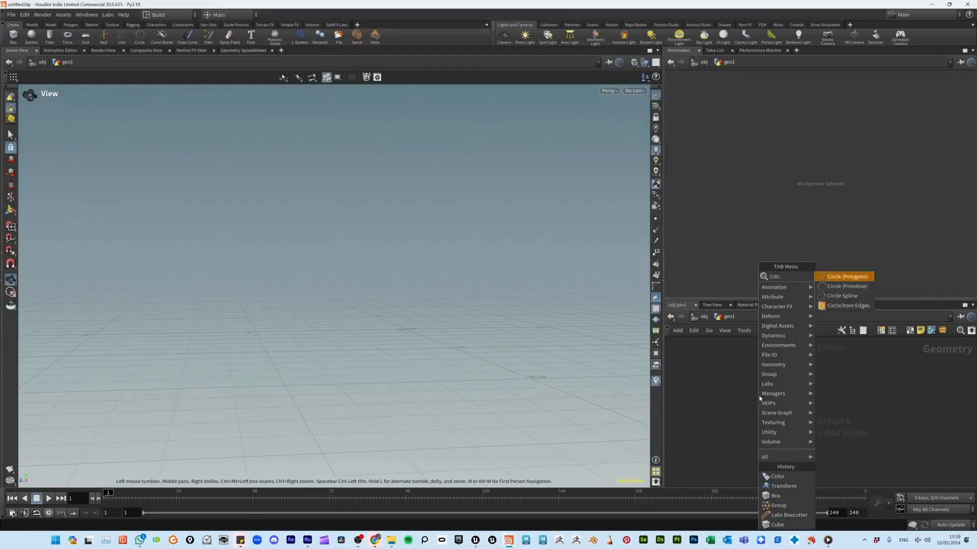
pyautogui.click(851, 275)
pyautogui.click(787, 399)
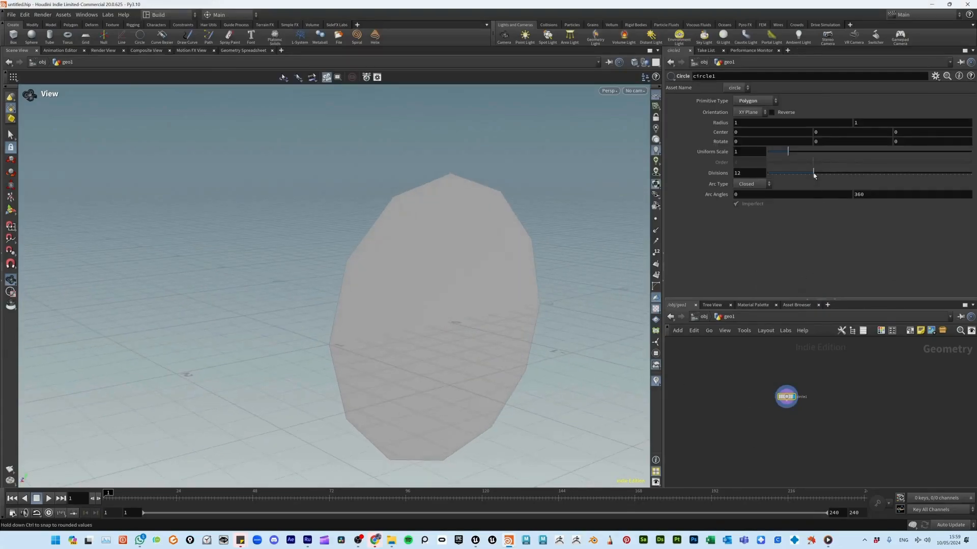
# - Set the circle's divisions to 21 and its arc type to Open Arc
pyautogui.moveTo(813, 173); pyautogui.dragTo(850, 172)
pyautogui.moveTo(438, 287); pyautogui.dragTo(421, 242)
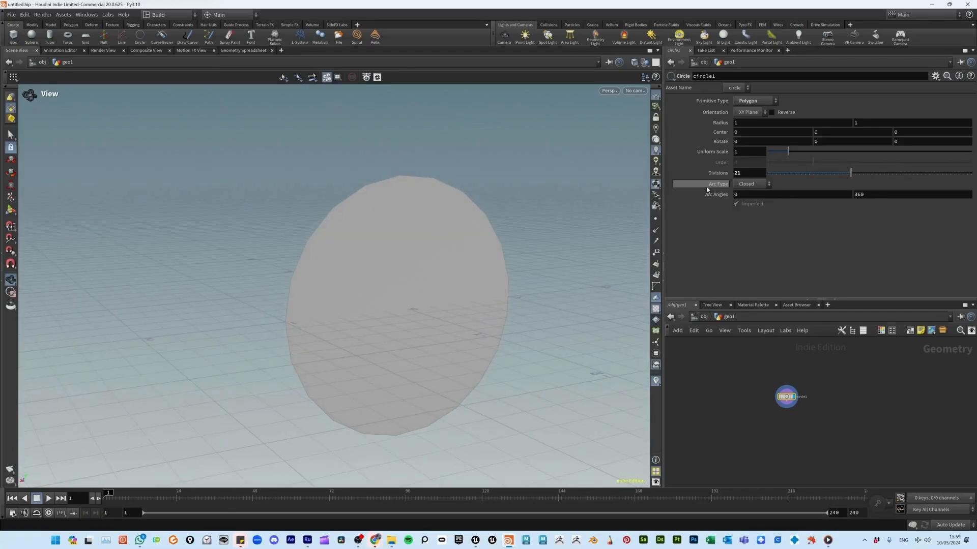
pyautogui.click(751, 184)
pyautogui.click(747, 204)
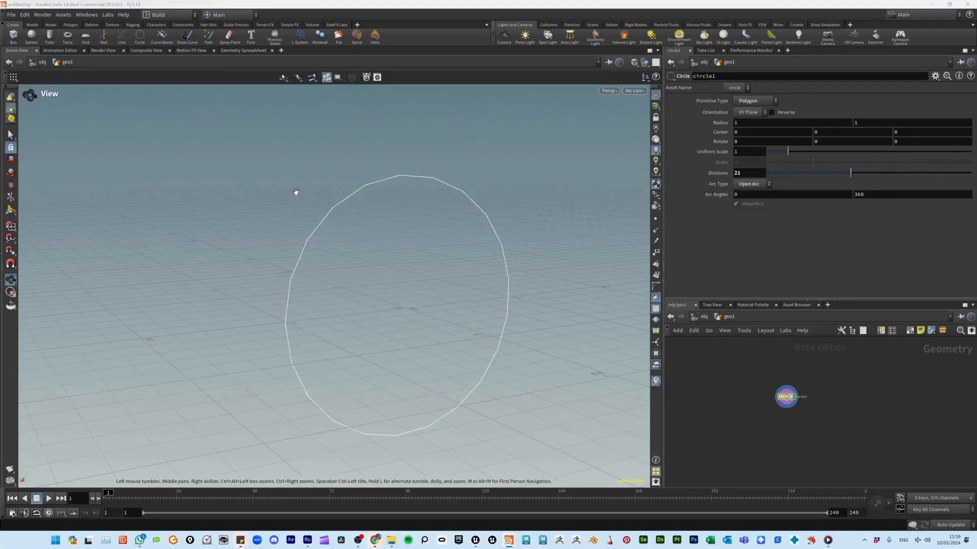
# - Try the YZ Plane orientation on the circle, then set it to ZX Plane
pyautogui.click(751, 113)
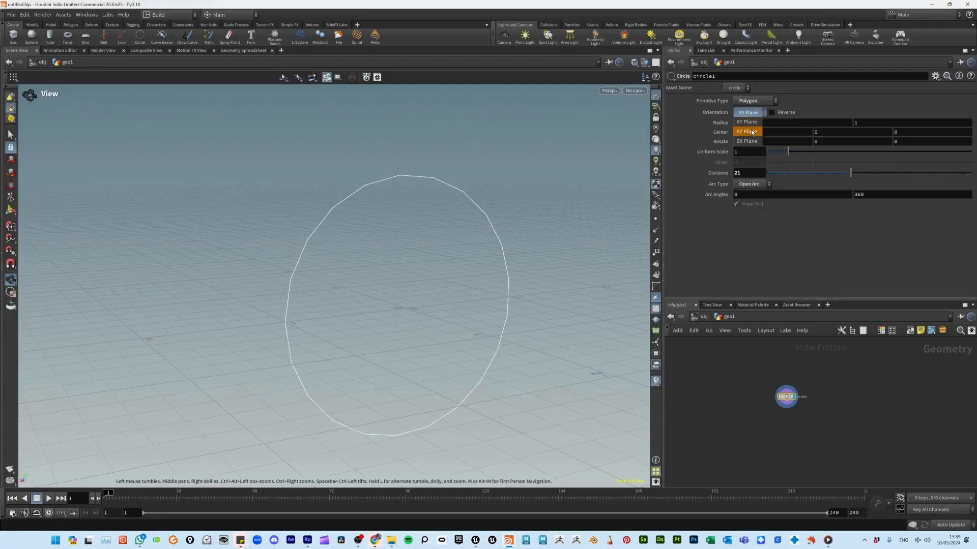
pyautogui.click(750, 133)
pyautogui.click(751, 112)
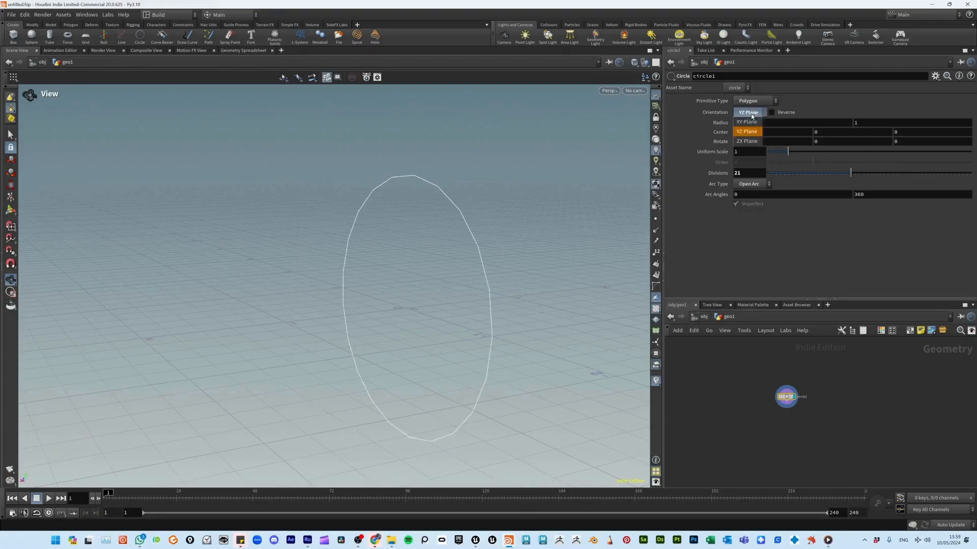
pyautogui.click(752, 142)
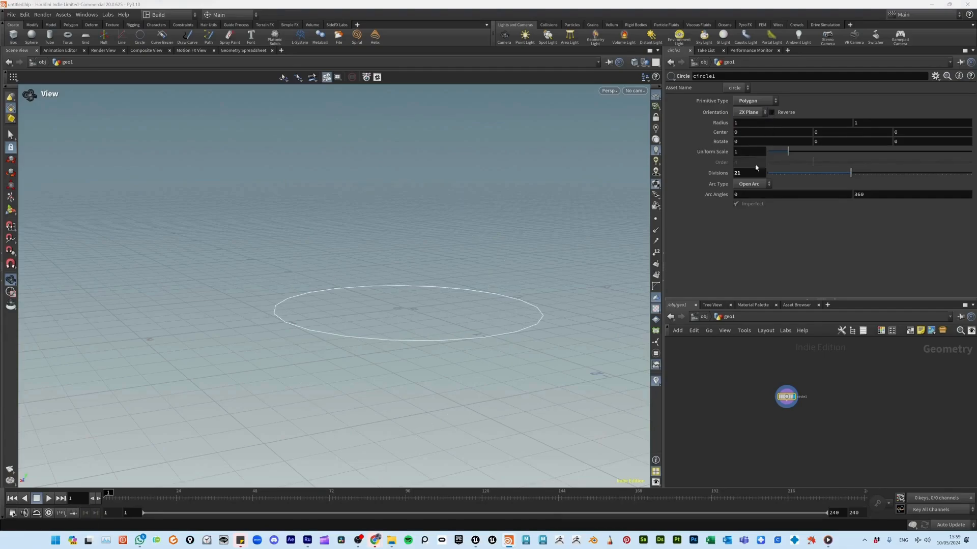
# - Reduce the circle's divisions to 19 and set its arc angles to run from about -56 to 162.4
pyautogui.moveTo(469, 197); pyautogui.dragTo(474, 230)
pyautogui.moveTo(850, 174)
pyautogui.mouseDown()
pyautogui.moveTo(780, 176)
pyautogui.moveTo(843, 173)
pyautogui.mouseUp()
pyautogui.moveTo(863, 195); pyautogui.dragTo(808, 202, button='middle')
pyautogui.moveTo(895, 193); pyautogui.dragTo(918, 213, button='middle')
pyautogui.moveTo(806, 182)
pyautogui.mouseDown(button='middle')
pyautogui.moveTo(696, 178)
pyautogui.moveTo(823, 170)
pyautogui.moveTo(783, 178)
pyautogui.moveTo(797, 180)
pyautogui.mouseUp(button='middle')
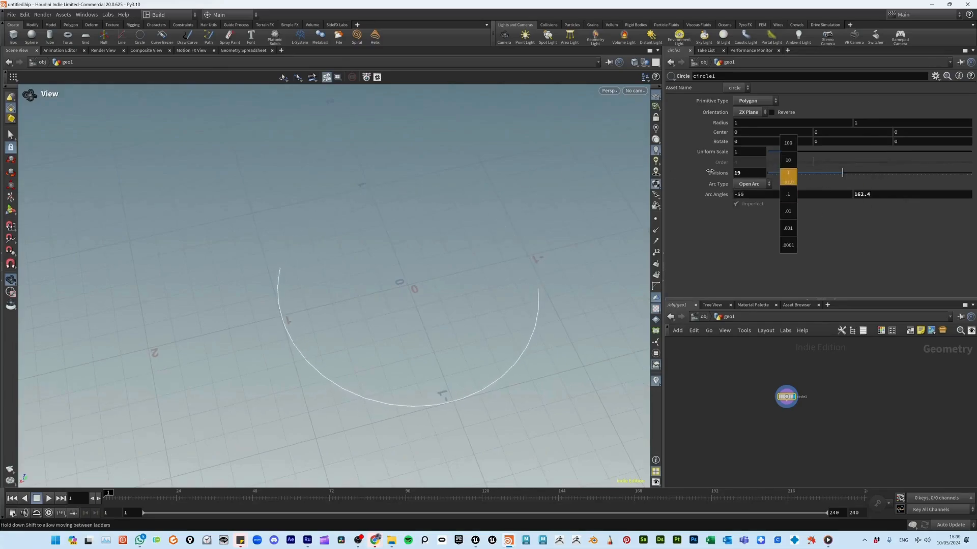
pyautogui.moveTo(710, 171)
pyautogui.mouseDown(button='middle')
pyautogui.moveTo(726, 178)
pyautogui.moveTo(717, 178)
pyautogui.mouseUp(button='middle')
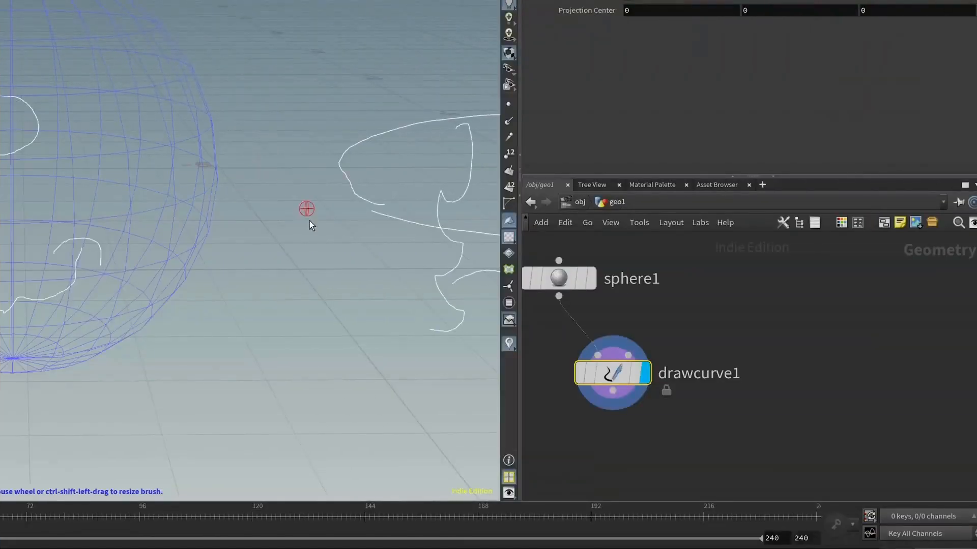
# - Add a Spiral node beside the draw curve node, display it and frame it in the view
pyautogui.press('Tab')
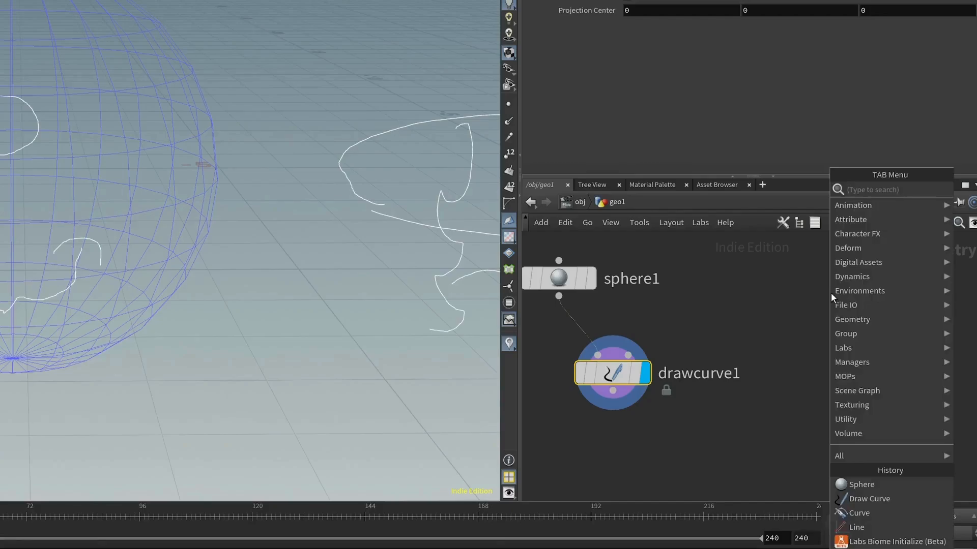
pyautogui.write('SPIRA')
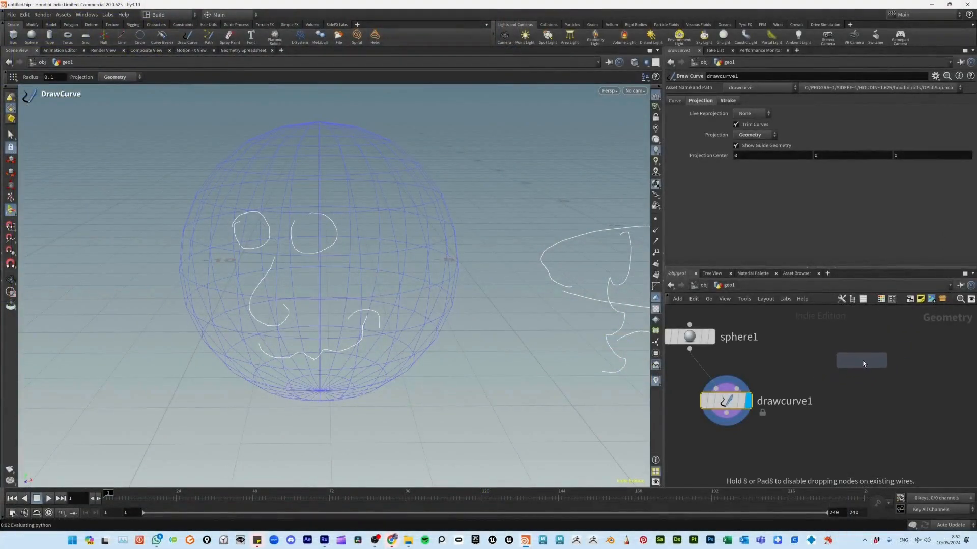
pyautogui.click(862, 362)
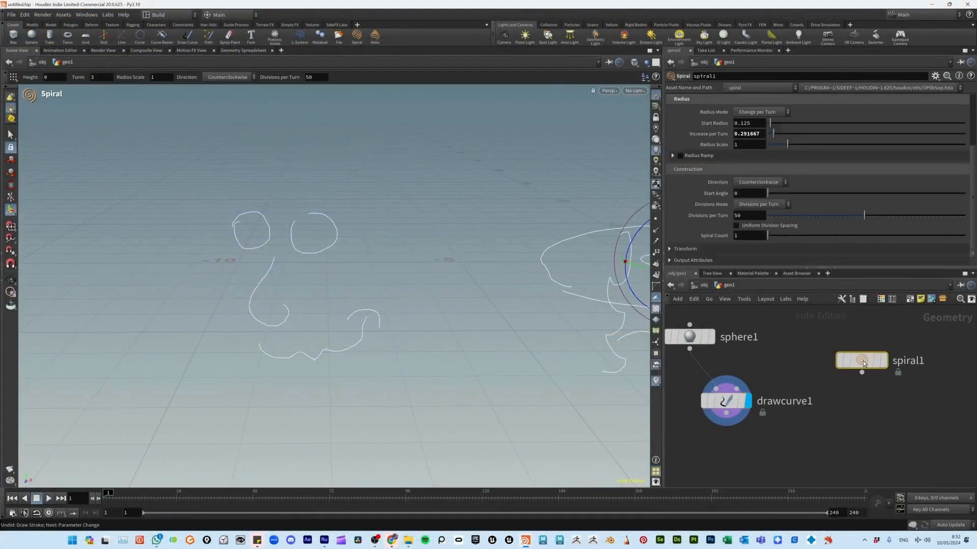
pyautogui.click(884, 360)
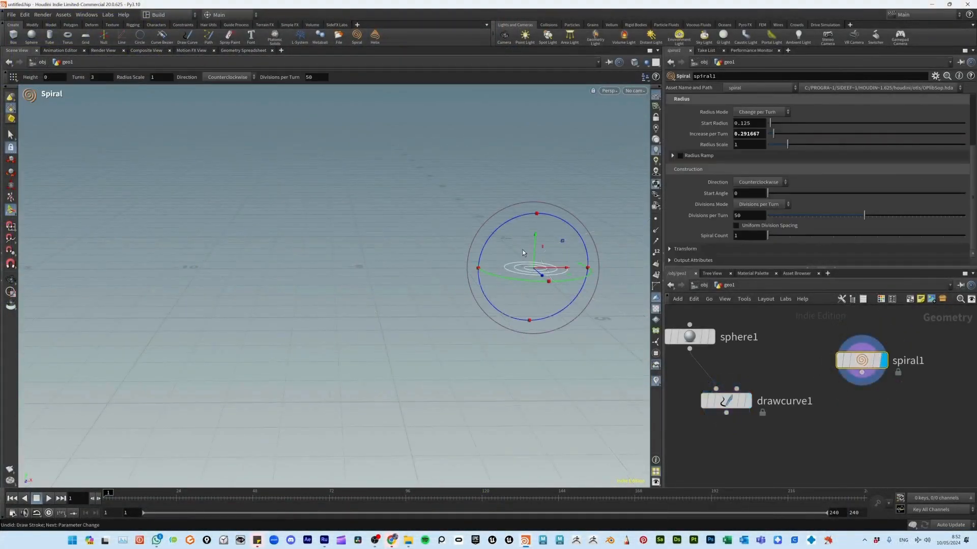
pyautogui.press('Escape')
pyautogui.press('f')
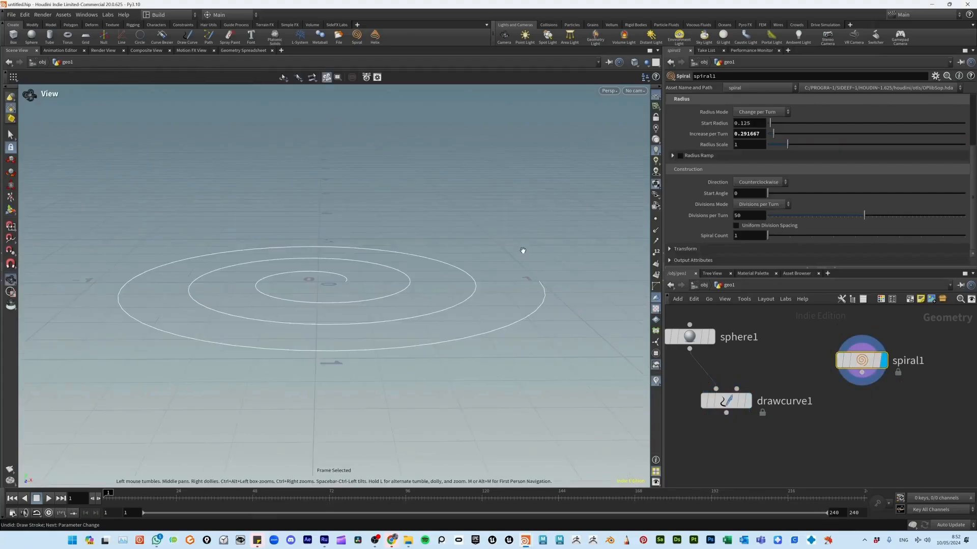
# - Set the spiral's start radius to 0.3
pyautogui.moveTo(448, 291); pyautogui.dragTo(475, 316)
pyautogui.moveTo(475, 316); pyautogui.dragTo(342, 286, button='right')
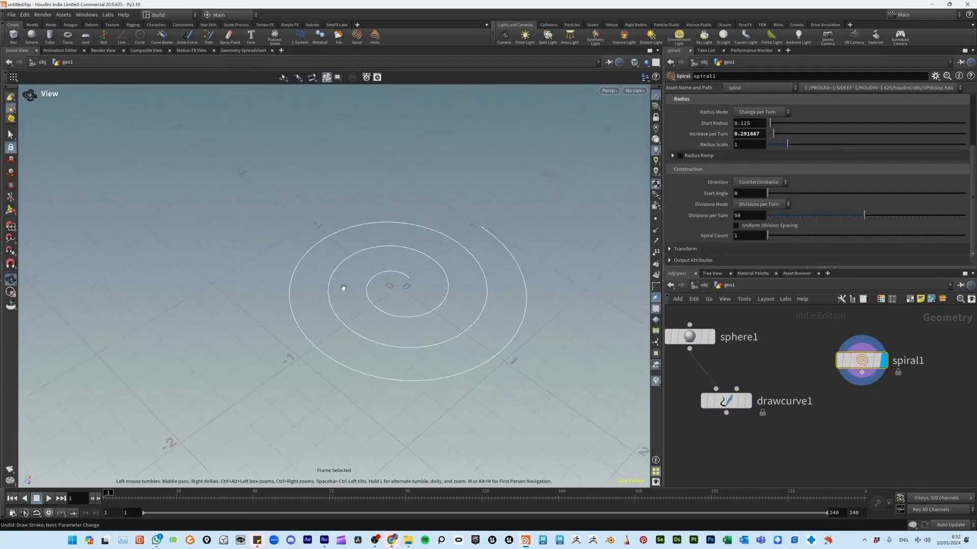
pyautogui.moveTo(342, 287); pyautogui.dragTo(298, 251, button='middle')
pyautogui.moveTo(432, 314); pyautogui.dragTo(395, 327)
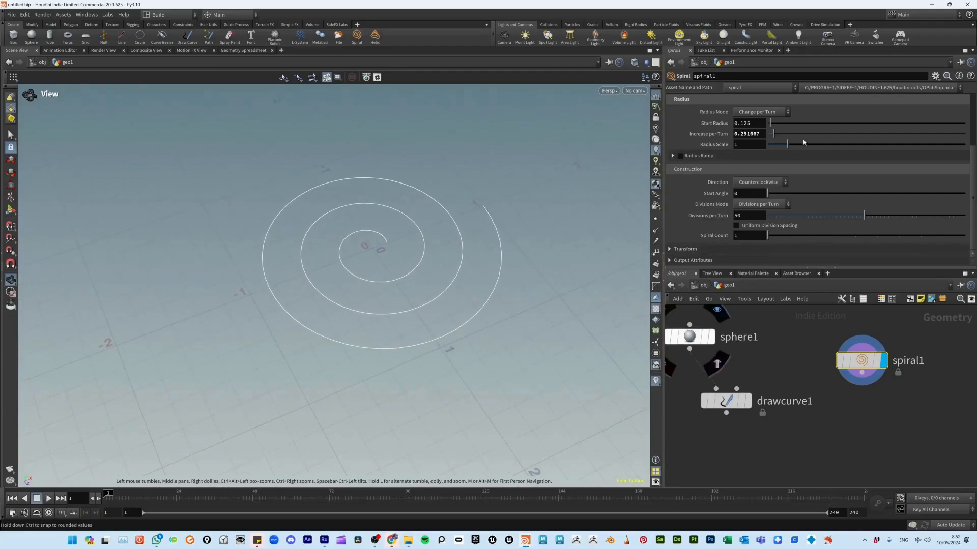
pyautogui.moveTo(773, 125); pyautogui.dragTo(773, 124)
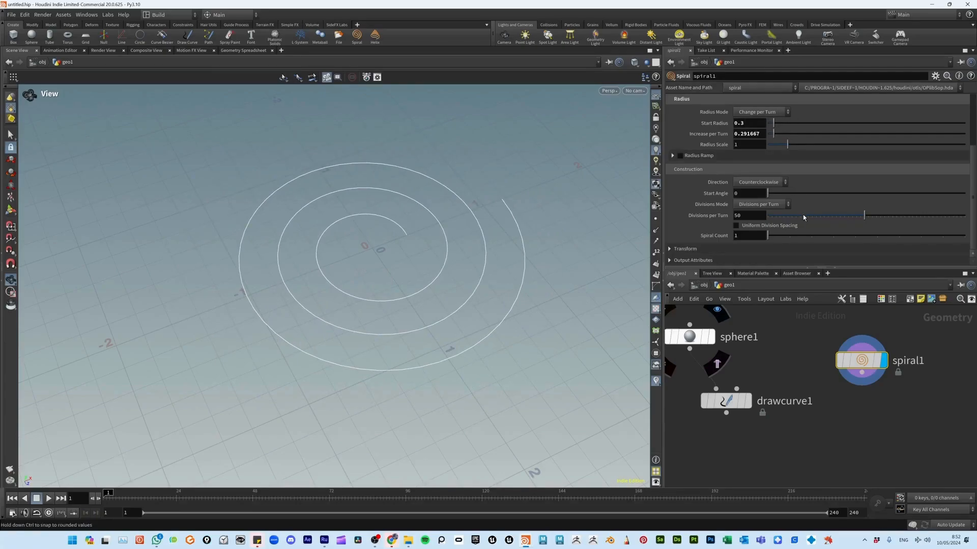
# - Lower the spiral's divisions per turn and display its points in the viewport
pyautogui.moveTo(840, 218)
pyautogui.mouseDown()
pyautogui.moveTo(767, 220)
pyautogui.moveTo(836, 219)
pyautogui.mouseUp()
pyautogui.click(656, 219)
# - Set the spiral's increase per turn to 0.71, its height to 2.93 and its turns to 4.25
pyautogui.moveTo(773, 134); pyautogui.dragTo(825, 148)
pyautogui.scroll(3, 769, 148)
pyautogui.moveTo(580, 168); pyautogui.dragTo(367, 355)
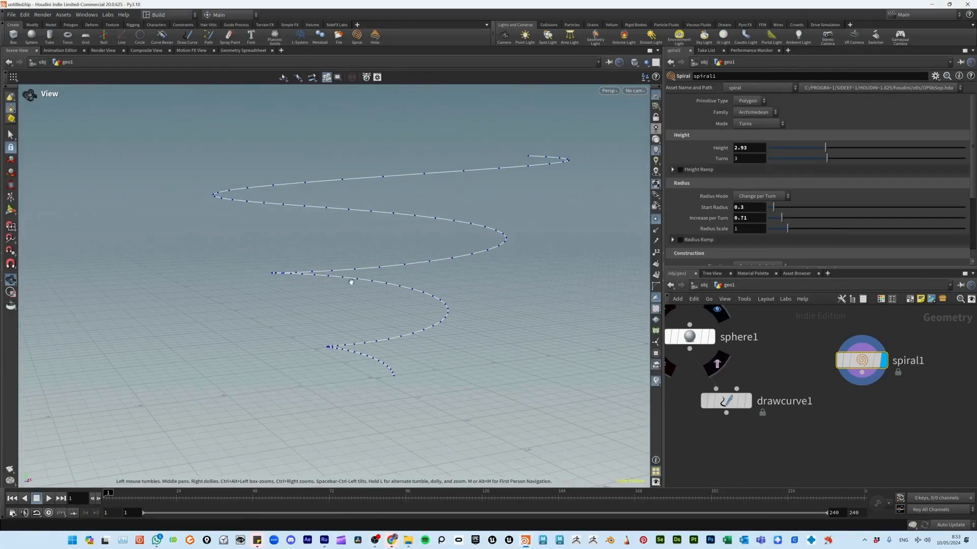
pyautogui.moveTo(826, 158); pyautogui.dragTo(851, 158)
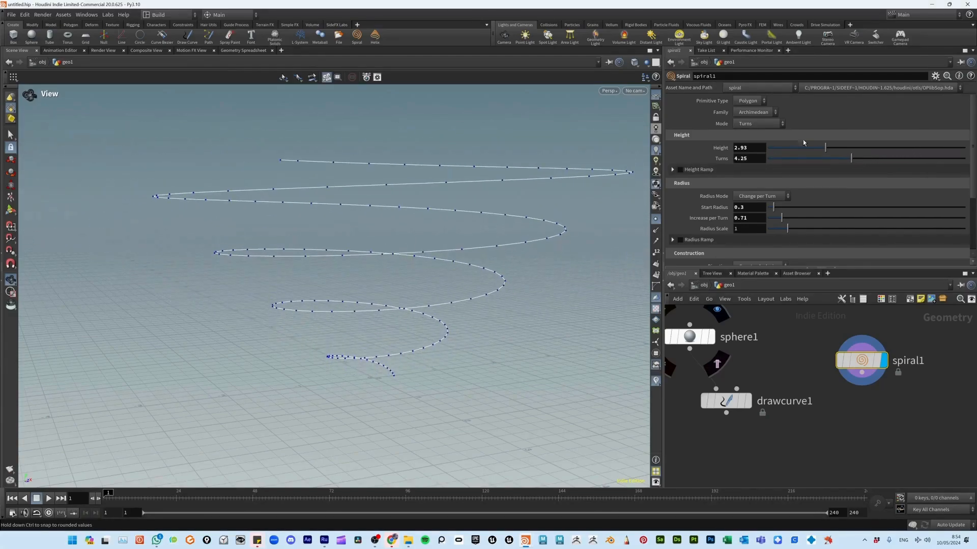
# - Try the spiral's Height and Pitch mode with height 2.5 and pitch 1.06, and return it to Turns mode
pyautogui.click(754, 123)
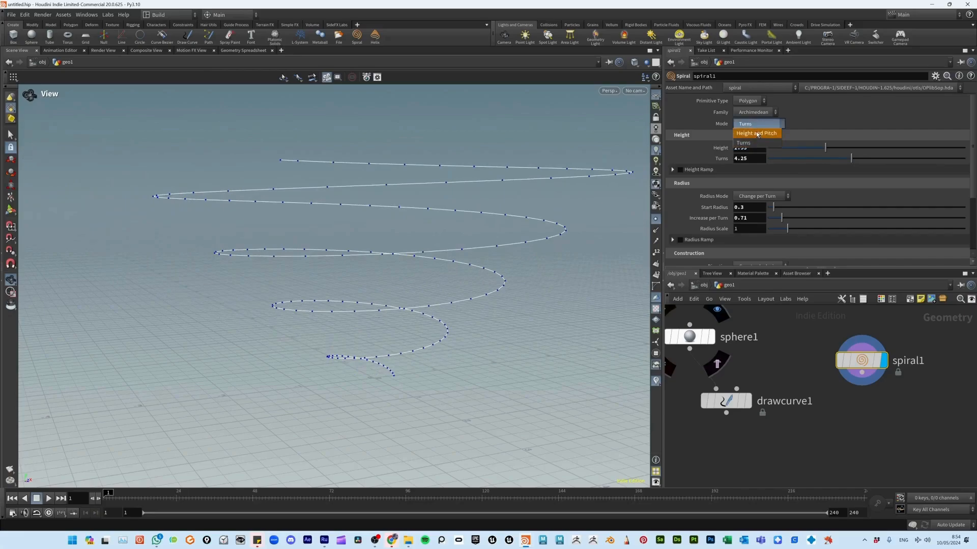
pyautogui.click(756, 132)
pyautogui.moveTo(481, 222)
pyautogui.mouseDown()
pyautogui.moveTo(473, 285)
pyautogui.moveTo(475, 234)
pyautogui.mouseUp()
pyautogui.moveTo(786, 161)
pyautogui.mouseDown()
pyautogui.moveTo(824, 159)
pyautogui.moveTo(790, 151)
pyautogui.mouseUp()
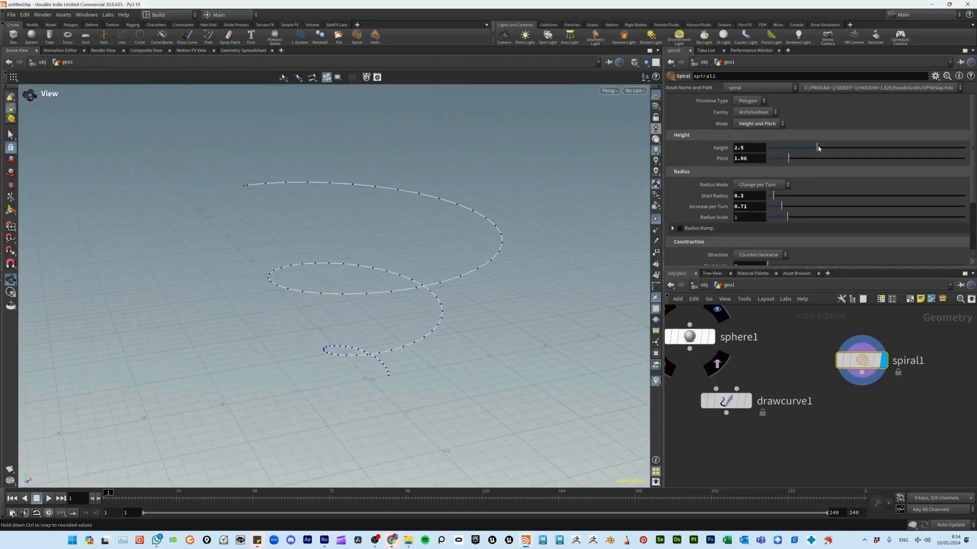
pyautogui.click(757, 123)
pyautogui.click(757, 137)
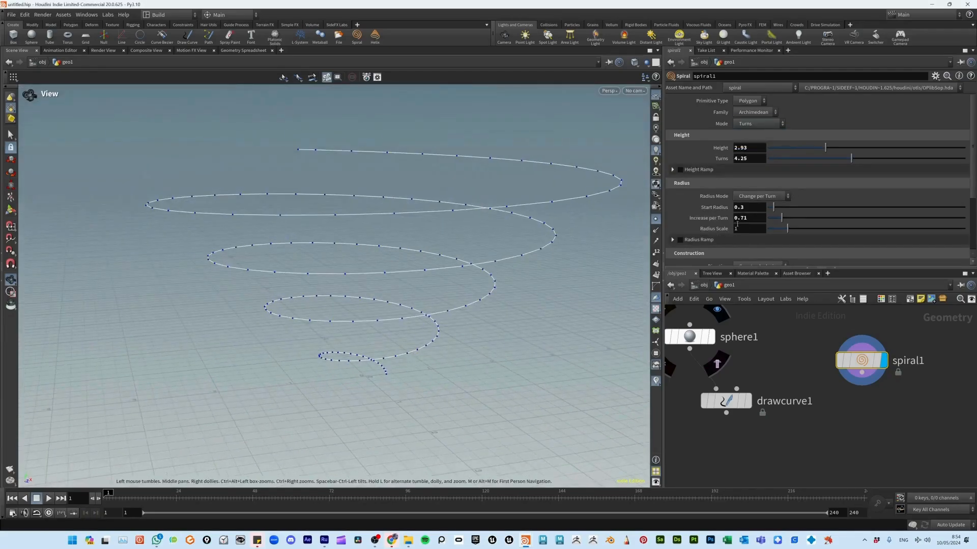
# - Raise the spiral count, and try out the start angle and divisions mode settings
pyautogui.scroll(-3, 776, 207)
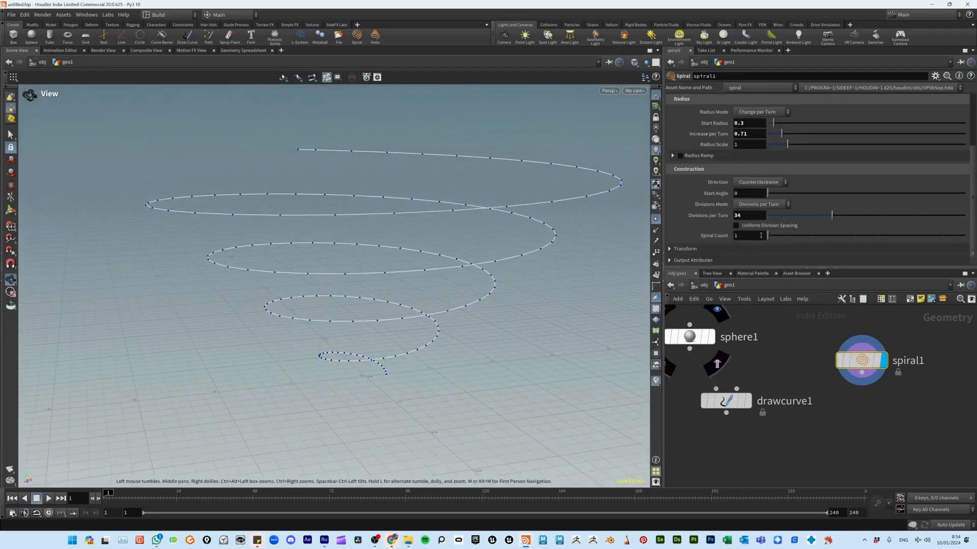
pyautogui.moveTo(769, 236)
pyautogui.mouseDown()
pyautogui.moveTo(833, 235)
pyautogui.moveTo(776, 238)
pyautogui.moveTo(784, 237)
pyautogui.mouseUp()
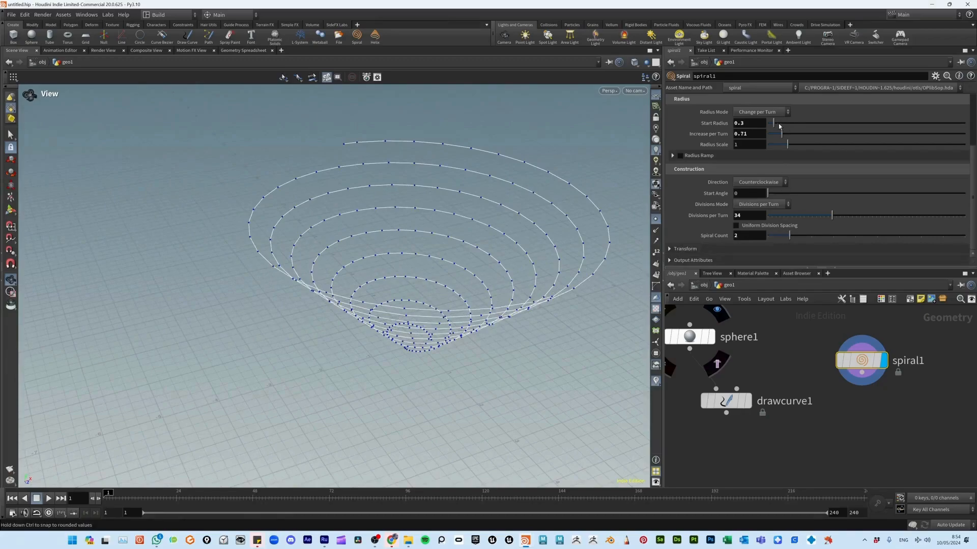
pyautogui.moveTo(768, 193); pyautogui.dragTo(809, 245)
pyautogui.click(771, 205)
pyautogui.click(769, 224)
pyautogui.click(765, 215)
pyautogui.click(766, 225)
# - Set the spiral's turns to 1.16 and its height to 3.37
pyautogui.scroll(3, 796, 161)
pyautogui.moveTo(796, 158); pyautogui.dragTo(745, 148)
pyautogui.moveTo(415, 326); pyautogui.dragTo(386, 223, button='right')
pyautogui.moveTo(769, 148); pyautogui.dragTo(834, 148)
pyautogui.moveTo(467, 285); pyautogui.dragTo(413, 230)
pyautogui.moveTo(413, 230); pyautogui.dragTo(417, 262, button='right')
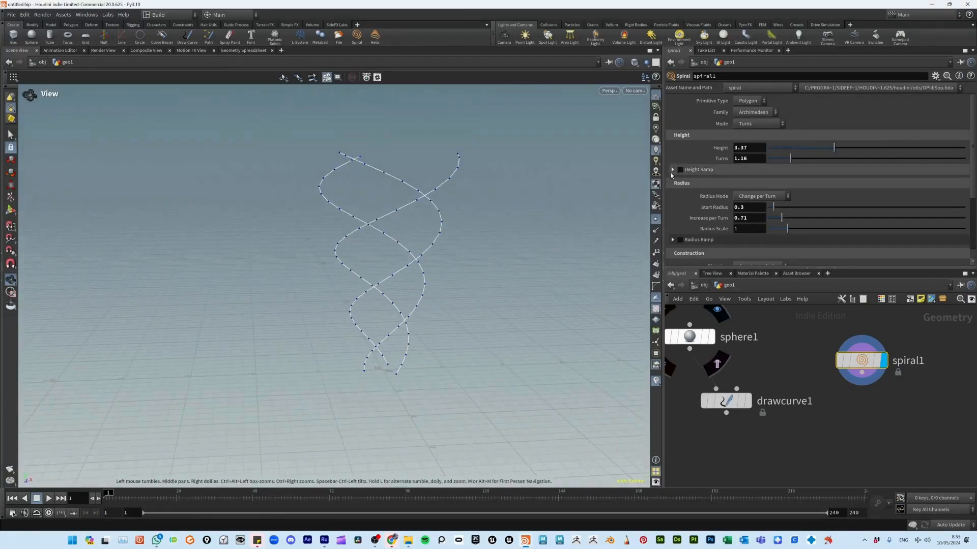
# - Enable and expand the spiral's height ramp, and set turns to 1.73 and height to 3.69
pyautogui.click(680, 170)
pyautogui.click(672, 169)
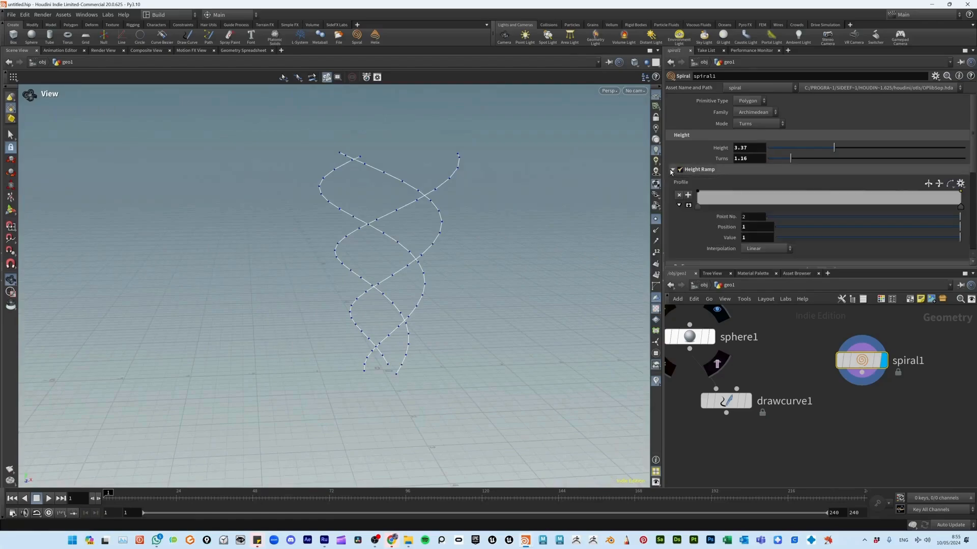
pyautogui.moveTo(790, 158); pyautogui.dragTo(841, 147)
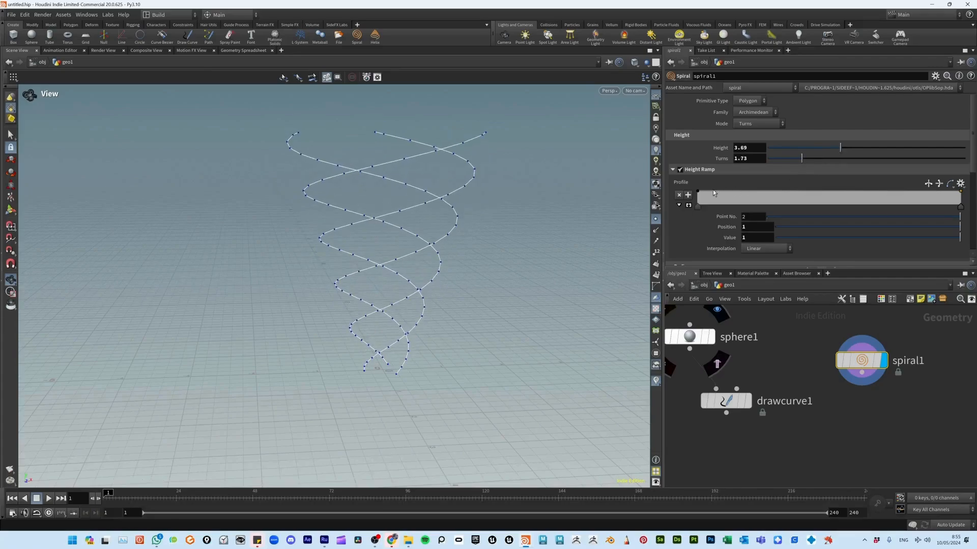
# - Add an intermediate point to the height ramp and shape the profile to rise from zero to a flat stretch at full value
pyautogui.moveTo(715, 192); pyautogui.dragTo(725, 199)
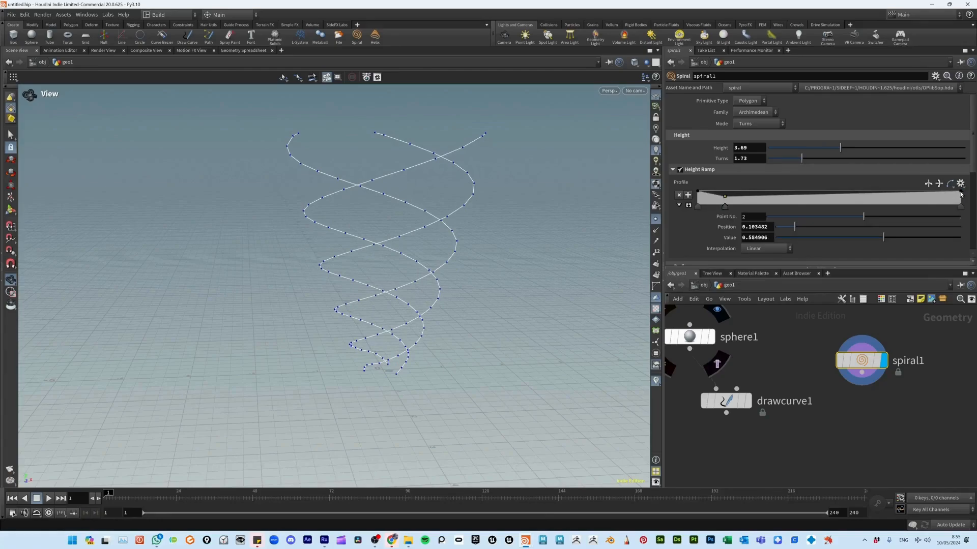
pyautogui.moveTo(961, 194); pyautogui.dragTo(960, 207)
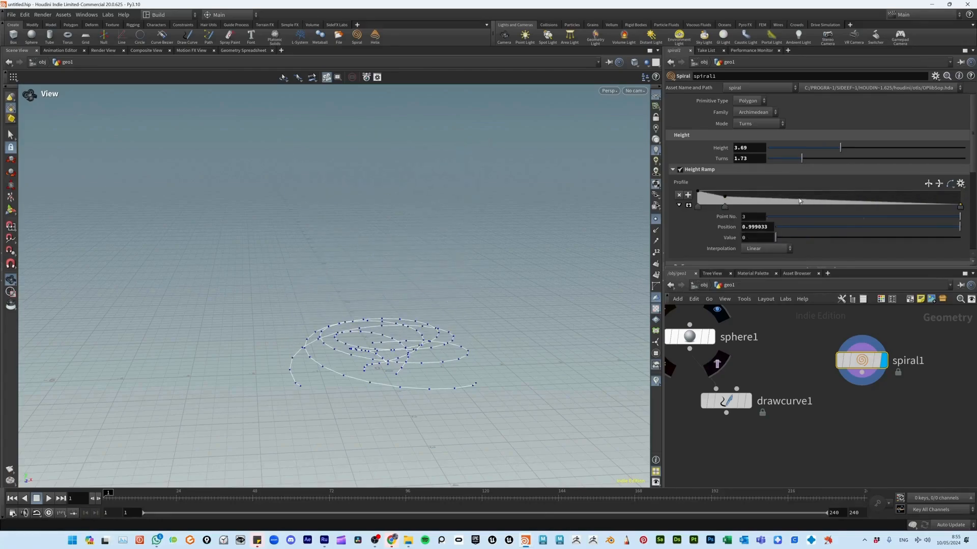
pyautogui.moveTo(725, 199); pyautogui.dragTo(758, 193)
pyautogui.moveTo(697, 192); pyautogui.dragTo(696, 216)
pyautogui.moveTo(379, 305); pyautogui.dragTo(376, 331)
pyautogui.moveTo(960, 205); pyautogui.dragTo(960, 191)
pyautogui.moveTo(757, 207); pyautogui.dragTo(800, 235)
# - Turn off the spiral's height ramp
pyautogui.scroll(-10, 712, 236)
pyautogui.scroll(3, 292, 224)
pyautogui.scroll(7, 671, 155)
pyautogui.click(680, 131)
pyautogui.scroll(-3, 539, 249)
pyautogui.click(656, 219)
pyautogui.moveTo(422, 244); pyautogui.dragTo(585, 217)
pyautogui.hotkey('space', 'g')
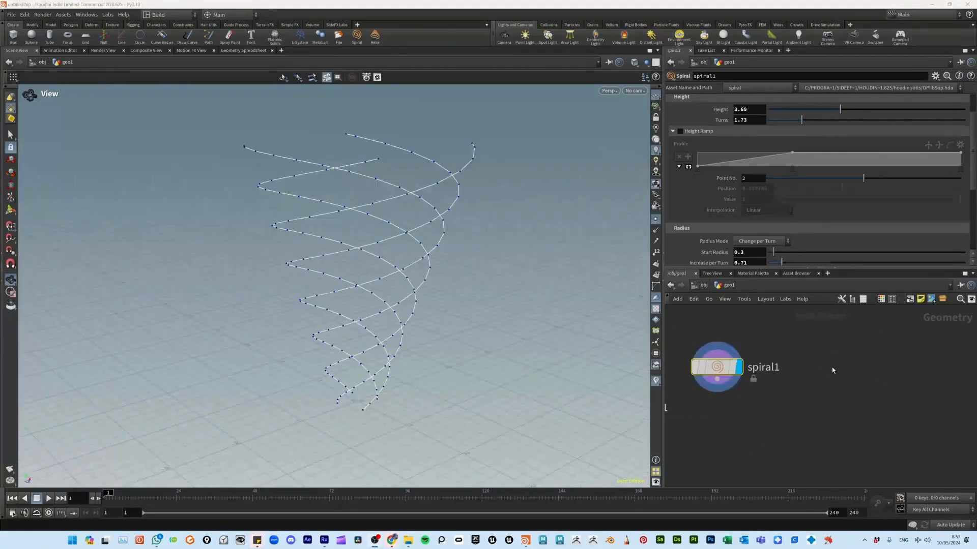
# - Add a Curve node beside the spiral node
pyautogui.press('Tab')
pyautogui.write('CURVE')
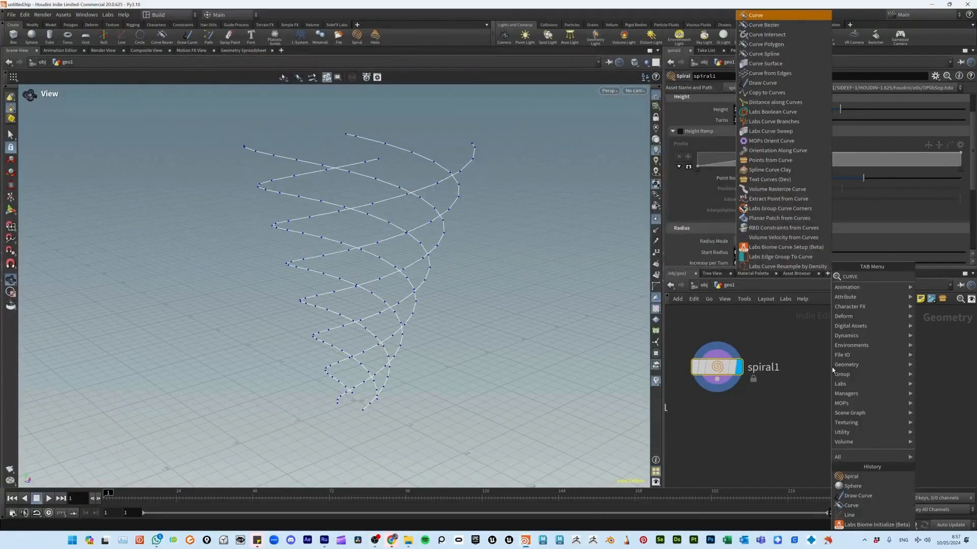
pyautogui.press('Return')
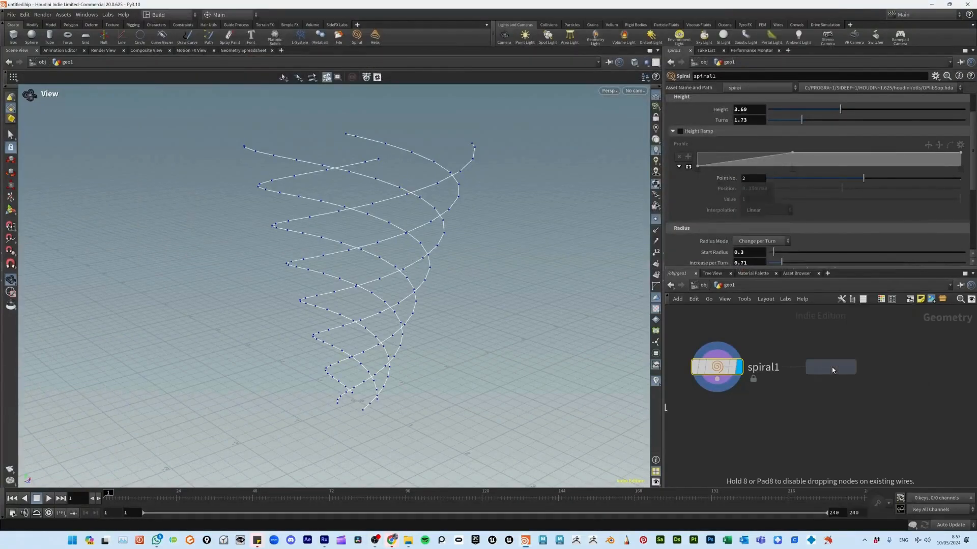
pyautogui.click(832, 368)
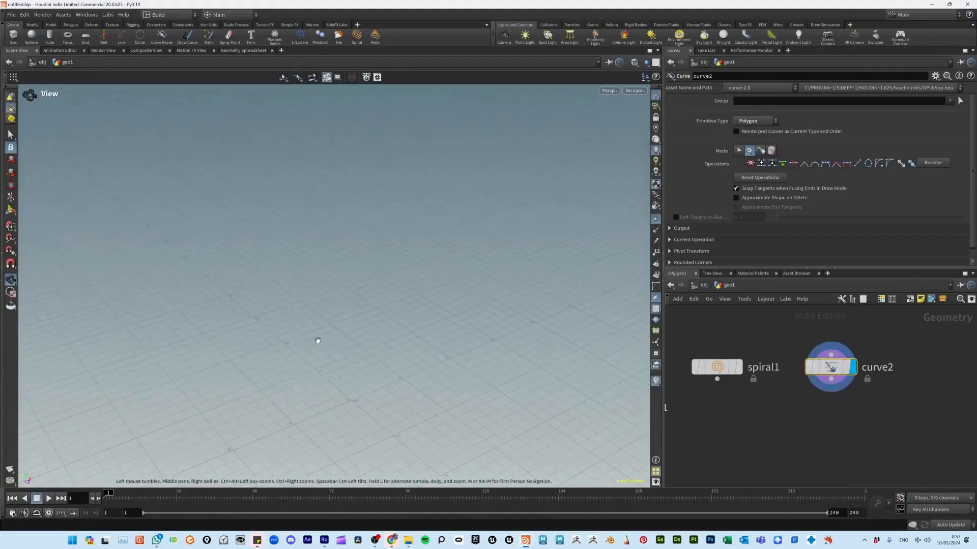
# - Draw an open, roughly C-shaped polygon curve of 11 points with the curve2 node and finish it
pyautogui.click(257, 291)
pyautogui.click(260, 361)
pyautogui.click(407, 297)
pyautogui.click(505, 280)
pyautogui.click(575, 297)
pyautogui.click(604, 231)
pyautogui.click(550, 181)
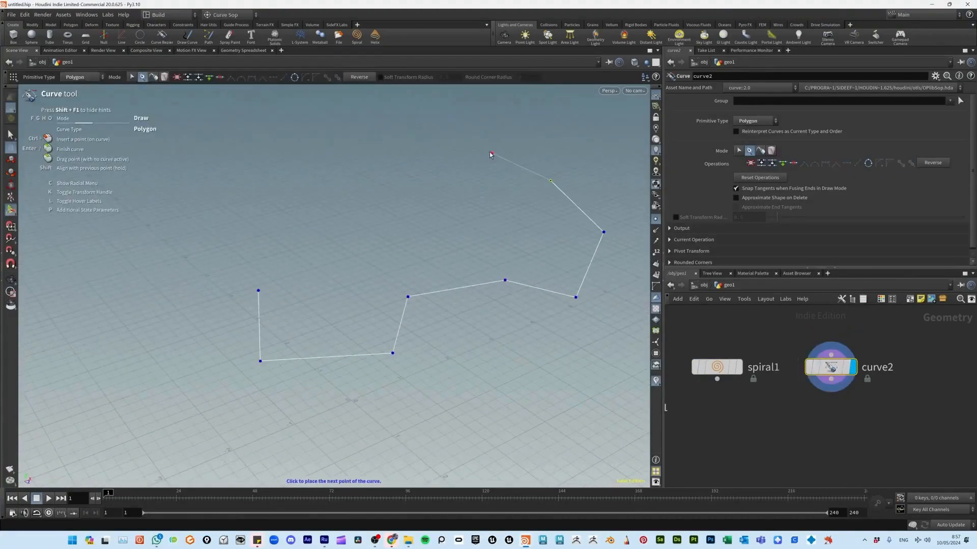
pyautogui.click(476, 151)
pyautogui.click(324, 168)
pyautogui.click(245, 211)
pyautogui.press('Escape')
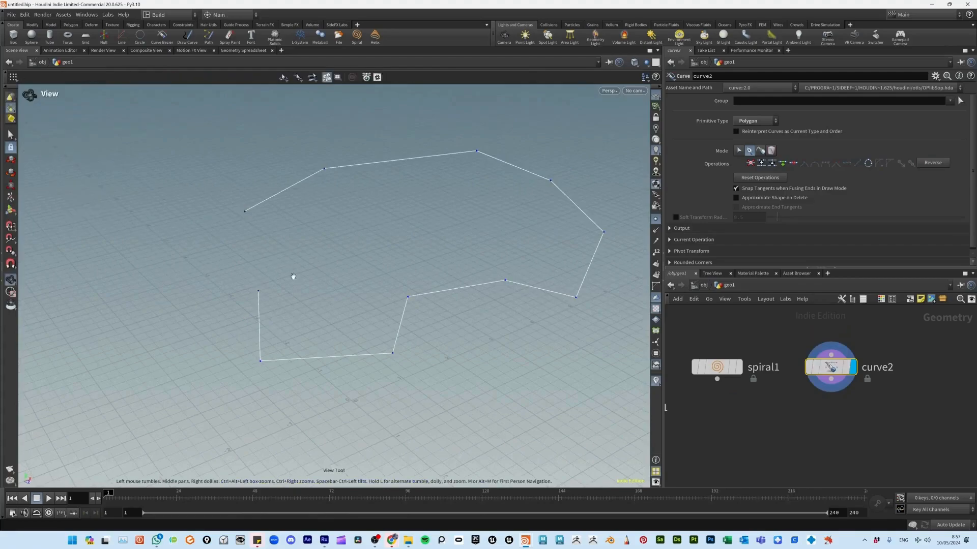
# - Connect a Resample node to the output of curve2 and display its result
pyautogui.moveTo(293, 277); pyautogui.dragTo(475, 264)
pyautogui.moveTo(786, 415); pyautogui.dragTo(784, 381, button='middle')
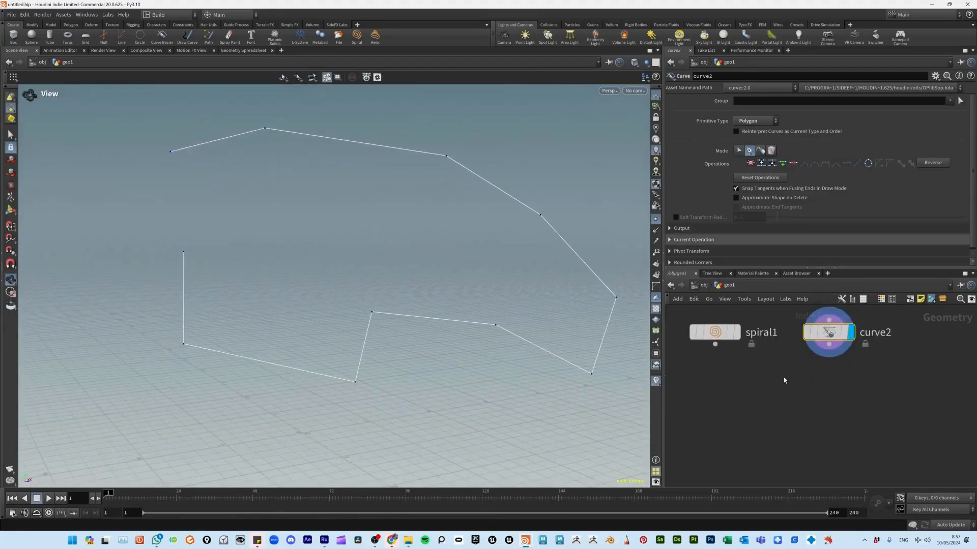
pyautogui.moveTo(820, 337)
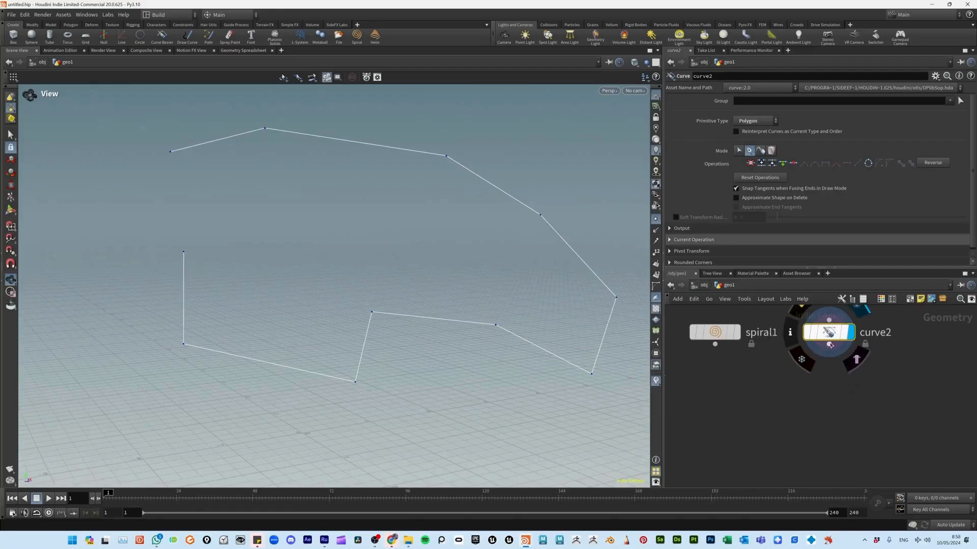
pyautogui.moveTo(829, 345); pyautogui.dragTo(825, 386)
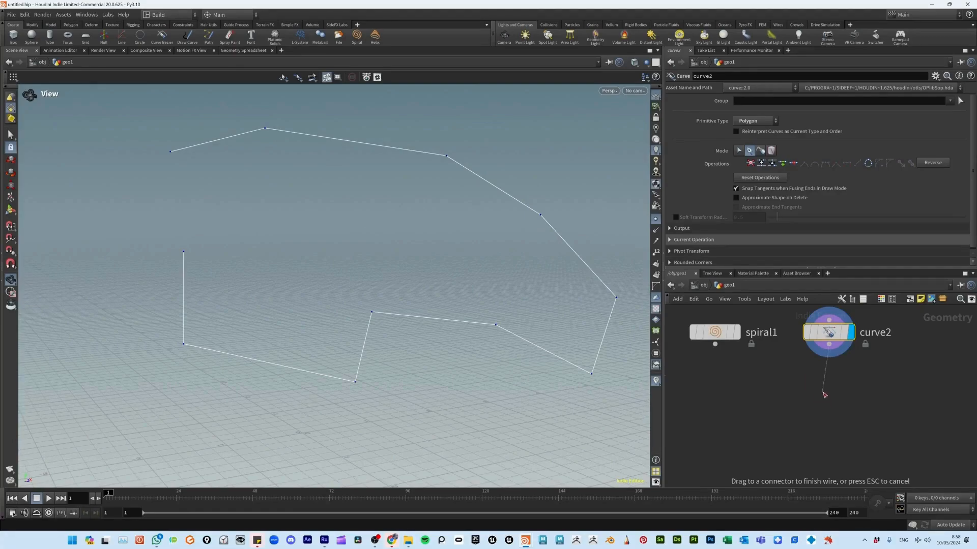
pyautogui.moveTo(825, 394); pyautogui.dragTo(824, 394)
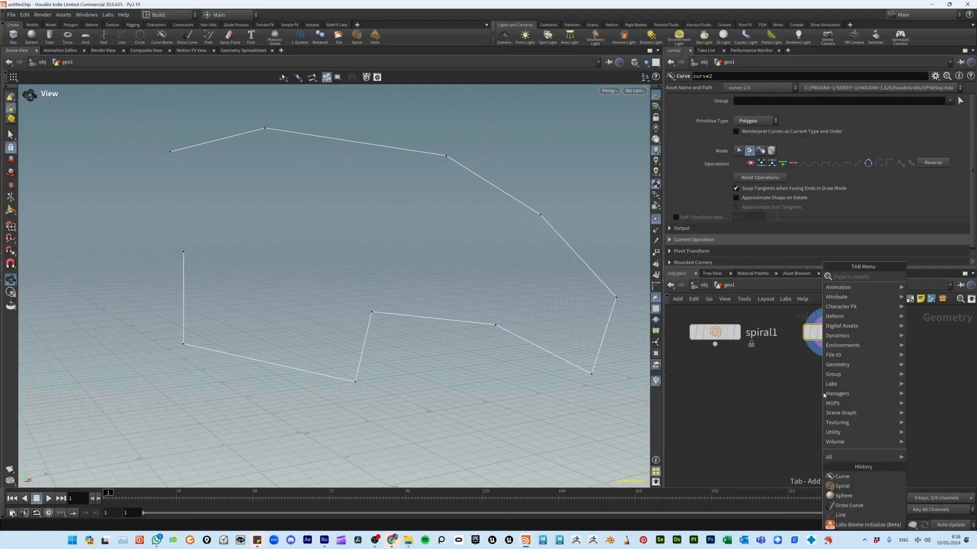
pyautogui.write('RESAMPL')
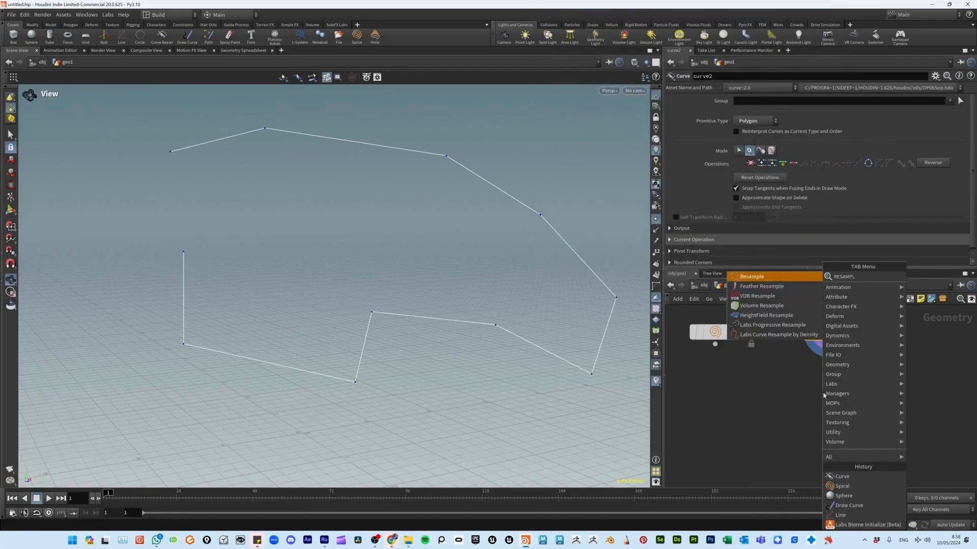
pyautogui.press('Return')
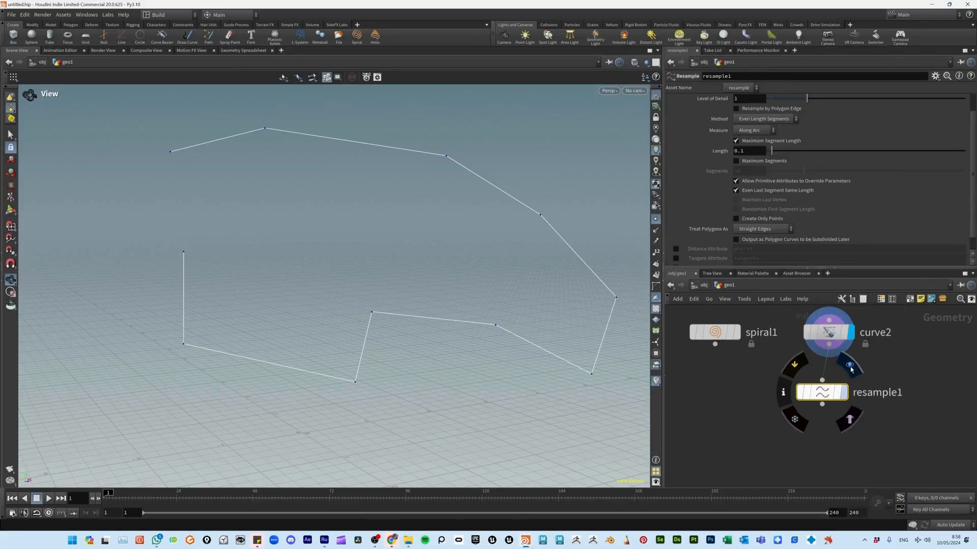
pyautogui.click(850, 367)
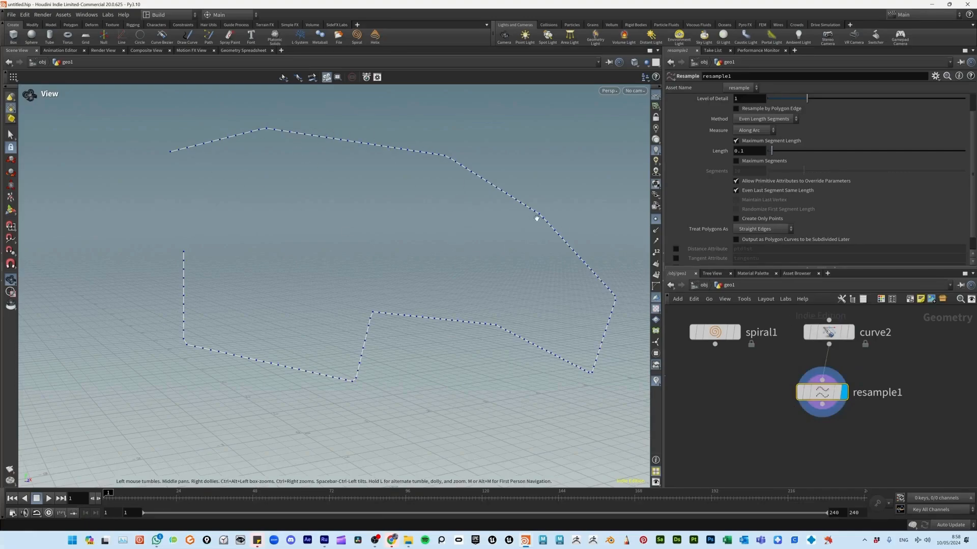
# - Set the Resample node's maximum segment length to 0.258
pyautogui.scroll(2, 749, 197)
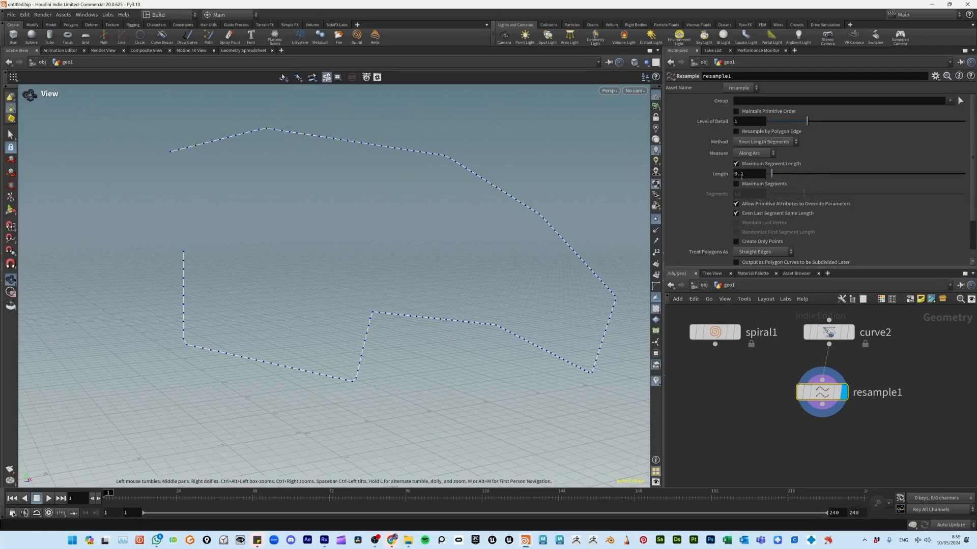
pyautogui.moveTo(772, 174); pyautogui.dragTo(796, 178)
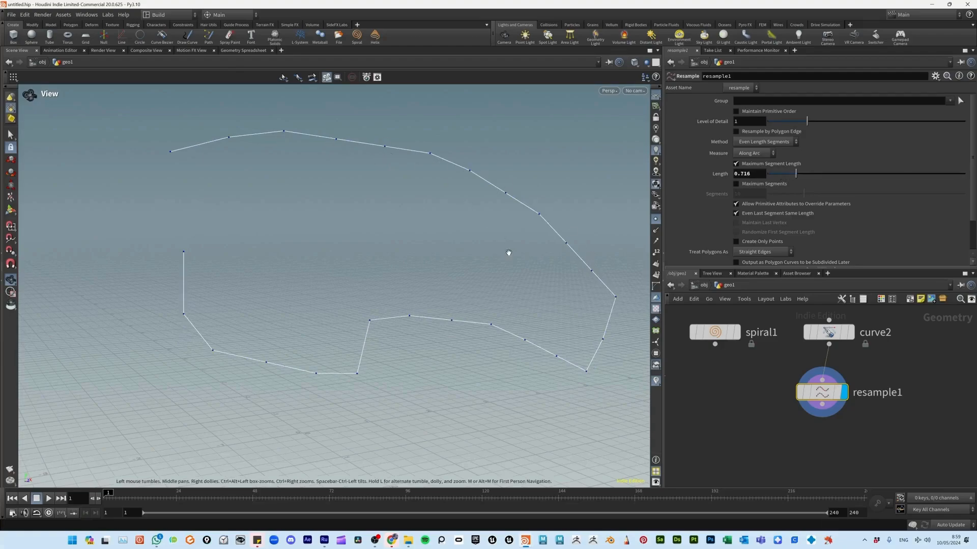
pyautogui.moveTo(796, 174); pyautogui.dragTo(777, 173)
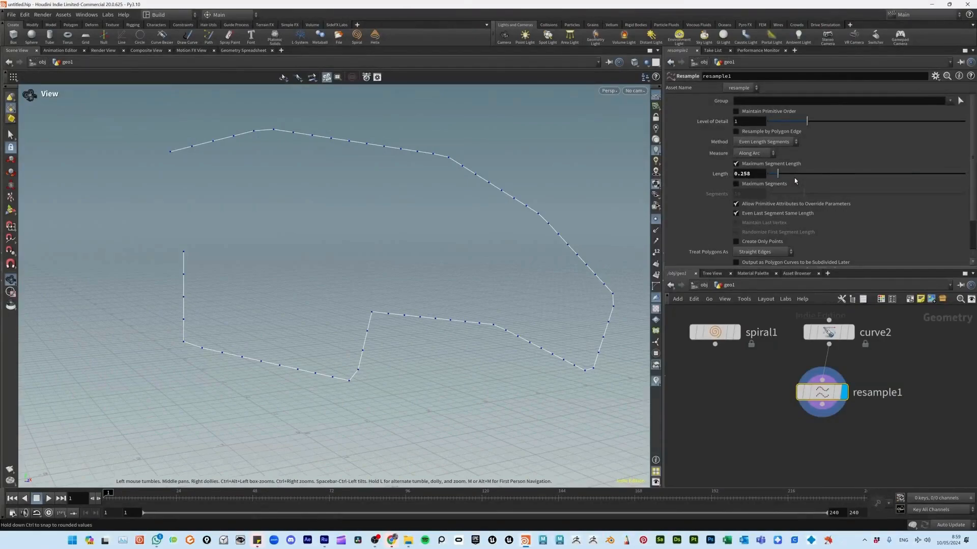
# - Resample by Maximum Segments instead of segment length, treating polygons as Subdivision Curves, with 47 segments
pyautogui.click(735, 165)
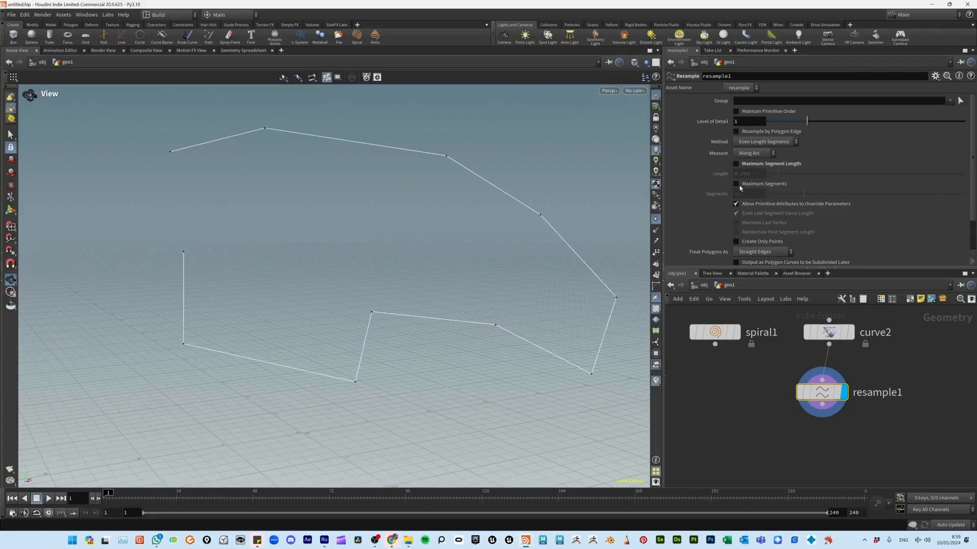
pyautogui.moveTo(803, 193)
pyautogui.mouseDown()
pyautogui.moveTo(771, 196)
pyautogui.moveTo(872, 198)
pyautogui.moveTo(812, 198)
pyautogui.mouseUp()
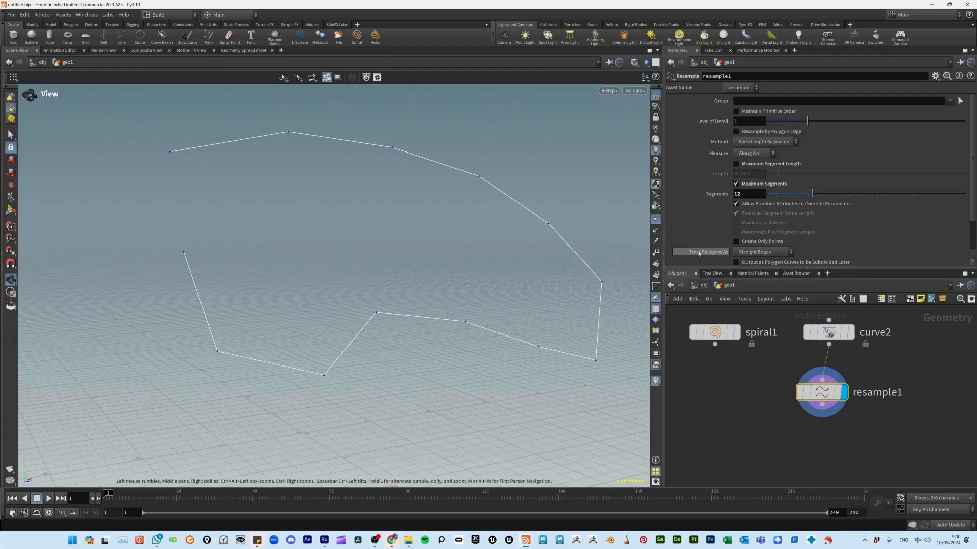
pyautogui.click(768, 253)
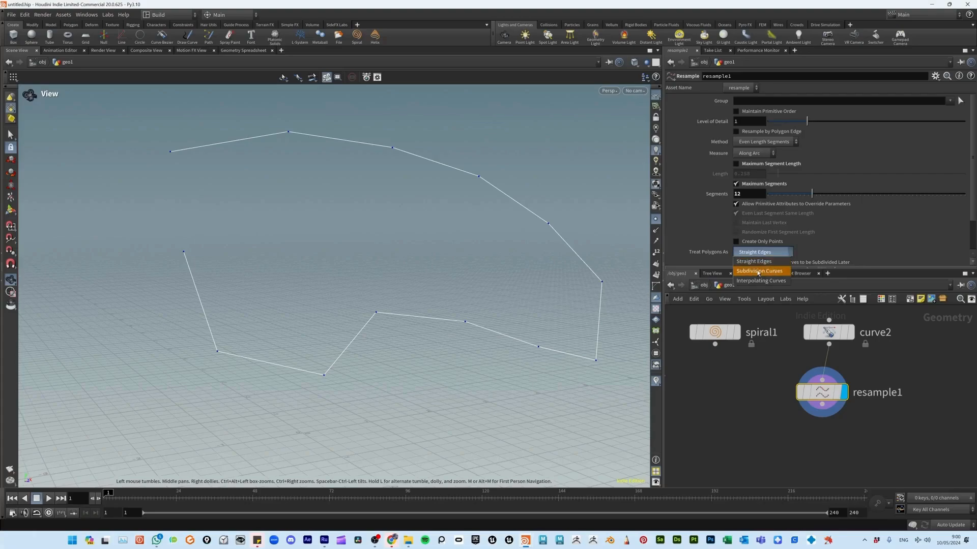
pyautogui.click(764, 272)
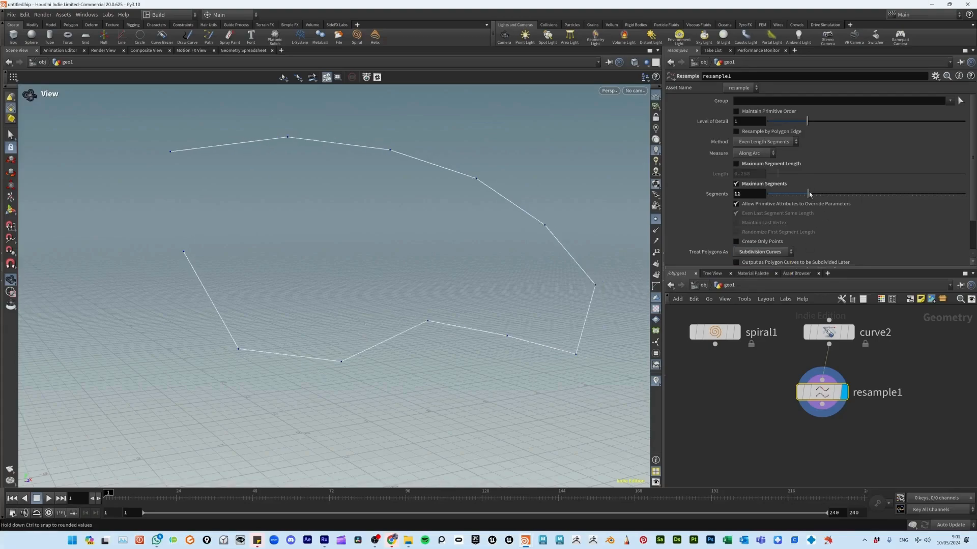
pyautogui.moveTo(809, 193); pyautogui.dragTo(954, 193)
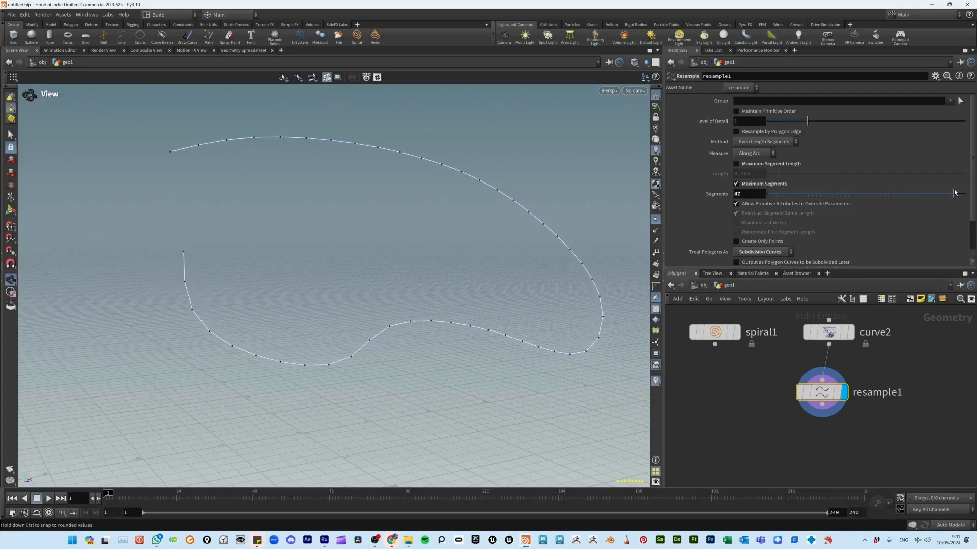
# - Return the resampling to Maximum Segment Length with a length of 0.148 and compare the result with the original curve2
pyautogui.click(751, 184)
pyautogui.click(756, 164)
pyautogui.moveTo(780, 175)
pyautogui.mouseDown()
pyautogui.moveTo(816, 173)
pyautogui.moveTo(775, 169)
pyautogui.mouseUp()
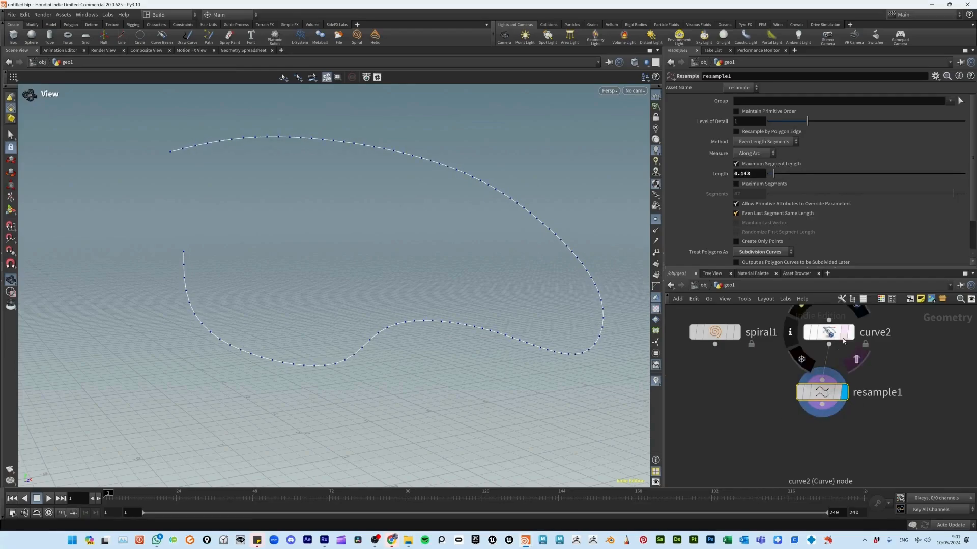
pyautogui.click(850, 333)
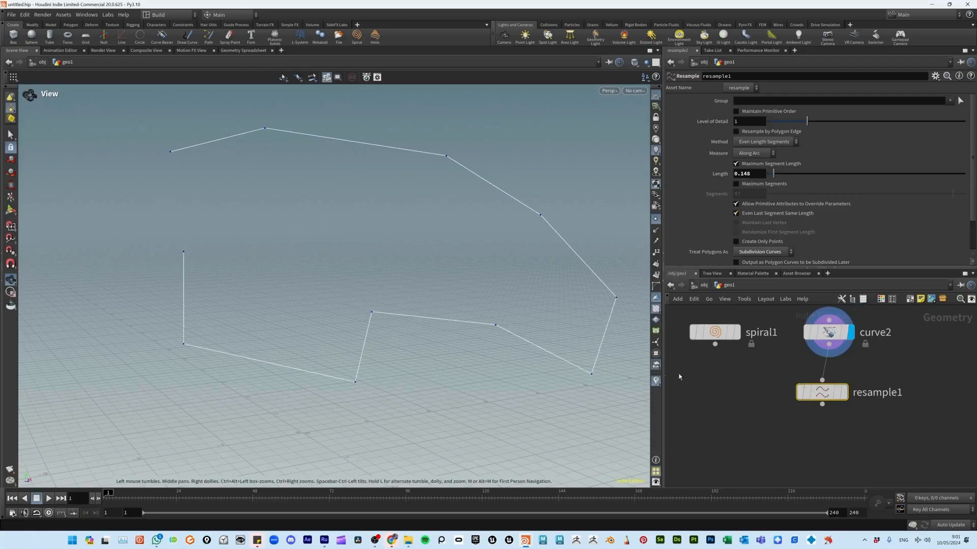
pyautogui.click(844, 392)
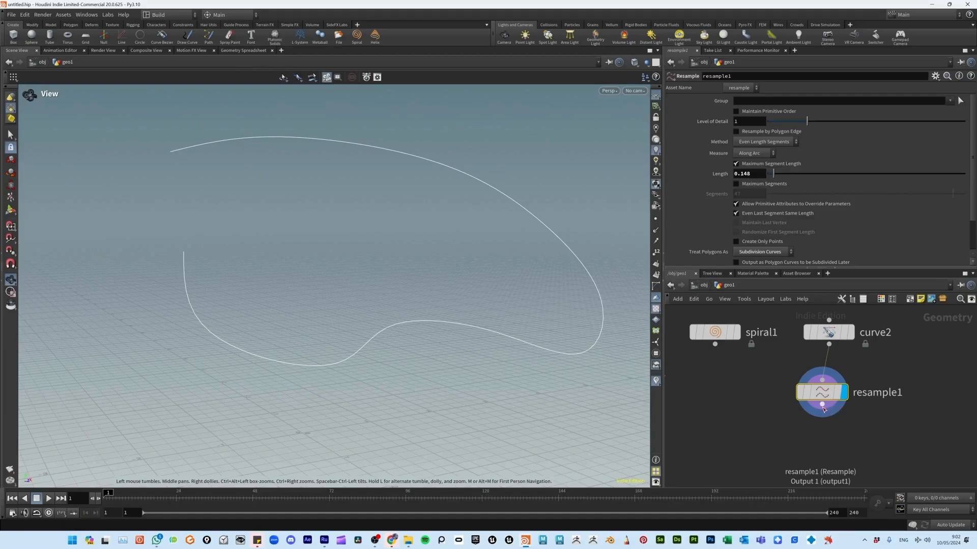
# - Connect a Sweep node to the output of resample1 and display its result
pyautogui.moveTo(822, 406); pyautogui.dragTo(821, 433)
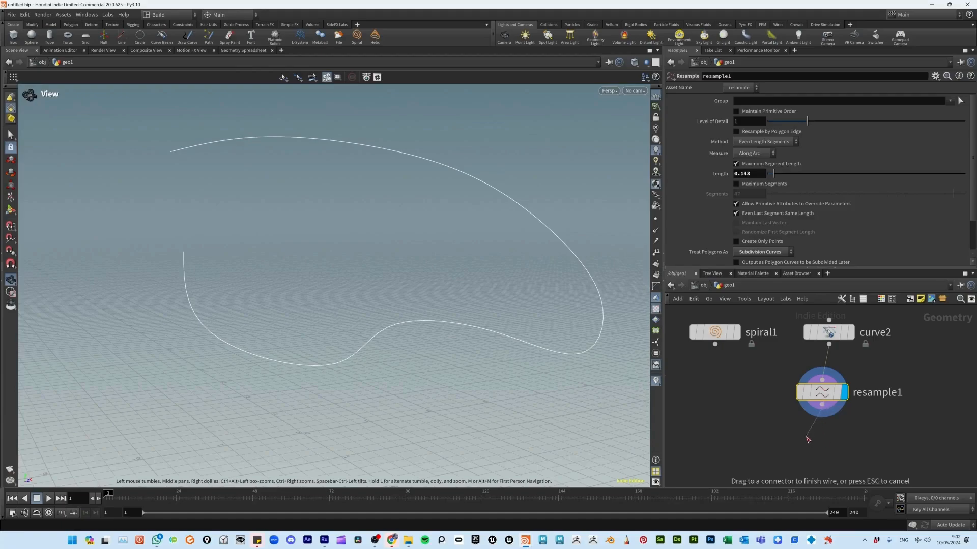
pyautogui.click(808, 440)
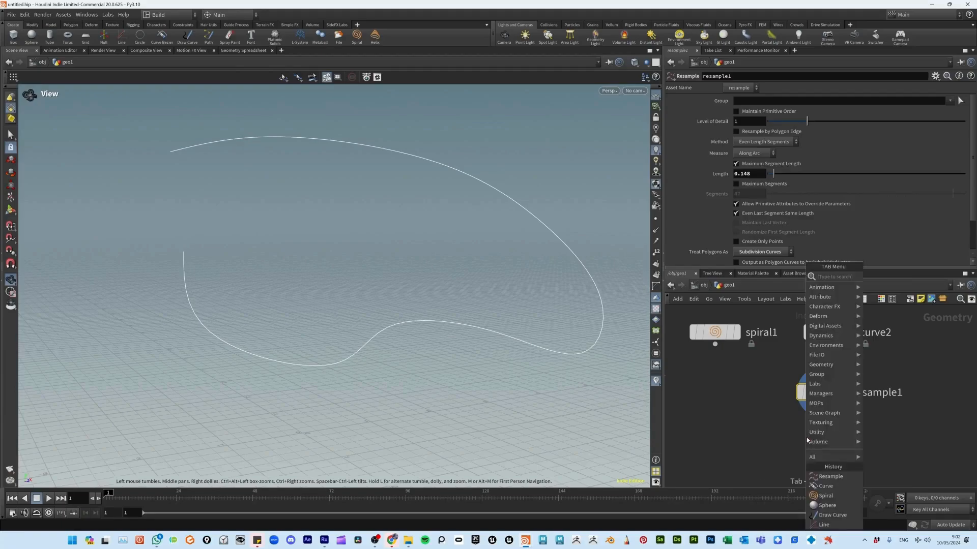
pyautogui.write('SWEEP')
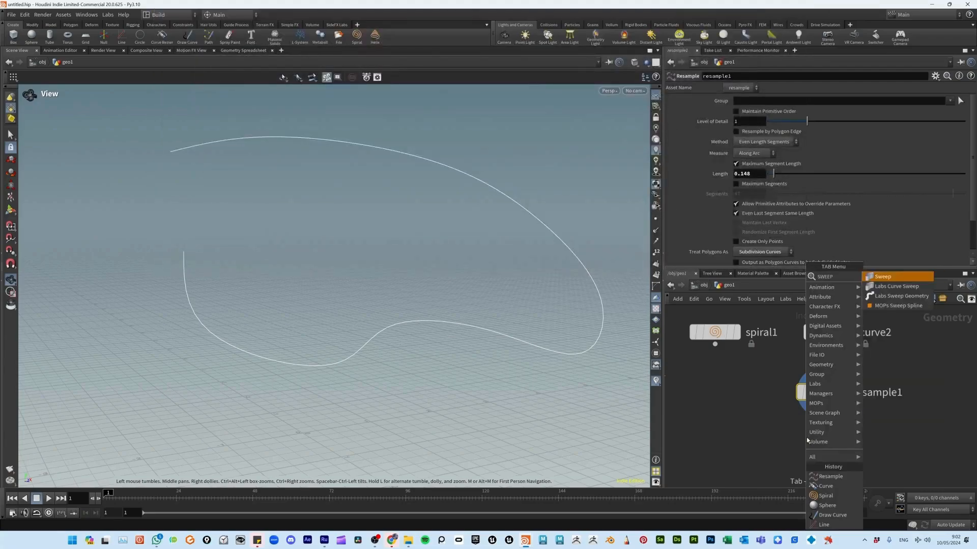
pyautogui.press('Return')
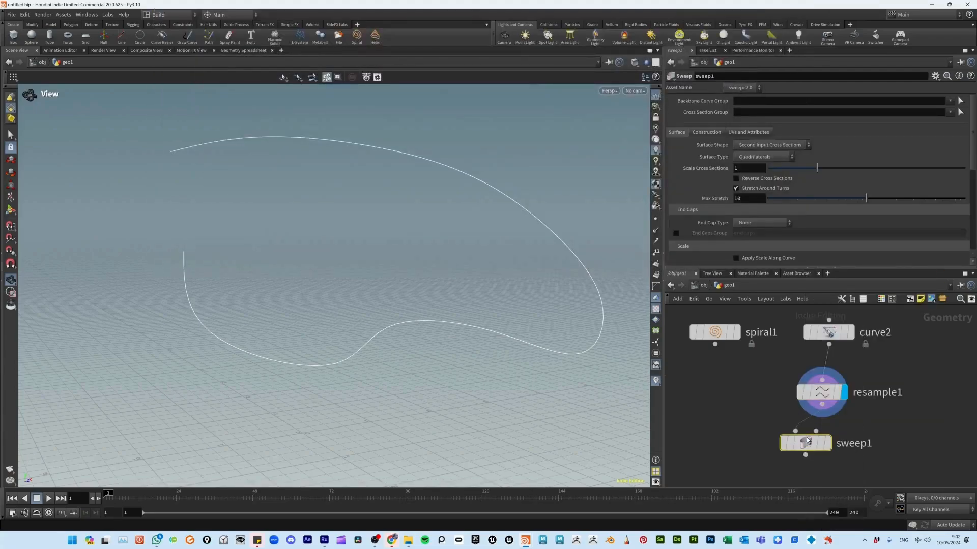
pyautogui.moveTo(807, 439)
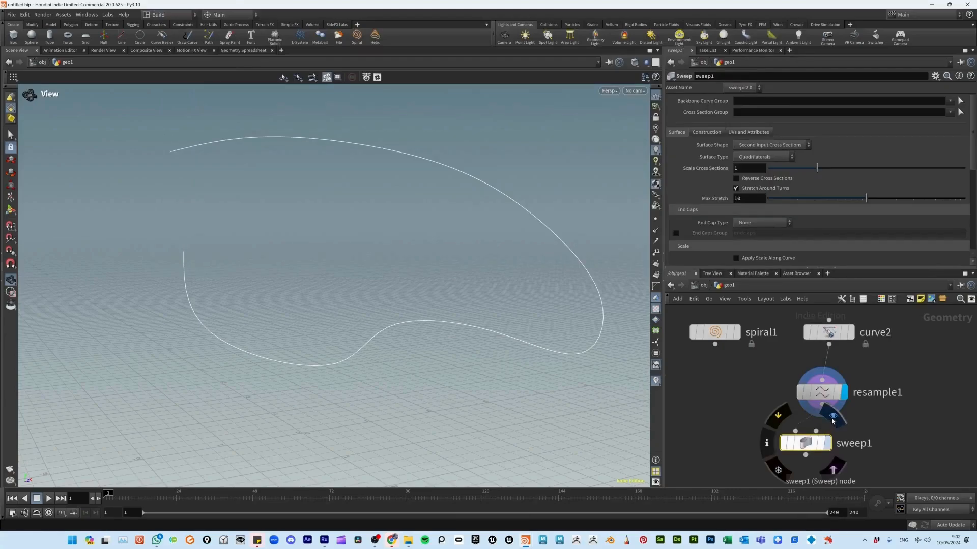
pyautogui.click(833, 418)
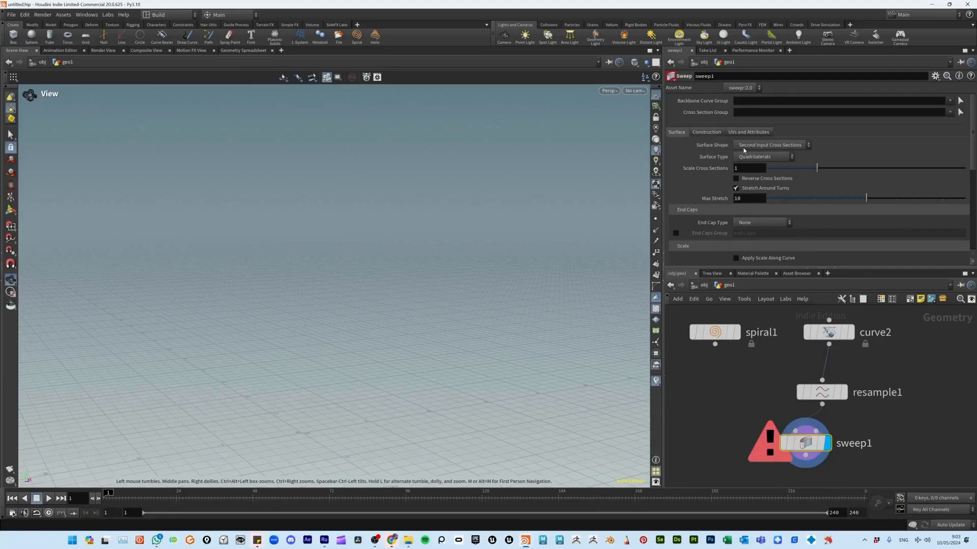
# - Set the sweep's surface shape to Round Tube with 10 columns and a radius of 0.079
pyautogui.click(763, 148)
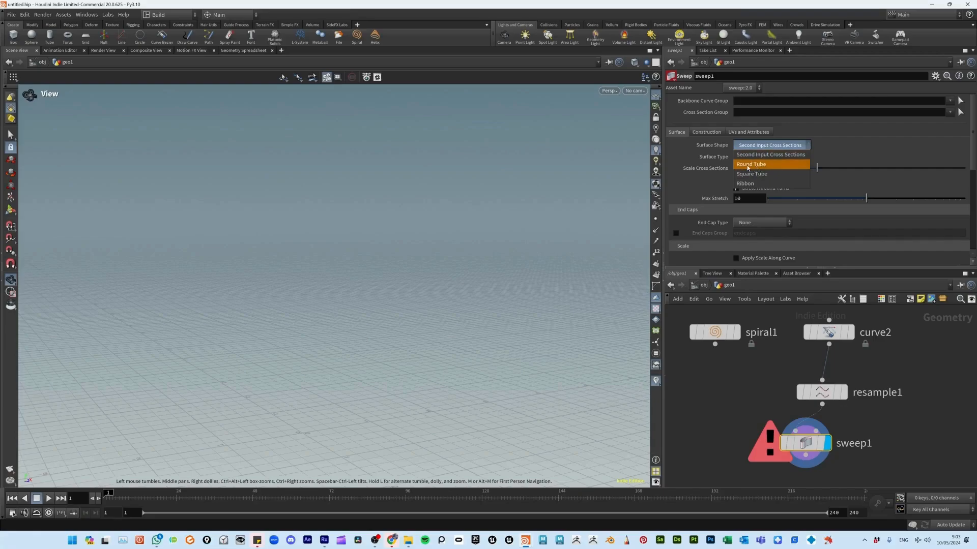
pyautogui.click(754, 164)
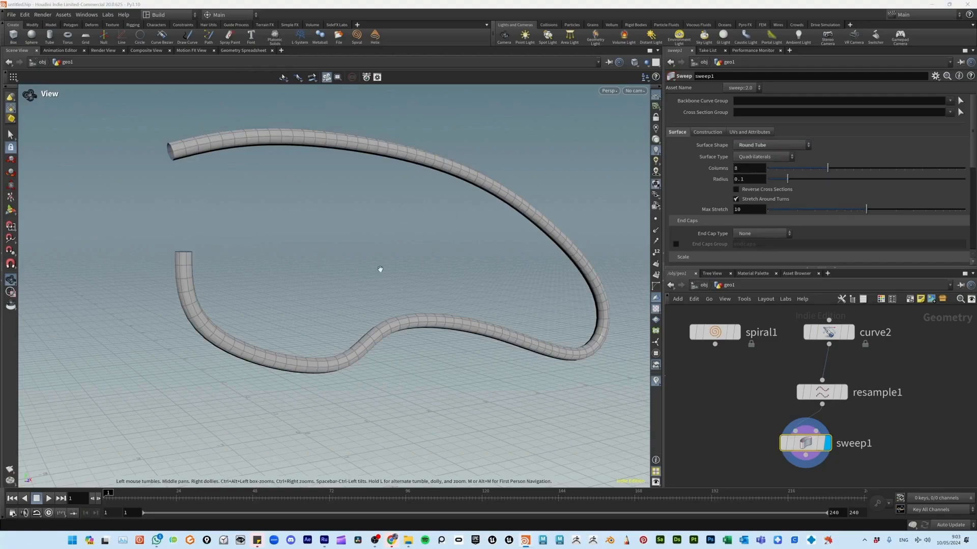
pyautogui.moveTo(787, 179); pyautogui.dragTo(845, 175)
pyautogui.click(809, 170)
pyautogui.moveTo(790, 182); pyautogui.dragTo(783, 183)
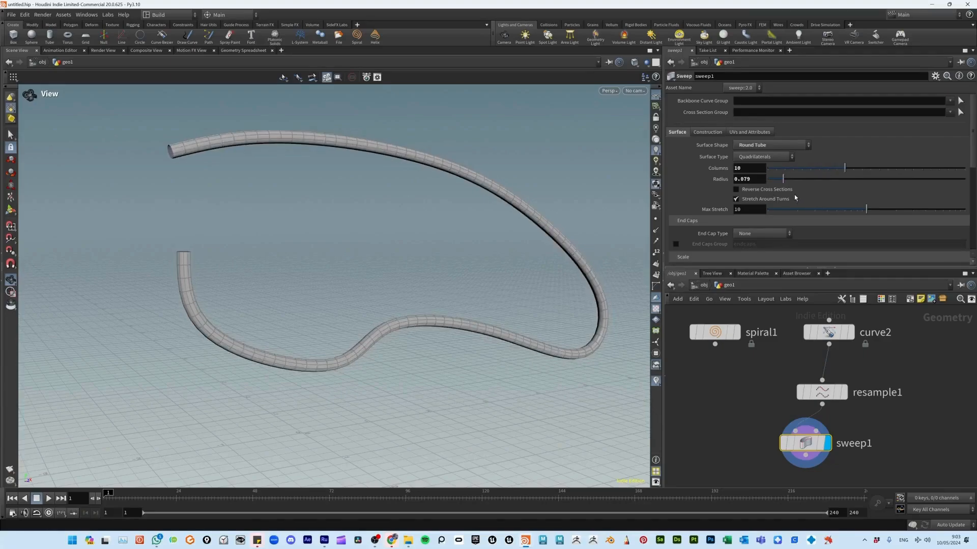
# - Coarsen the tube by setting the length of resample1 to 0.916
pyautogui.click(822, 393)
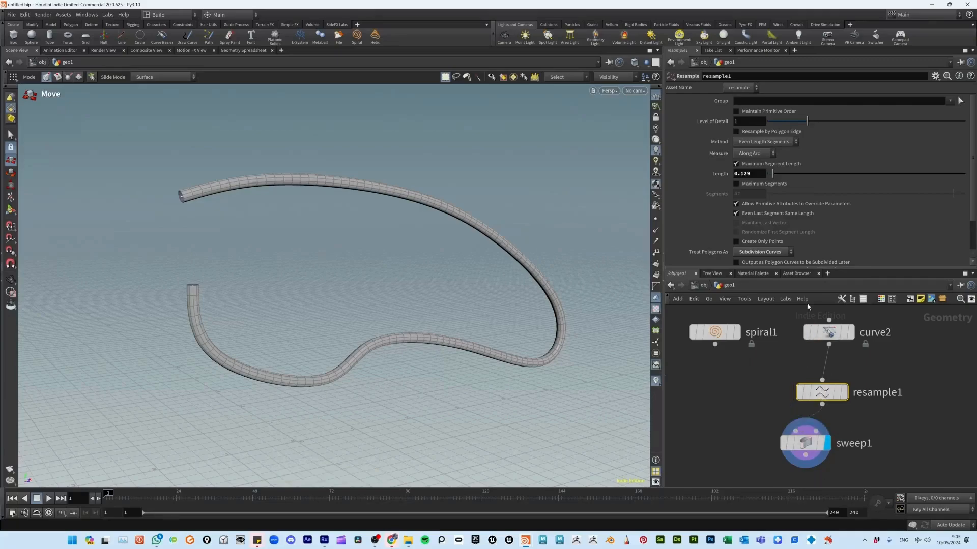
pyautogui.moveTo(773, 173); pyautogui.dragTo(803, 173)
pyautogui.moveTo(806, 456)
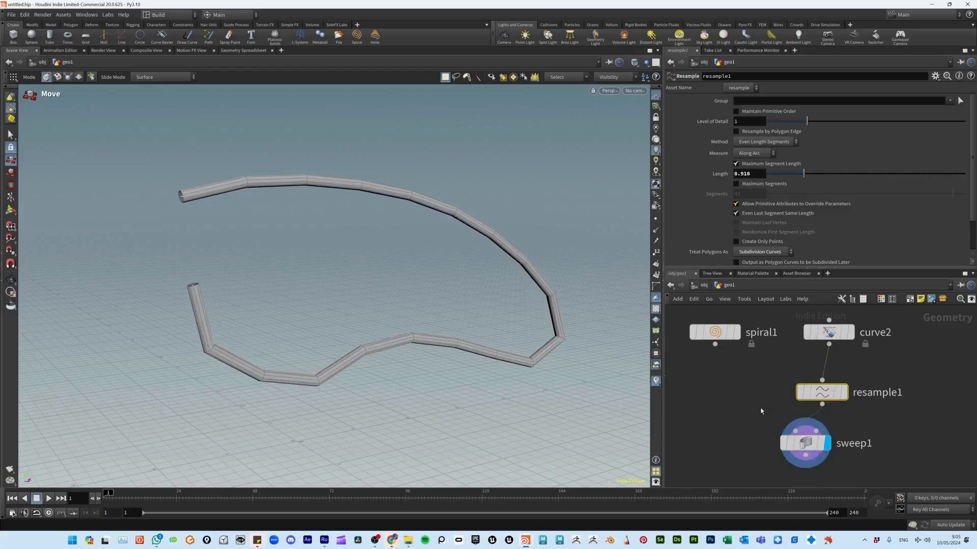
# - Edit curve2 by moving its upper and outer anchor points outward and its lower points downward to widen the tube's shape
pyautogui.press('Return')
pyautogui.moveTo(572, 311); pyautogui.dragTo(611, 297)
pyautogui.moveTo(506, 240); pyautogui.dragTo(542, 189)
pyautogui.moveTo(422, 192); pyautogui.dragTo(412, 137)
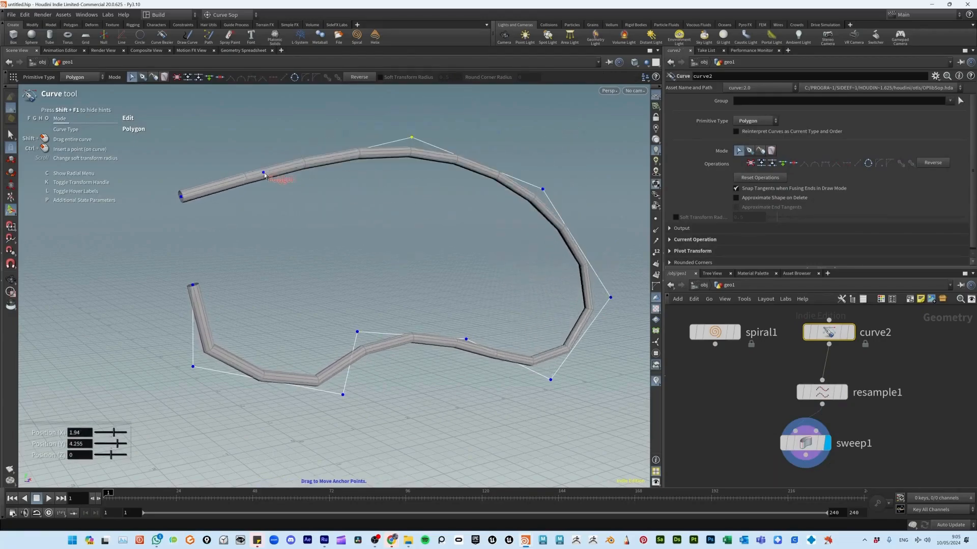
pyautogui.moveTo(264, 173); pyautogui.dragTo(258, 119)
pyautogui.moveTo(357, 332); pyautogui.dragTo(423, 461)
pyautogui.moveTo(498, 355); pyautogui.dragTo(550, 454)
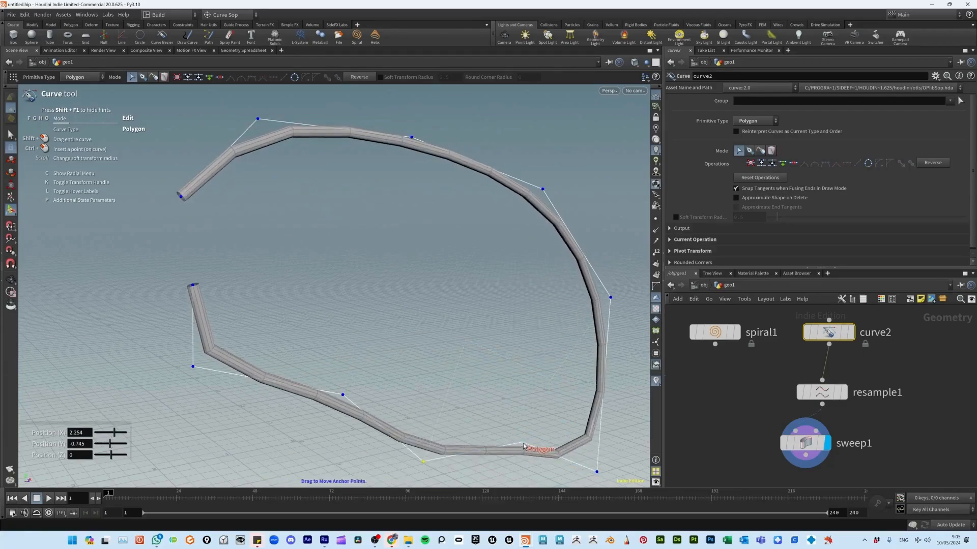
# - Delete two anchor points of curve2, one on the lower edge and the outermost one, and select resample1
pyautogui.click(522, 445)
pyautogui.press('Delete')
pyautogui.click(611, 298)
pyautogui.press('Delete')
pyautogui.click(821, 392)
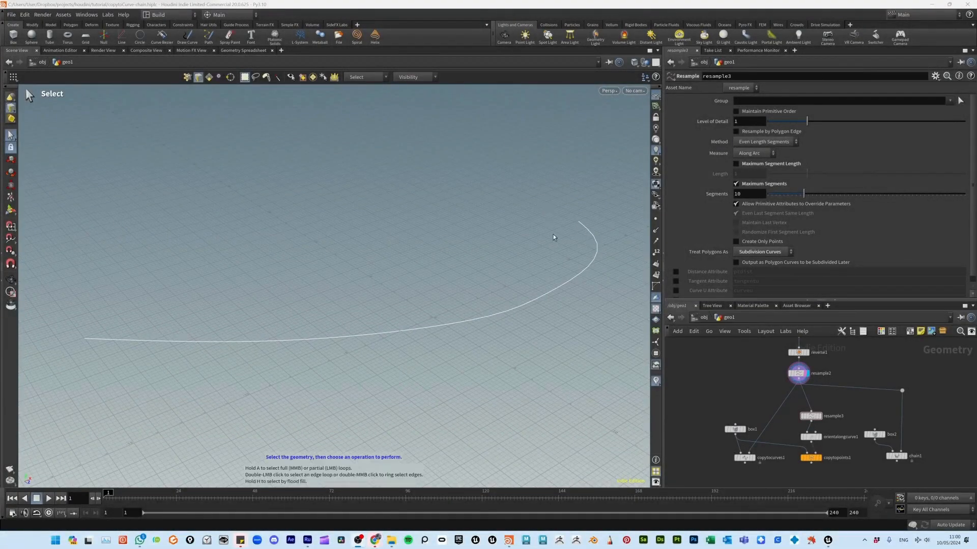
pyautogui.scroll(3, 752, 460)
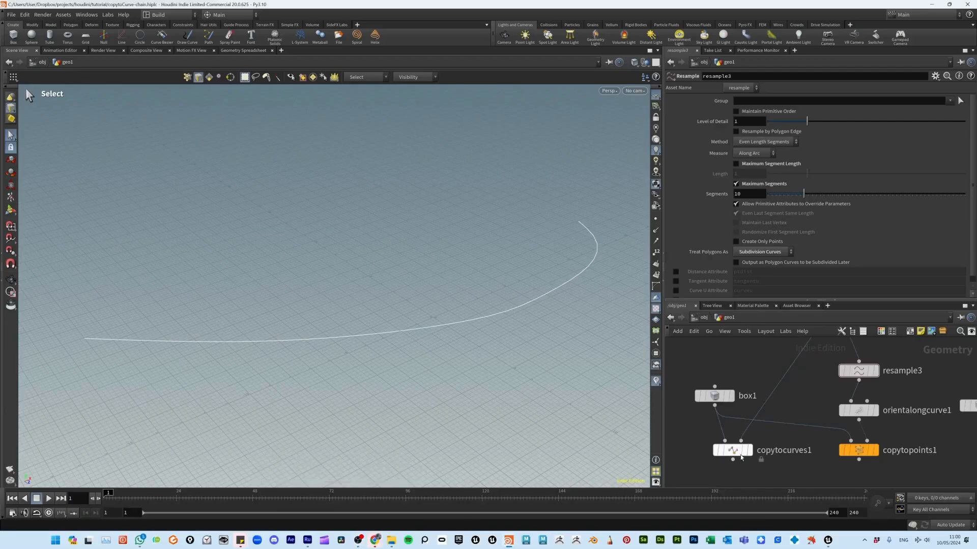
# - Display the copytocurves1 result, its source box1, and copytocurves1 again to compare the single box with the copies along the curve
pyautogui.moveTo(741, 454)
pyautogui.click(754, 429)
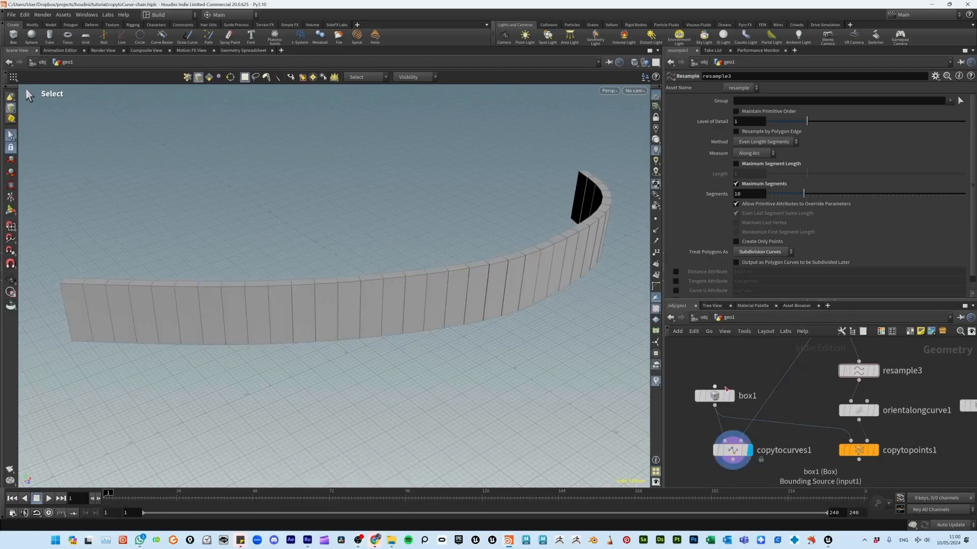
pyautogui.click(734, 377)
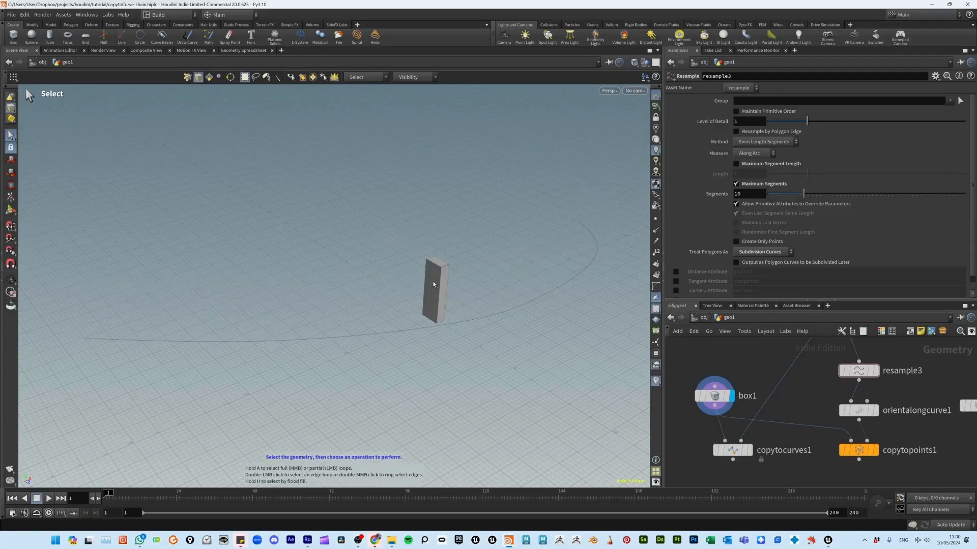
pyautogui.moveTo(733, 450)
pyautogui.click(753, 429)
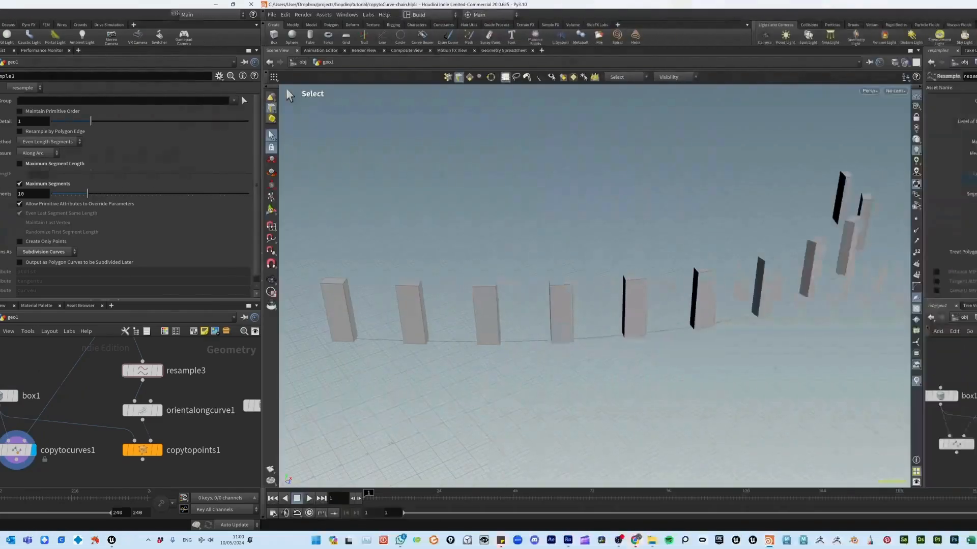
# - Display copytopoints1 and set the maximum segments of resample3 to 18
pyautogui.moveTo(830, 443)
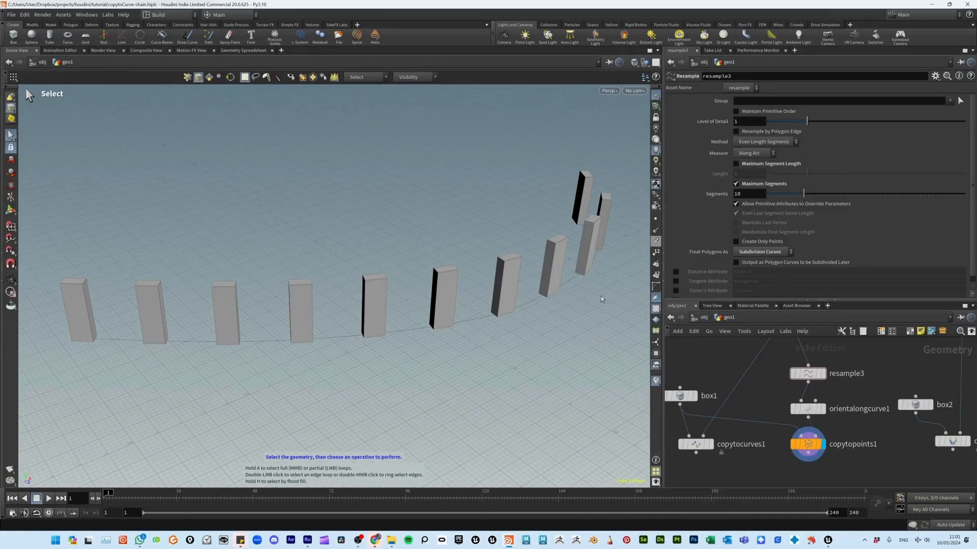
pyautogui.click(808, 373)
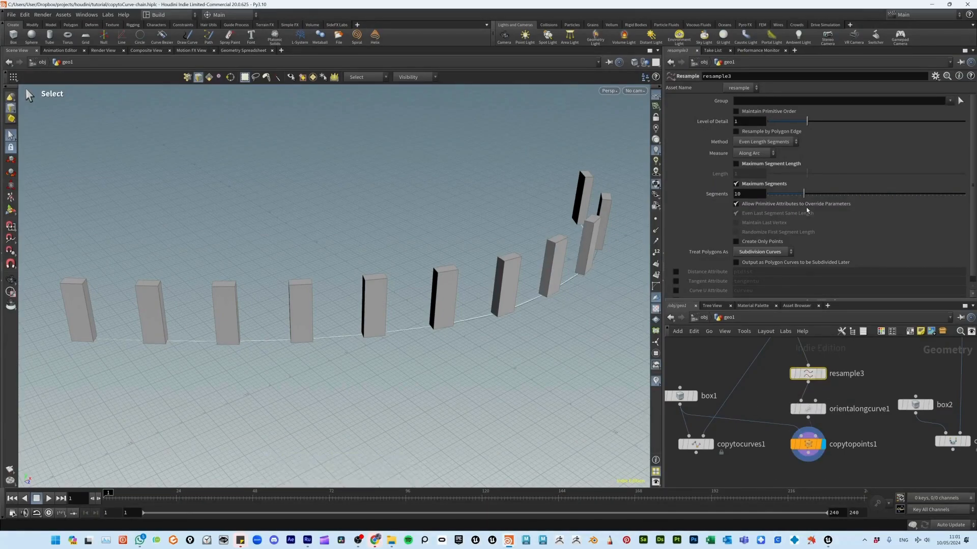
pyautogui.moveTo(803, 195); pyautogui.dragTo(836, 192)
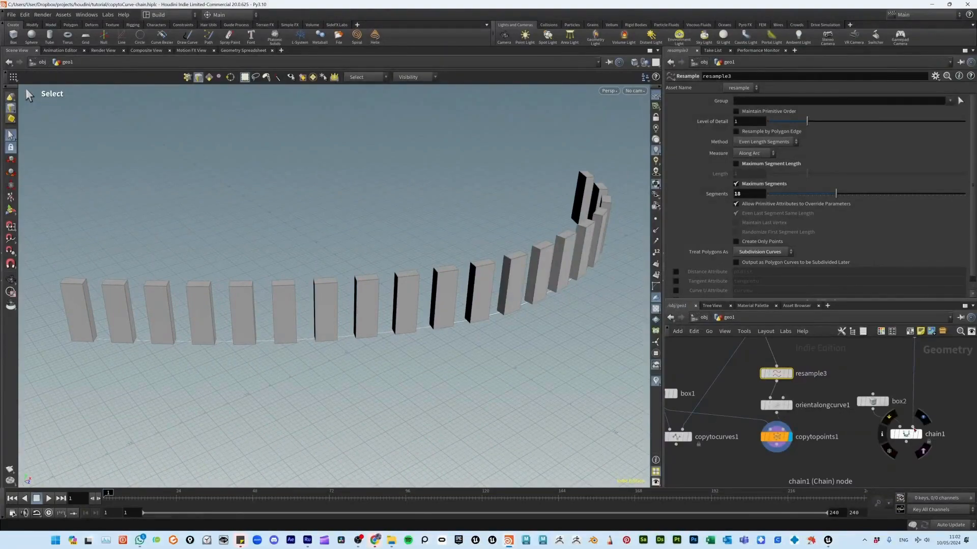
# - Compare the chain1 result along the curve with its straight source geometry in box2
pyautogui.click(917, 433)
pyautogui.click(883, 403)
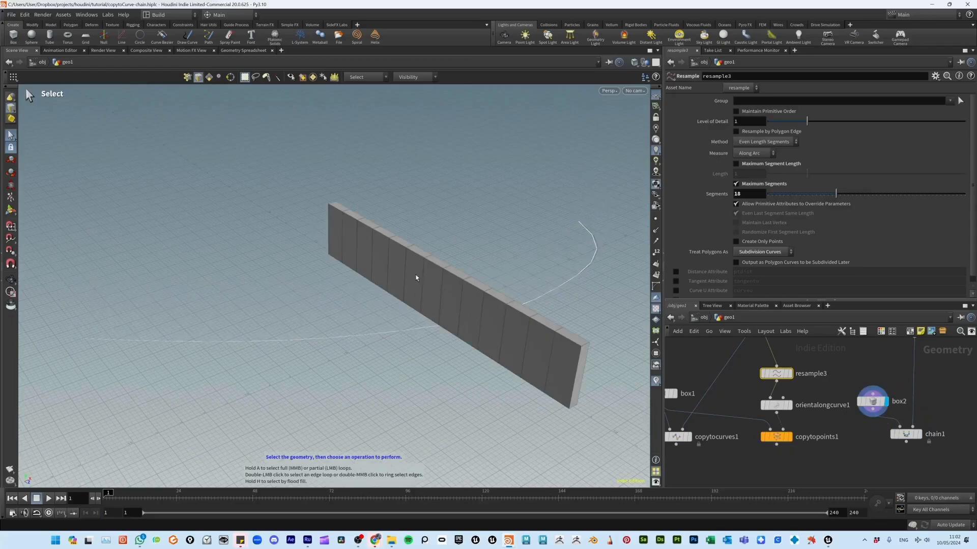
pyautogui.click(915, 434)
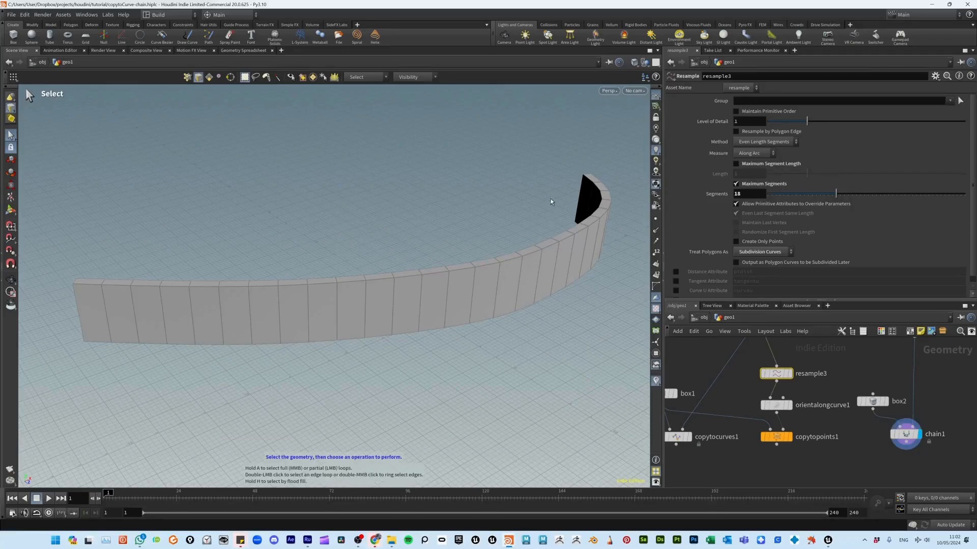
pyautogui.click(873, 401)
pyautogui.moveTo(913, 132); pyautogui.dragTo(844, 141, button='middle')
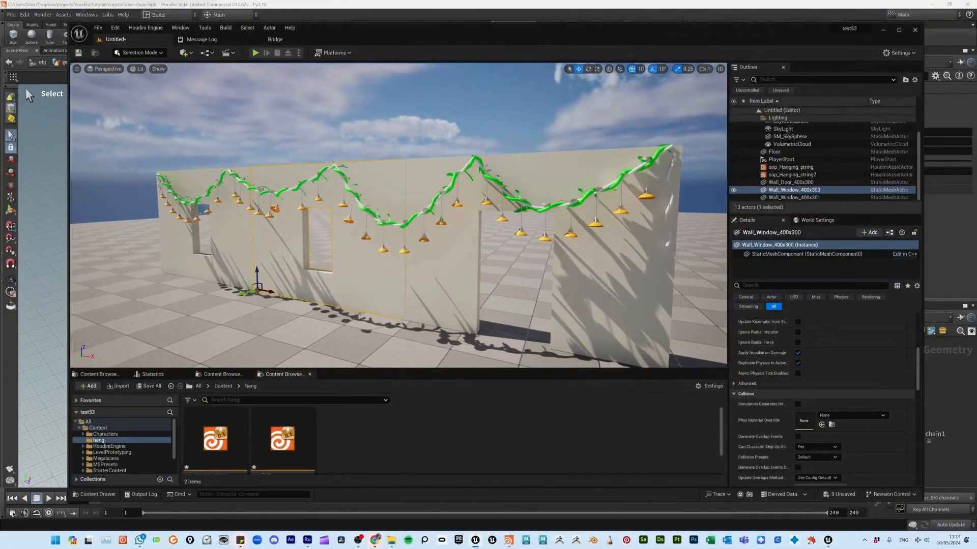
# - Switch to Unreal Engine, select sop_Hanging_string2, and turn its Vines option off and its Cable option on
pyautogui.click(792, 174)
pyautogui.click(670, 192)
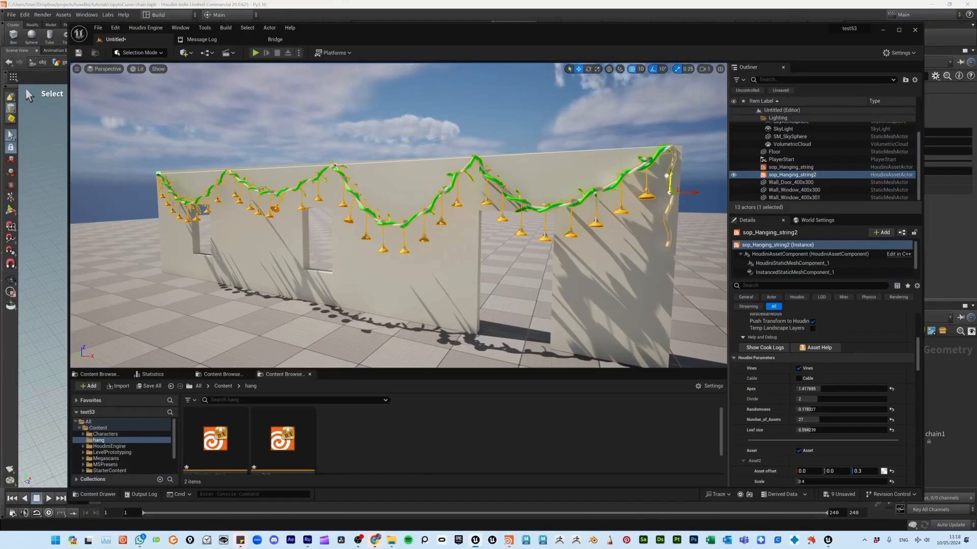
pyautogui.click(799, 368)
pyautogui.click(799, 379)
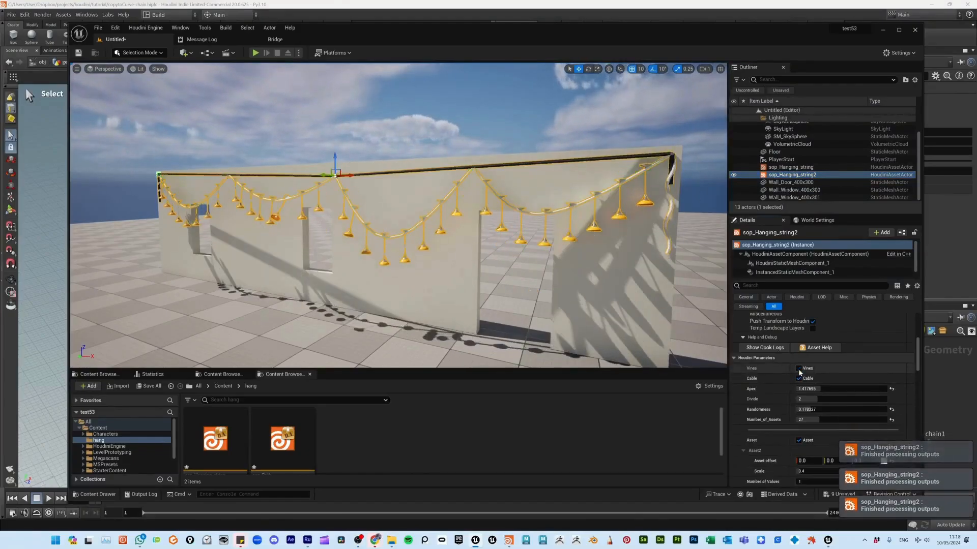
# - Re-enable Vines on the hanging string and set Number_of_Assets to 19, Randomness to about 0.225 and Leaf size to about 0.435
pyautogui.click(798, 369)
pyautogui.moveTo(839, 389); pyautogui.dragTo(840, 420)
pyautogui.moveTo(839, 420); pyautogui.dragTo(815, 420)
pyautogui.moveTo(815, 431)
pyautogui.mouseDown()
pyautogui.moveTo(836, 430)
pyautogui.moveTo(820, 430)
pyautogui.mouseUp()
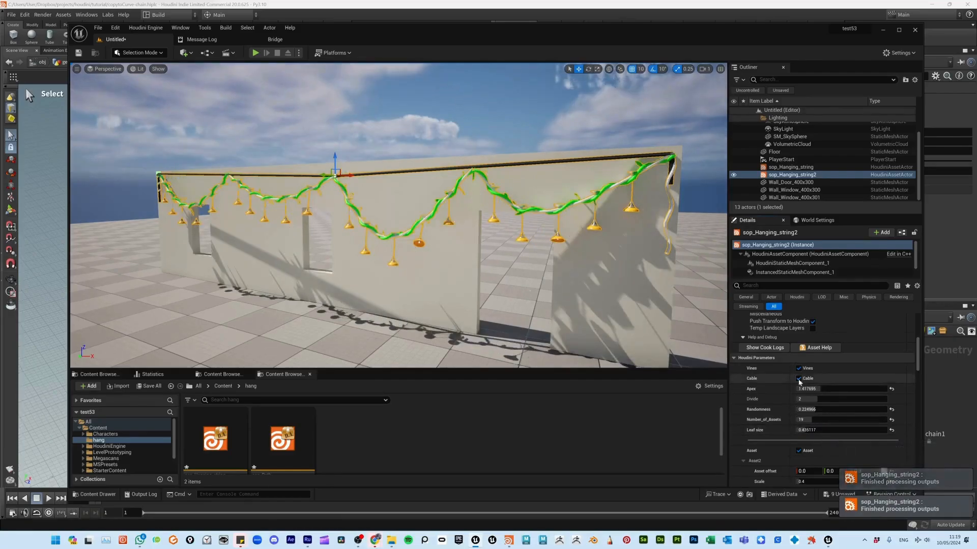
# - Turn off the hanging string's Cable option and toggle its Vines option off and back on
pyautogui.click(798, 379)
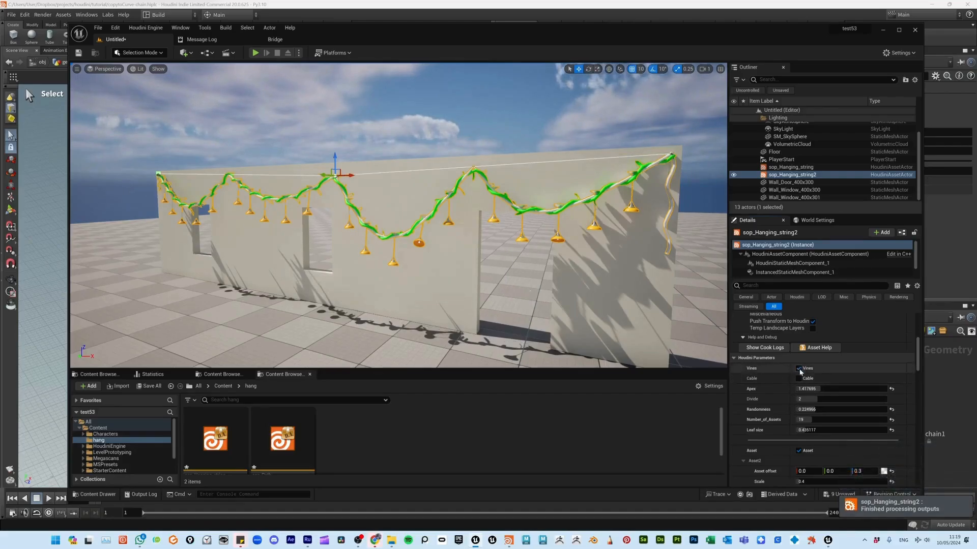
pyautogui.click(799, 370)
pyautogui.click(799, 370)
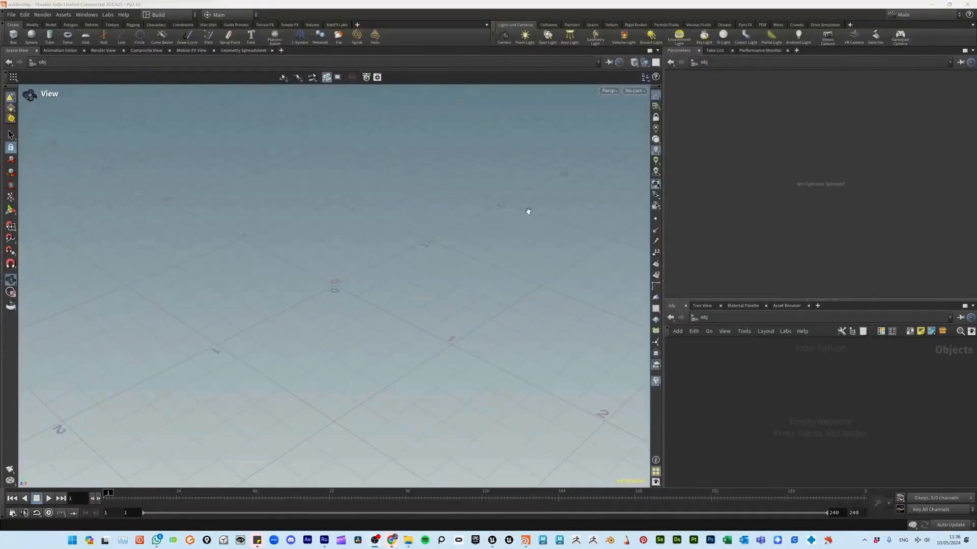
# - Switch to the empty Houdini scene, create a Grid object, and enter its geometry network
pyautogui.press('Tab')
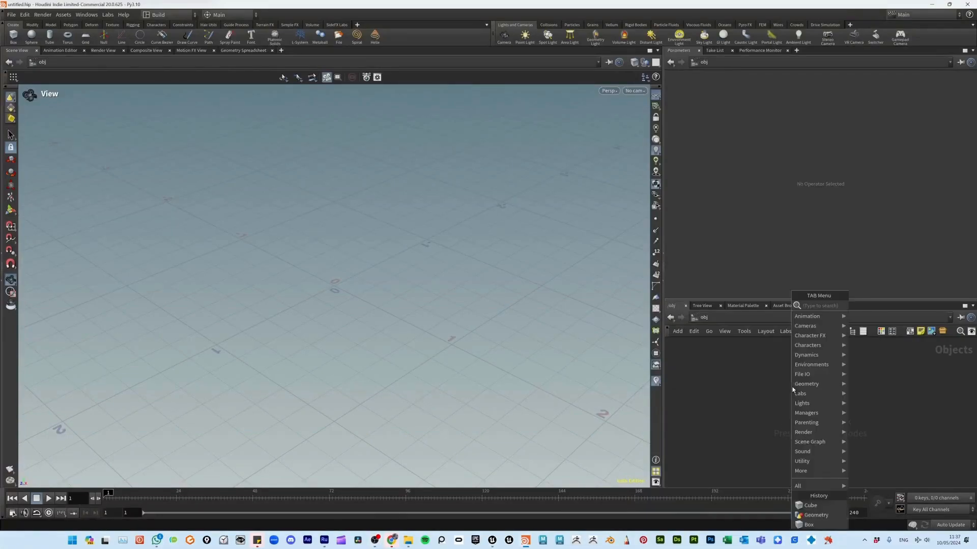
pyautogui.write('GRID')
pyautogui.press('Return')
pyautogui.click(792, 386)
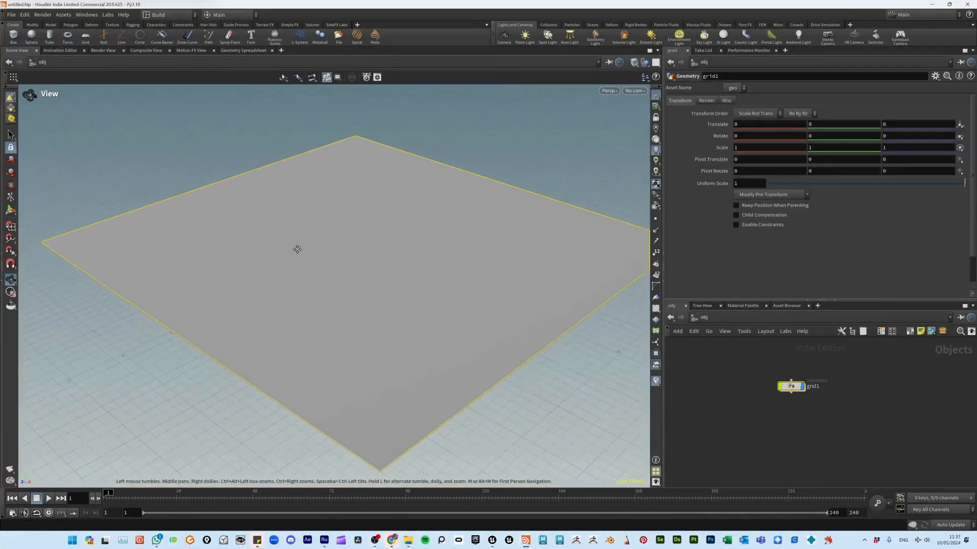
pyautogui.doubleClick(791, 387)
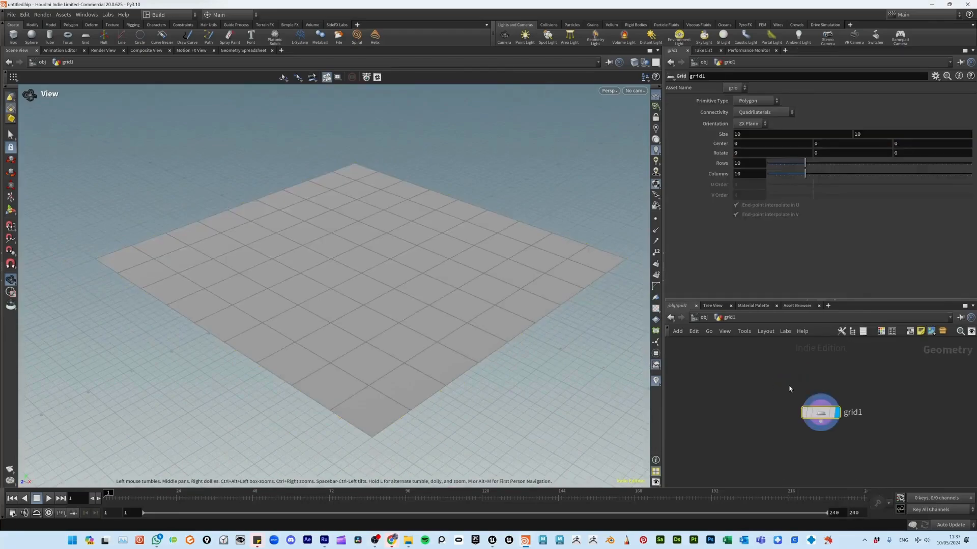
# - Set the grid's rows and columns to 50 and move the grid1 node upward in the network
pyautogui.moveTo(804, 163); pyautogui.dragTo(972, 175)
pyautogui.click(971, 165)
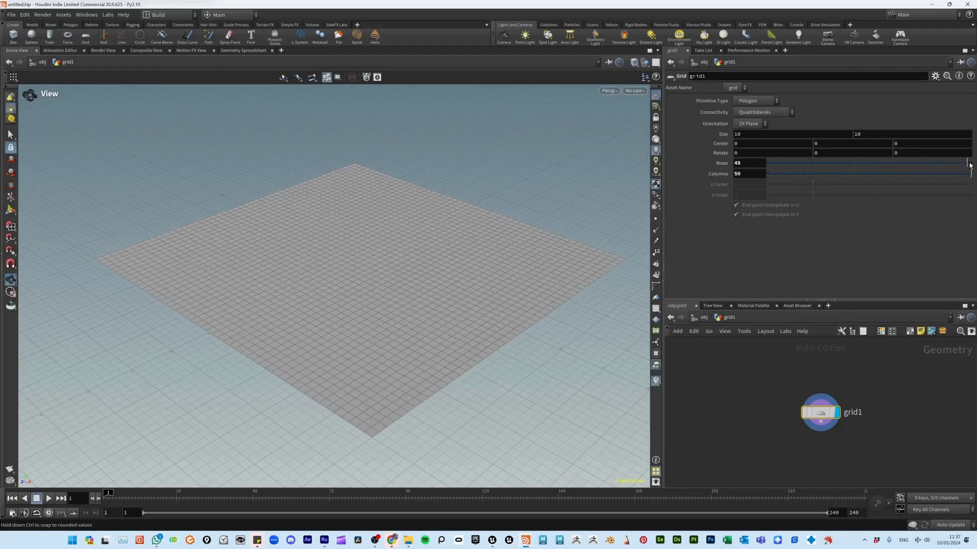
pyautogui.moveTo(820, 413); pyautogui.dragTo(812, 377)
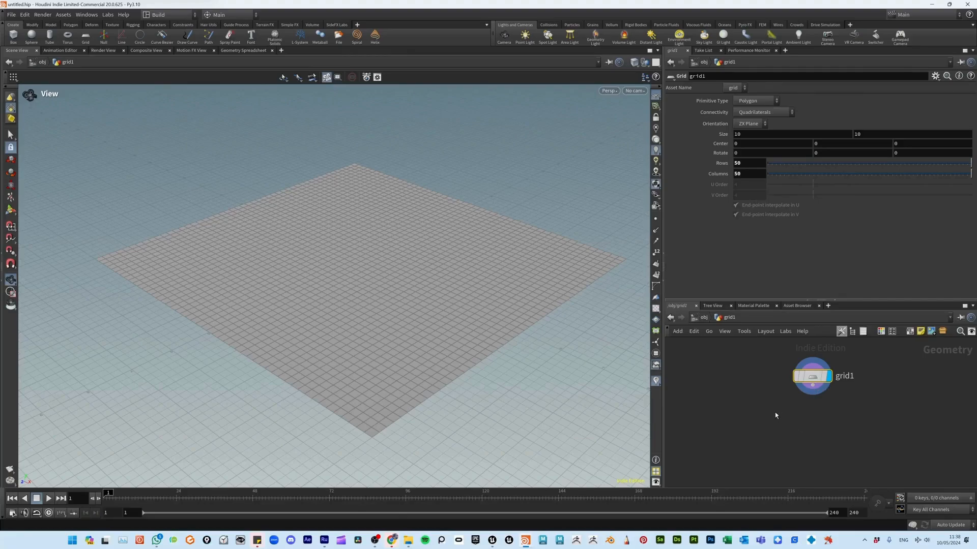
# - Add a Mountain node below grid1 and wire grid1's output into its input
pyautogui.press('Tab')
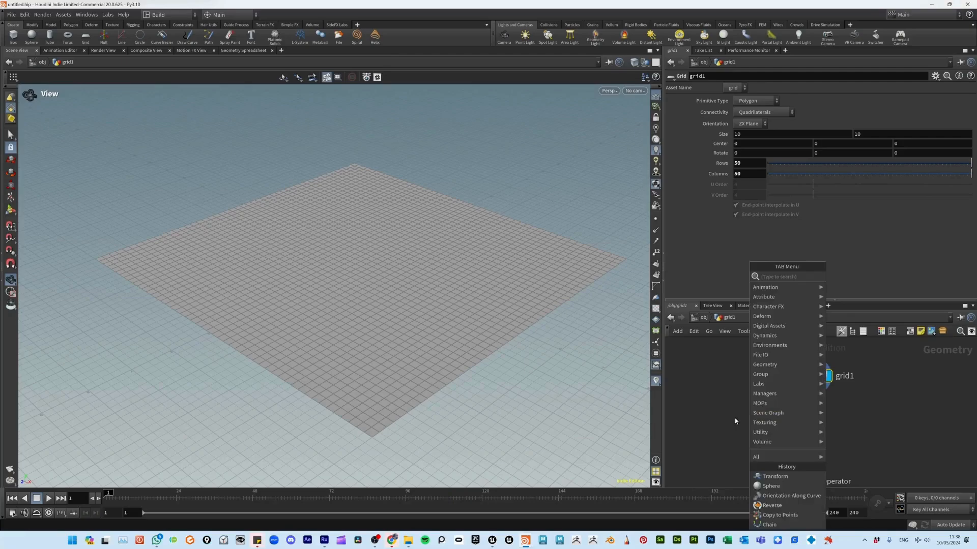
pyautogui.write('mount')
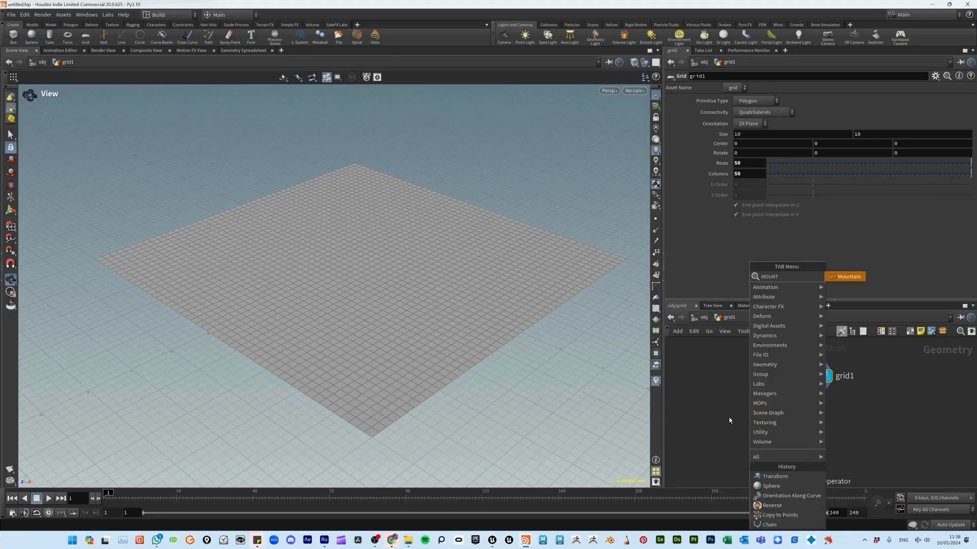
pyautogui.click(836, 279)
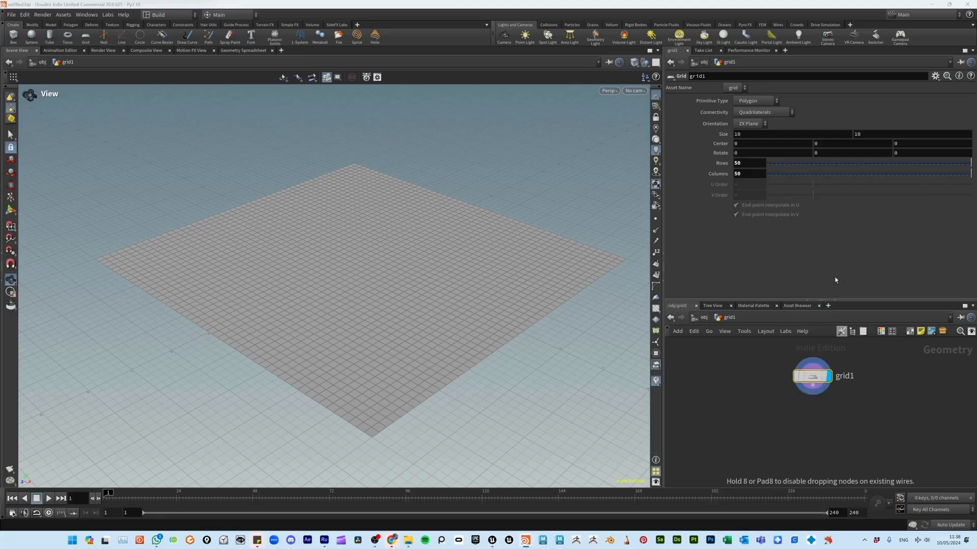
pyautogui.click(798, 424)
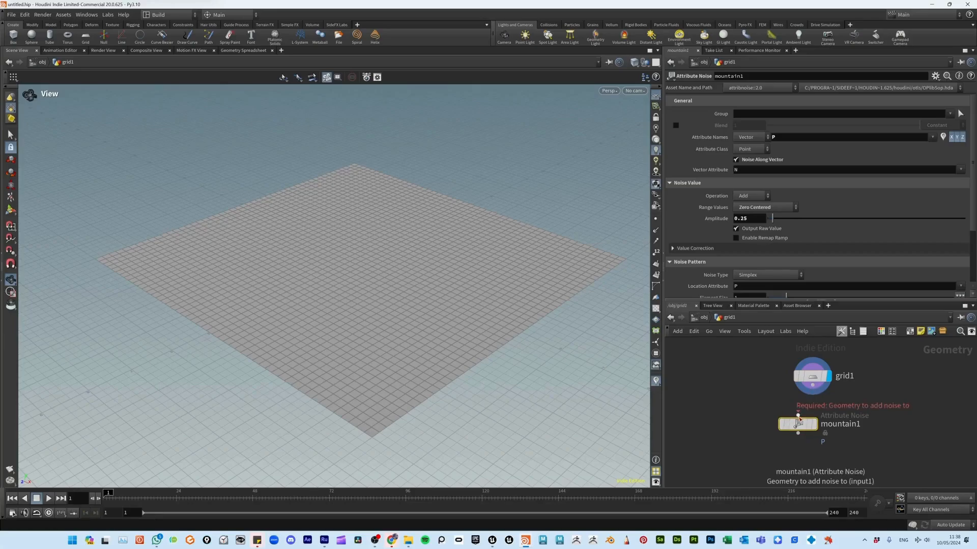
pyautogui.moveTo(811, 391); pyautogui.dragTo(749, 426)
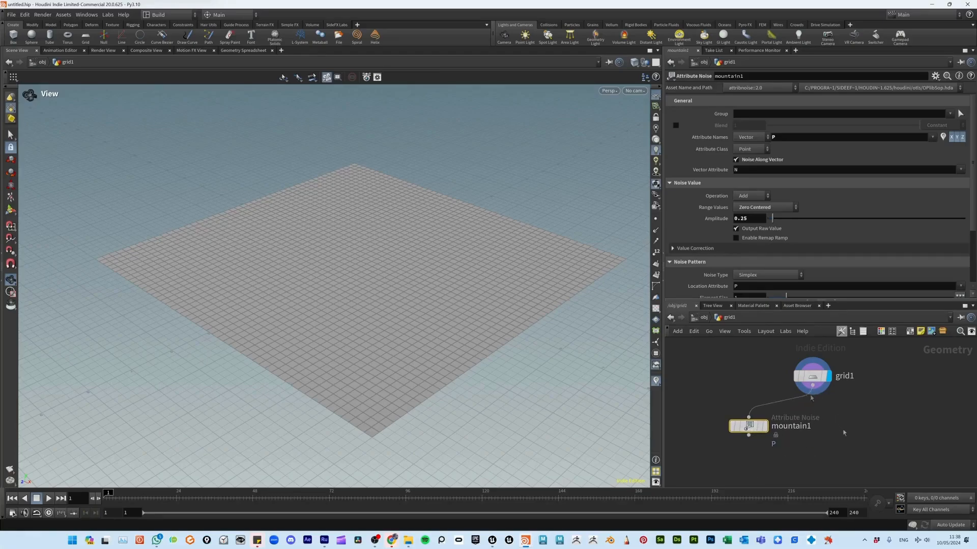
# - Add a second Mountain node beside mountain1 and connect grid1 to it by drawing a wire across both nodes
pyautogui.press('Tab')
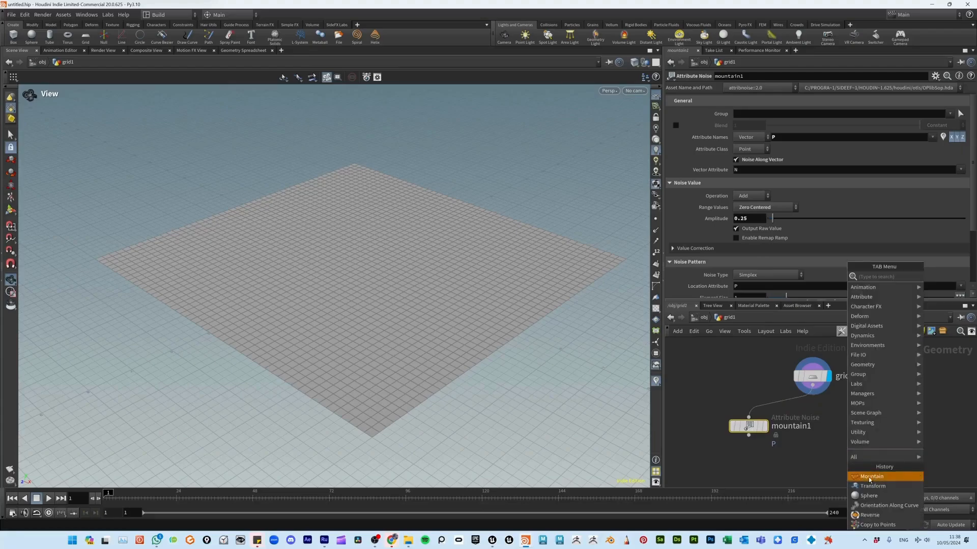
pyautogui.click(870, 479)
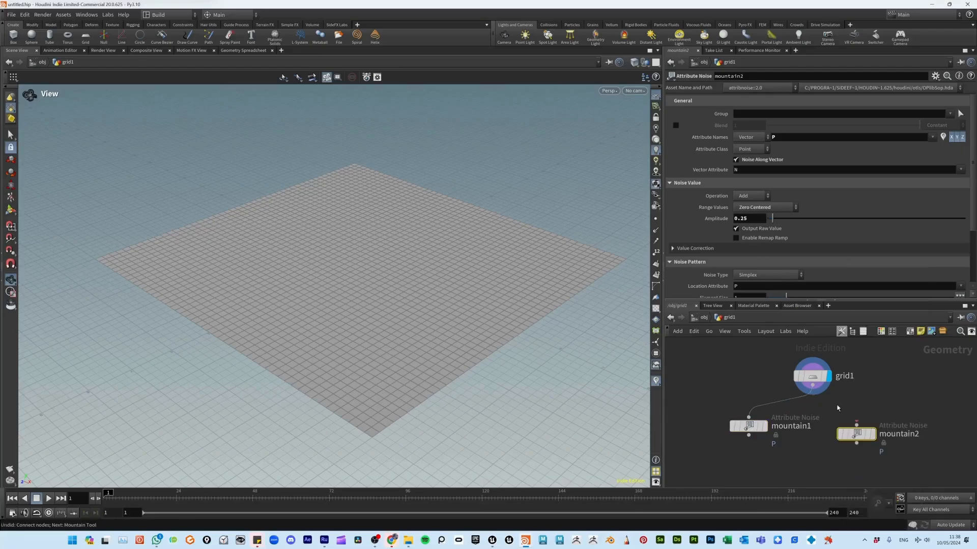
pyautogui.press('j')
pyautogui.moveTo(798, 368); pyautogui.dragTo(869, 444)
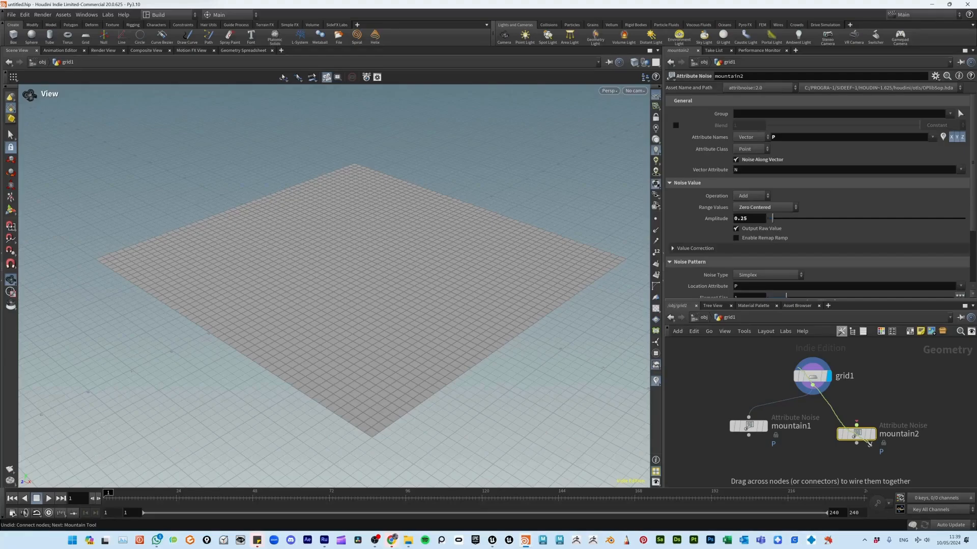
pyautogui.moveTo(869, 444); pyautogui.dragTo(865, 433)
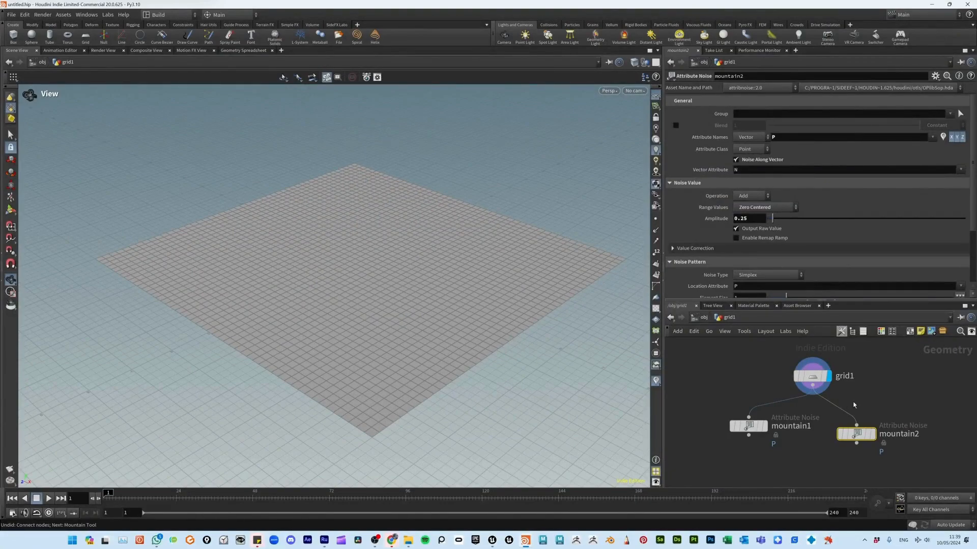
# - Cut the wires from grid1 to mountain2 and mountain1, and reconnect grid1's output to both nodes
pyautogui.press('y')
pyautogui.moveTo(852, 399); pyautogui.dragTo(823, 414)
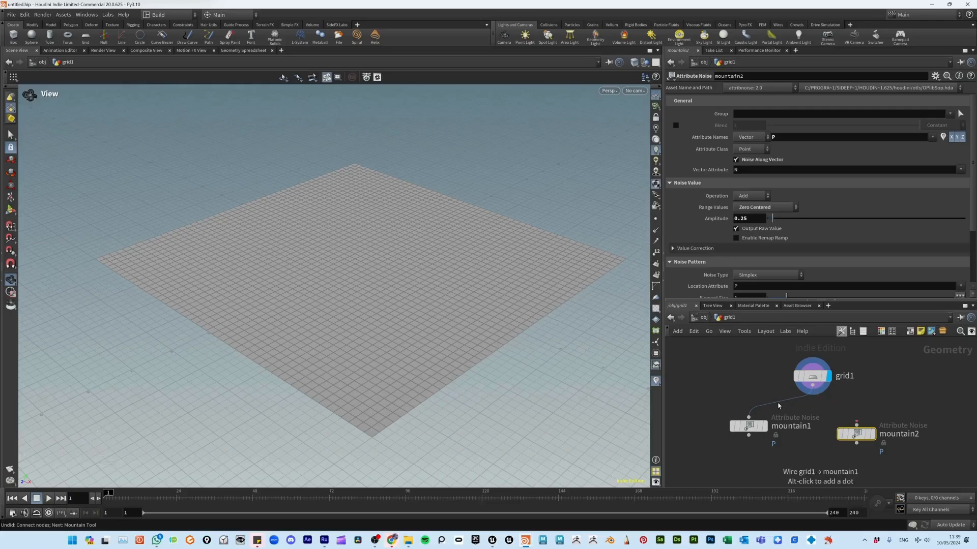
pyautogui.click(777, 405)
pyautogui.press('Delete')
pyautogui.moveTo(812, 393); pyautogui.dragTo(749, 416)
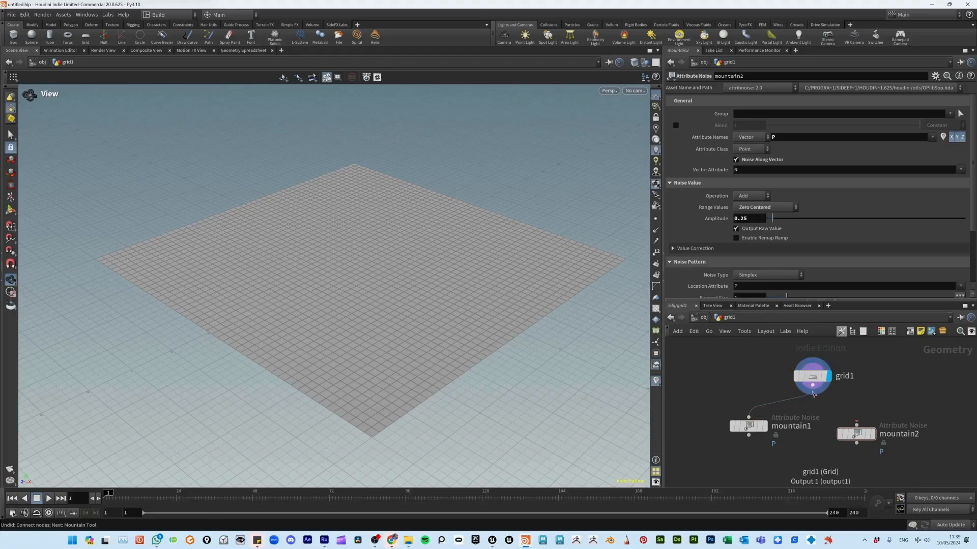
pyautogui.moveTo(813, 395); pyautogui.dragTo(856, 424)
# - Start a new wire from grid1's output and add a third Mountain node at its end
pyautogui.scroll(-3, 749, 386)
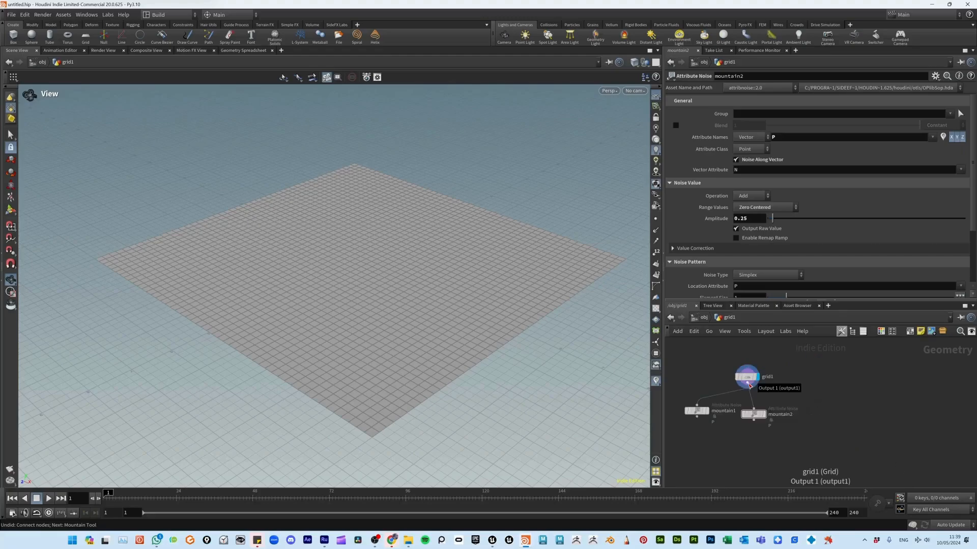
pyautogui.click(749, 386)
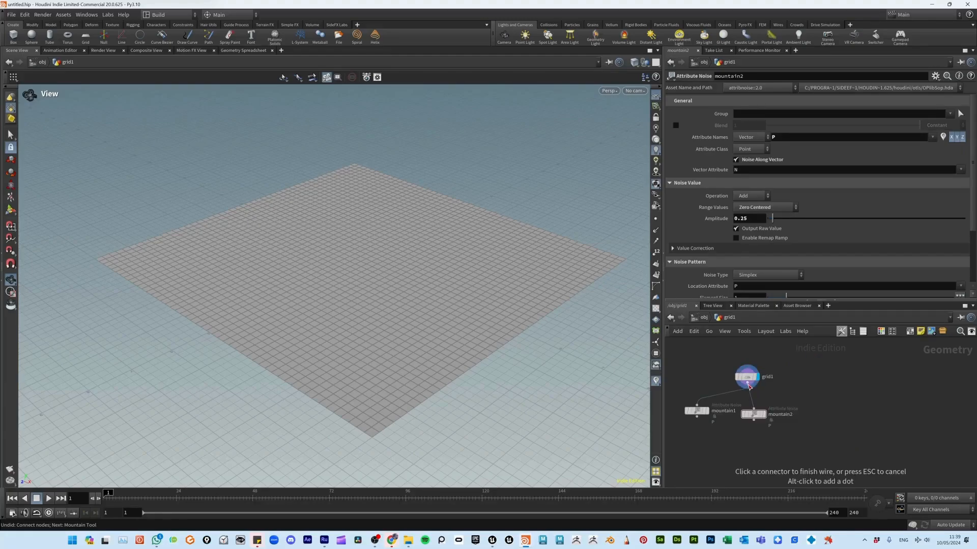
pyautogui.click(813, 406)
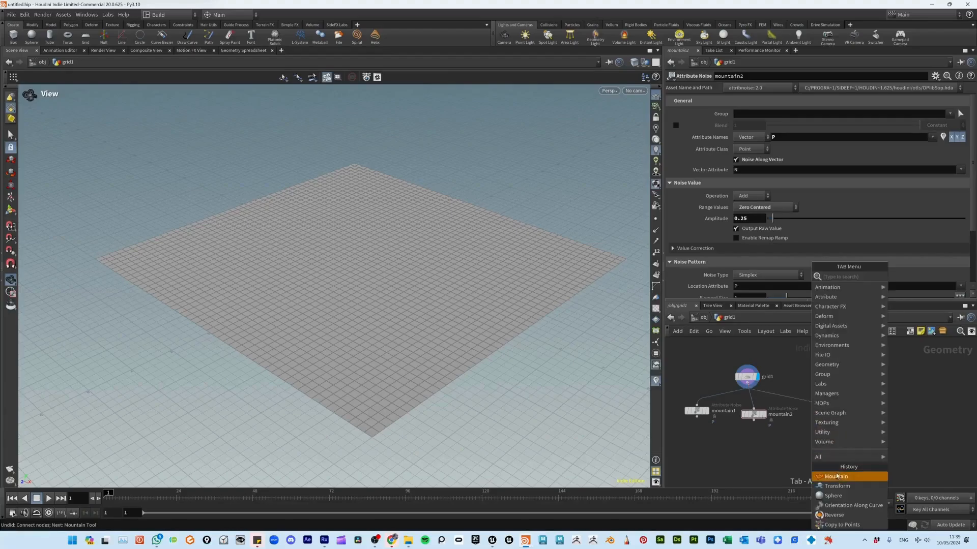
pyautogui.press('Escape')
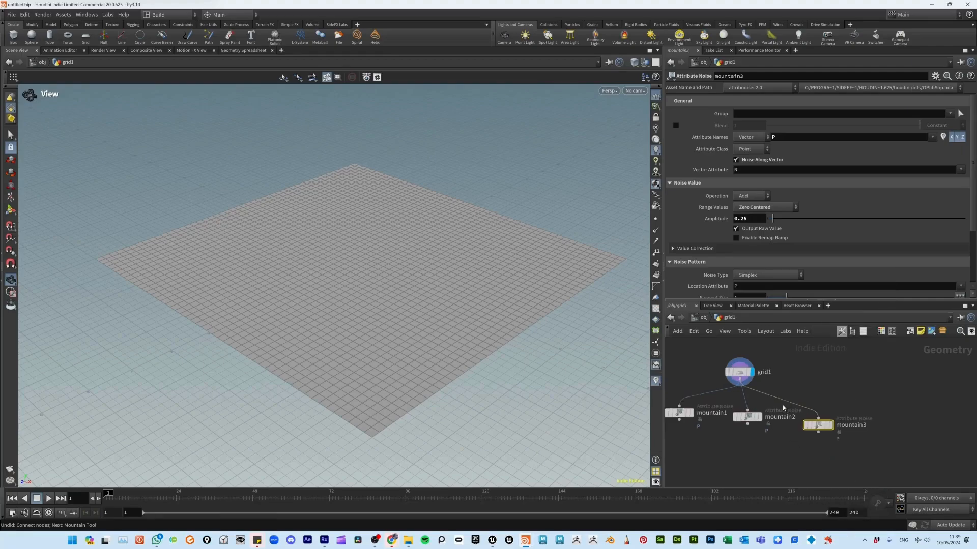
pyautogui.scroll(2, 786, 392)
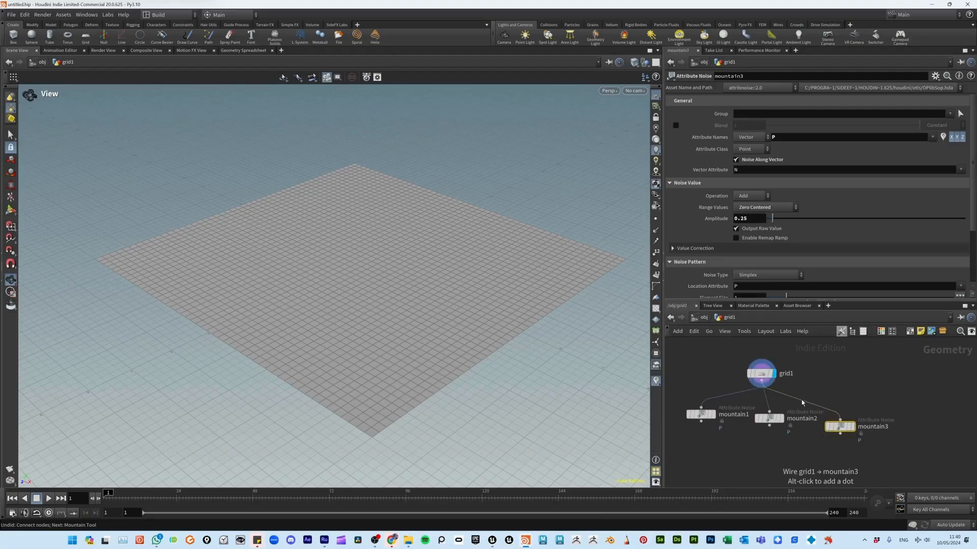
# - Draw another wire from grid1 and insert a Transform node between grid1 and mountain3
pyautogui.moveTo(806, 407); pyautogui.dragTo(815, 400)
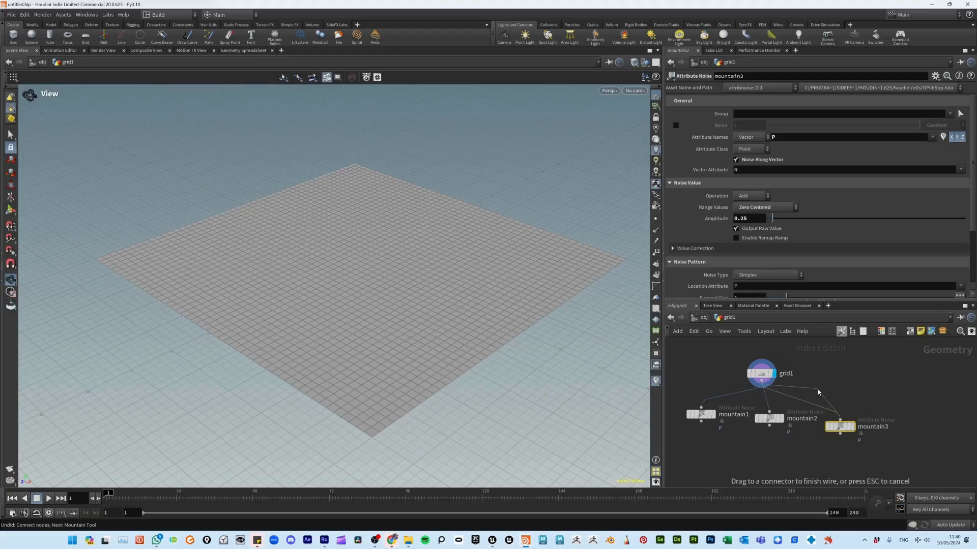
pyautogui.press('Tab')
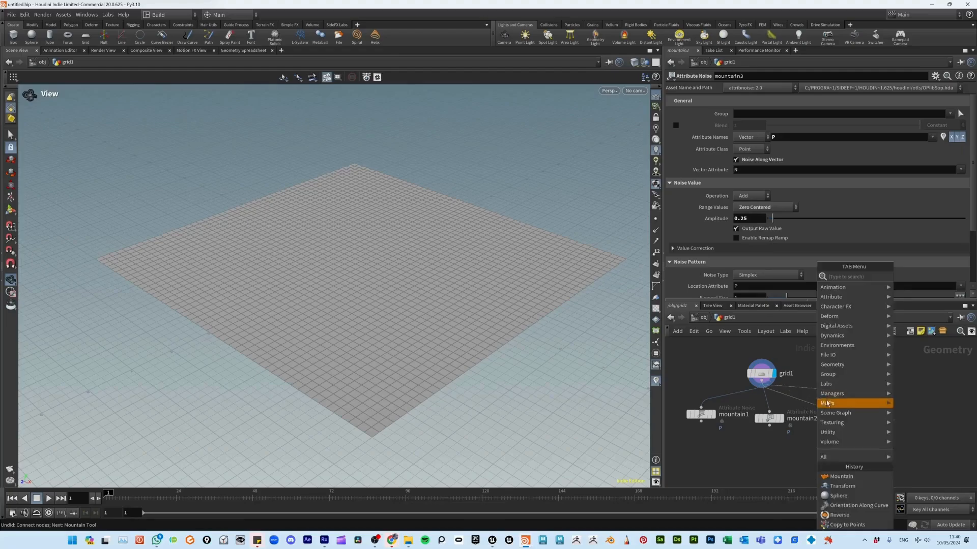
pyautogui.click(841, 476)
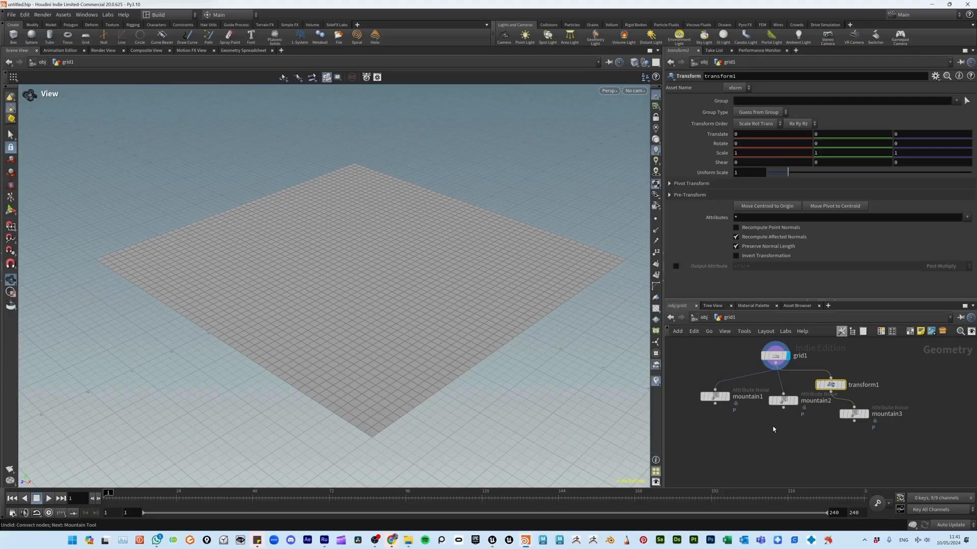
# - Display mountain2, mountain1, transform1 and mountain3 one after another to compare their geometry in the viewport
pyautogui.click(796, 401)
pyautogui.click(731, 385)
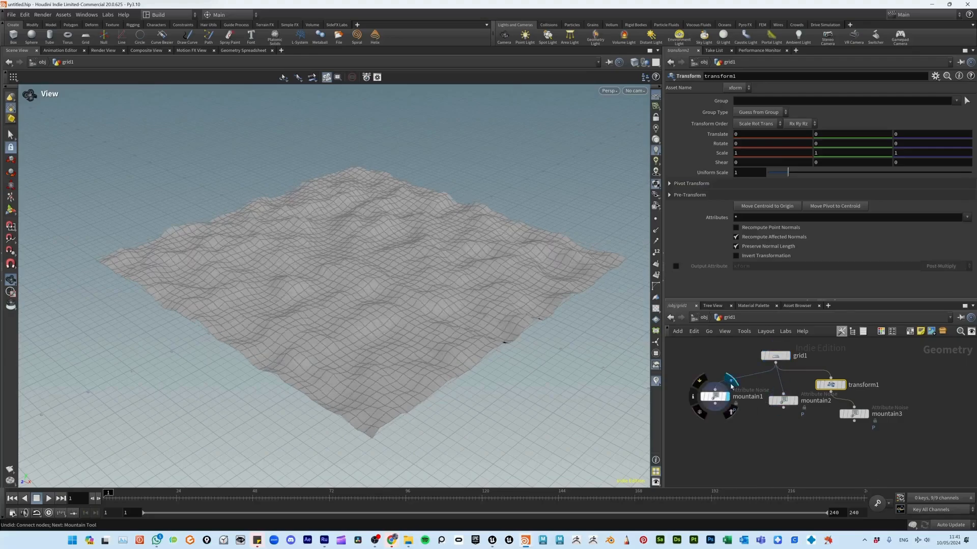
pyautogui.click(846, 368)
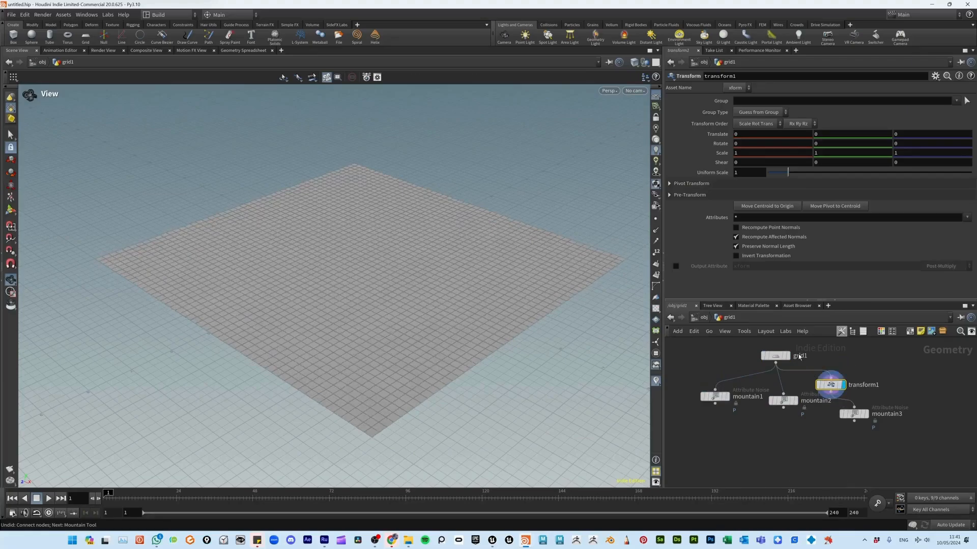
pyautogui.click(866, 414)
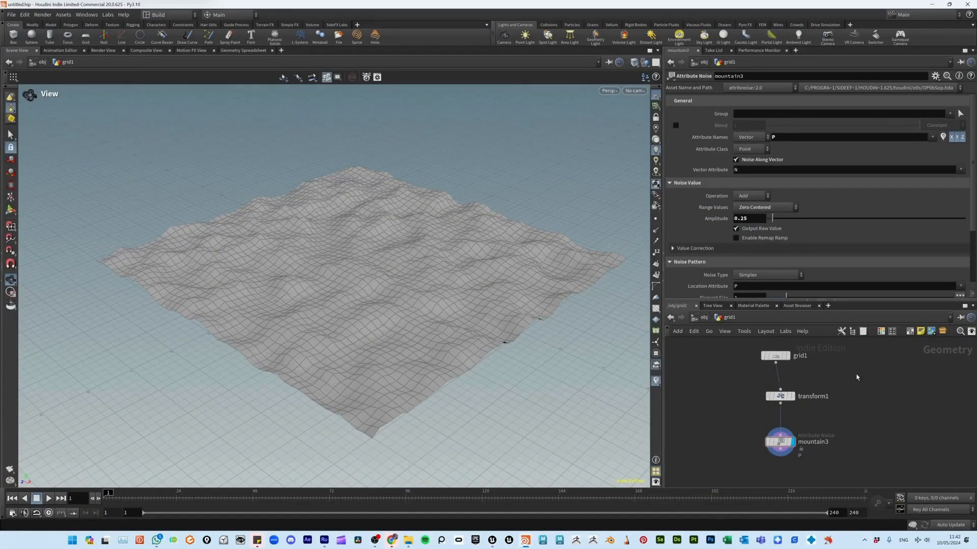
# - Pull transform1 out of the wire between grid1 and mountain3, drop it back onto that wire, and make it the displayed node
pyautogui.moveTo(782, 399); pyautogui.dragTo(826, 399)
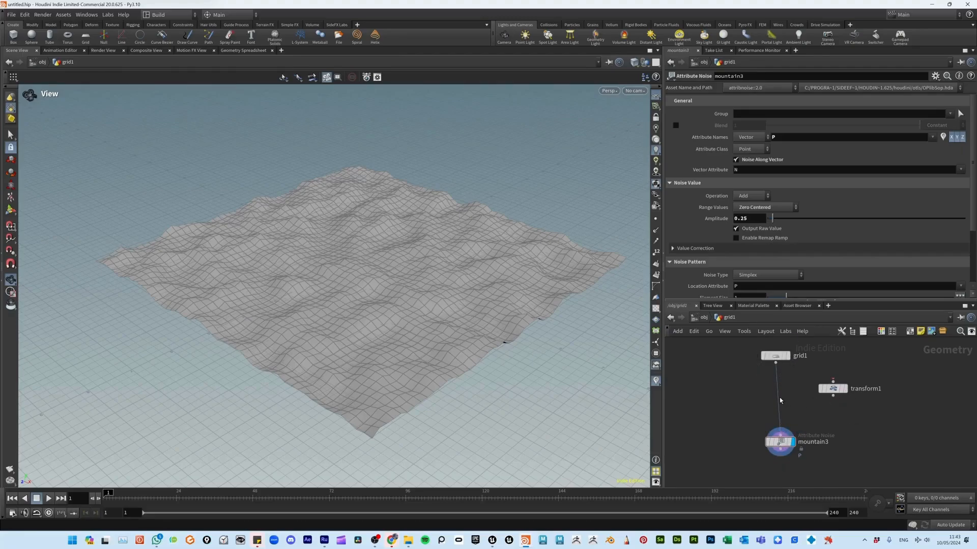
pyautogui.moveTo(832, 391); pyautogui.dragTo(777, 404)
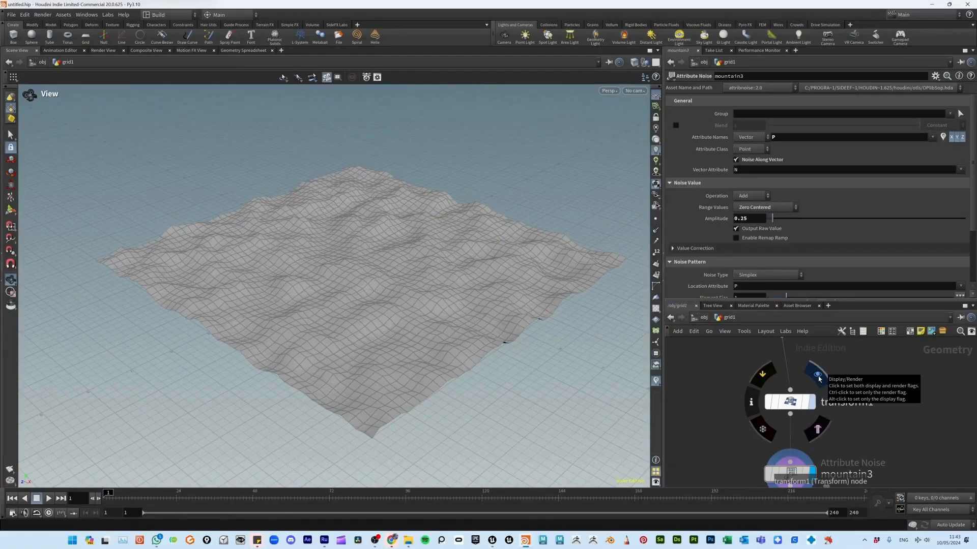
pyautogui.click(818, 378)
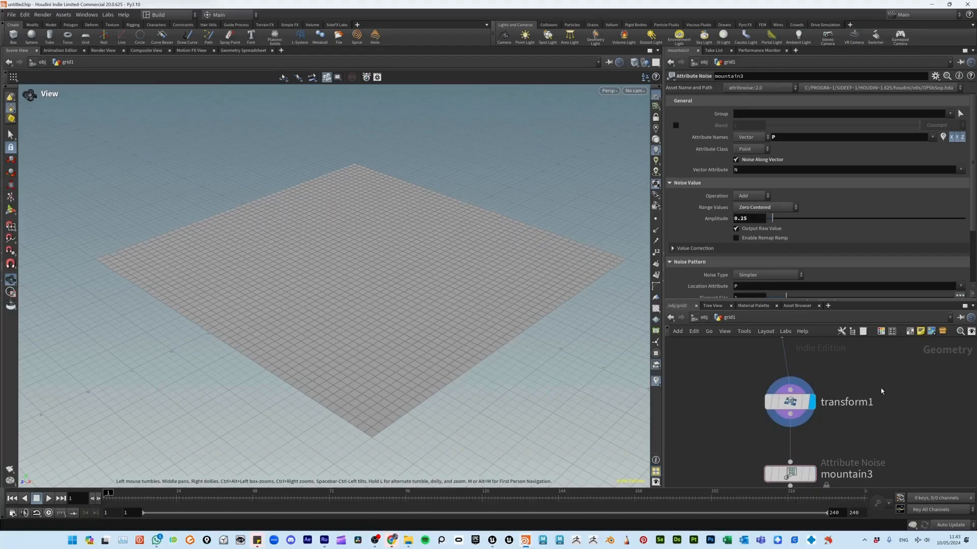
pyautogui.scroll(-1, 882, 392)
pyautogui.moveTo(883, 408); pyautogui.dragTo(873, 392, button='middle')
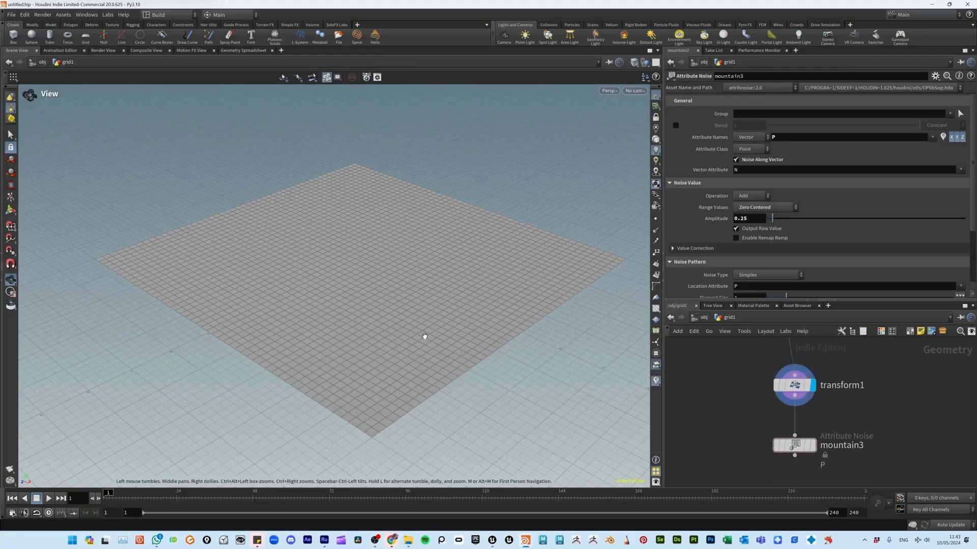
# - Select transform1, set its Translate Y to 1, and step through its Translate X, Y and Z values
pyautogui.moveTo(792, 455)
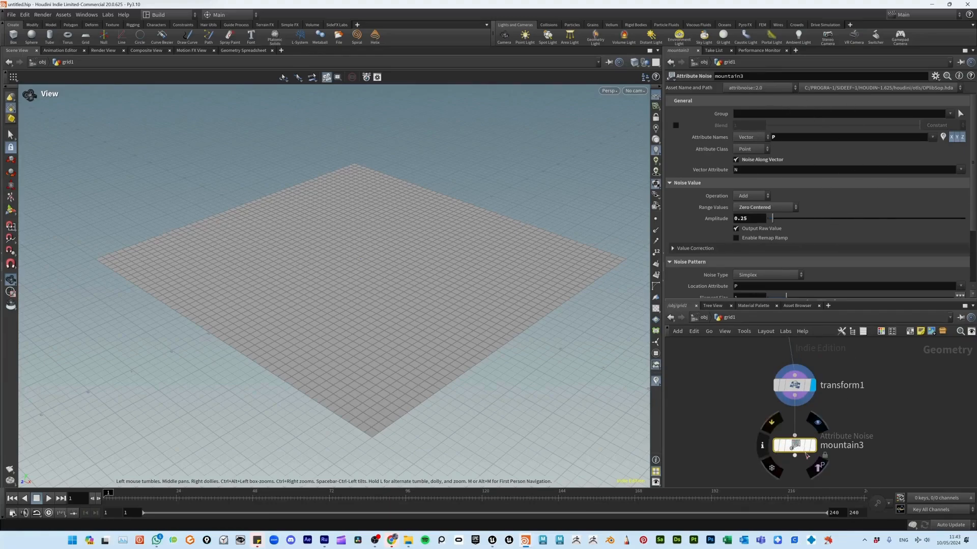
pyautogui.click(794, 388)
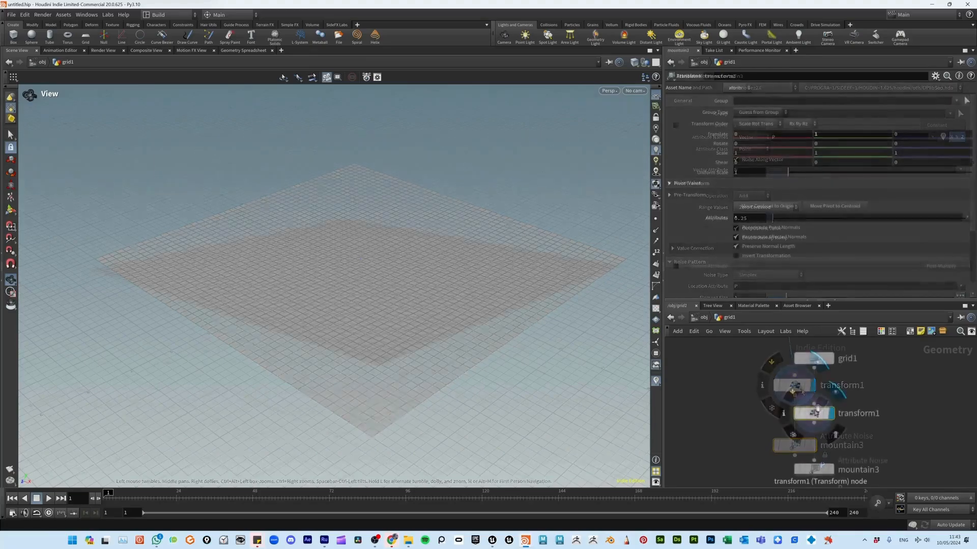
pyautogui.click(816, 135)
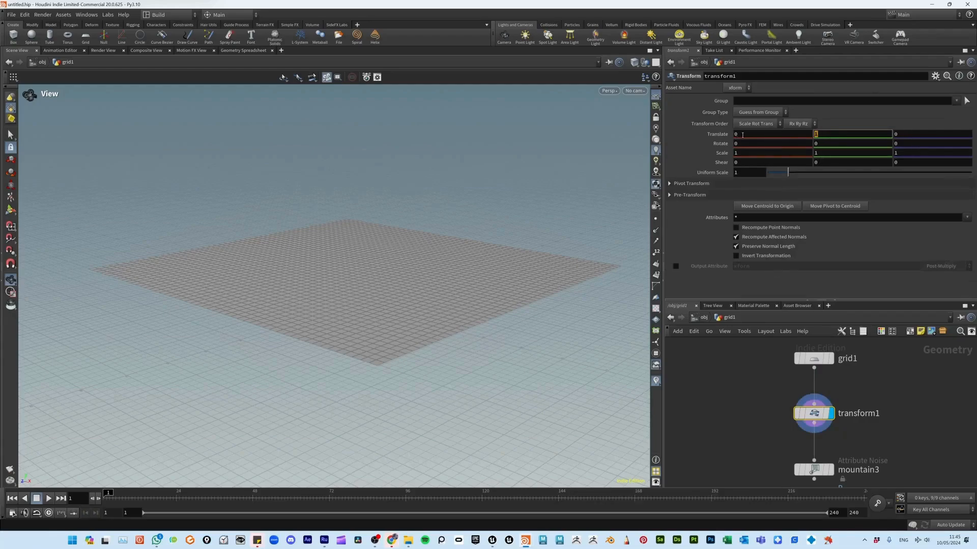
pyautogui.click(742, 134)
pyautogui.press('Tab')
pyautogui.press('Tab')
pyautogui.moveTo(811, 419)
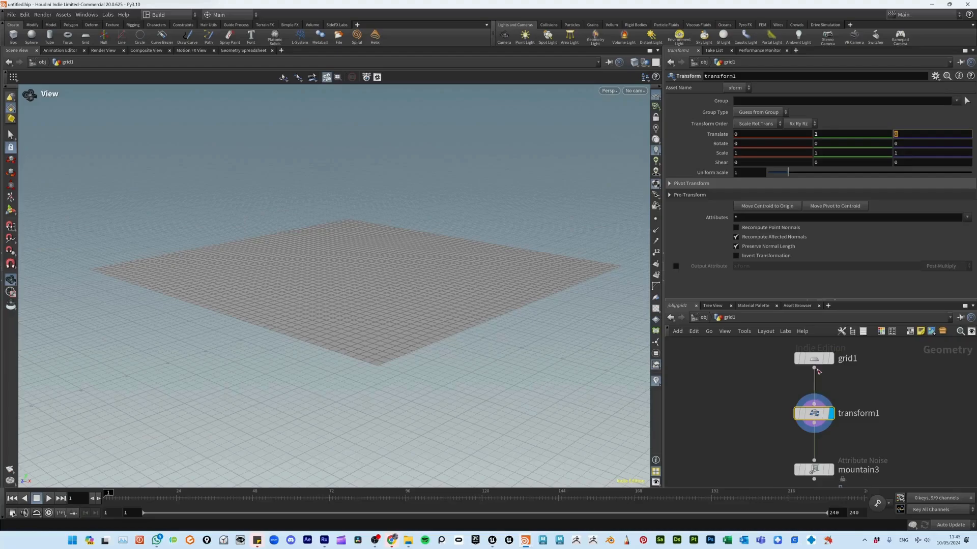
pyautogui.click(826, 133)
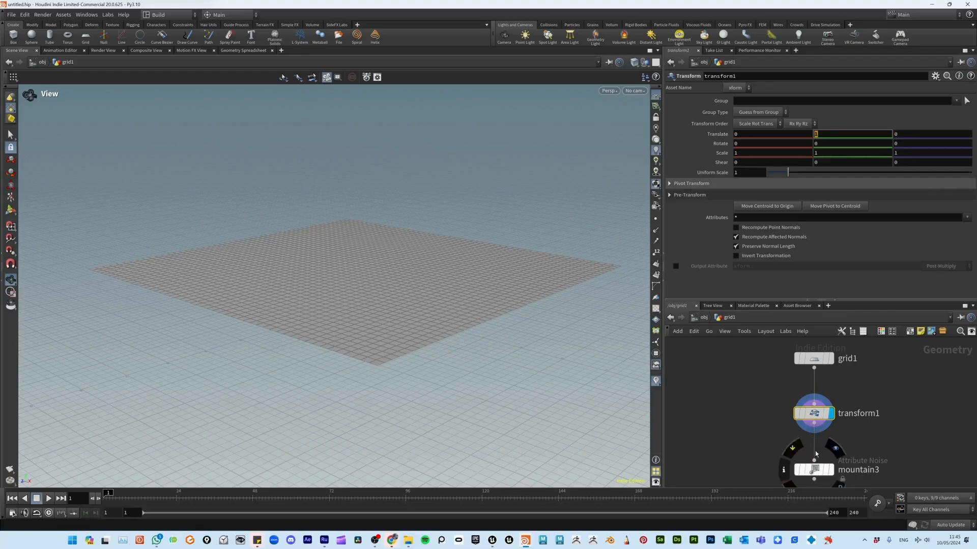
# - Toggle the bypass flag of transform1 on and off repeatedly to compare the grid with and without the translation
pyautogui.moveTo(814, 415)
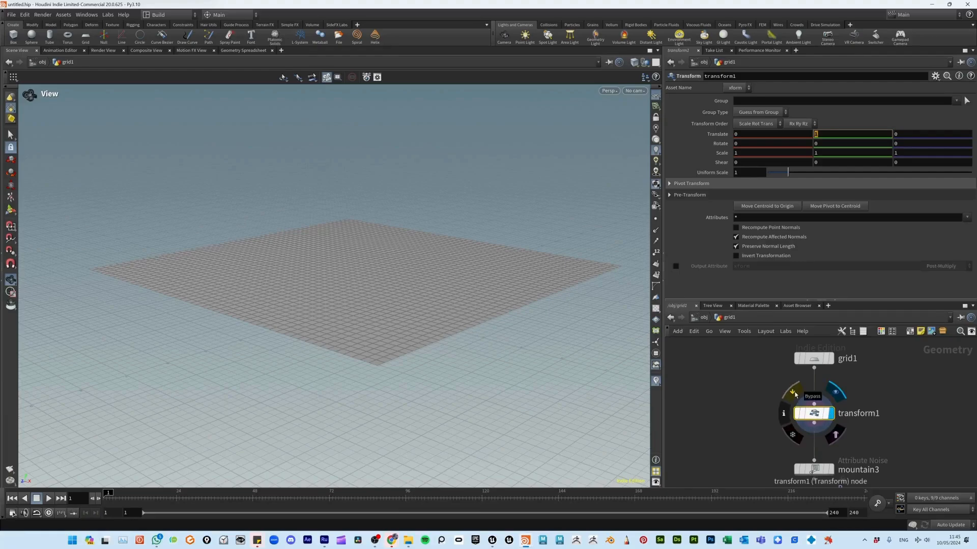
pyautogui.click(795, 395)
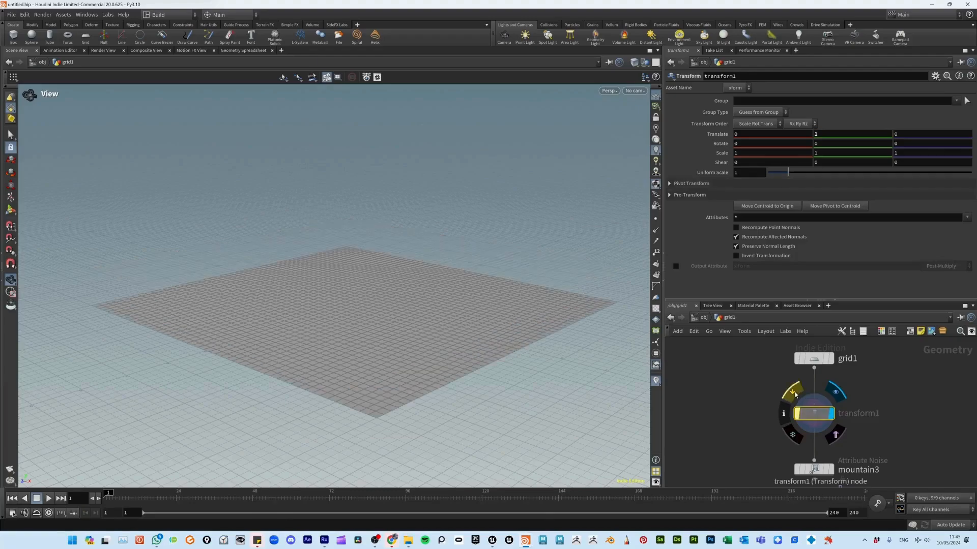
pyautogui.click(795, 395)
pyautogui.click(794, 395)
pyautogui.click(794, 395)
pyautogui.click(794, 394)
pyautogui.click(796, 395)
# - Display mountain3 and toggle its bypass flag on and off to compare the surface with and without noise
pyautogui.click(831, 469)
pyautogui.scroll(-2, 866, 441)
pyautogui.moveTo(830, 453)
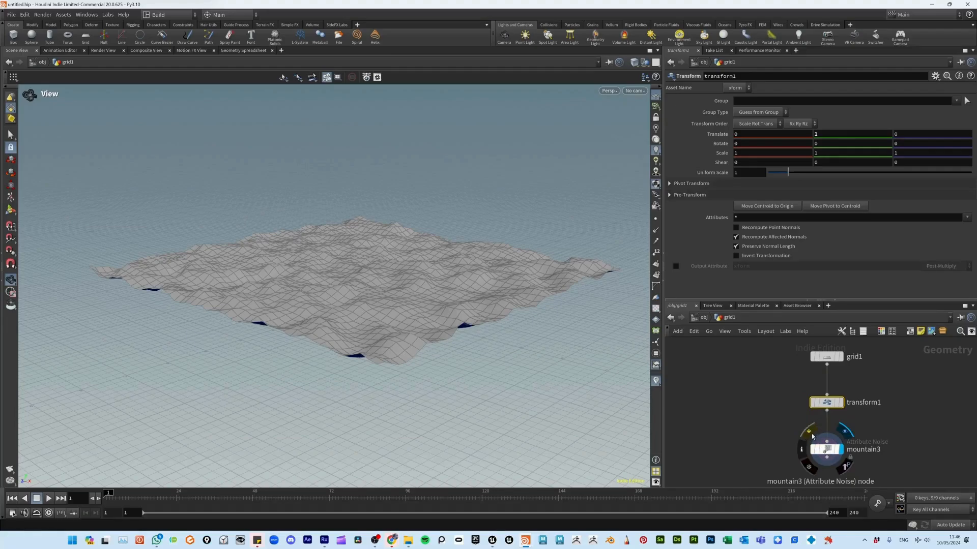
pyautogui.click(812, 435)
pyautogui.click(813, 436)
pyautogui.click(813, 436)
pyautogui.click(812, 437)
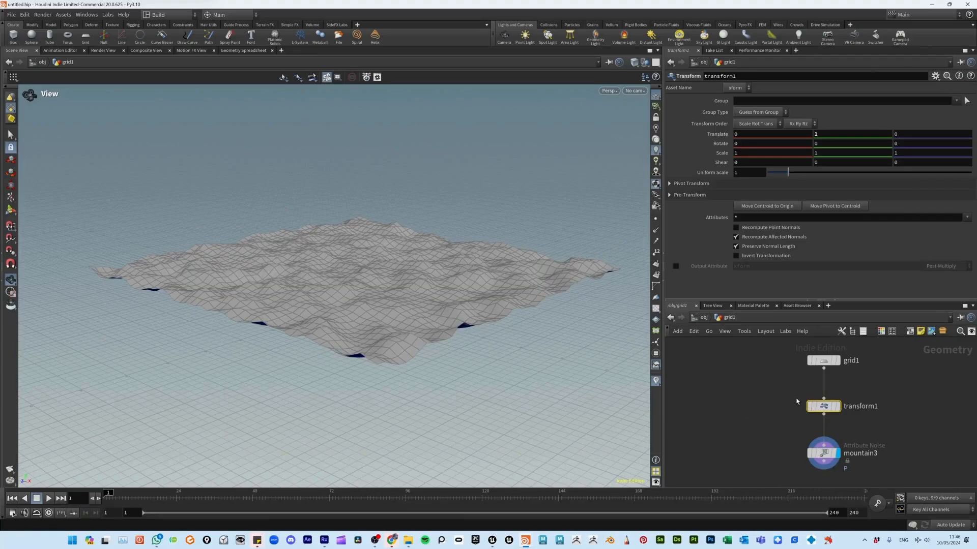
# - Show mountain3 as a template and display grid1 to view both geometries together
pyautogui.moveTo(825, 364)
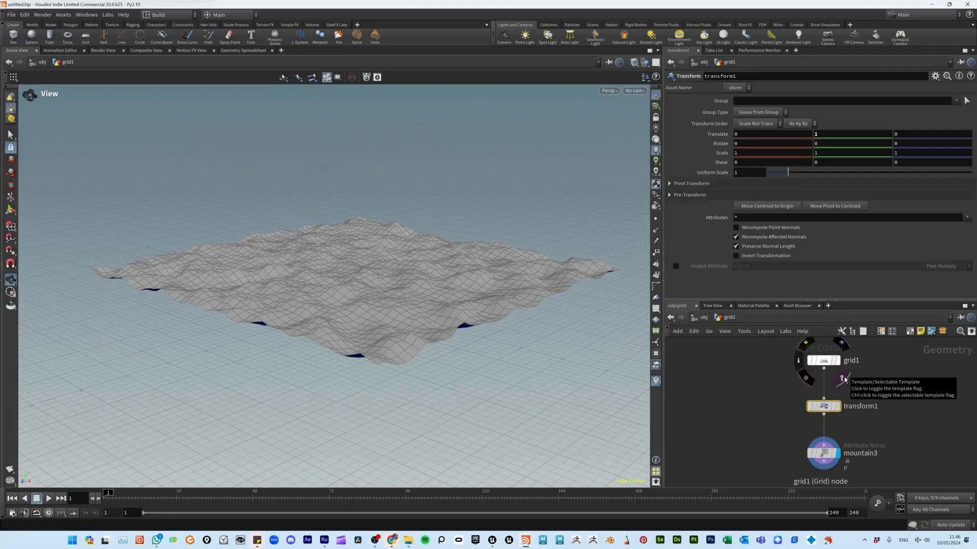
pyautogui.click(843, 379)
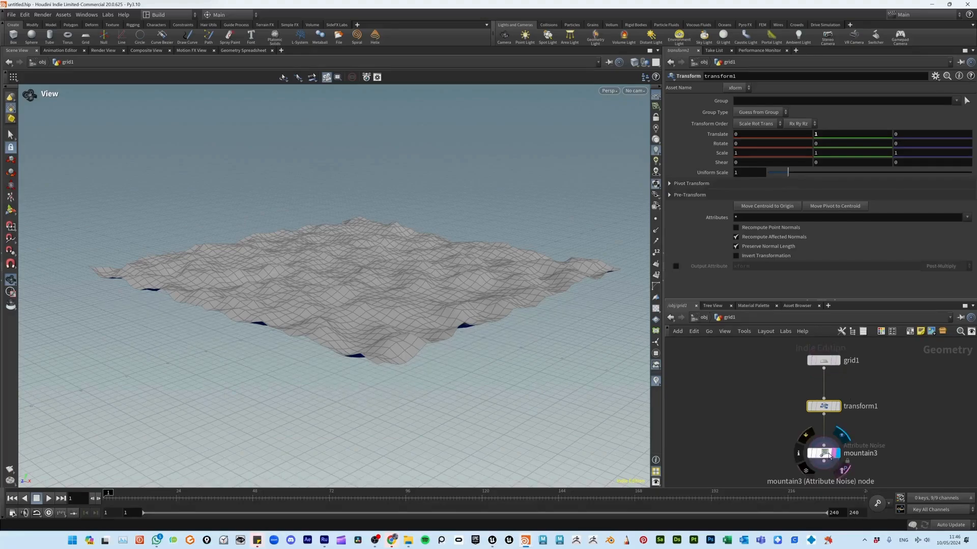
pyautogui.click(842, 346)
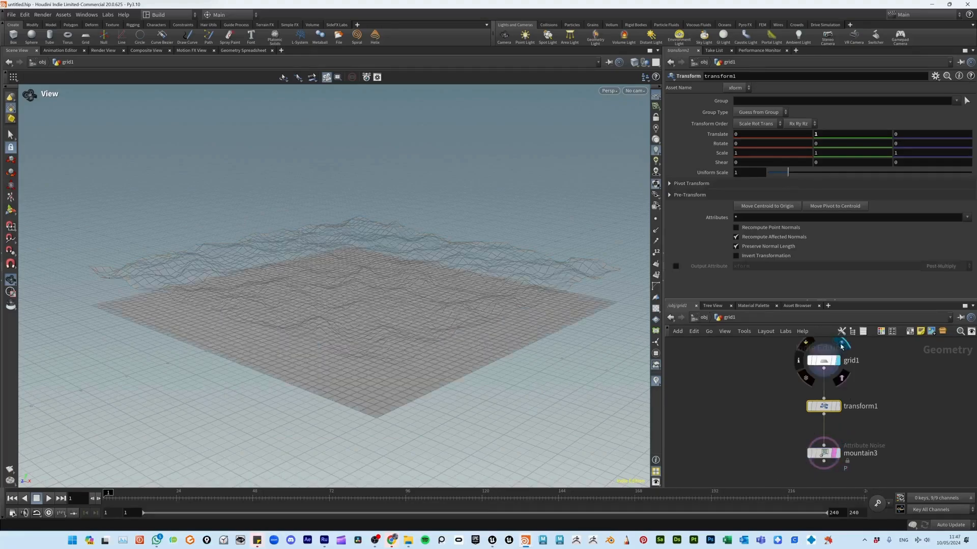
pyautogui.moveTo(388, 322); pyautogui.dragTo(405, 300)
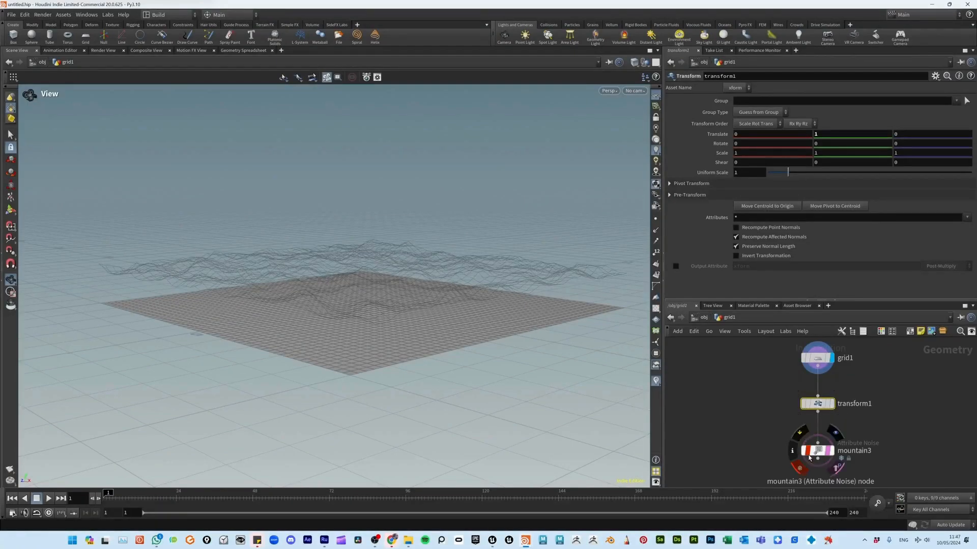
# - Display mountain3 with its lock flag on, and set transform1's Translate Y to 5
pyautogui.click(835, 433)
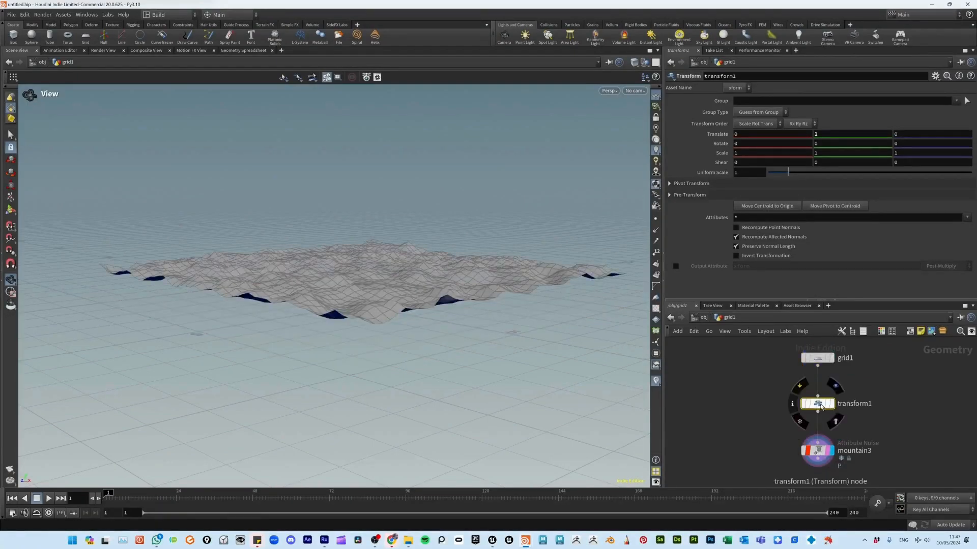
pyautogui.click(834, 135)
pyautogui.write('5')
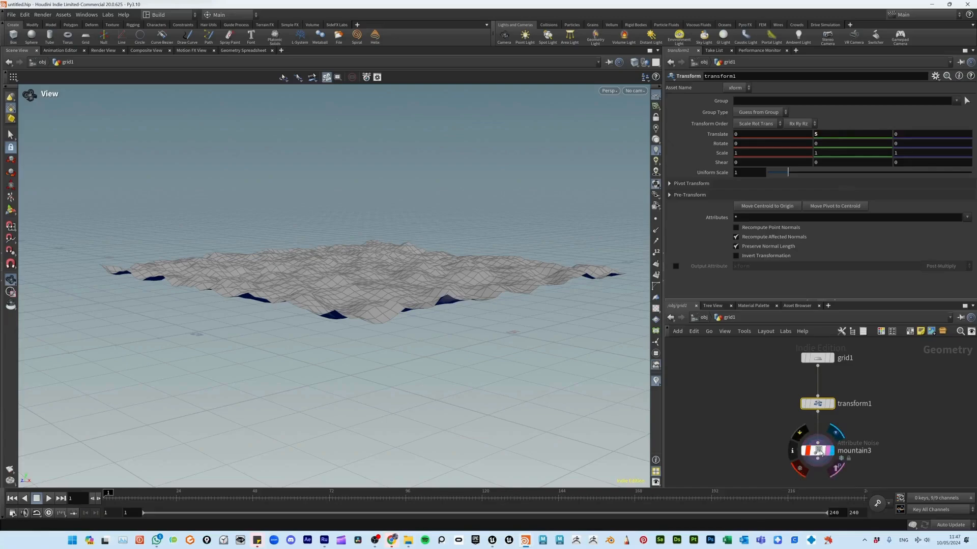
# - Unlock mountain3, accepting that its locked changes are discarded, and inspect the raised surface
pyautogui.click(800, 468)
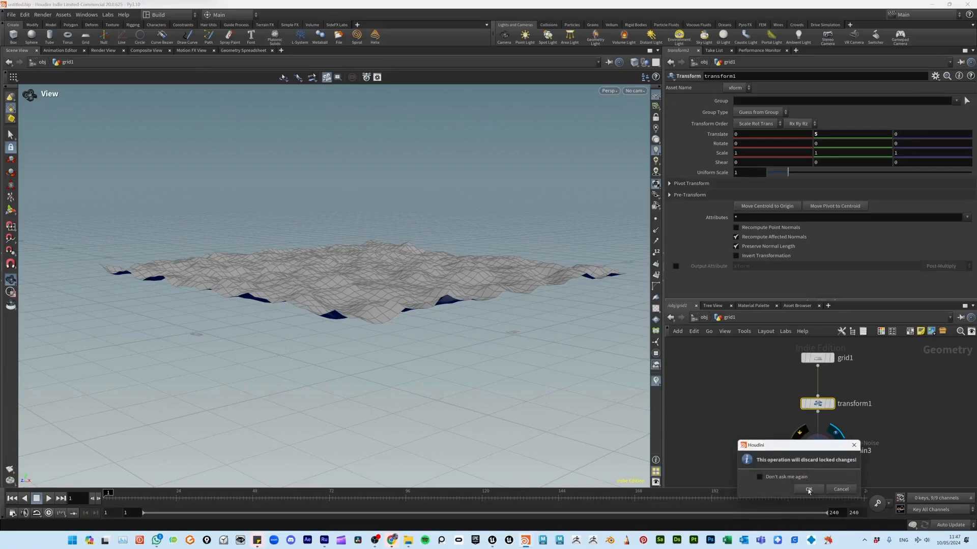
pyautogui.click(809, 489)
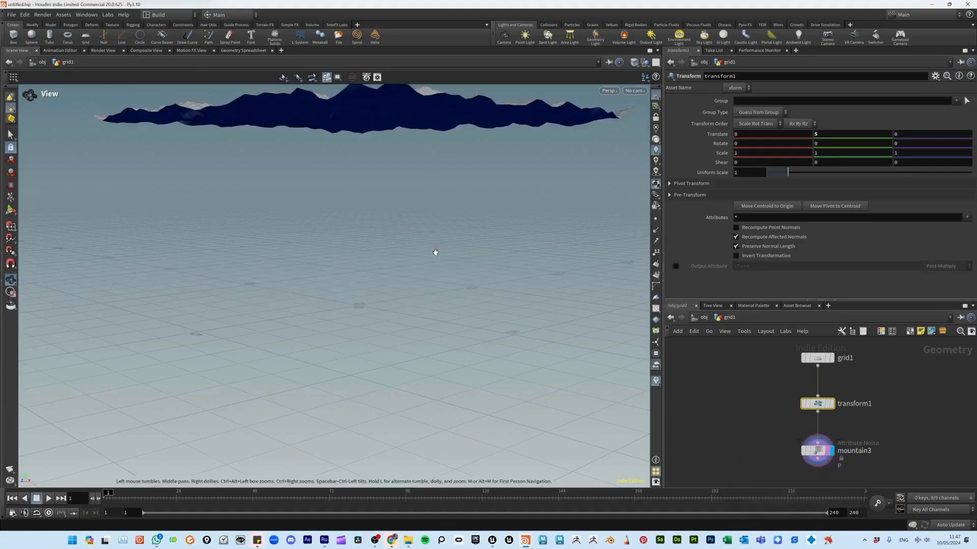
pyautogui.moveTo(436, 252); pyautogui.dragTo(486, 211)
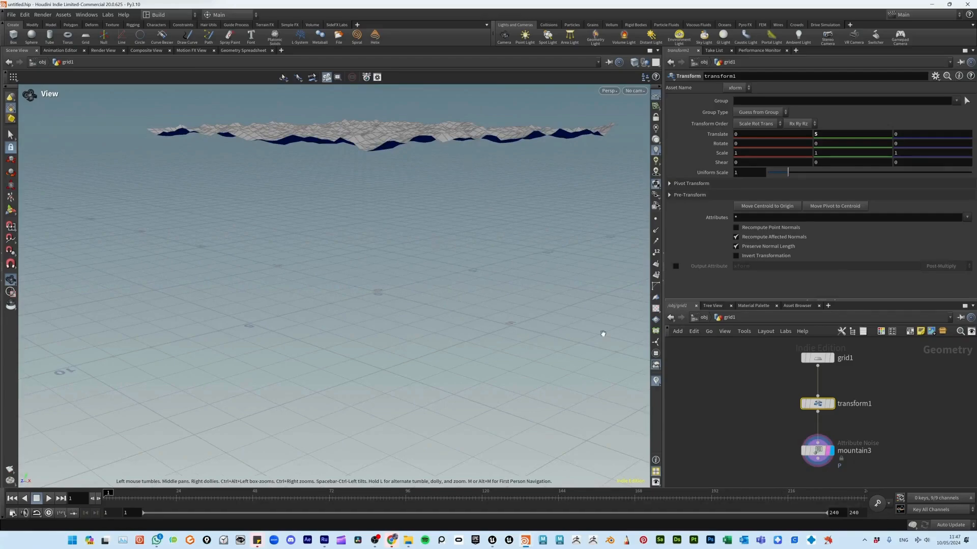
# - Select mountain3 and raise its noise Amplitude to about 1.06 and its Element Size to about 1.98
pyautogui.click(818, 451)
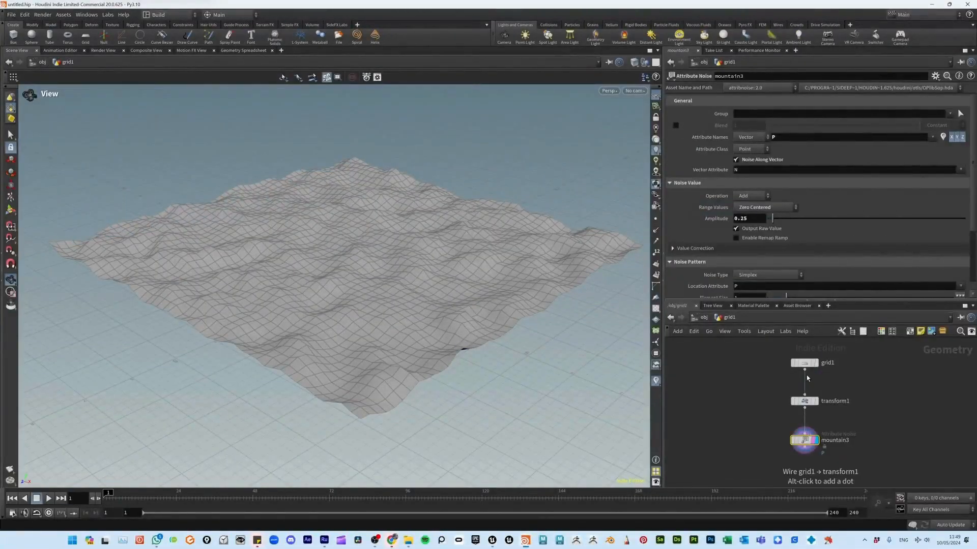
pyautogui.moveTo(806, 370)
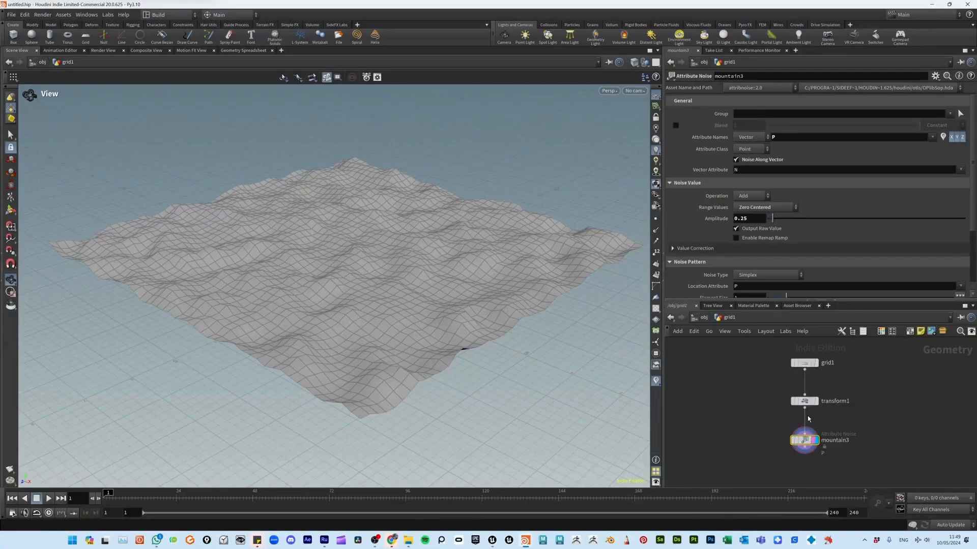
pyautogui.moveTo(807, 440)
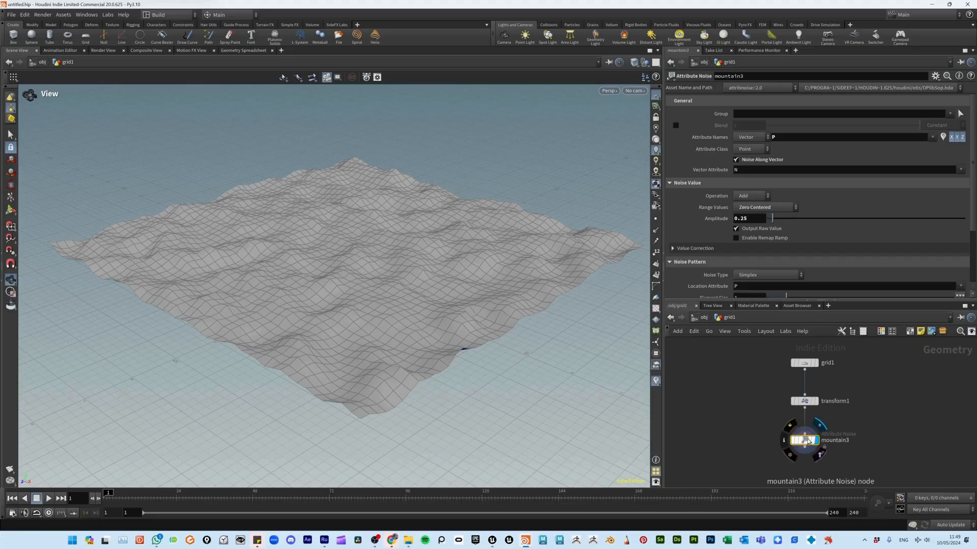
pyautogui.scroll(-3, 814, 193)
pyautogui.moveTo(774, 151)
pyautogui.mouseDown()
pyautogui.moveTo(806, 150)
pyautogui.moveTo(788, 150)
pyautogui.mouseUp()
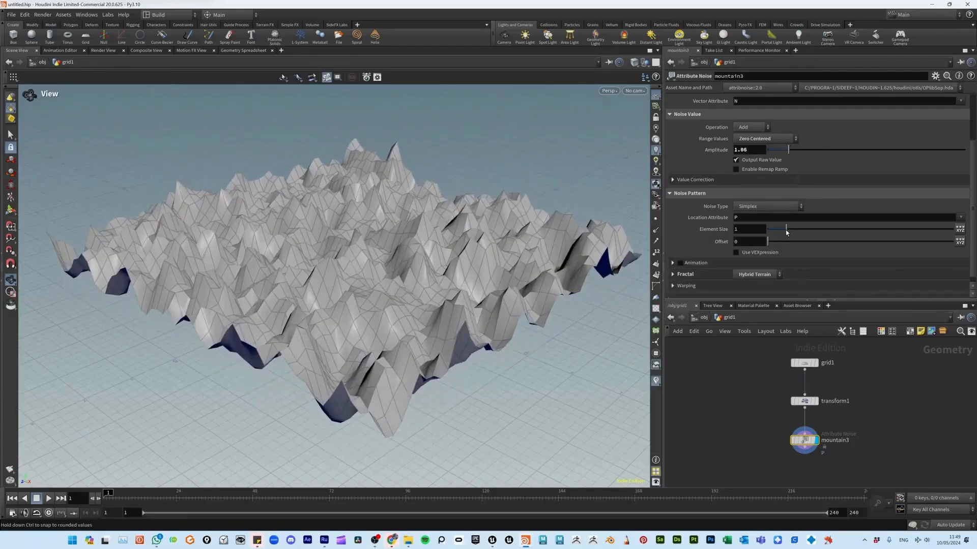
pyautogui.moveTo(788, 231)
pyautogui.mouseDown()
pyautogui.moveTo(873, 233)
pyautogui.moveTo(791, 231)
pyautogui.moveTo(803, 230)
pyautogui.mouseUp()
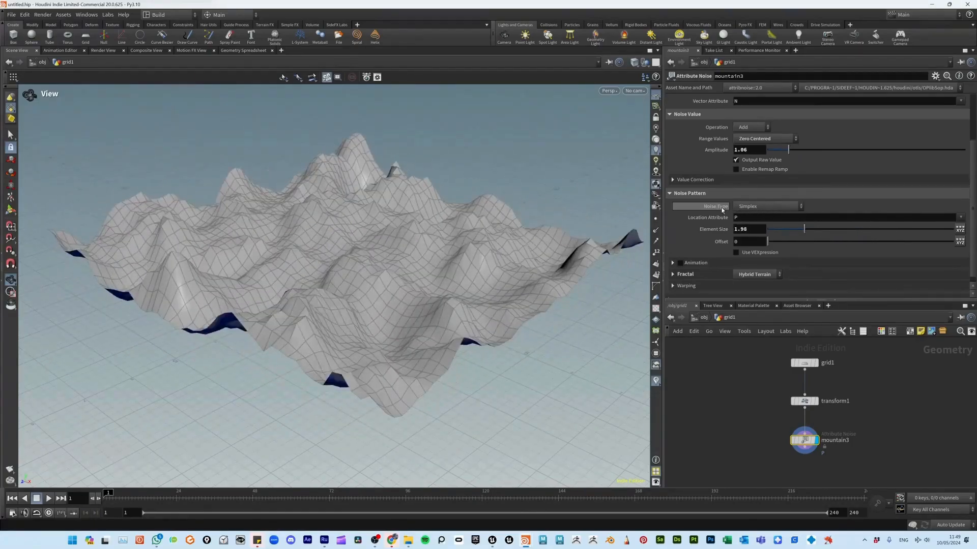
# - Change mountain3's noise type to Worley Cellular F1 and set the Element Size to about 1.92
pyautogui.click(758, 208)
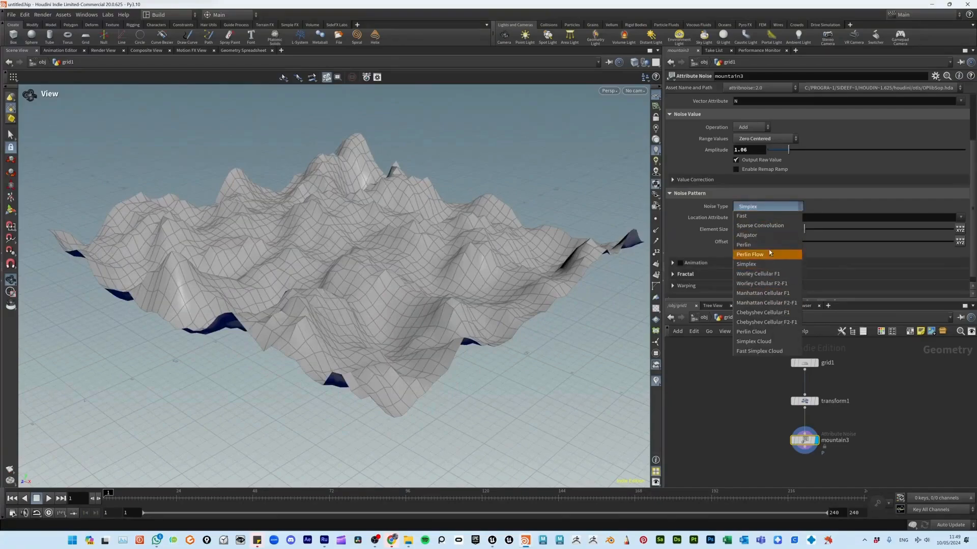
pyautogui.click(758, 275)
pyautogui.moveTo(804, 229)
pyautogui.mouseDown()
pyautogui.moveTo(786, 229)
pyautogui.moveTo(818, 229)
pyautogui.moveTo(802, 229)
pyautogui.mouseUp()
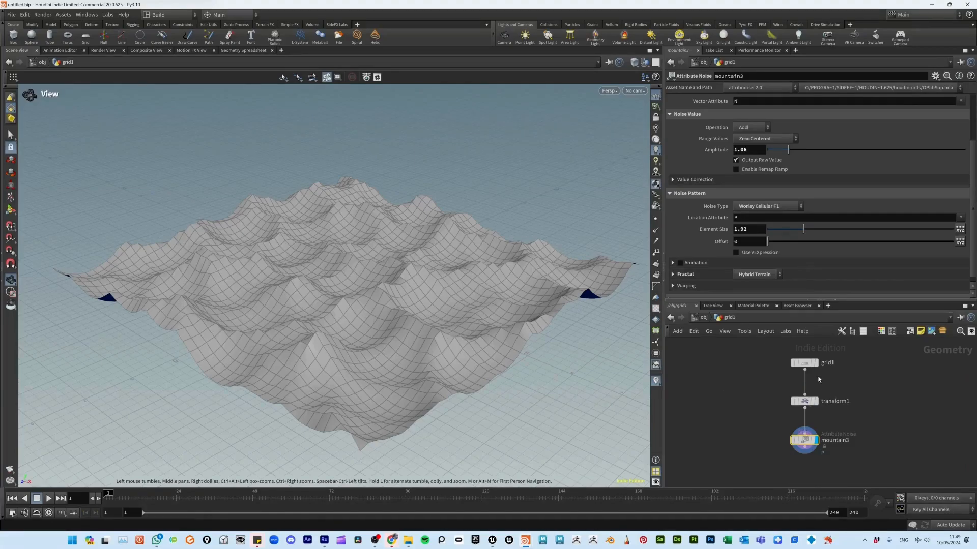
# - Raise grid1's resolution to 150 rows and 380 columns
pyautogui.click(804, 362)
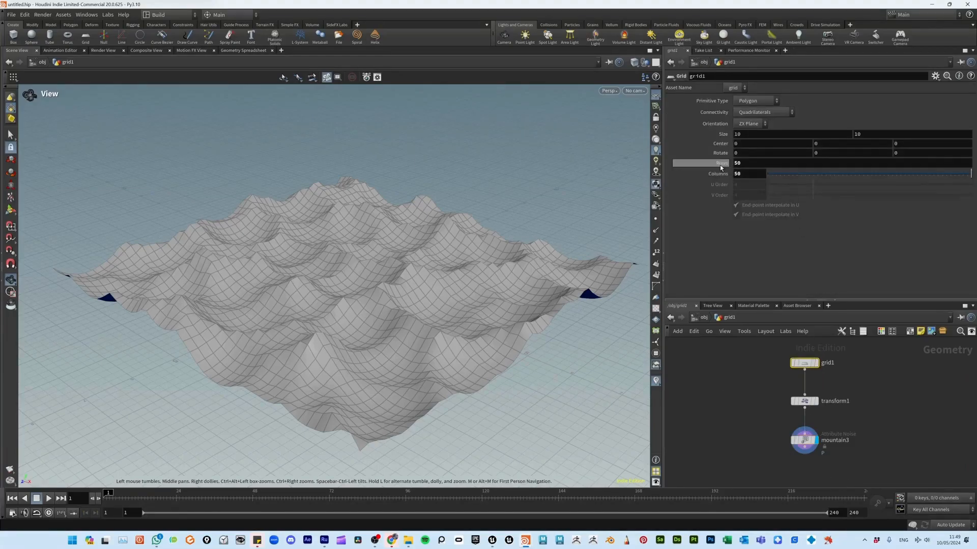
pyautogui.moveTo(719, 165); pyautogui.dragTo(768, 165, button='middle')
pyautogui.moveTo(301, 305); pyautogui.dragTo(314, 332)
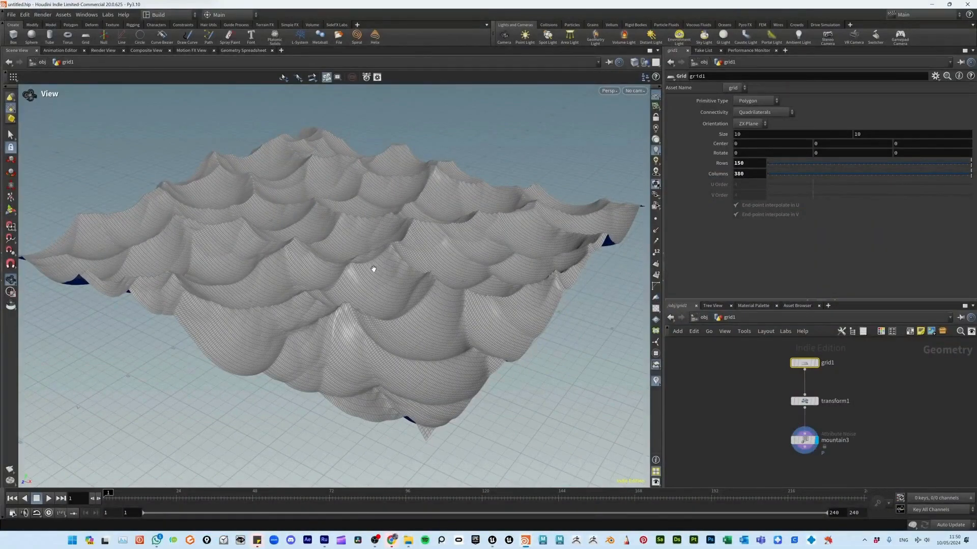
# - Toggle the viewport between wireframe and shaded display to examine the dense surface
pyautogui.press('w')
pyautogui.press('w')
pyautogui.press('w')
pyautogui.press('w')
pyautogui.press('w')
pyautogui.press('w')
pyautogui.press('w')
pyautogui.press('w')
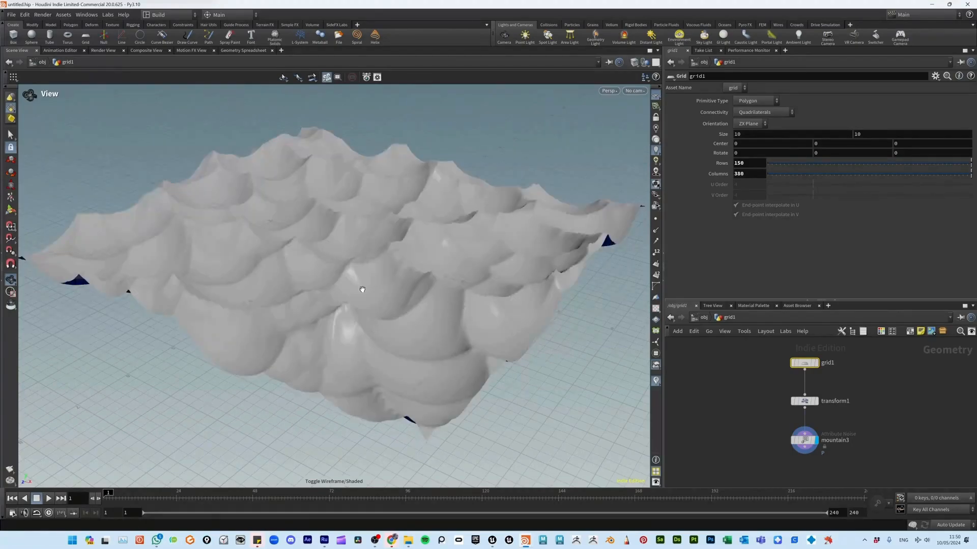
# - Toggle the viewport between shaded and wire-over-shaded display to compare the surface with and without its edges
pyautogui.hotkey('shift', 'w')
pyautogui.hotkey('shift', 'w')
pyautogui.hotkey('shift', 'w')
pyautogui.hotkey('shift', 'w')
pyautogui.hotkey('shift', 'w')
pyautogui.hotkey('shift', 'w')
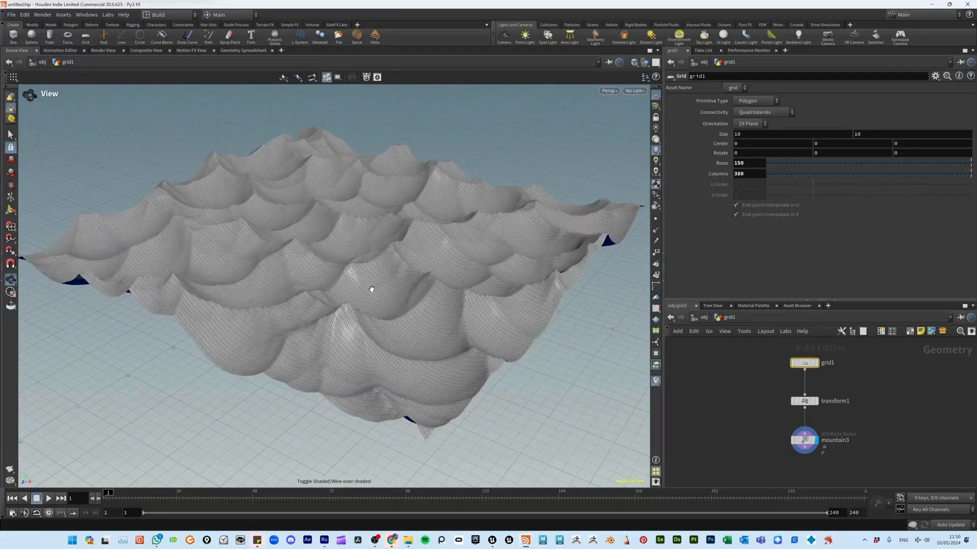
pyautogui.hotkey('shift', 'w')
pyautogui.hotkey('shift', 'w')
pyautogui.click(635, 62)
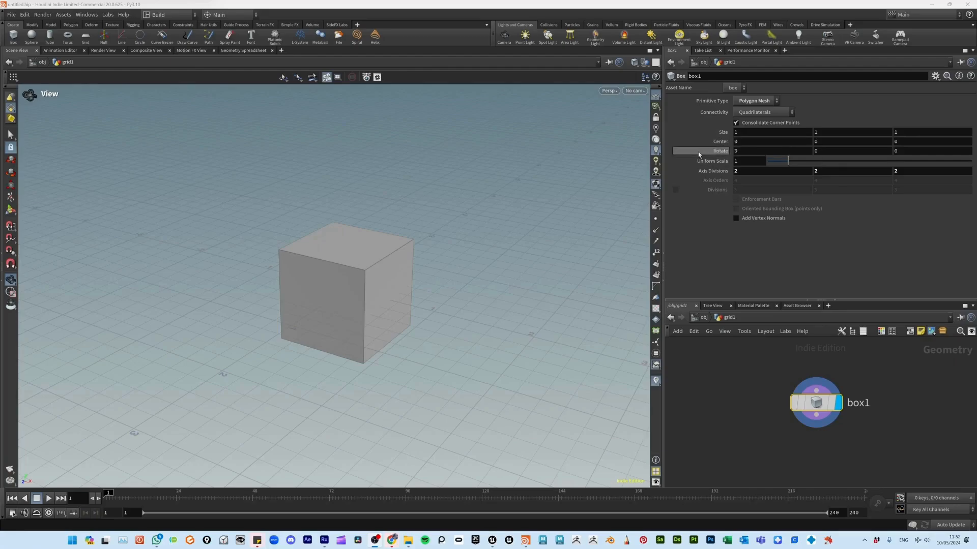
# - Set box1's Size to 1.7, 2.7 and 1.7
pyautogui.click(825, 133)
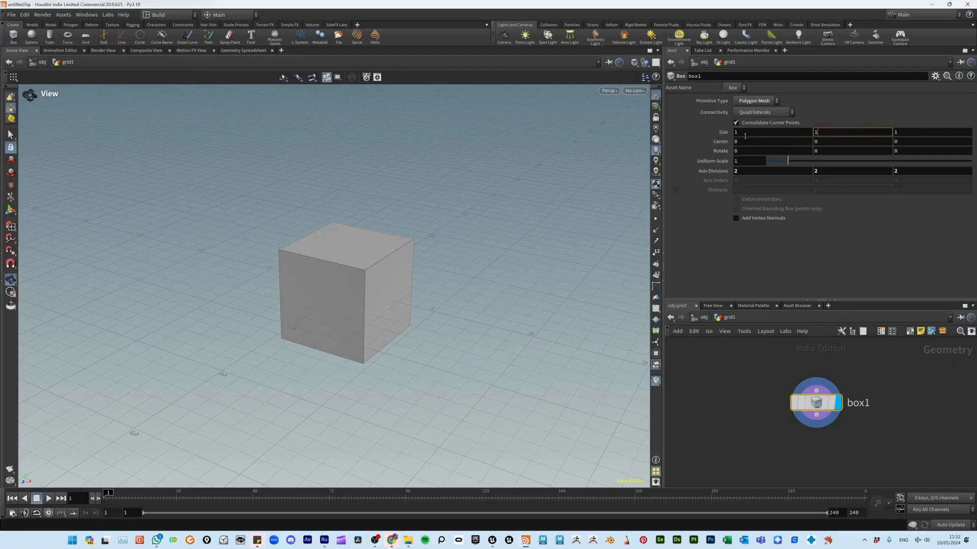
pyautogui.moveTo(741, 134); pyautogui.dragTo(751, 135, button='middle')
pyautogui.moveTo(824, 130); pyautogui.dragTo(865, 127, button='middle')
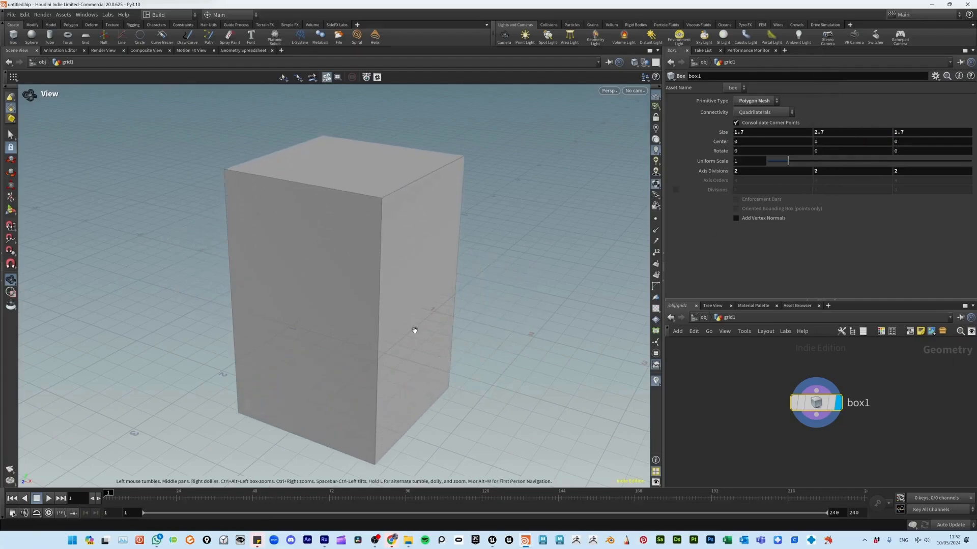
# - Set box1's Y size to 3 and its Center Y to 1.5 so it rests on the ground plane
pyautogui.moveTo(355, 311); pyautogui.dragTo(318, 309, button='right')
pyautogui.moveTo(317, 310); pyautogui.dragTo(323, 286)
pyautogui.moveTo(366, 326); pyautogui.dragTo(348, 331, button='right')
pyautogui.moveTo(343, 333); pyautogui.dragTo(339, 316, button='middle')
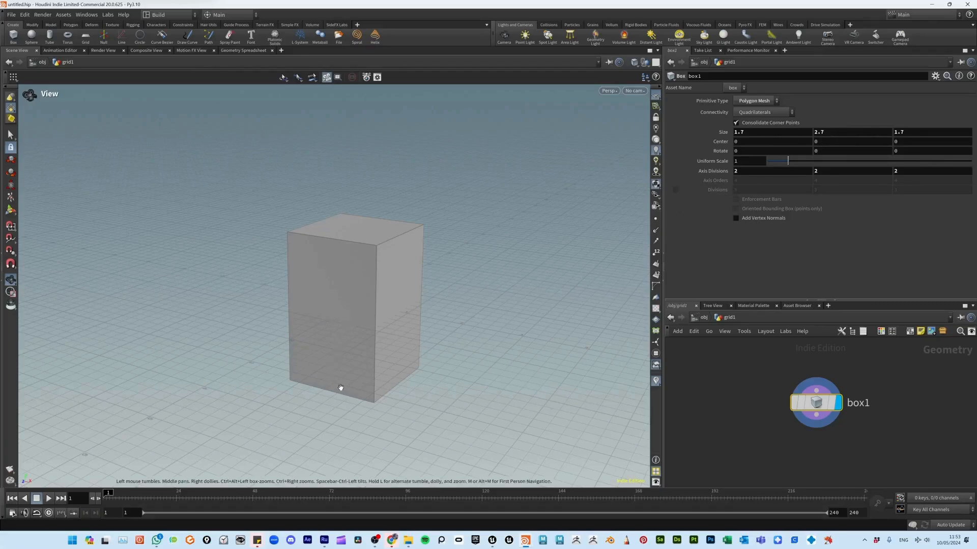
pyautogui.click(832, 132)
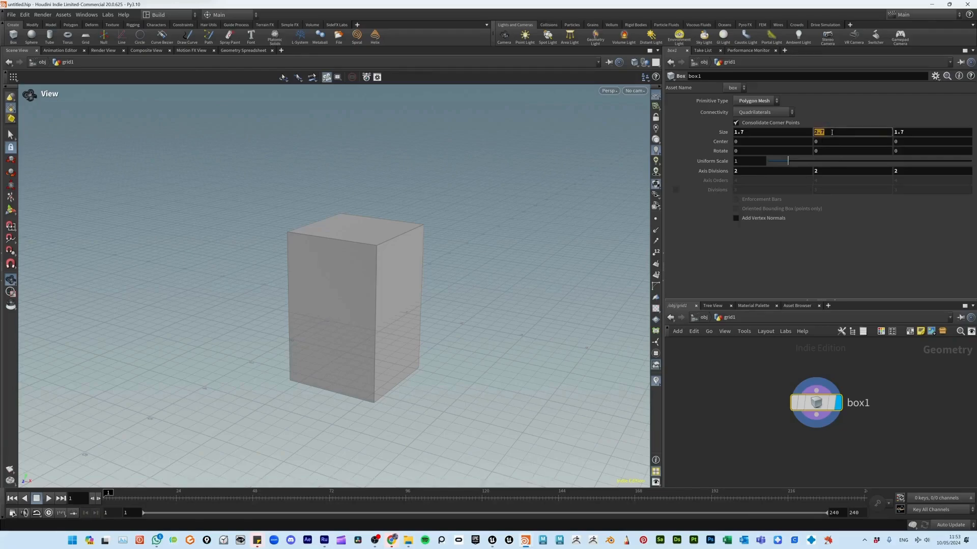
pyautogui.write('3')
pyautogui.press('Return')
pyautogui.click(831, 142)
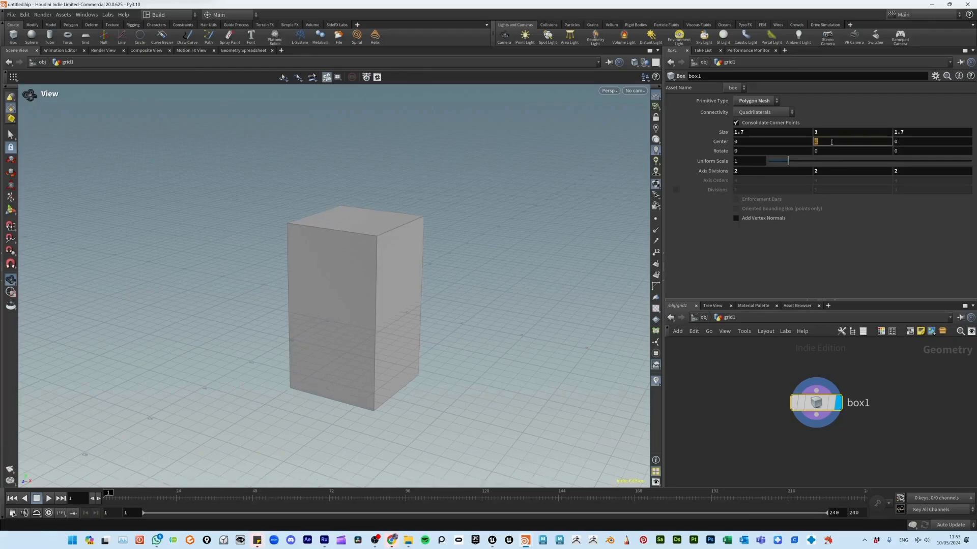
pyautogui.press('Return')
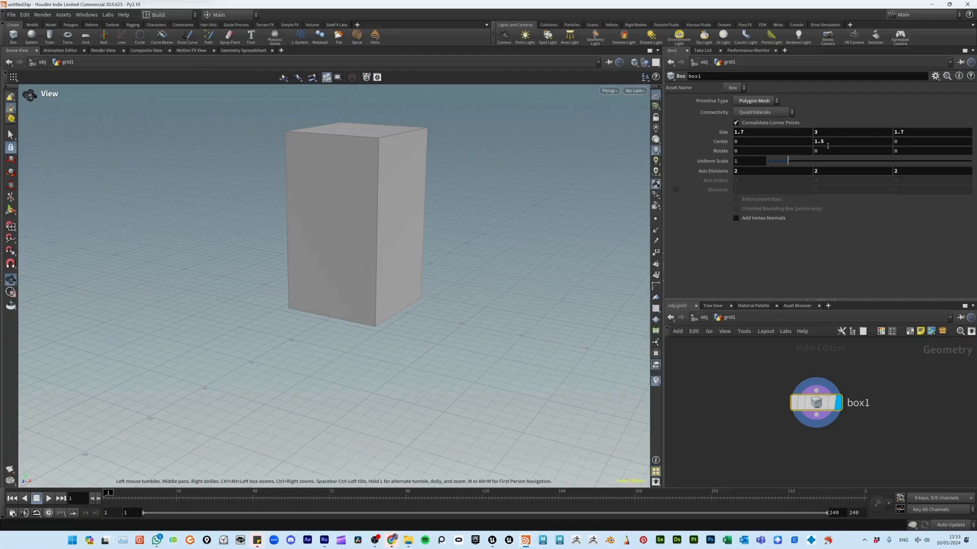
# - Copy box1's Y size parameter and paste it as a relative reference into Center Y
pyautogui.rightClick(825, 133)
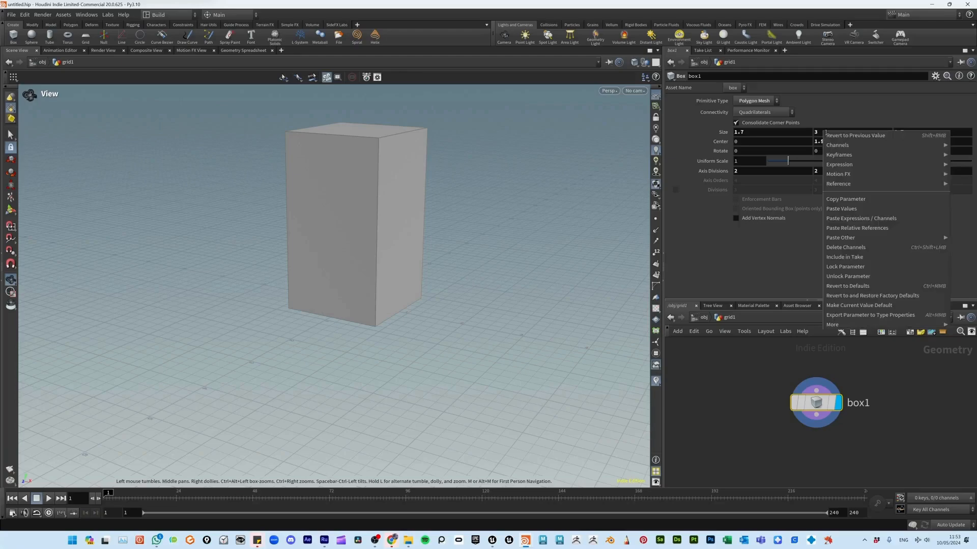
pyautogui.click(854, 201)
pyautogui.rightClick(833, 142)
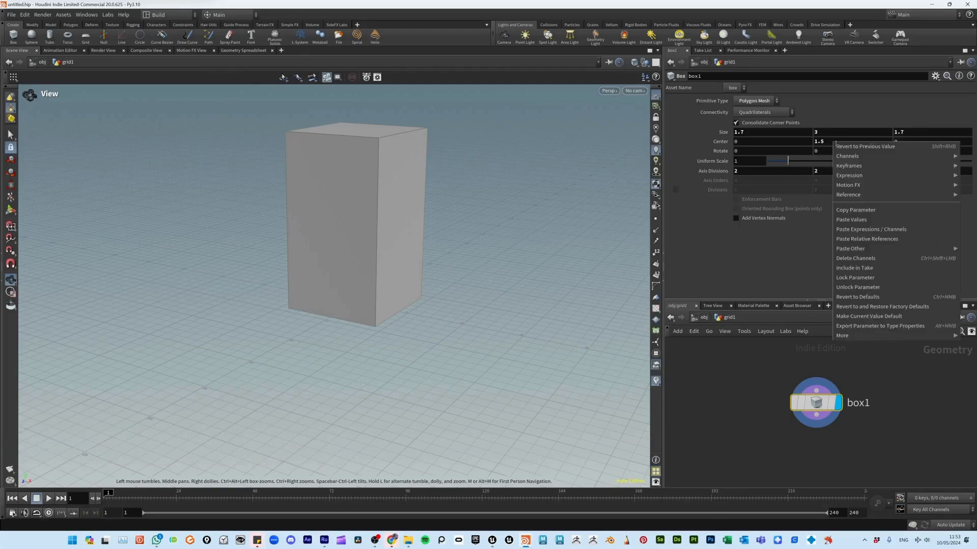
pyautogui.click(858, 240)
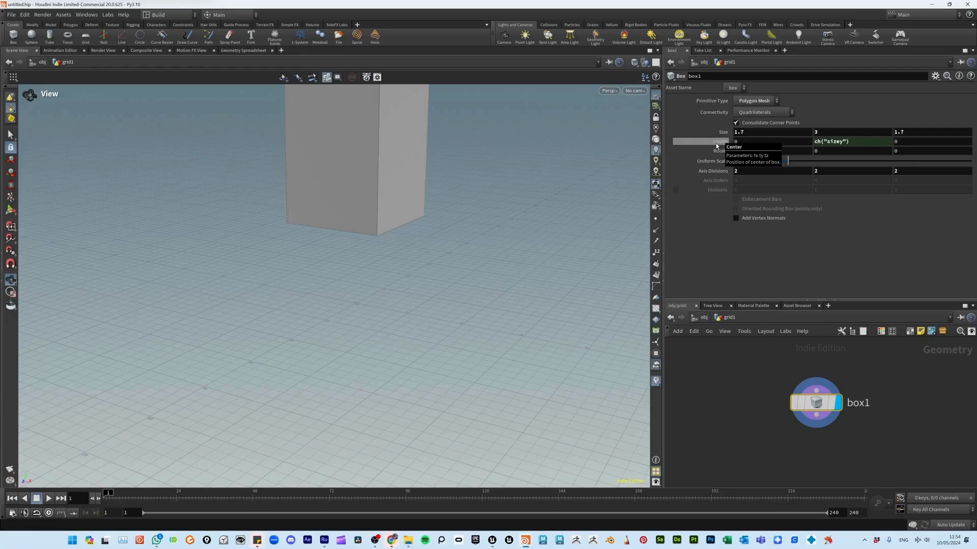
# - Switch box1's Center parameter between its expression and its evaluated value to examine the reference
pyautogui.click(716, 146)
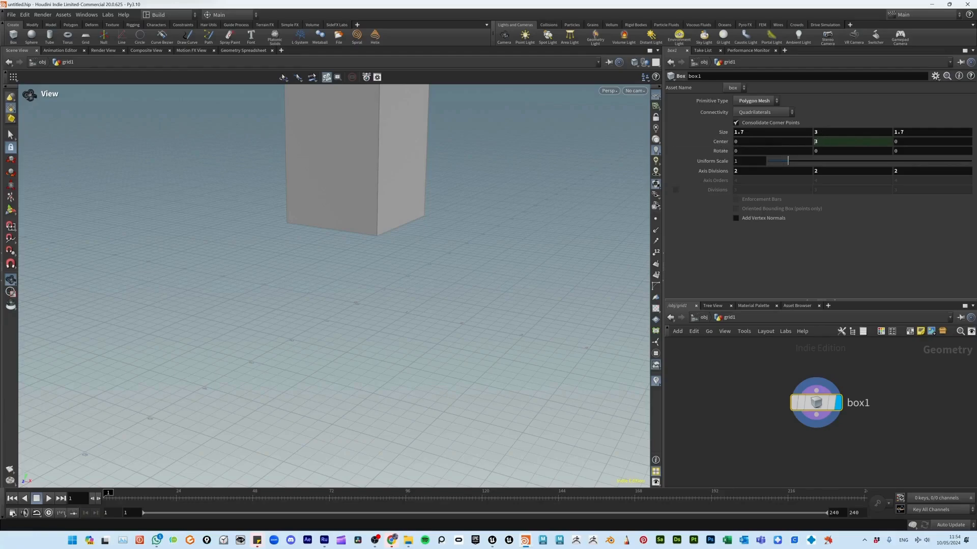
pyautogui.click(712, 140)
pyautogui.click(714, 142)
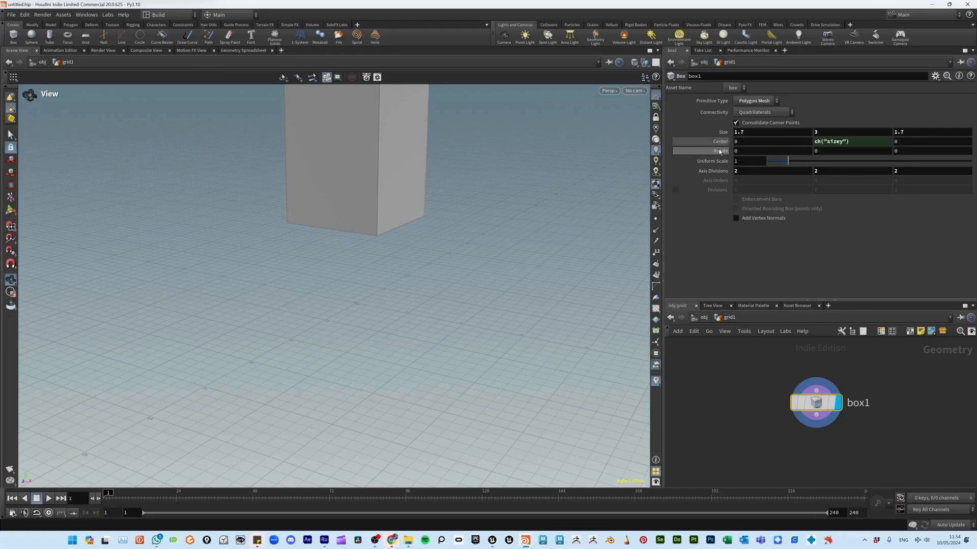
# - Change the Center Y expression to ch("sizey")/2 and test it by adjusting the Y size to 2.9
pyautogui.click(853, 142)
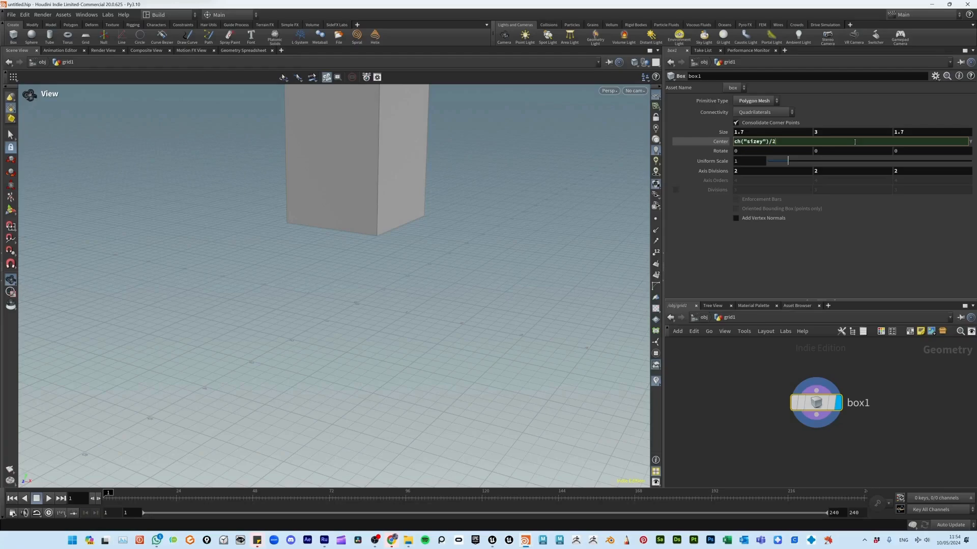
pyautogui.write('/2')
pyautogui.press('Return')
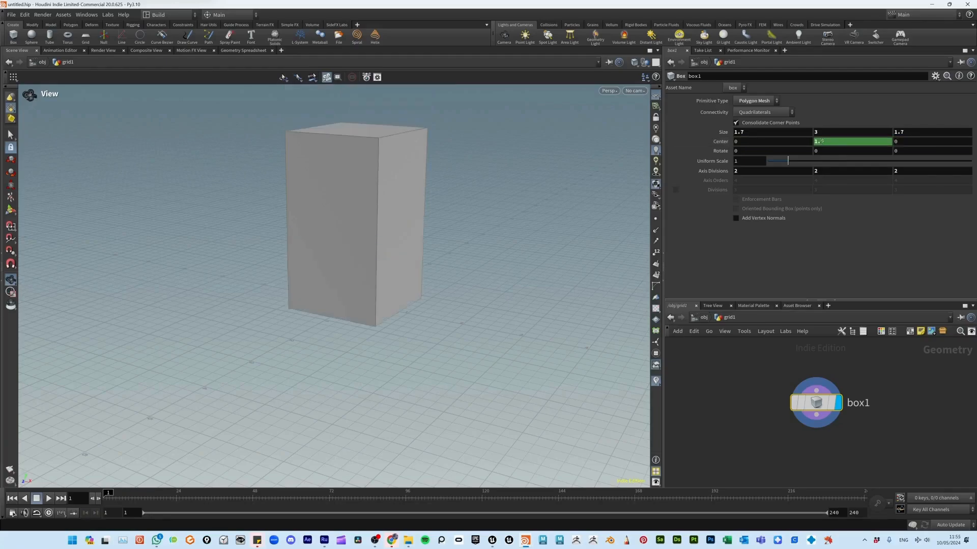
pyautogui.moveTo(823, 133); pyautogui.dragTo(832, 148, button='middle')
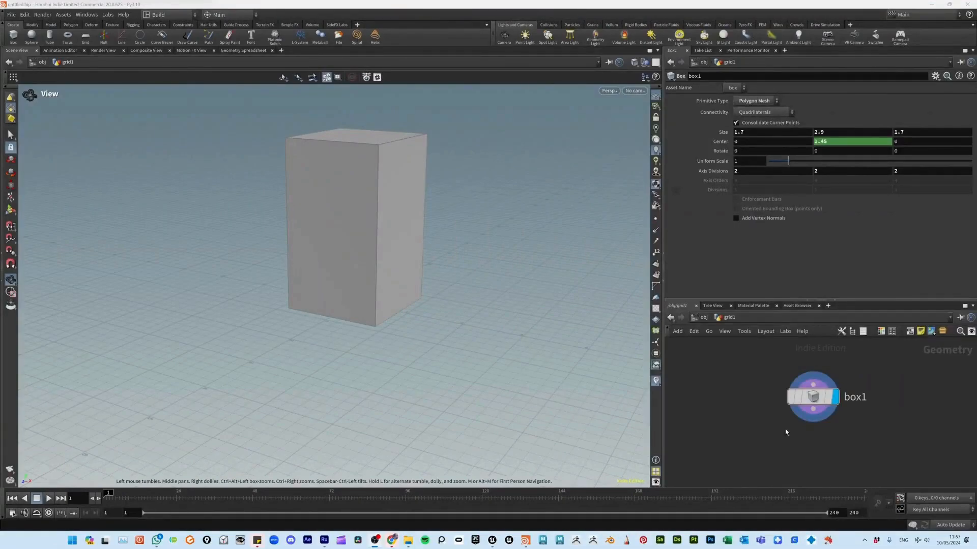
# - Show the node colour palette and try several colours on box1, finishing with red
pyautogui.click(881, 331)
pyautogui.click(813, 397)
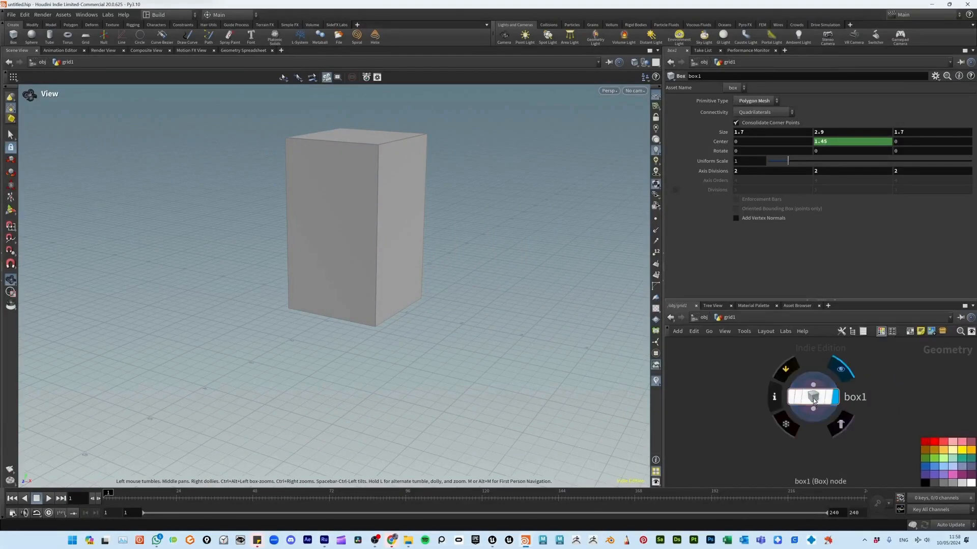
pyautogui.click(934, 442)
pyautogui.click(940, 458)
pyautogui.click(952, 450)
pyautogui.click(969, 451)
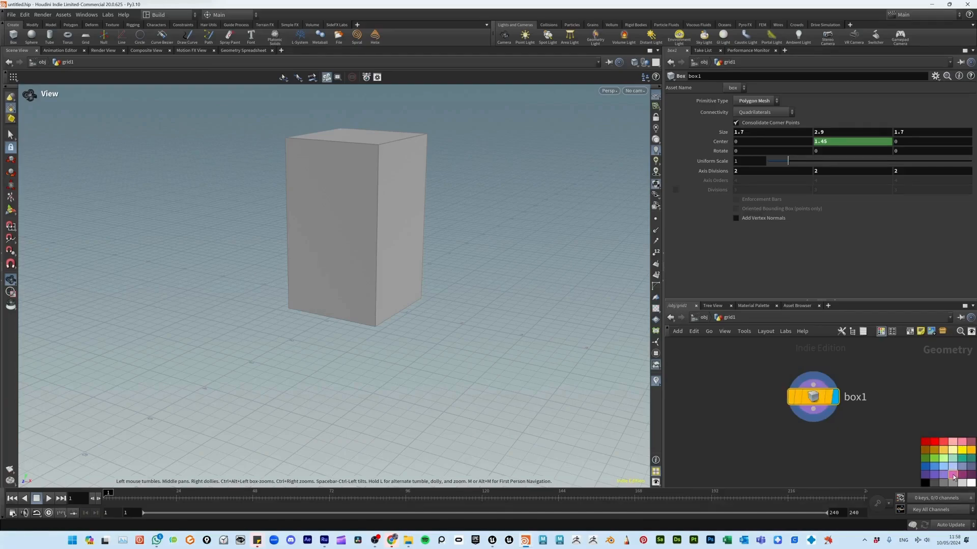
pyautogui.click(952, 458)
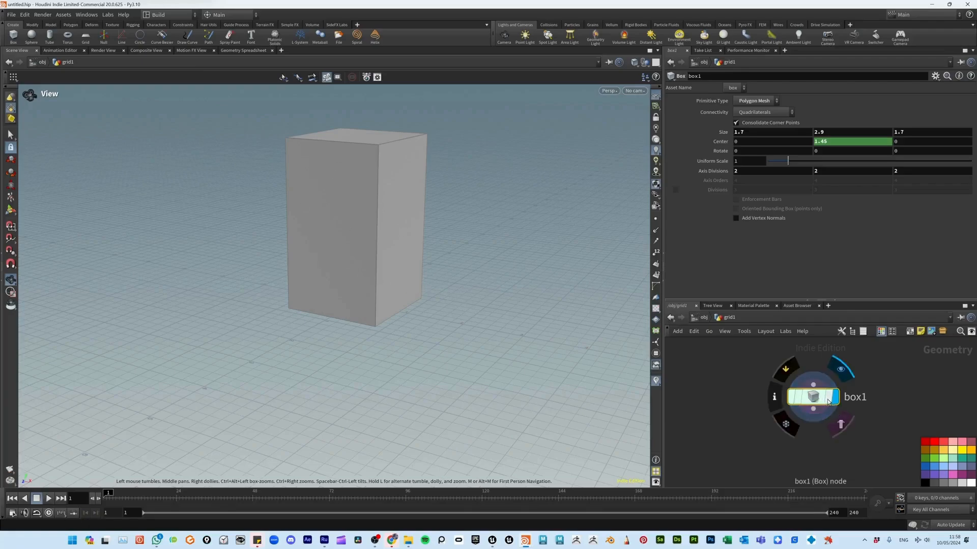
pyautogui.click(933, 444)
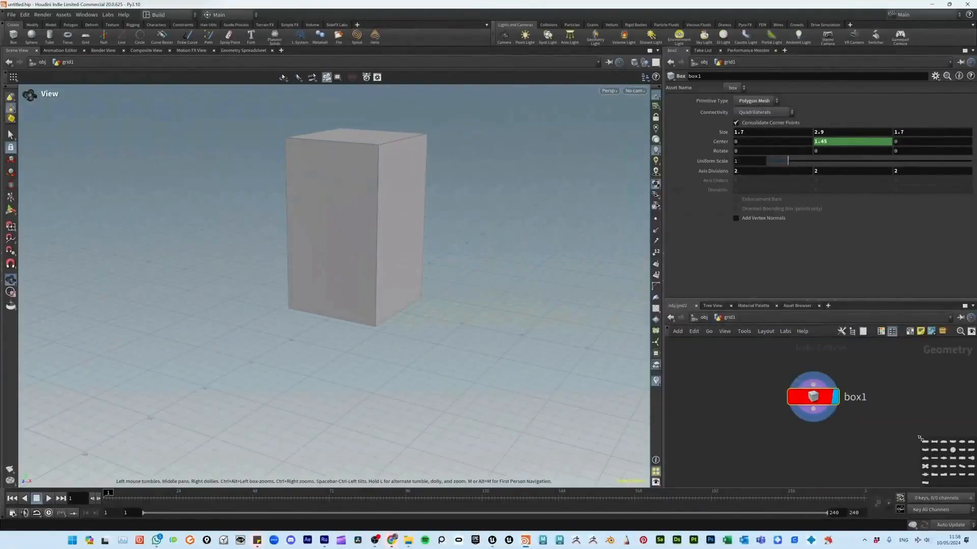
# - Enlarge the node shape palette, try other shapes on box1, and turn on its bypass and lock flags
pyautogui.moveTo(920, 437); pyautogui.dragTo(880, 405)
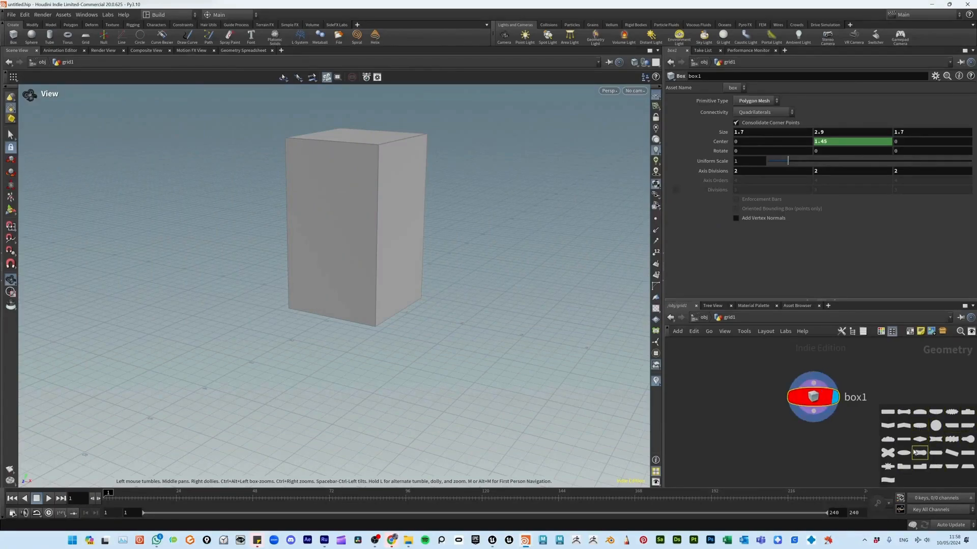
pyautogui.moveTo(888, 453); pyautogui.dragTo(804, 396)
pyautogui.moveTo(805, 399)
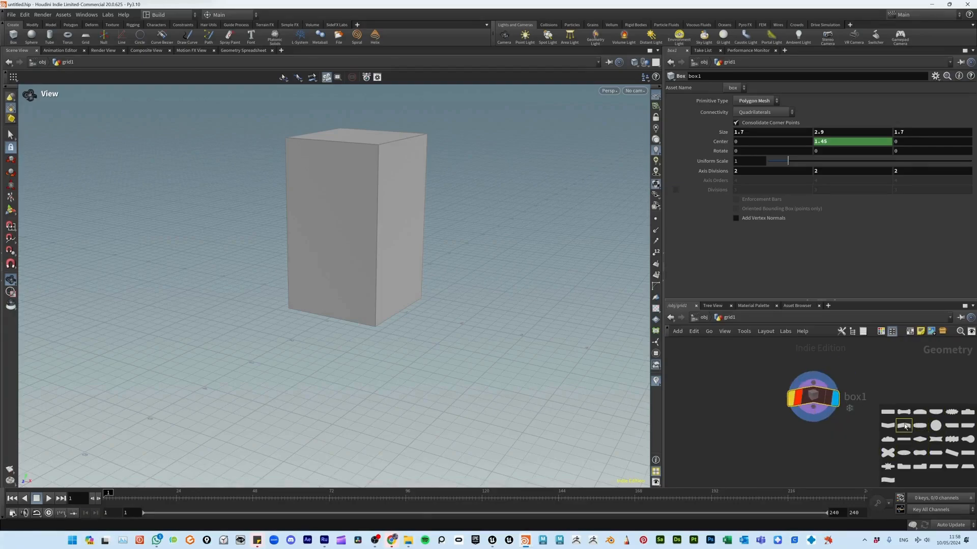
# - Try the trapezoid shape on box1, settle on the wavy shape, and hide the node shape palette
pyautogui.click(950, 469)
pyautogui.moveTo(810, 423)
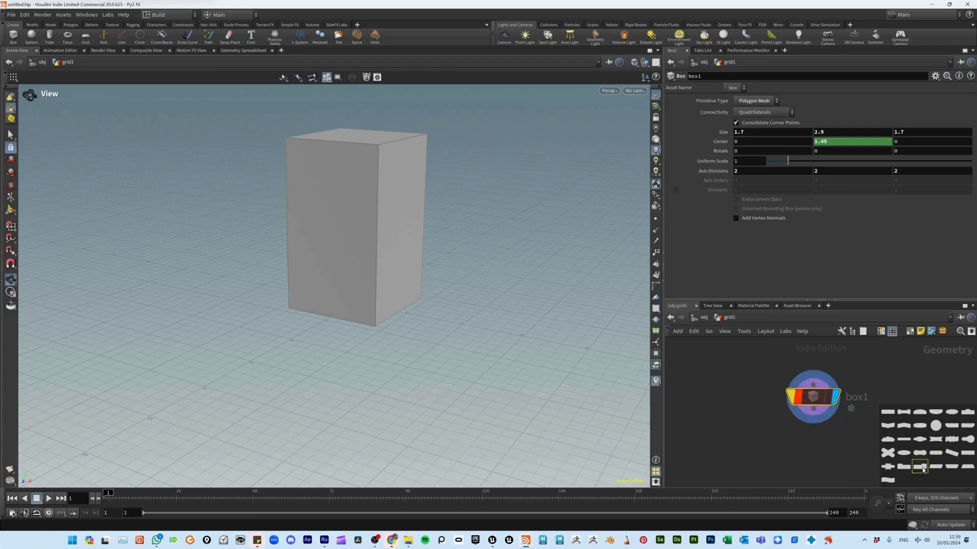
pyautogui.click(888, 480)
pyautogui.click(892, 331)
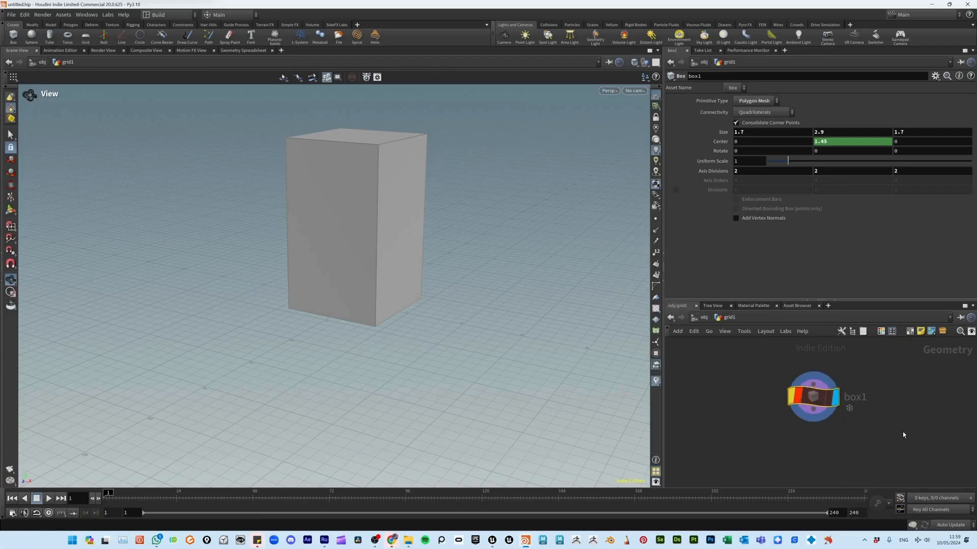
# - Toggle the colour palette and the node shape palette on and off in the network editor
pyautogui.press('c')
pyautogui.press('c')
pyautogui.press('c')
pyautogui.press('c')
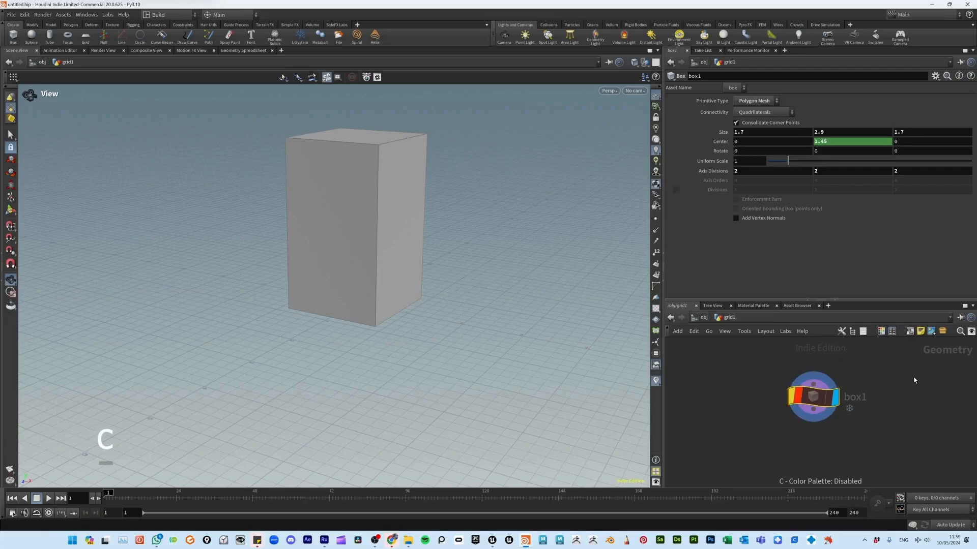
pyautogui.press('z')
pyautogui.press('z')
pyautogui.press('z')
pyautogui.press('z')
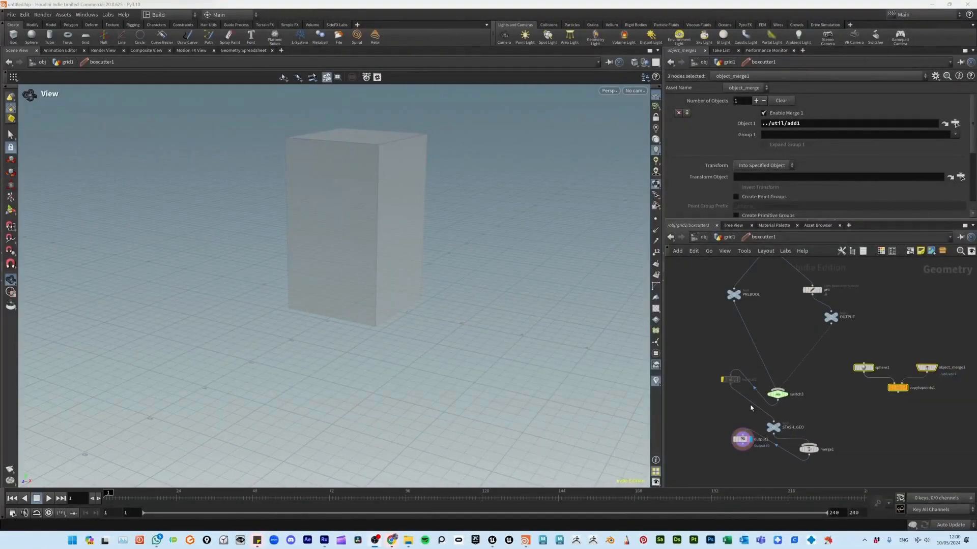
# - Select the five nodes from the switch down to output1 inside boxcutter1 and align them in a vertical column
pyautogui.moveTo(812, 412); pyautogui.dragTo(815, 347, button='middle')
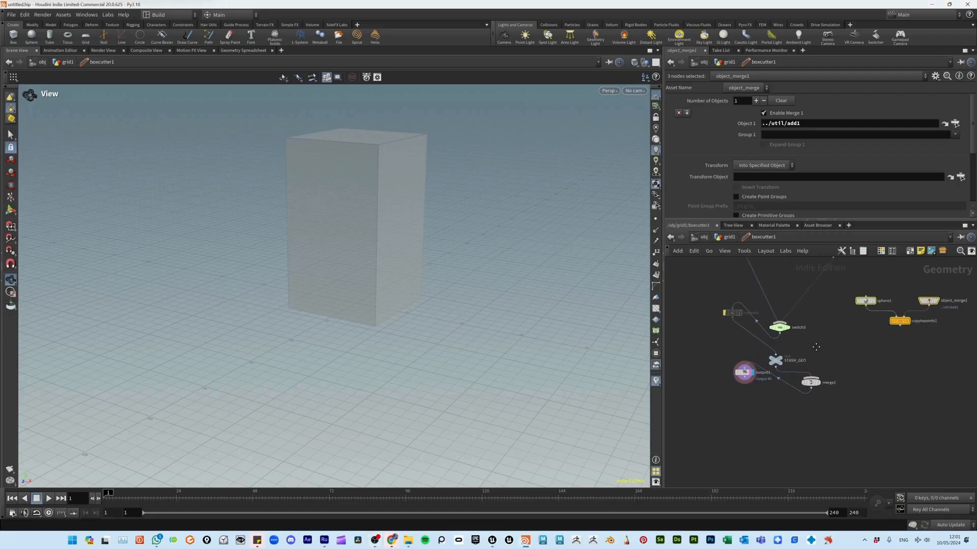
pyautogui.press('a')
pyautogui.moveTo(715, 411); pyautogui.dragTo(852, 302)
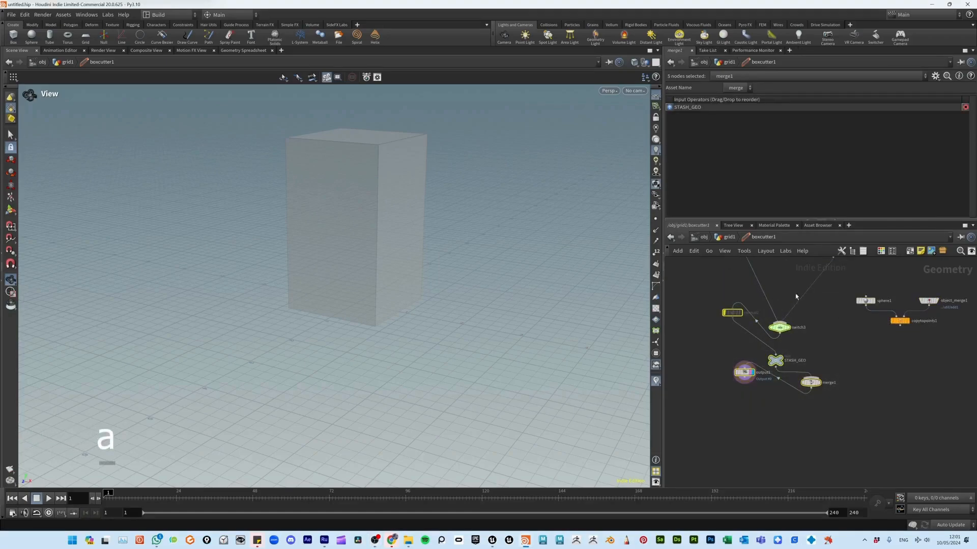
pyautogui.moveTo(779, 331); pyautogui.dragTo(780, 434)
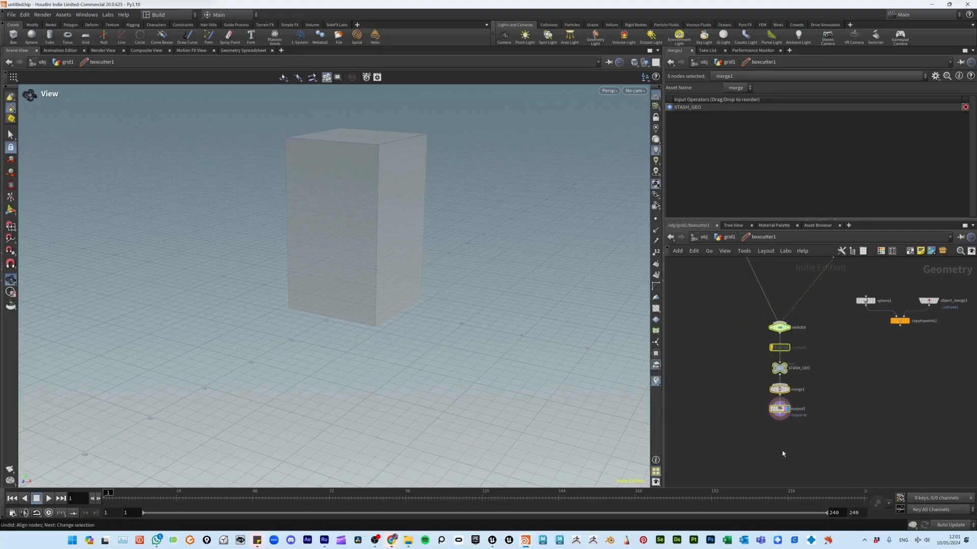
# - Align sphere1 and object_merge1 in a horizontal row, and lay out the scattered chain from the switch to output1 in a column
pyautogui.moveTo(809, 324); pyautogui.dragTo(877, 370)
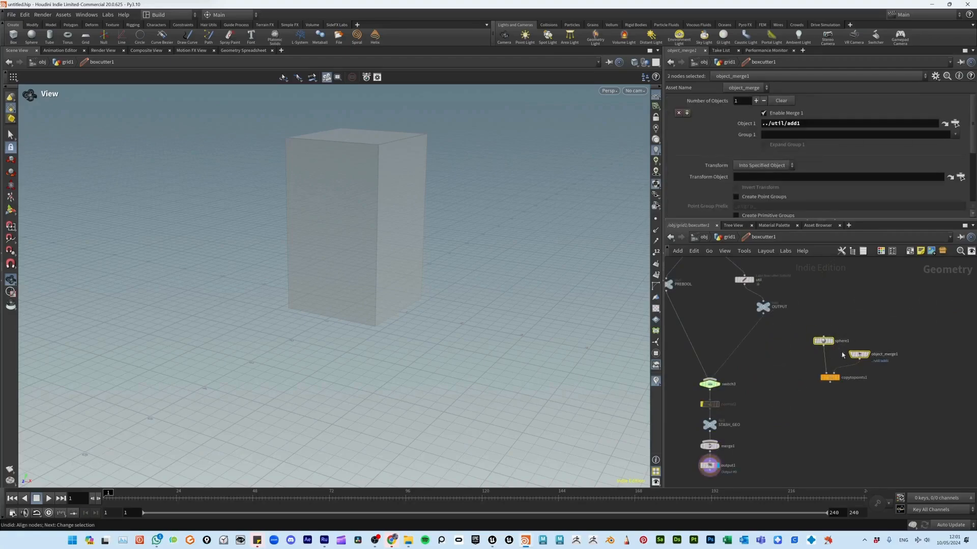
pyautogui.moveTo(824, 345)
pyautogui.press('a')
pyautogui.moveTo(840, 343); pyautogui.dragTo(939, 343)
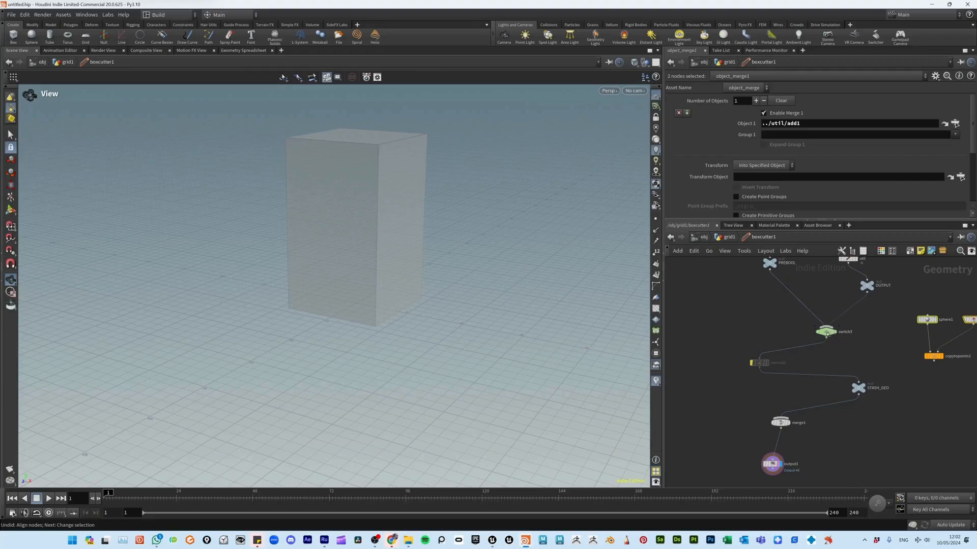
pyautogui.press('l')
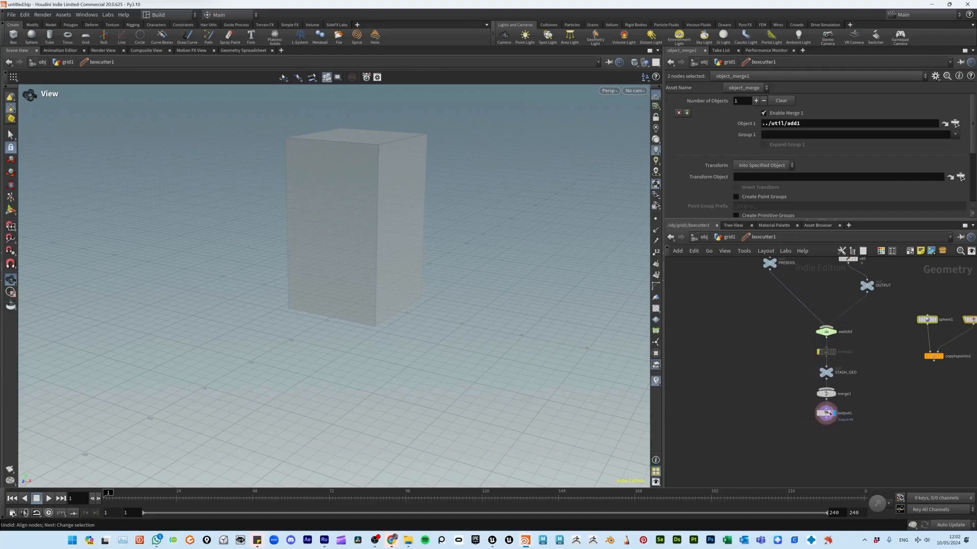
# - Move foreach_count1 with attribwrangle1, stash2, switchif1 and CLEAN_GEO closer around the foreach loop block in boxcutter1
pyautogui.moveTo(872, 277); pyautogui.dragTo(841, 413, button='middle')
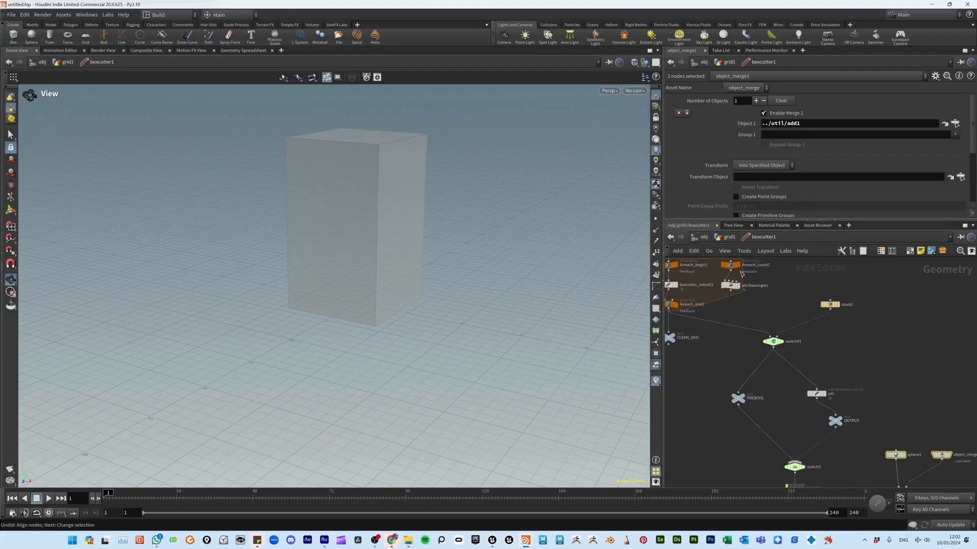
pyautogui.moveTo(706, 340); pyautogui.dragTo(808, 337, button='middle')
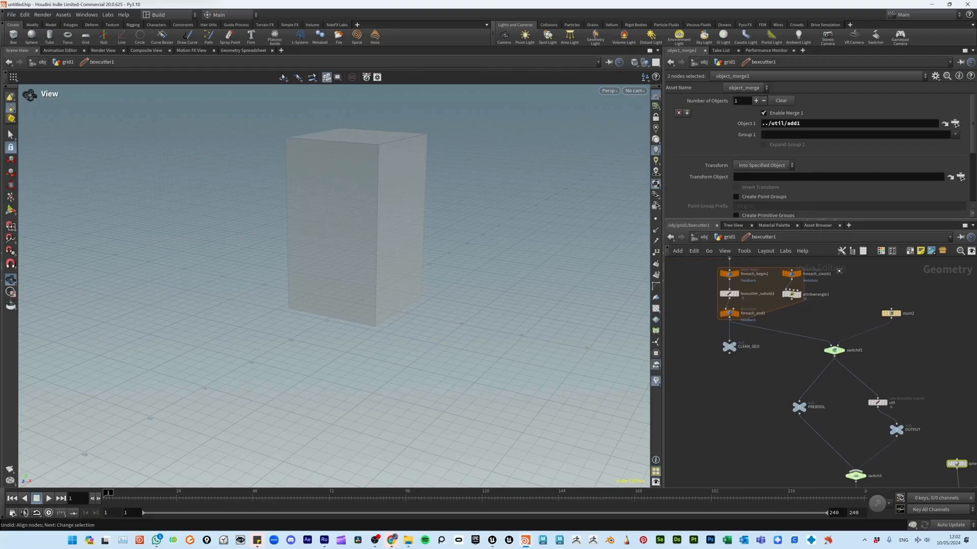
pyautogui.moveTo(839, 271); pyautogui.dragTo(839, 269)
pyautogui.moveTo(870, 305); pyautogui.dragTo(851, 330, button='middle')
pyautogui.moveTo(749, 286); pyautogui.dragTo(775, 328)
pyautogui.moveTo(774, 319); pyautogui.dragTo(854, 339)
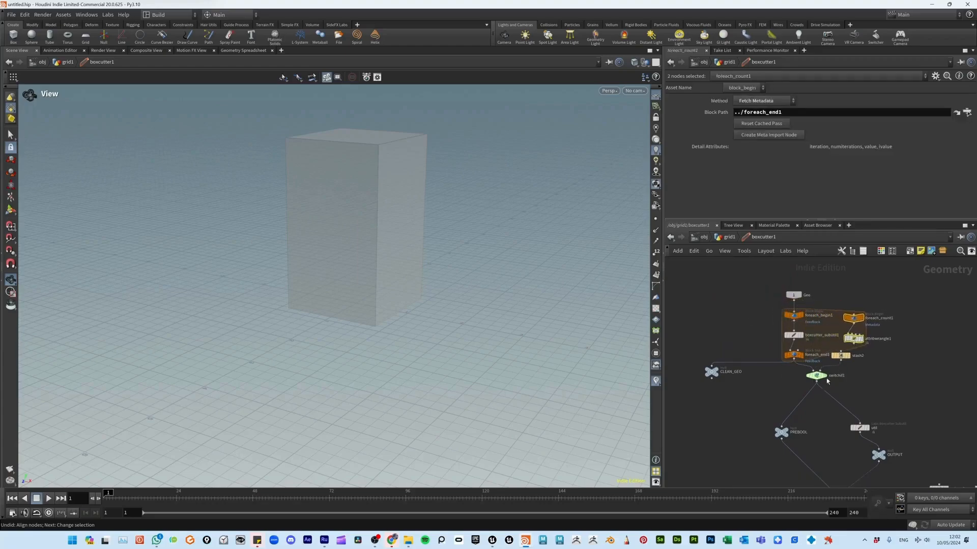
pyautogui.moveTo(827, 380); pyautogui.dragTo(824, 400)
pyautogui.moveTo(840, 356); pyautogui.dragTo(840, 379)
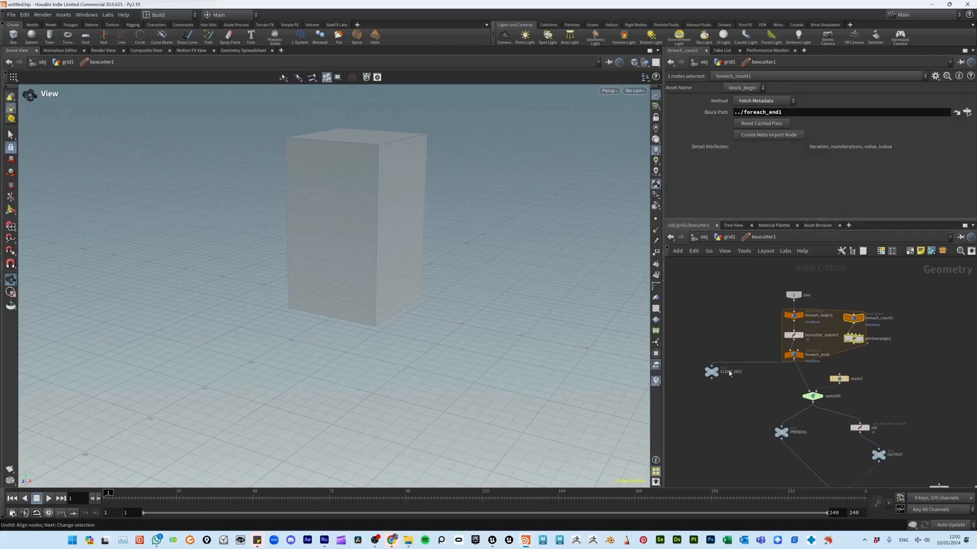
pyautogui.moveTo(728, 372); pyautogui.dragTo(786, 386)
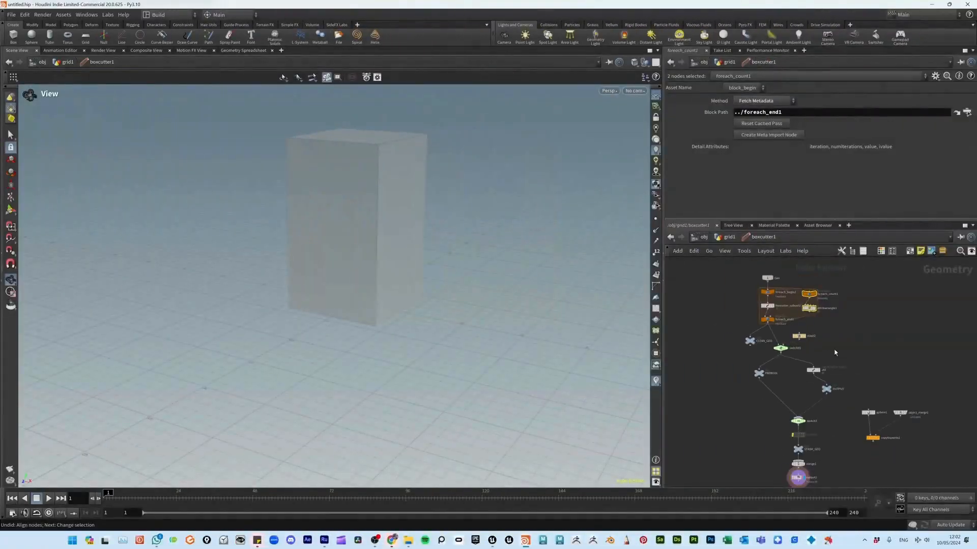
# - Automatically lay out the main boxcutter1 network, and move foreach_count1 and attribwrangle1 back beside the foreach loop nodes
pyautogui.scroll(-1, 868, 344)
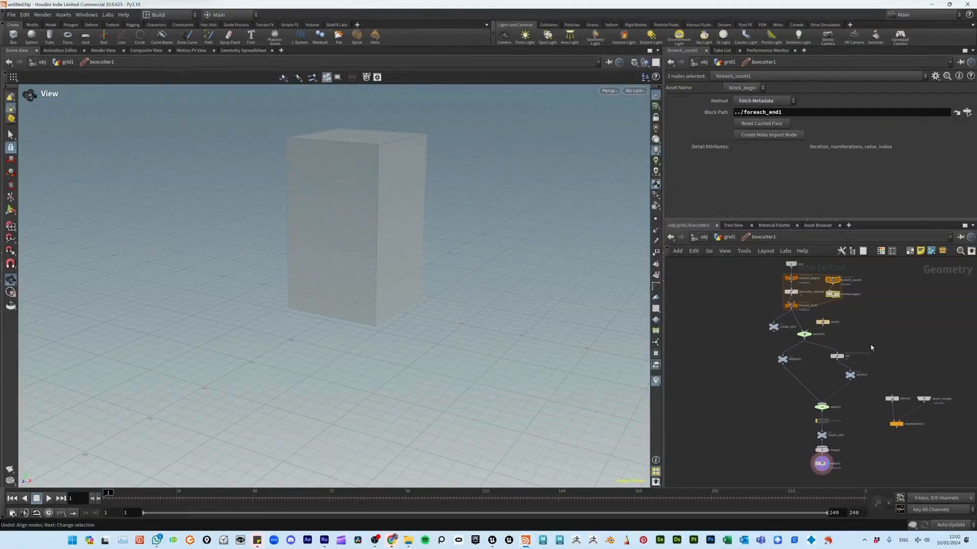
pyautogui.moveTo(863, 343); pyautogui.dragTo(824, 347, button='middle')
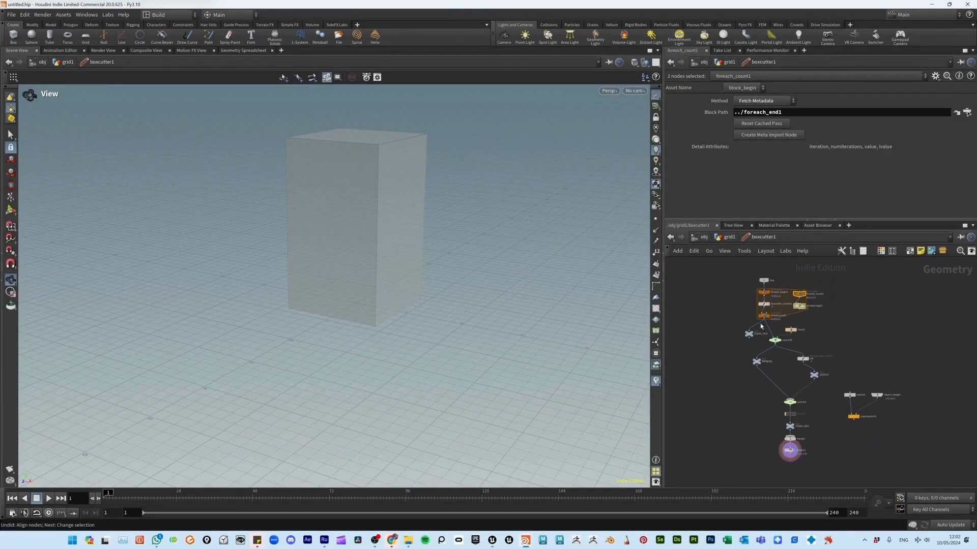
pyautogui.moveTo(825, 274); pyautogui.dragTo(713, 482)
pyautogui.press('l')
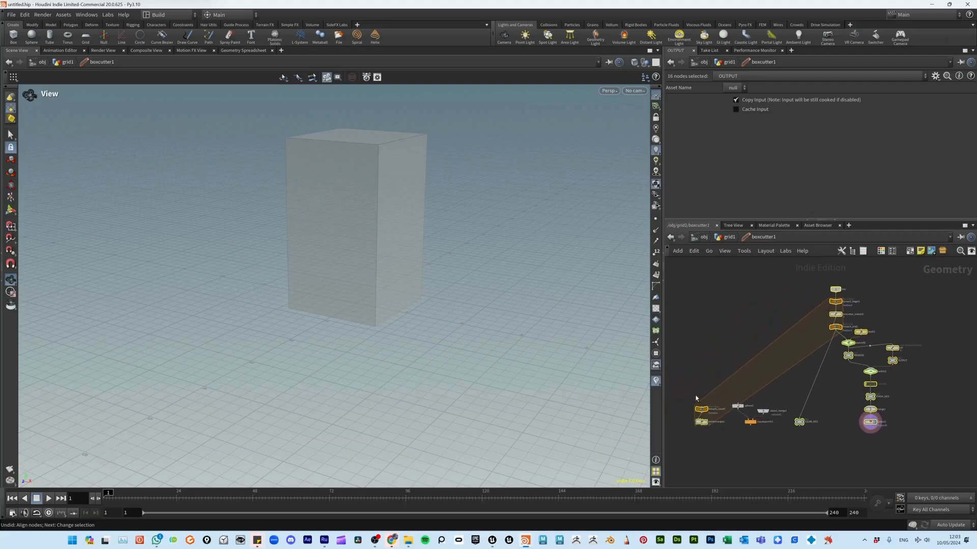
pyautogui.click(702, 410)
pyautogui.moveTo(704, 413); pyautogui.dragTo(874, 314)
pyautogui.scroll(3, 873, 314)
pyautogui.scroll(-3, 865, 346)
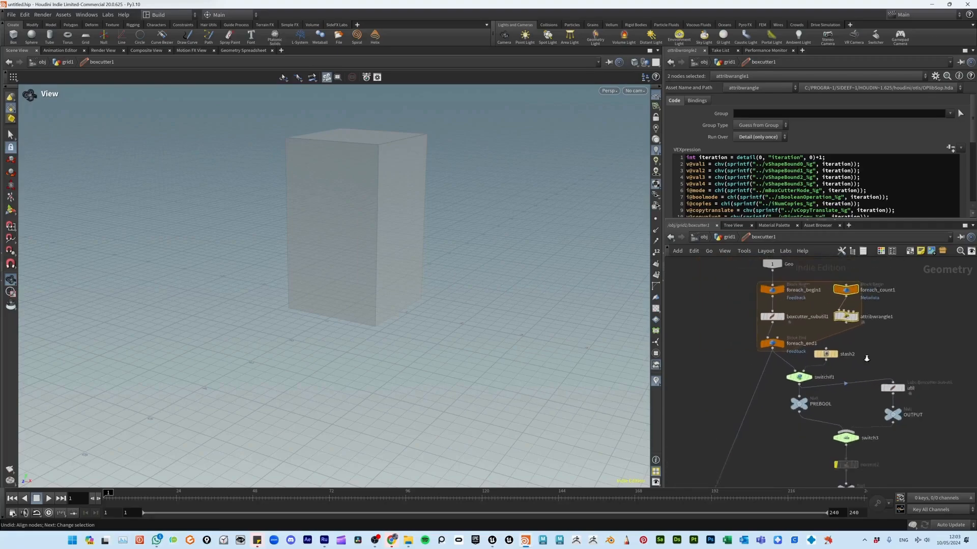
# - Show grid lines in the network editor and move the normal2 node sideways out of its column
pyautogui.scroll(3, 586, 351)
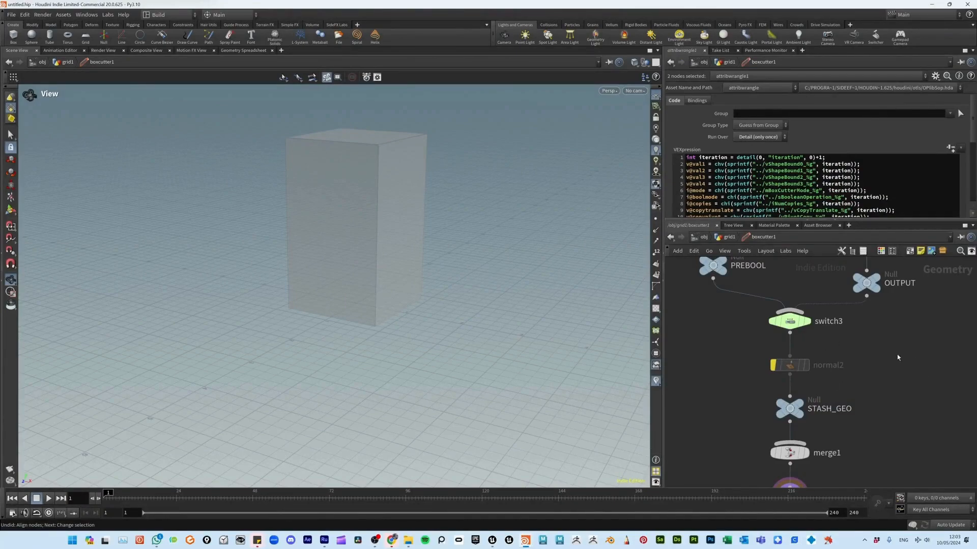
pyautogui.click(746, 251)
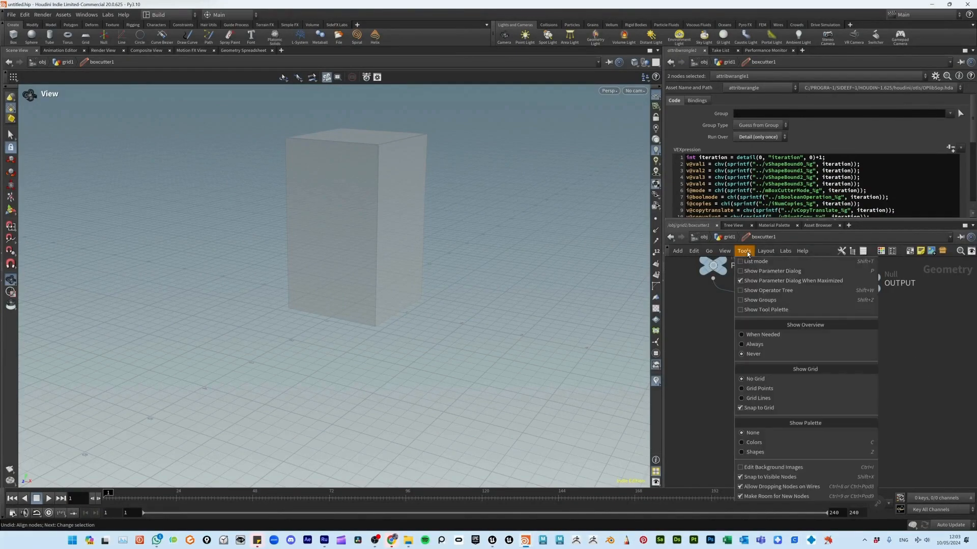
pyautogui.click(764, 398)
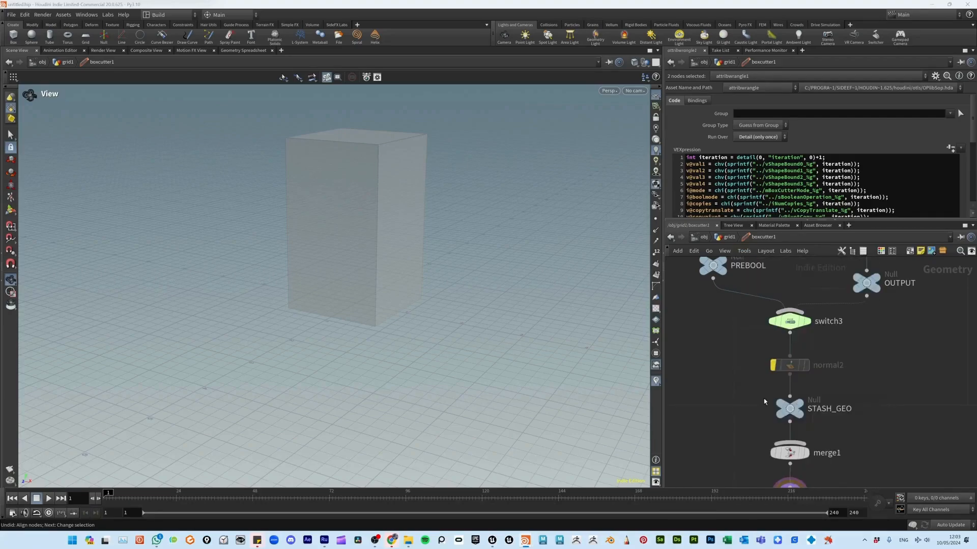
pyautogui.moveTo(819, 369); pyautogui.dragTo(885, 364)
pyautogui.click(743, 250)
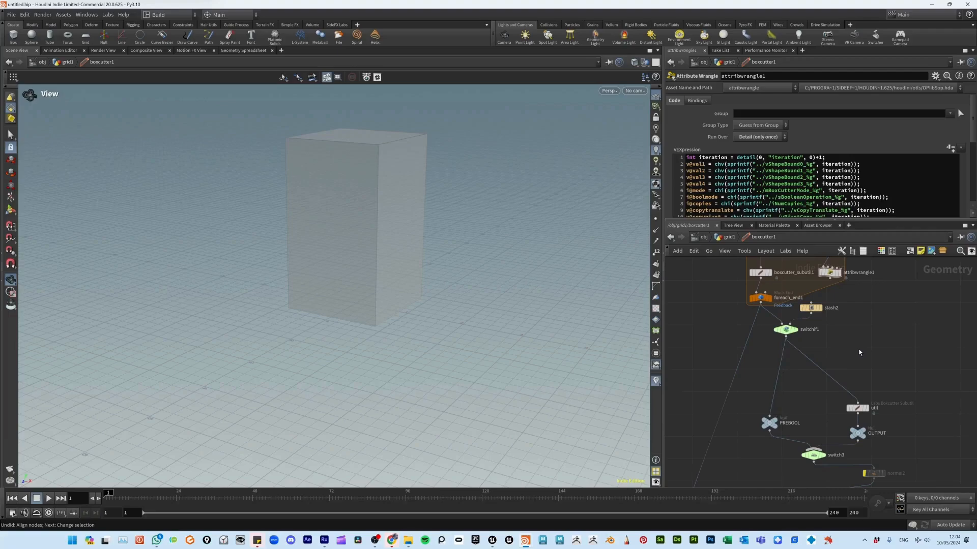
# - Toggle the network wiring style between straight and rounded wires
pyautogui.hotkey('shift', 's')
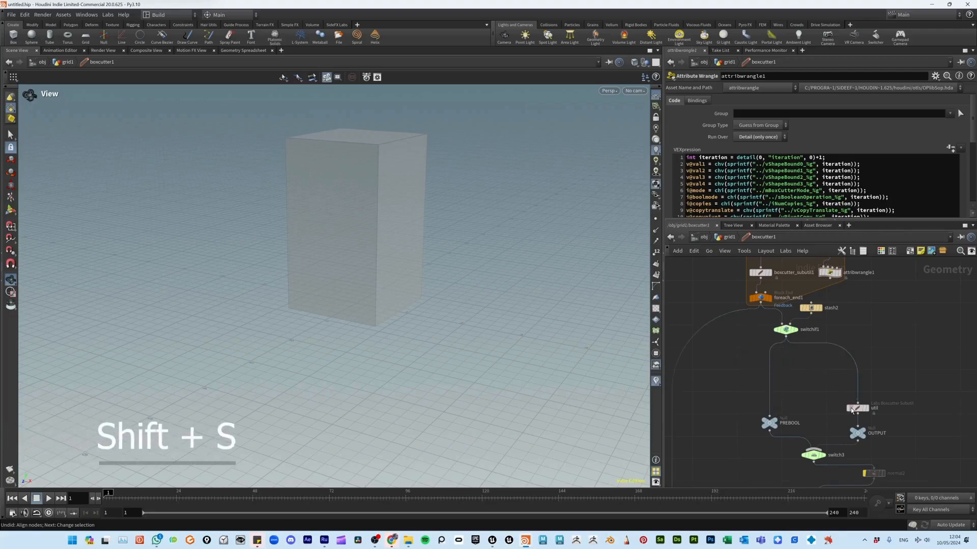
pyautogui.hotkey('shift', 's')
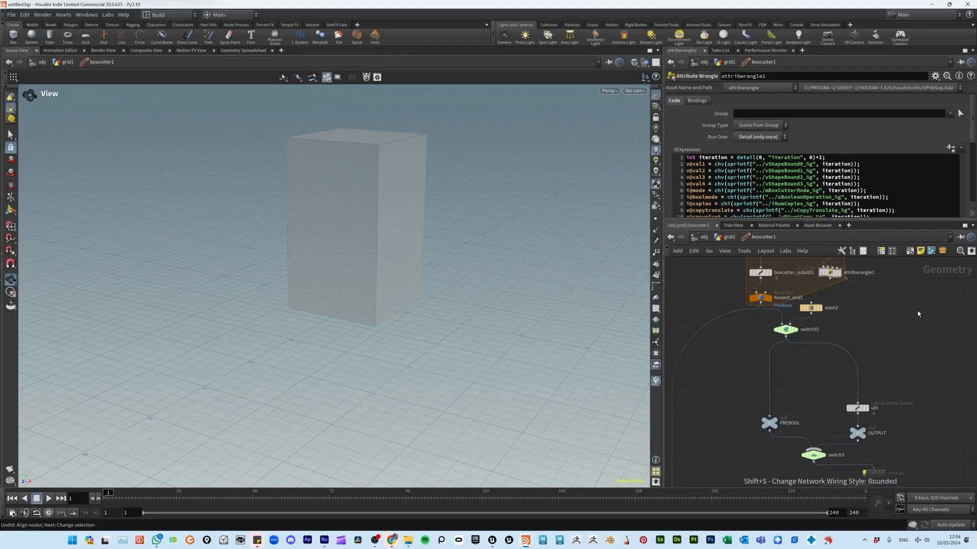
pyautogui.scroll(-4, 918, 314)
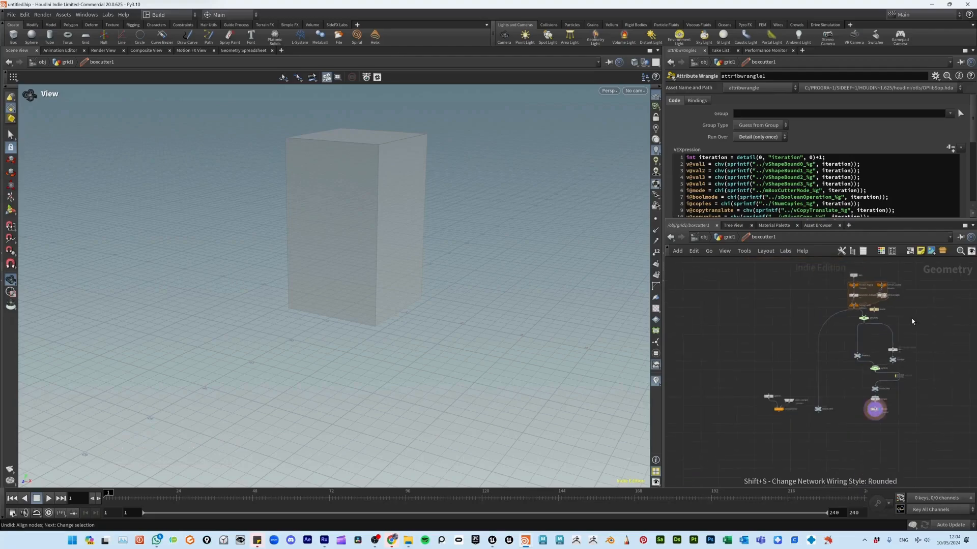
pyautogui.hotkey('shift', 's')
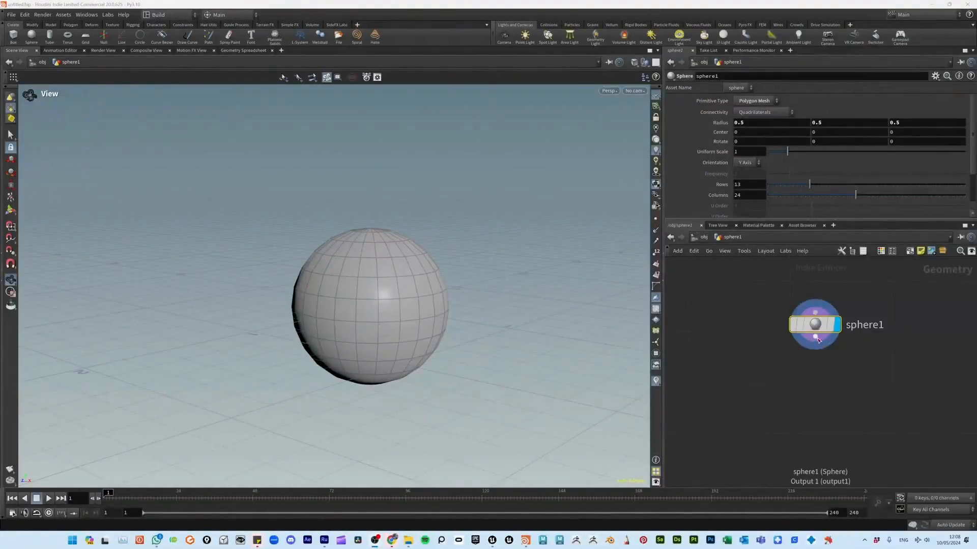
# - Add a Group node fed by sphere1, place it below the sphere and display its result
pyautogui.moveTo(815, 337); pyautogui.dragTo(812, 376)
pyautogui.write('group')
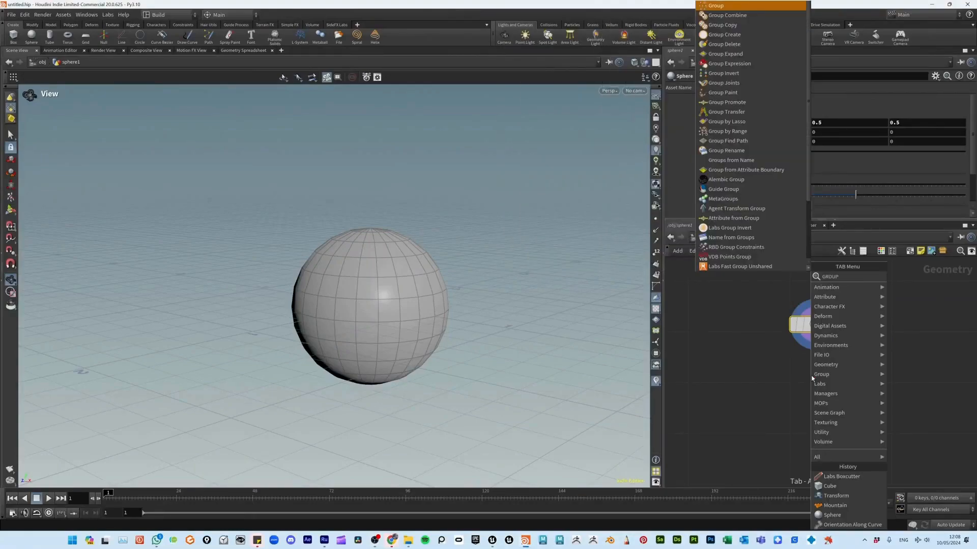
pyautogui.press('Return')
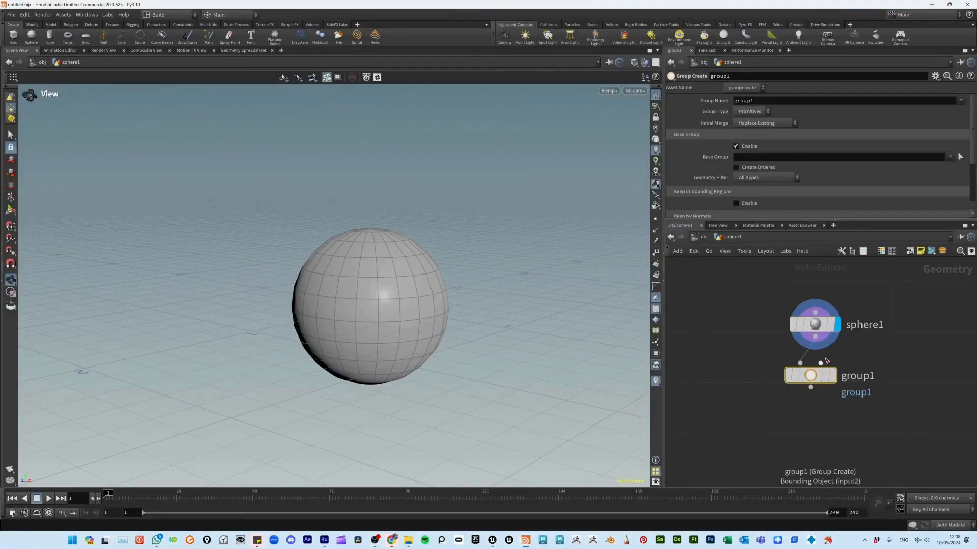
pyautogui.click(838, 348)
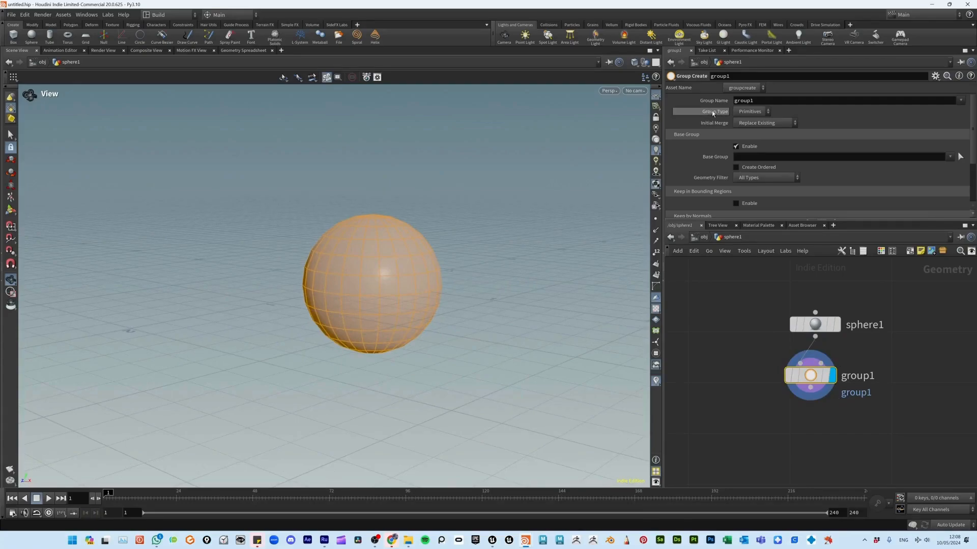
# - Set group1's Group Type to Points and disable its Base Group
pyautogui.click(752, 112)
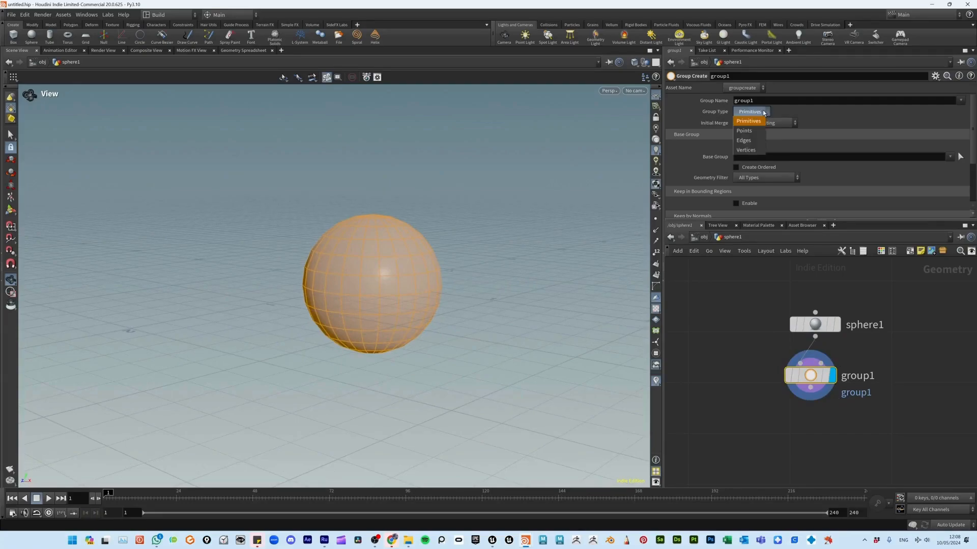
pyautogui.click(755, 132)
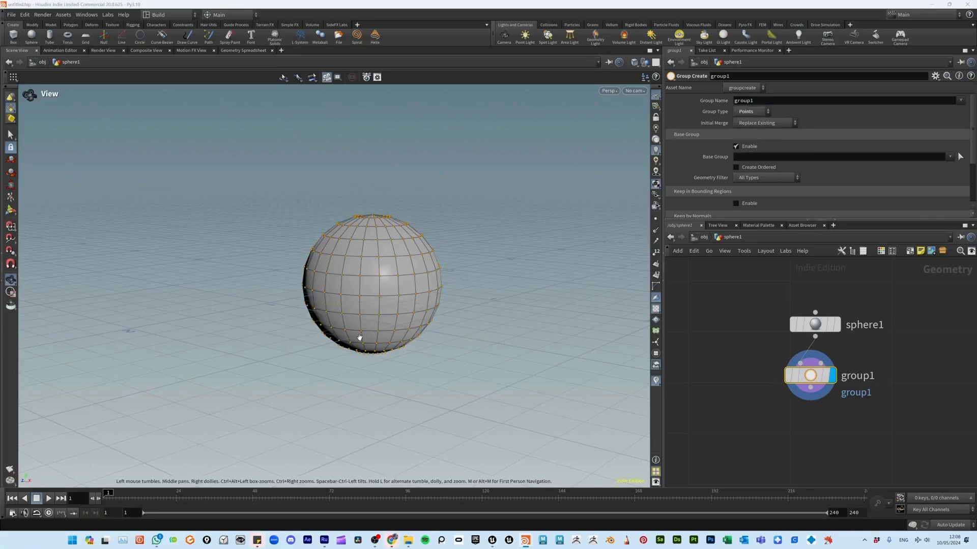
pyautogui.click(735, 146)
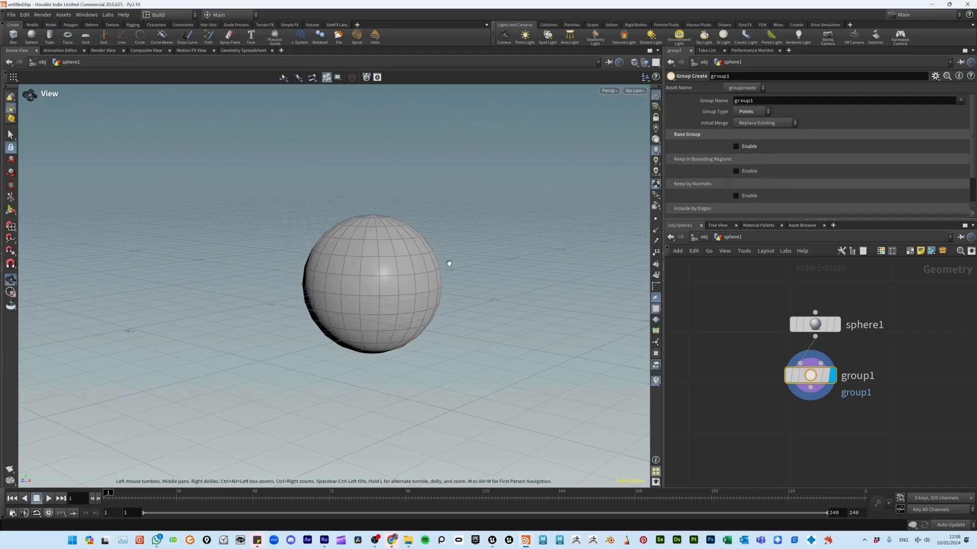
# - Enlarge the parameter area, enable Keep in Bounding Regions on group1, and set the bounding box's Y size to 0.5
pyautogui.moveTo(722, 220); pyautogui.dragTo(726, 299)
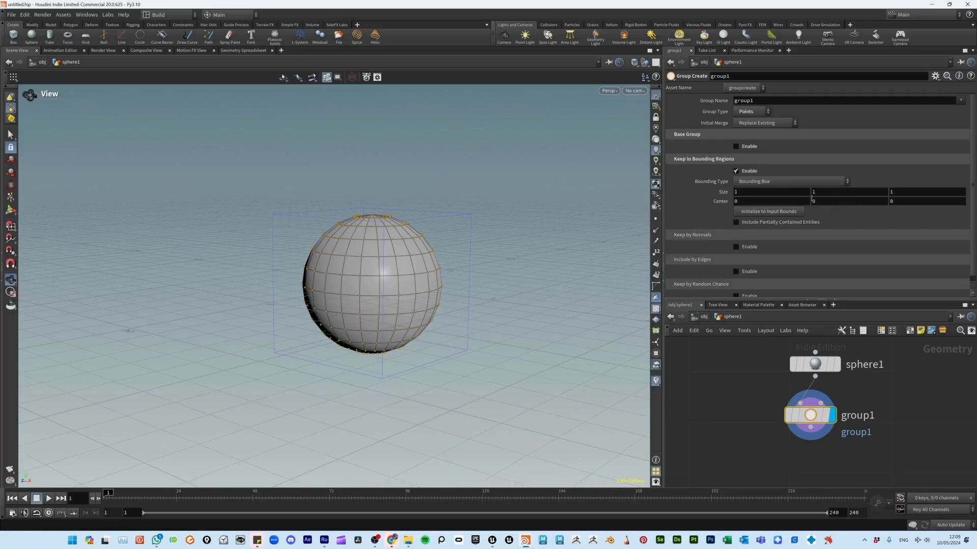
pyautogui.click(822, 195)
pyautogui.write('.5')
pyautogui.press('Return')
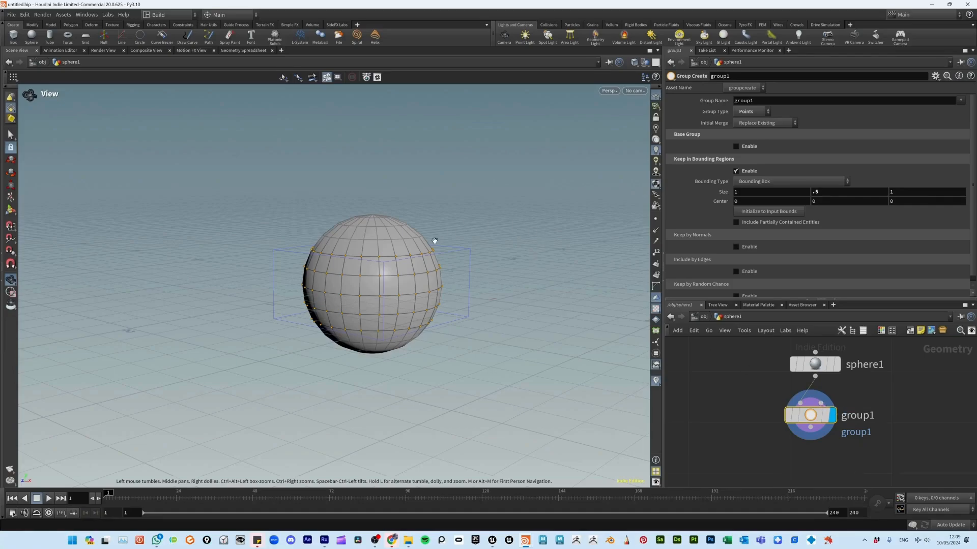
# - Shift sphere1 aside to make room and add a Box node next to it
pyautogui.moveTo(815, 366); pyautogui.dragTo(769, 358)
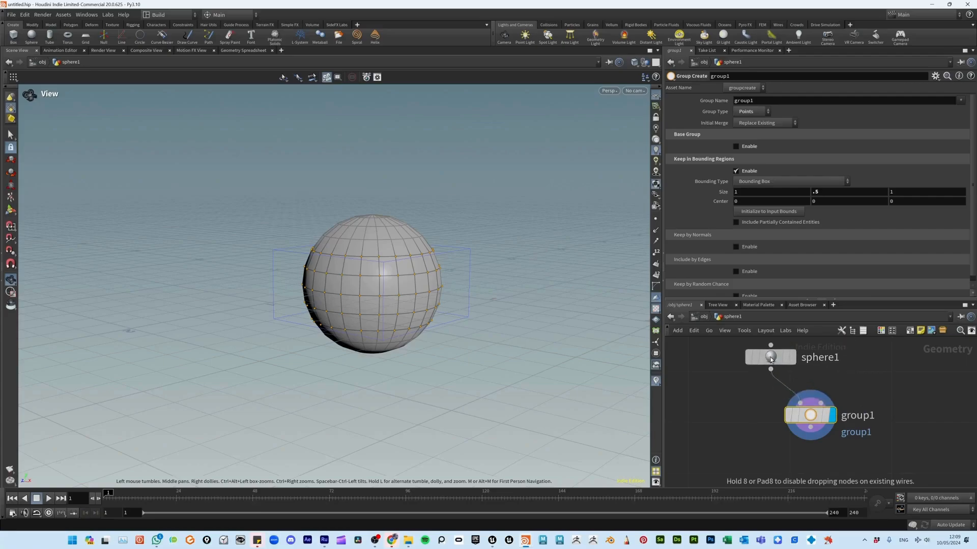
pyautogui.scroll(-3, 861, 395)
pyautogui.moveTo(860, 390); pyautogui.dragTo(820, 412, button='middle')
pyautogui.press('Tab')
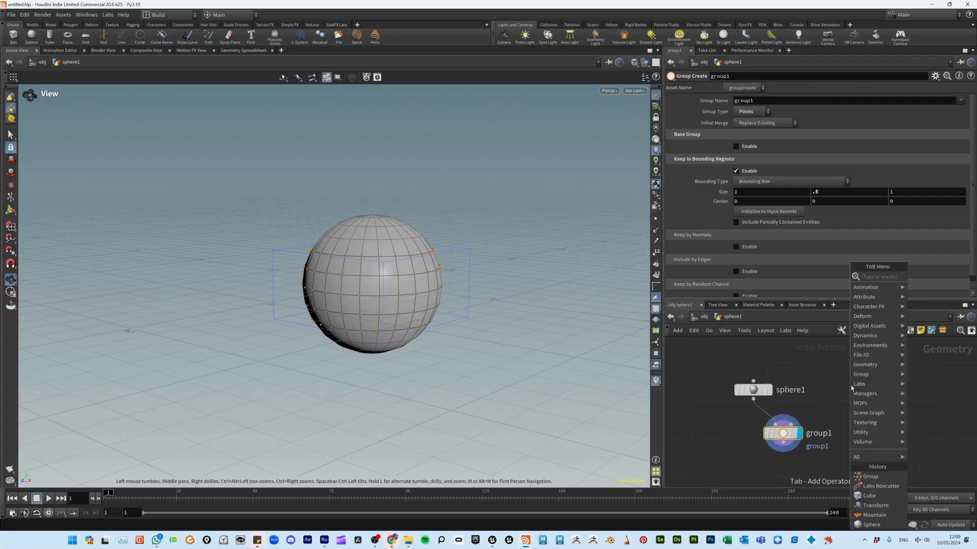
pyautogui.write('box')
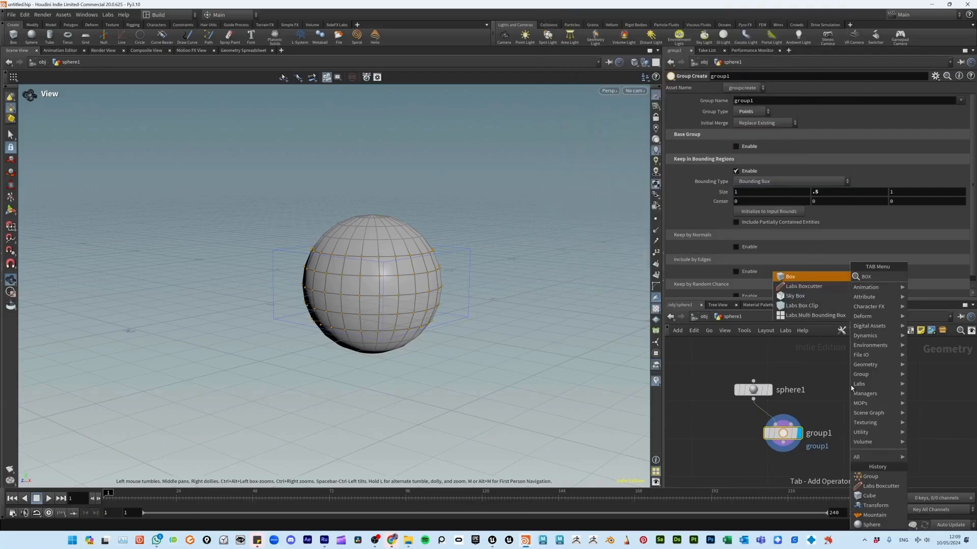
pyautogui.press('Return')
pyautogui.click(829, 388)
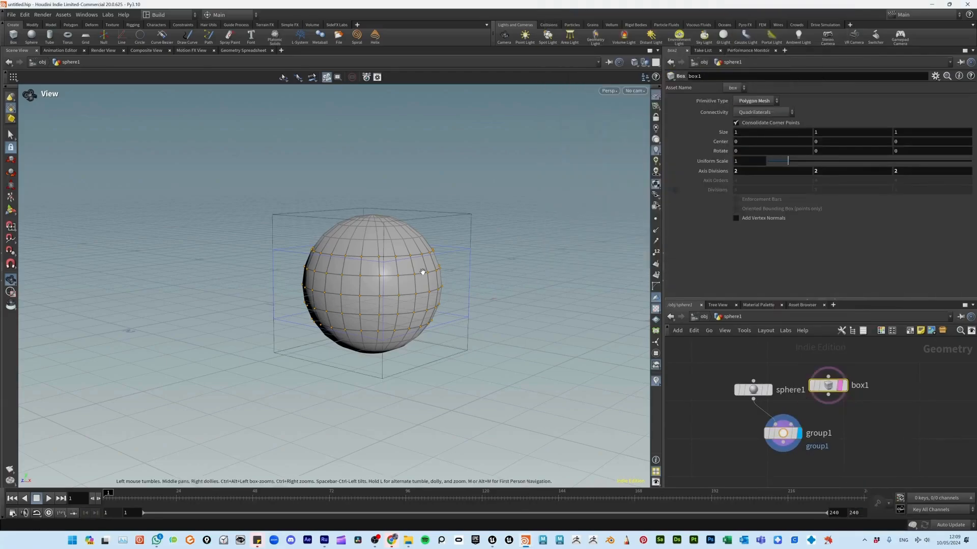
# - Set box1's center to 0.6 in Y and 0.4 in Z so it overlaps the sphere's upper part
pyautogui.moveTo(835, 144)
pyautogui.mouseDown(button='middle')
pyautogui.moveTo(860, 141)
pyautogui.moveTo(835, 145)
pyautogui.mouseUp(button='middle')
pyautogui.moveTo(898, 141); pyautogui.dragTo(916, 142, button='middle')
pyautogui.moveTo(458, 290); pyautogui.dragTo(367, 288)
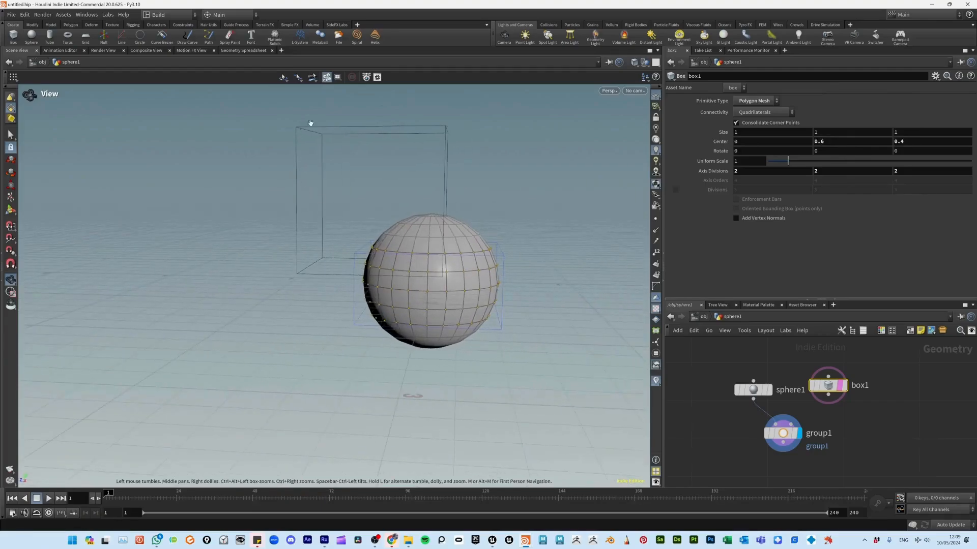
# - Connect box1 to group1's bounding object input and set the Bounding Type to Bounding Object (points or vertices only)
pyautogui.click(829, 396)
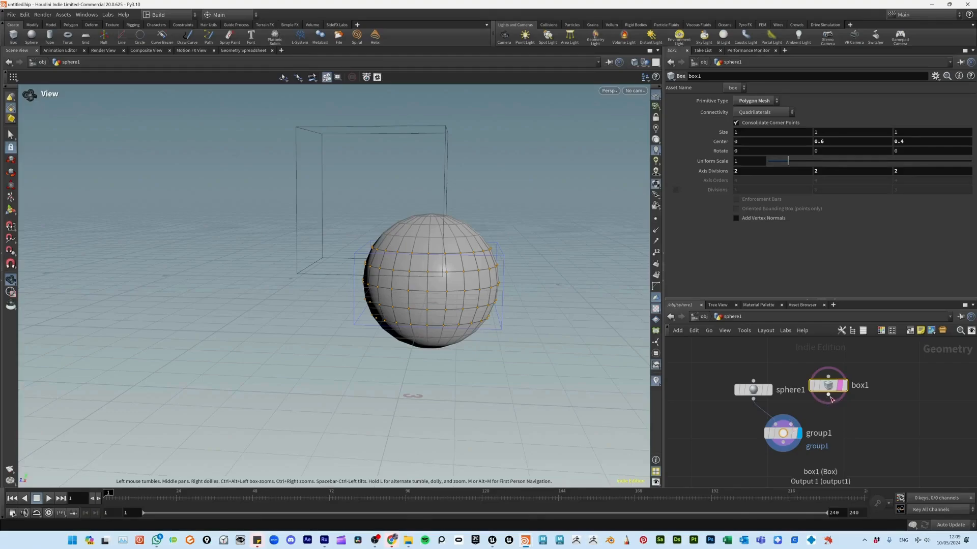
pyautogui.click(785, 436)
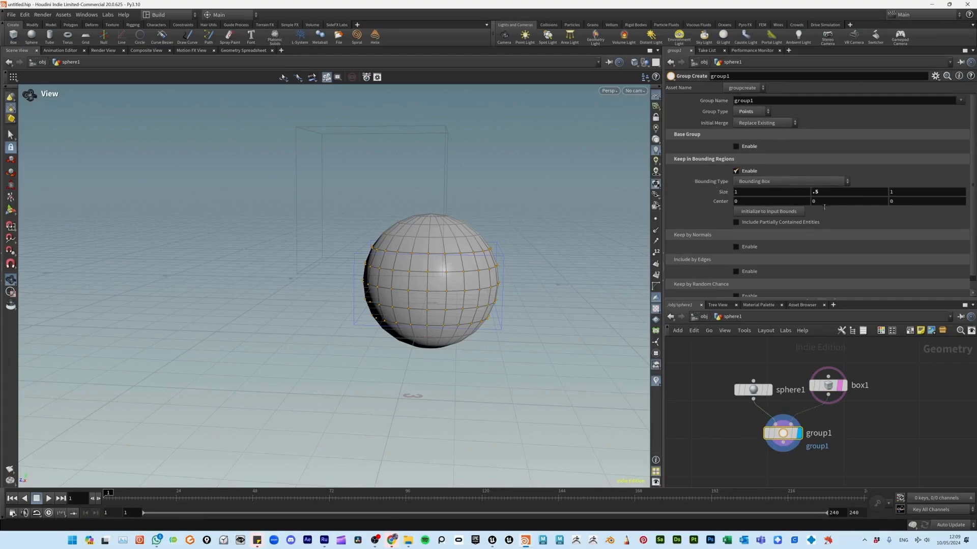
pyautogui.click(781, 183)
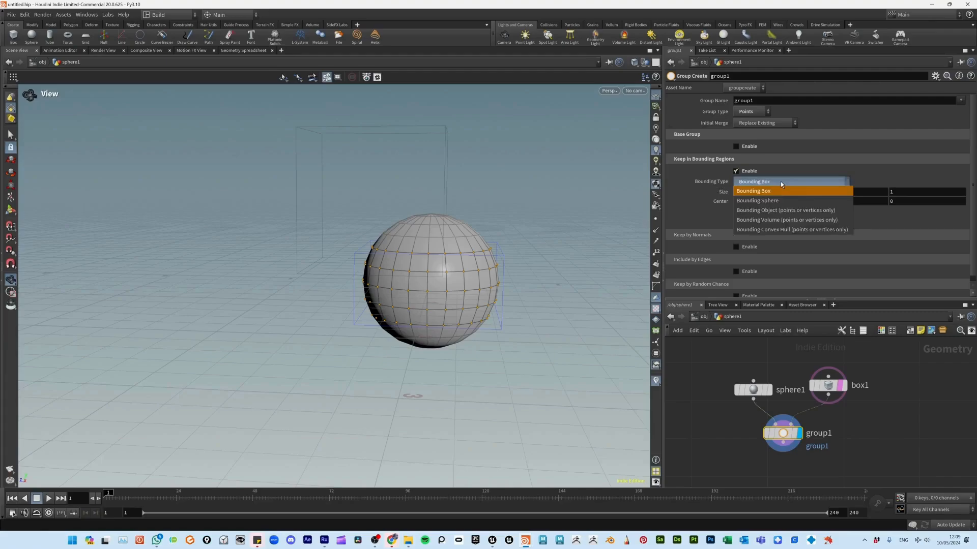
pyautogui.click(767, 213)
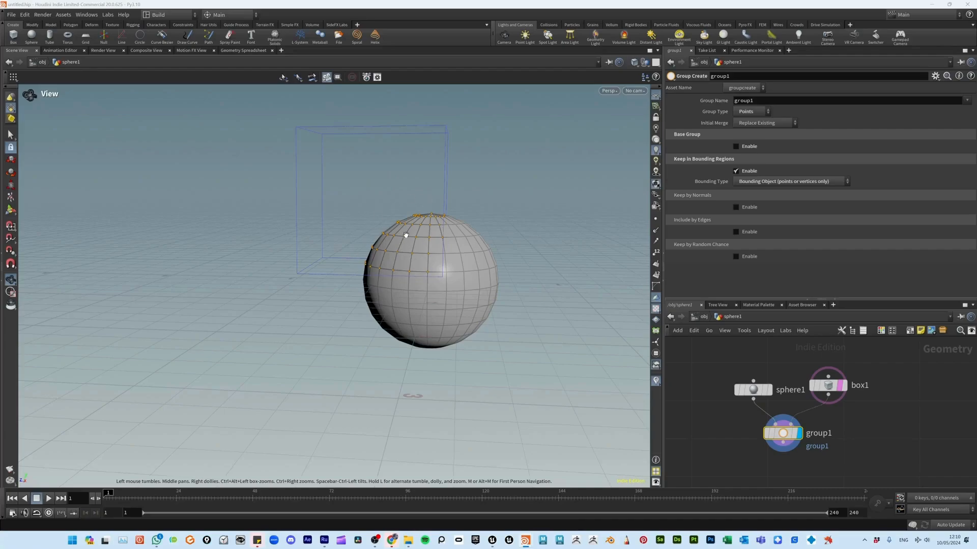
# - Set box1's Uniform Scale to 1.49 and its X size to 0.9
pyautogui.click(828, 386)
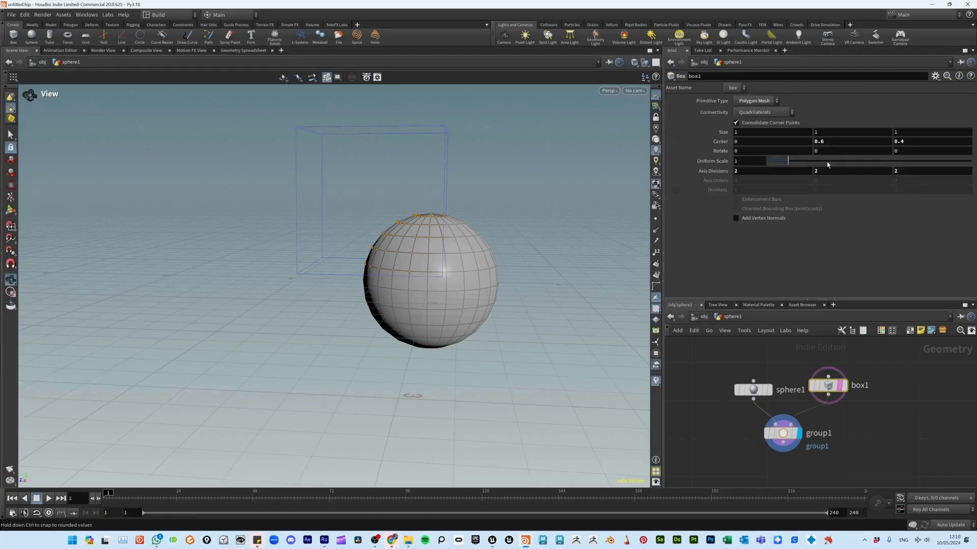
pyautogui.moveTo(793, 166); pyautogui.dragTo(798, 161)
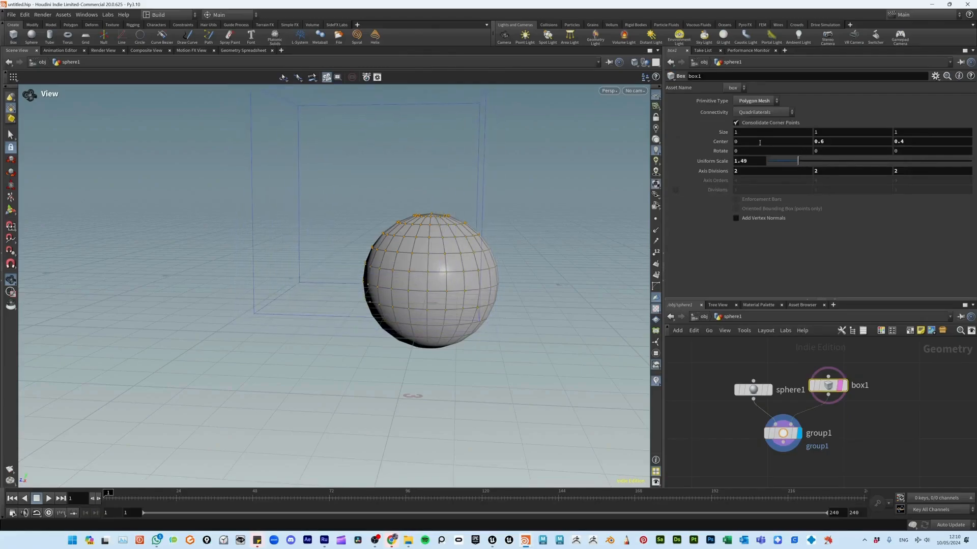
pyautogui.moveTo(758, 133); pyautogui.dragTo(744, 131, button='middle')
pyautogui.moveTo(744, 130); pyautogui.dragTo(743, 130, button='middle')
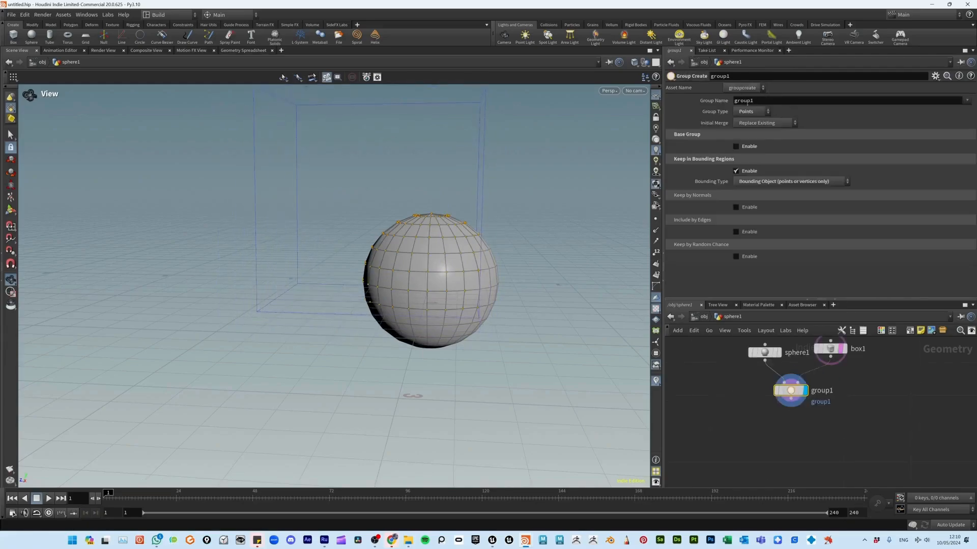
# - Rename the point group created by group1 to Selecion
pyautogui.doubleClick(746, 101)
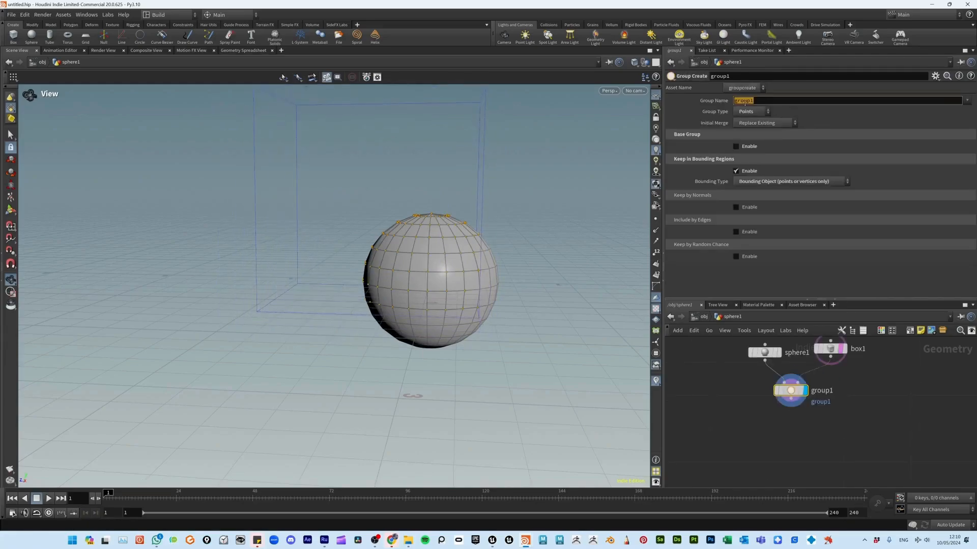
pyautogui.write('Selecion')
pyautogui.press('Return')
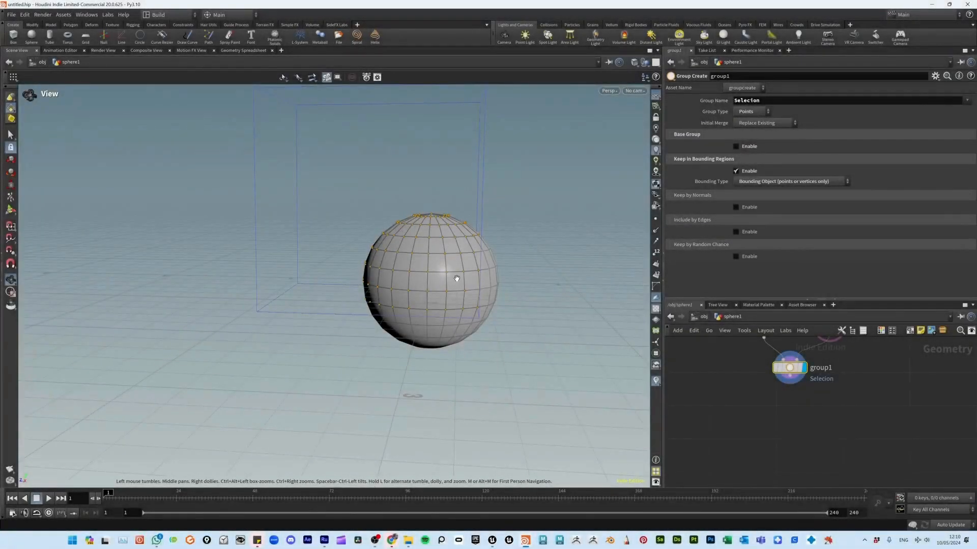
pyautogui.moveTo(457, 278); pyautogui.dragTo(450, 286)
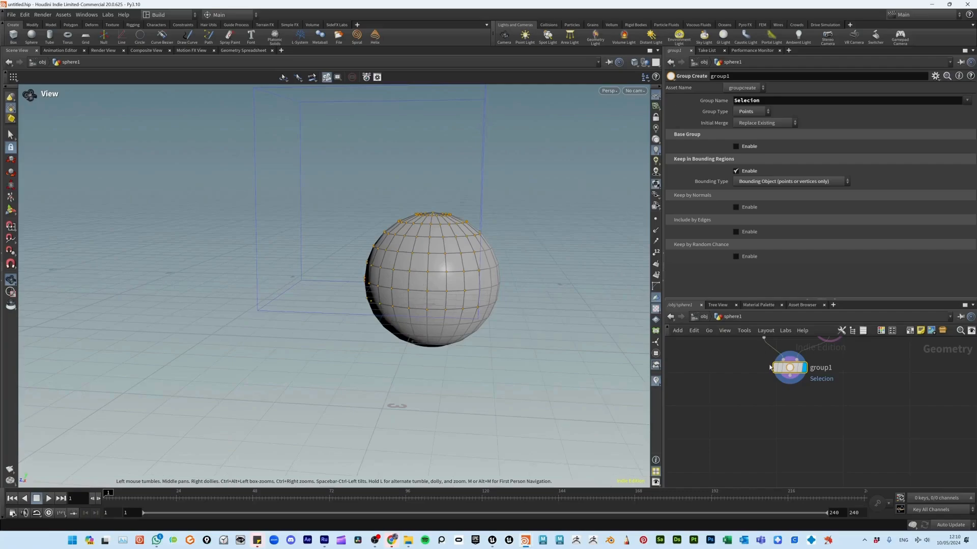
# - Add a Transform node below group1 and display its result
pyautogui.press('Tab')
pyautogui.write('trans')
pyautogui.press('Return')
pyautogui.click(788, 407)
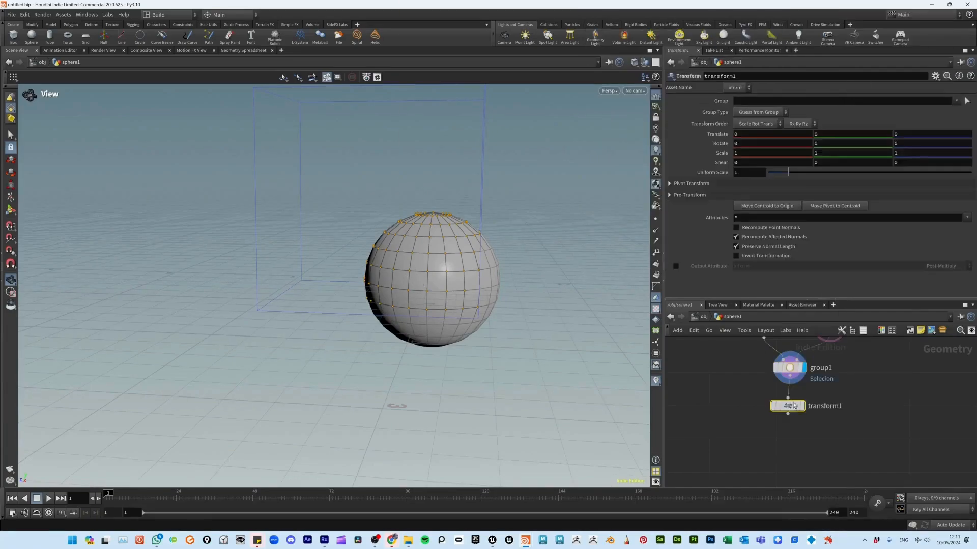
pyautogui.moveTo(558, 337); pyautogui.dragTo(585, 346)
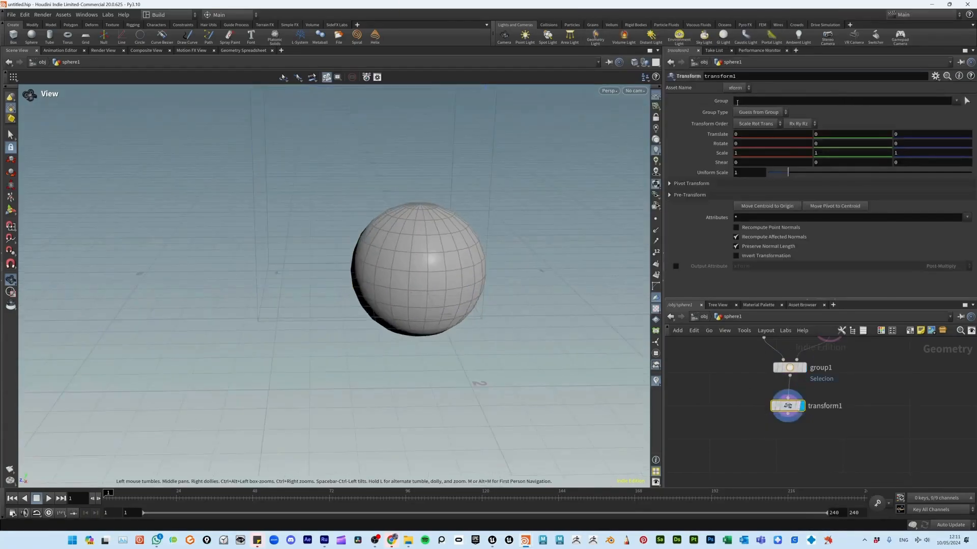
# - Undo a trial uniform scaling of transform1 and set its X scale to 0.5 instead
pyautogui.moveTo(787, 172); pyautogui.dragTo(774, 172)
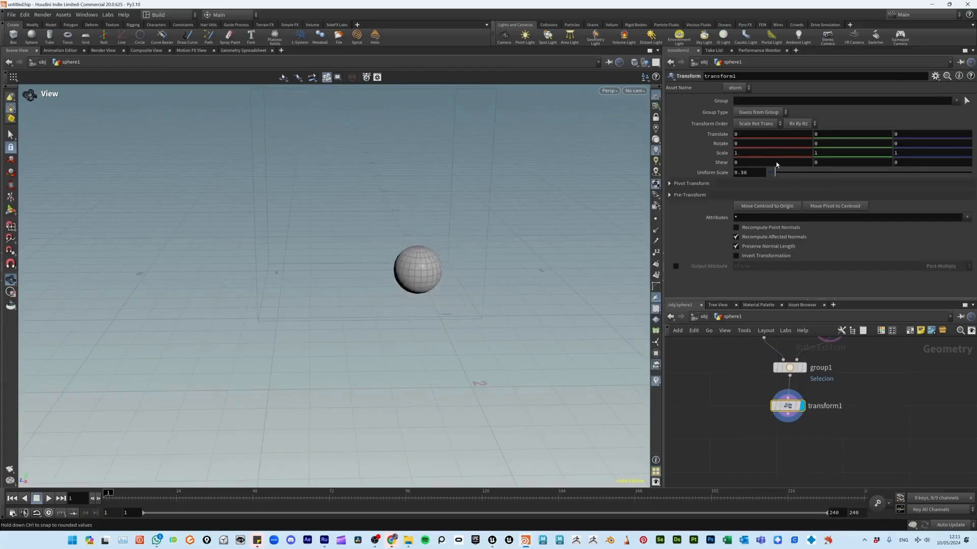
pyautogui.hotkey('ctrl', 'z')
pyautogui.moveTo(772, 153); pyautogui.dragTo(789, 152, button='middle')
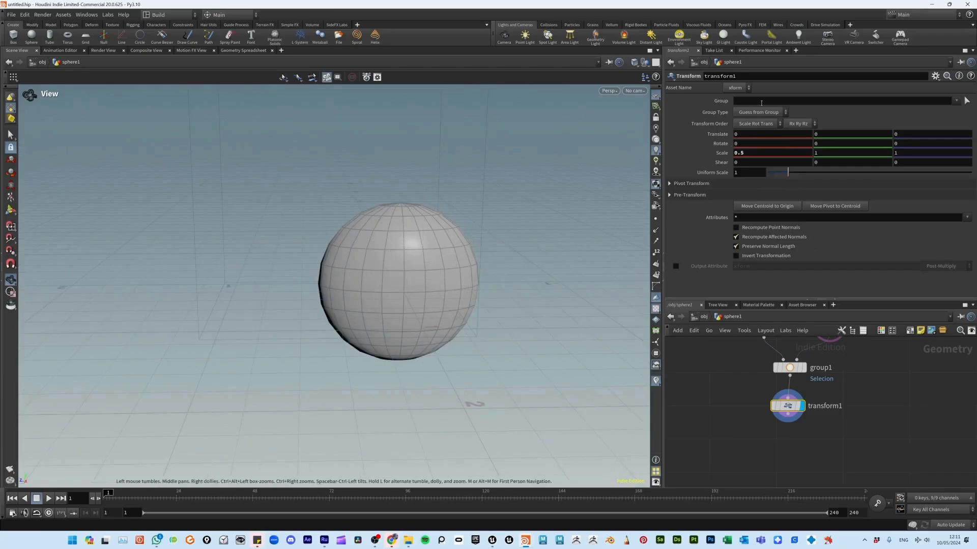
# - Limit transform1 to element 0, then extend its group to the range 0-20
pyautogui.click(751, 101)
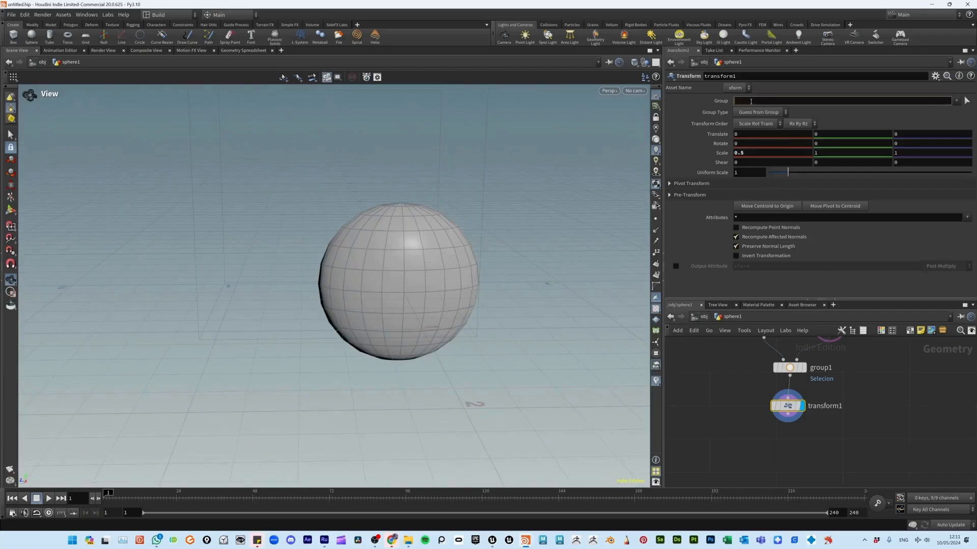
pyautogui.press('Return')
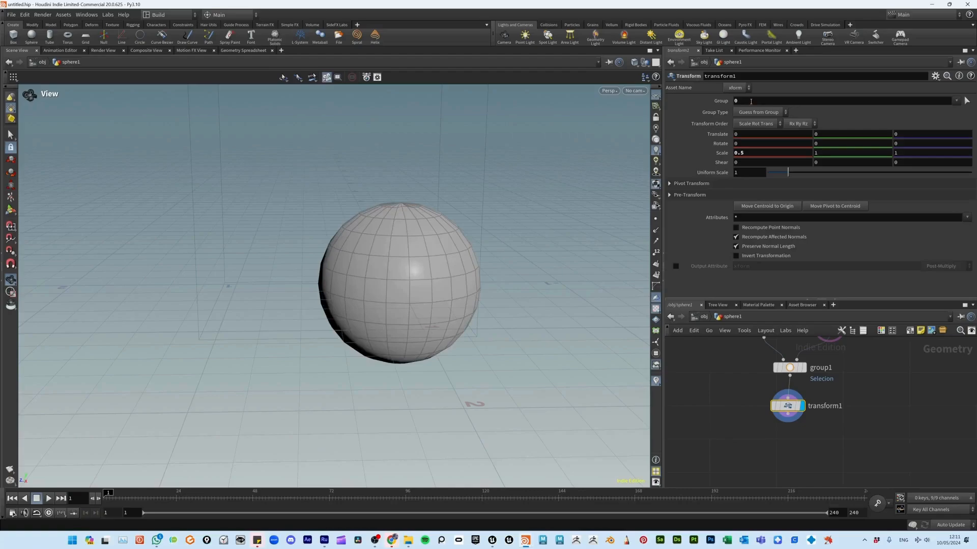
pyautogui.moveTo(501, 176); pyautogui.dragTo(555, 224)
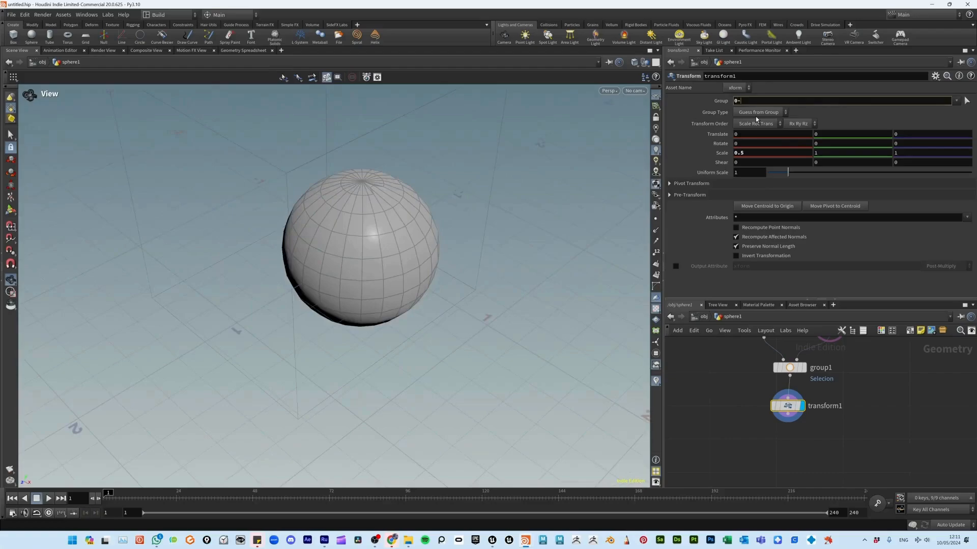
pyautogui.write('20')
pyautogui.press('Return')
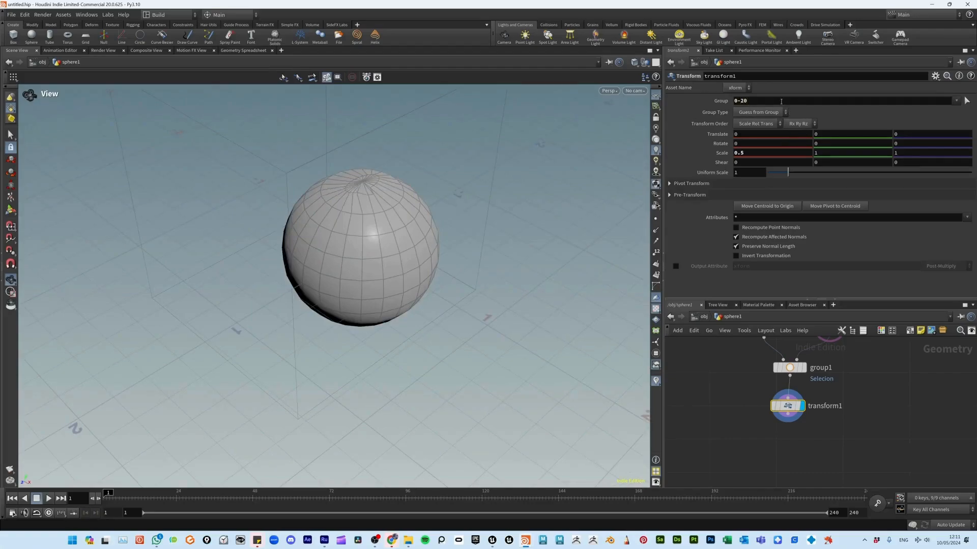
# - Try the group range 0-200 on transform1, then reduce it to 0-100
pyautogui.click(781, 102)
pyautogui.write('0')
pyautogui.press('Return')
pyautogui.doubleClick(767, 102)
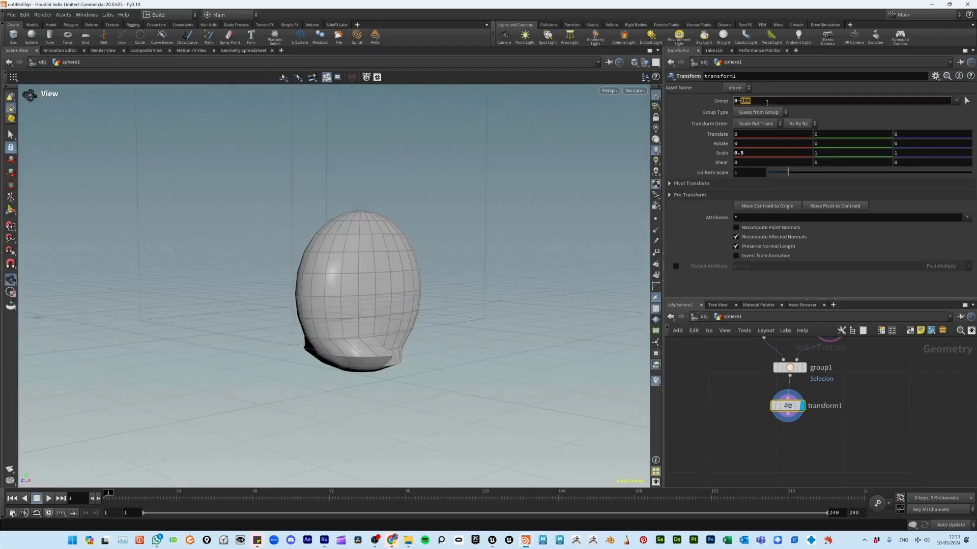
pyautogui.write('100')
pyautogui.press('Return')
pyautogui.moveTo(440, 267); pyautogui.dragTo(415, 273)
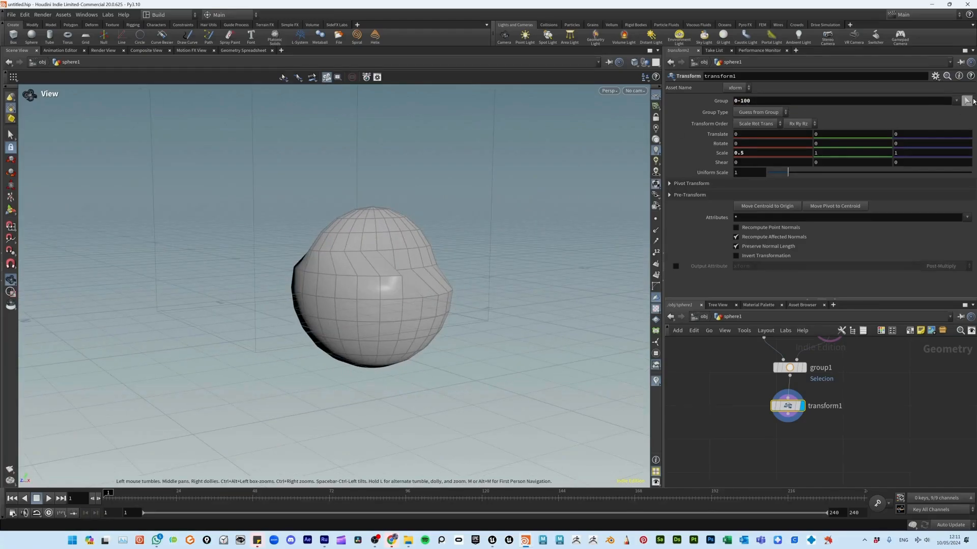
# - Pick faces on the lower part of the sphere interactively as transform1's group
pyautogui.click(968, 101)
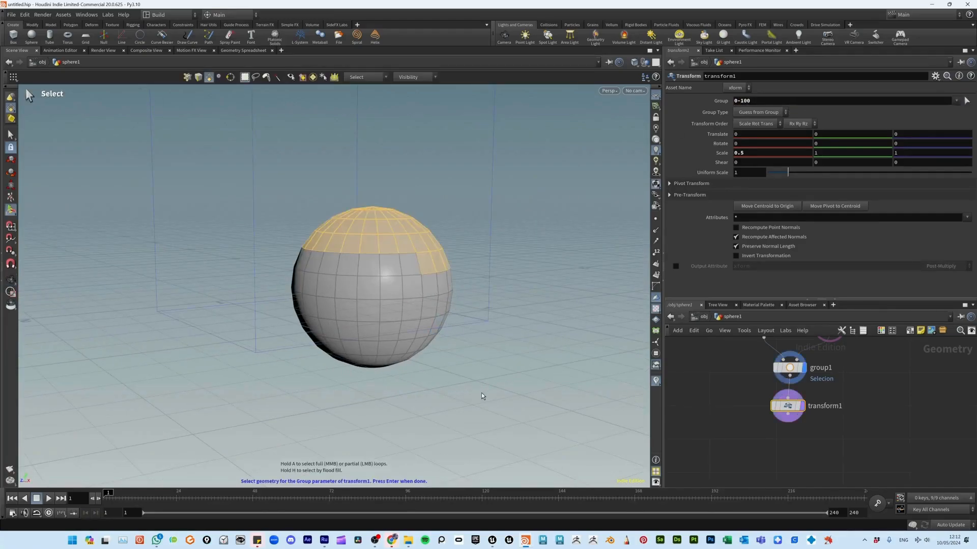
pyautogui.moveTo(482, 396); pyautogui.dragTo(253, 289)
pyautogui.moveTo(328, 405); pyautogui.dragTo(439, 323)
pyautogui.press('Return')
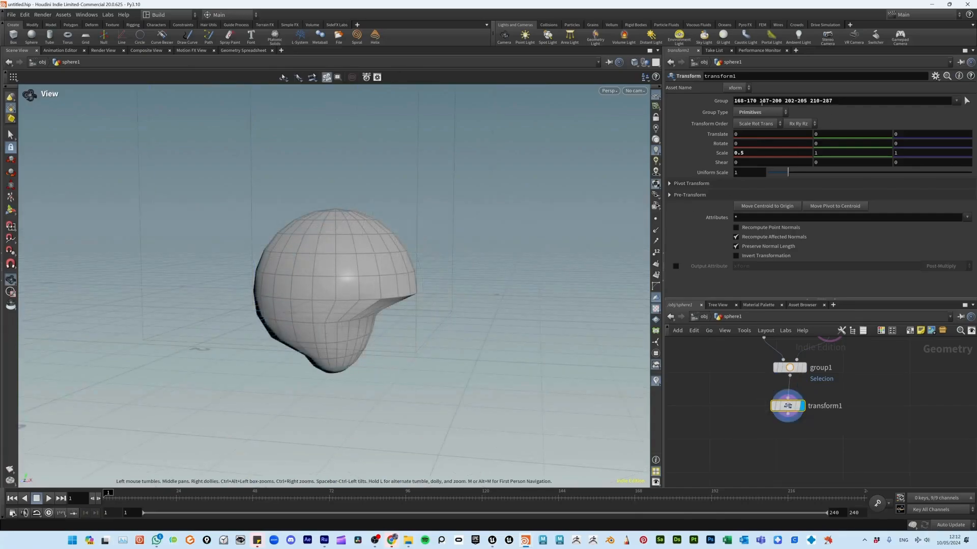
# - Clear the picked primitive numbers from transform1's group and set its Group Type to Points
pyautogui.tripleClick(834, 101)
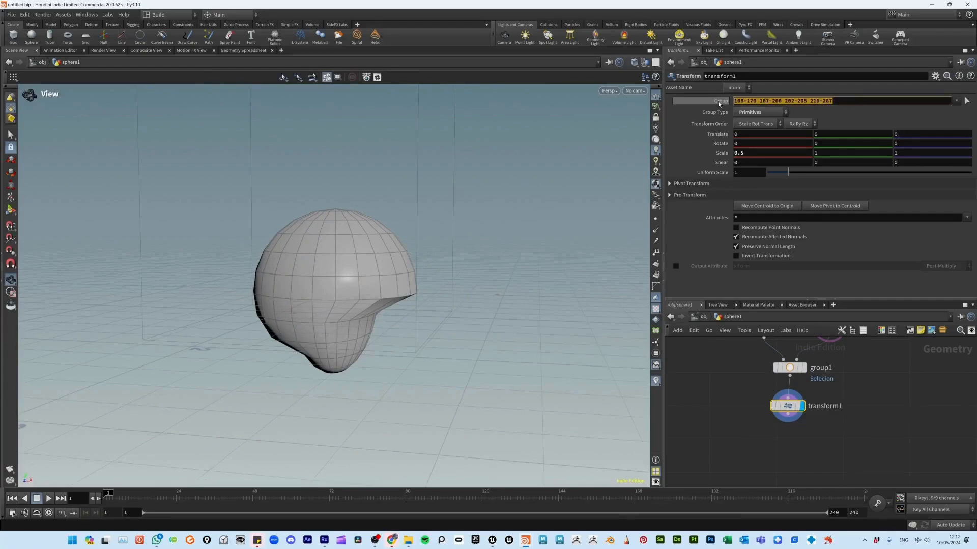
pyautogui.press('BackSpace')
pyautogui.press('Return')
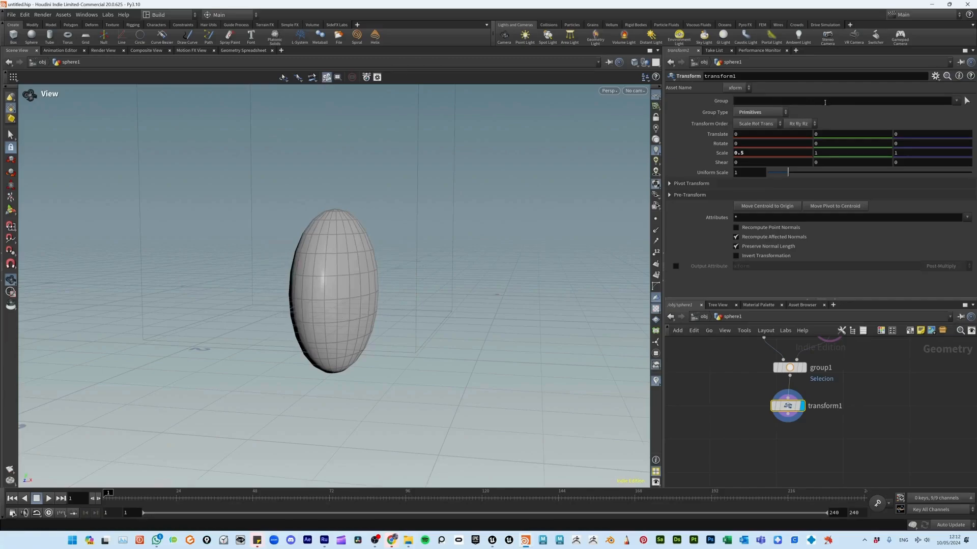
pyautogui.click(773, 112)
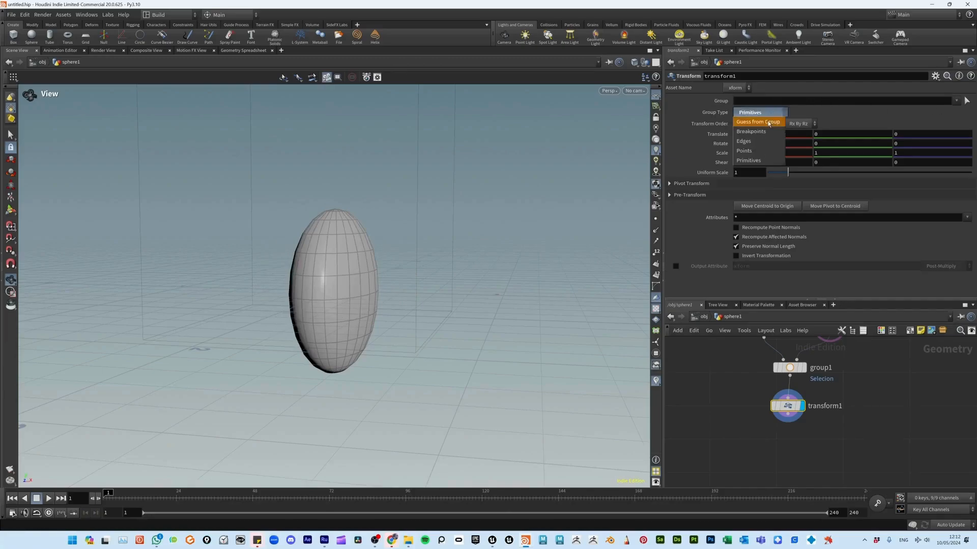
pyautogui.click(752, 153)
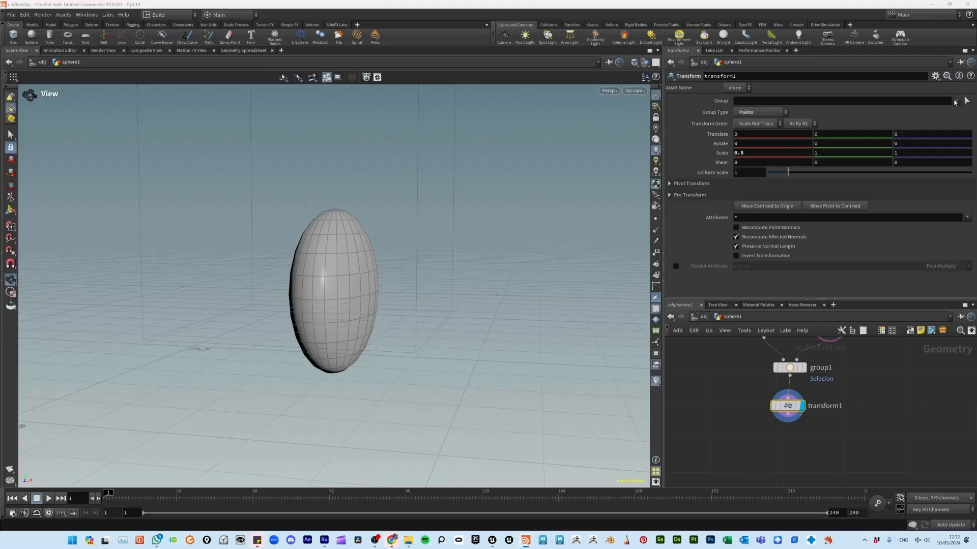
# - Assign the Selecion group to transform1 so only those points are scaled
pyautogui.click(955, 102)
pyautogui.click(945, 115)
pyautogui.moveTo(300, 325); pyautogui.dragTo(339, 308)
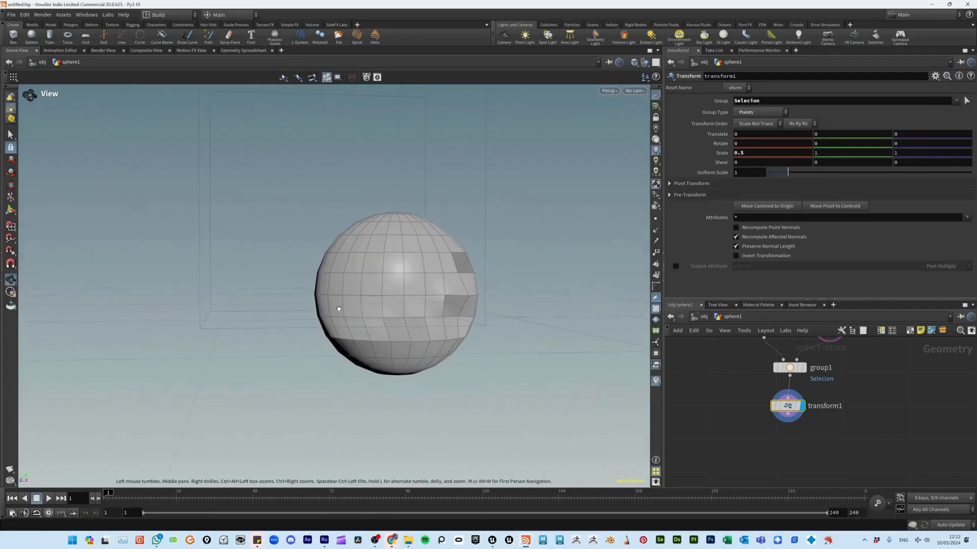
pyautogui.scroll(-2, 423, 288)
pyautogui.moveTo(423, 288); pyautogui.dragTo(448, 322, button='middle')
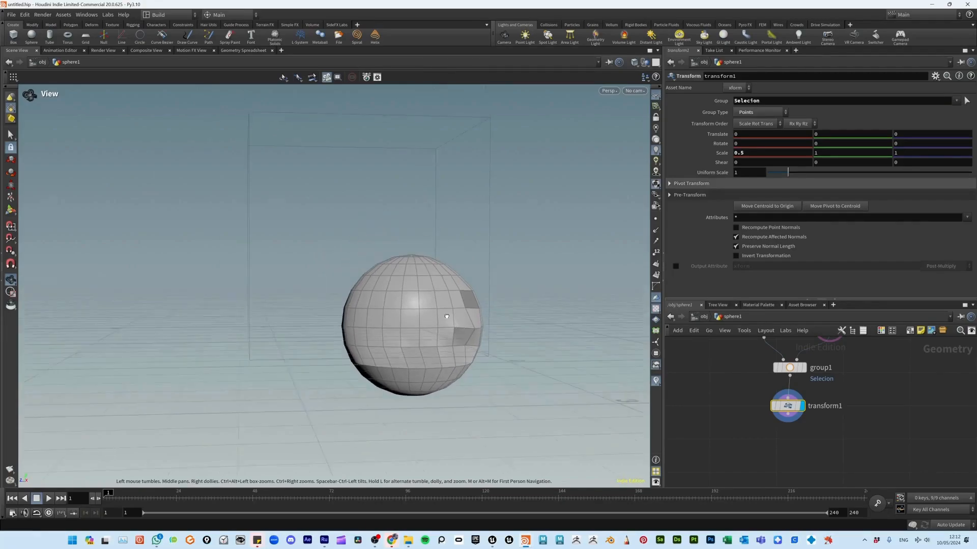
# - Set box1's Uniform Scale to 1.25 and its size to 1.2 in X and 0.9 in Z
pyautogui.scroll(-2, 857, 388)
pyautogui.moveTo(841, 375); pyautogui.dragTo(824, 410, button='middle')
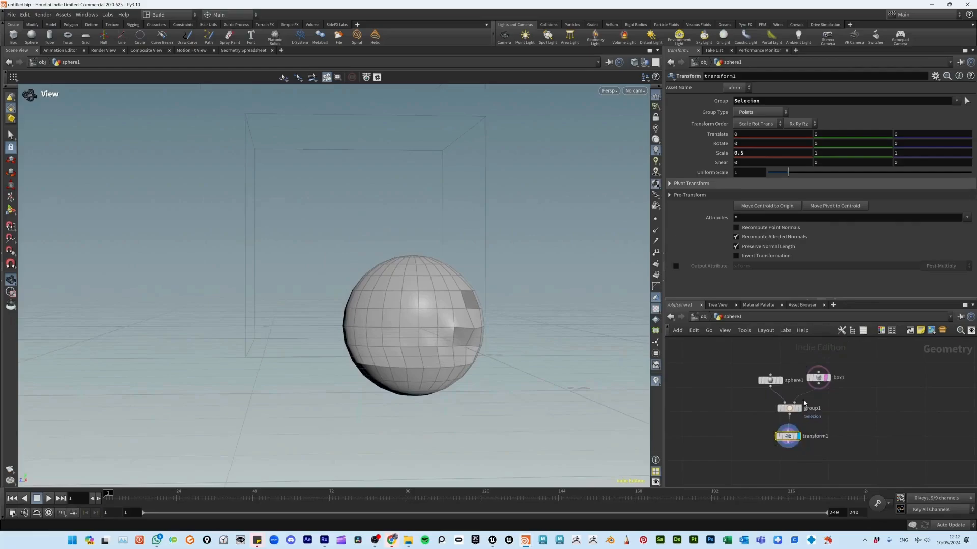
pyautogui.click(819, 382)
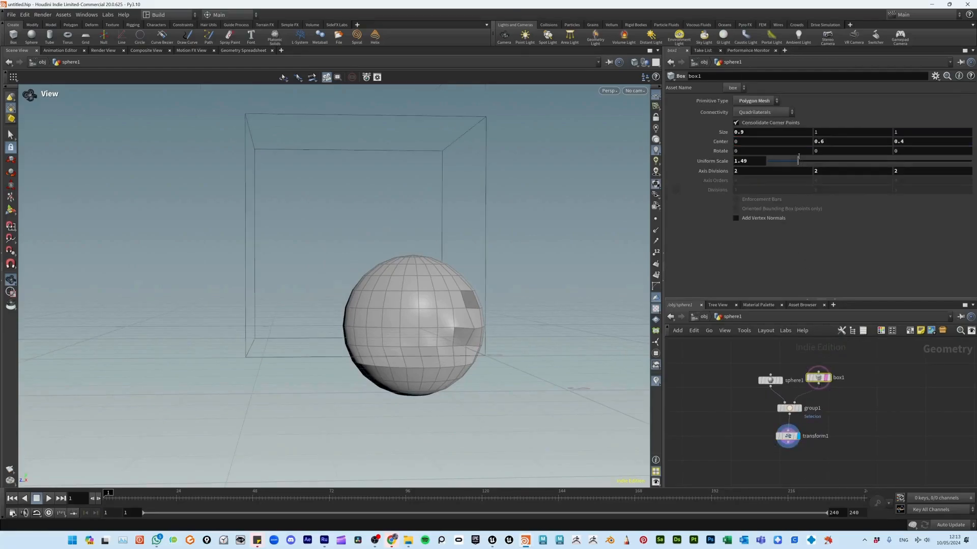
pyautogui.moveTo(798, 159)
pyautogui.mouseDown()
pyautogui.moveTo(785, 161)
pyautogui.moveTo(794, 161)
pyautogui.mouseUp()
pyautogui.moveTo(480, 258); pyautogui.dragTo(487, 259)
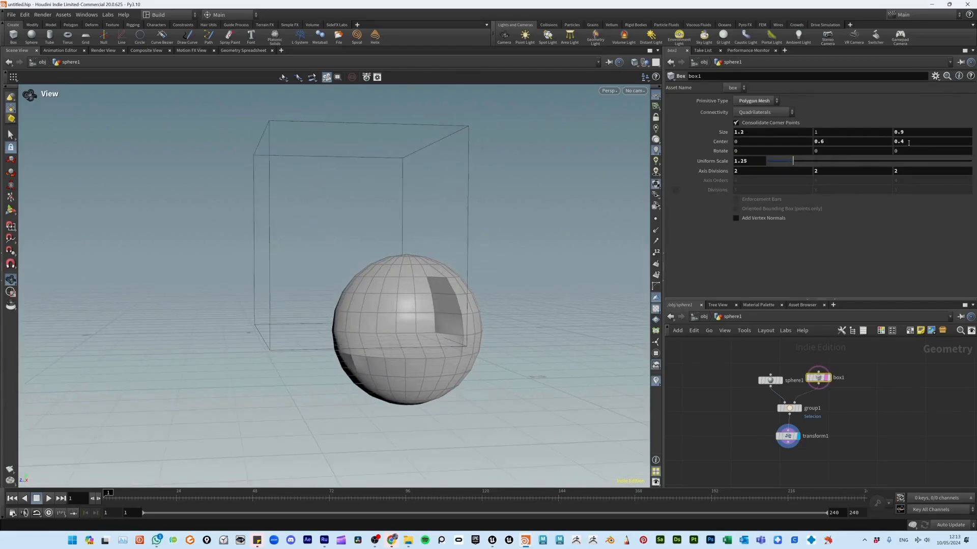
pyautogui.moveTo(908, 142)
pyautogui.mouseDown(button='middle')
pyautogui.moveTo(926, 136)
pyautogui.moveTo(866, 135)
pyautogui.moveTo(921, 136)
pyautogui.moveTo(909, 143)
pyautogui.mouseUp(button='middle')
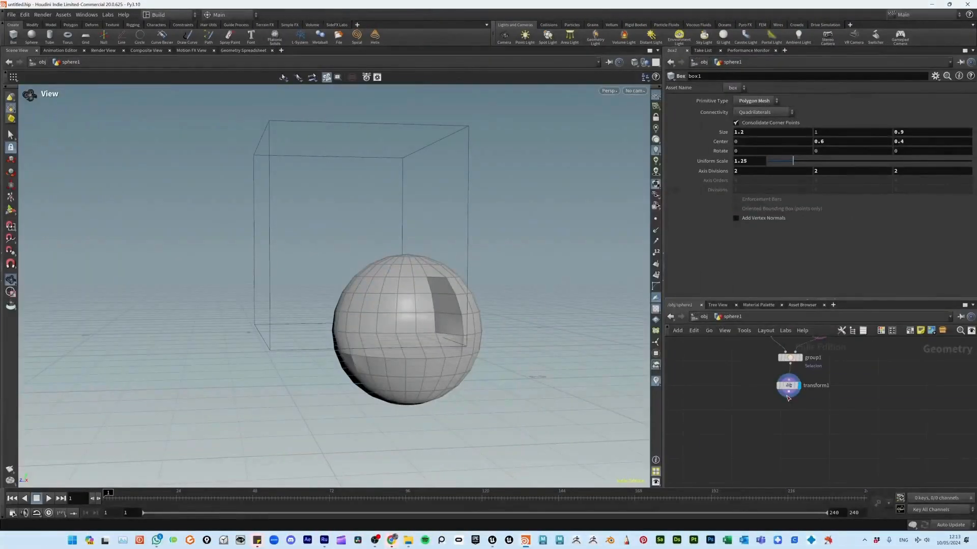
# - Add a Color node below transform1, display it, and restrict it to the Selecion group
pyautogui.moveTo(791, 396); pyautogui.dragTo(792, 410)
pyautogui.press('Escape')
pyautogui.click(801, 410)
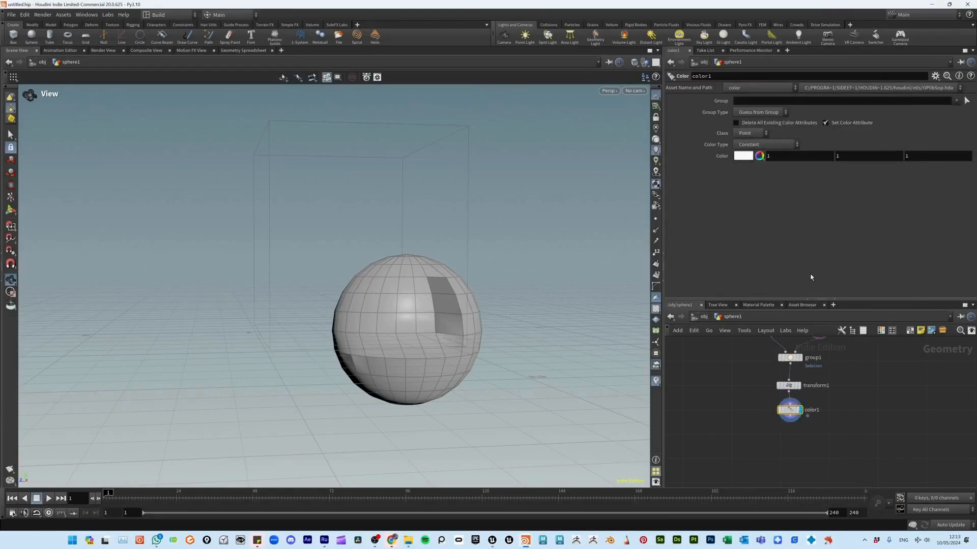
pyautogui.click(955, 102)
pyautogui.click(950, 115)
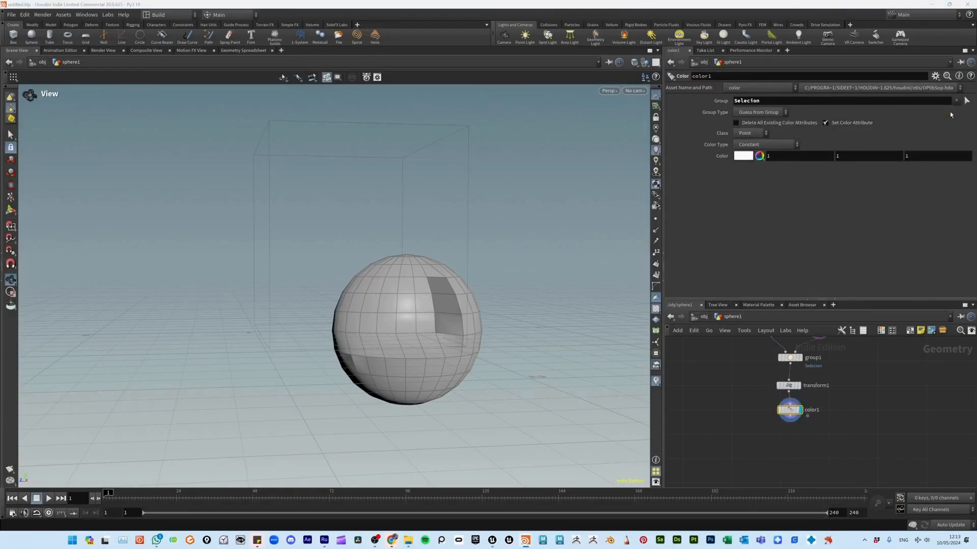
# - Set color1's color to pure red (1, 0, 0) and close the color editor
pyautogui.click(749, 155)
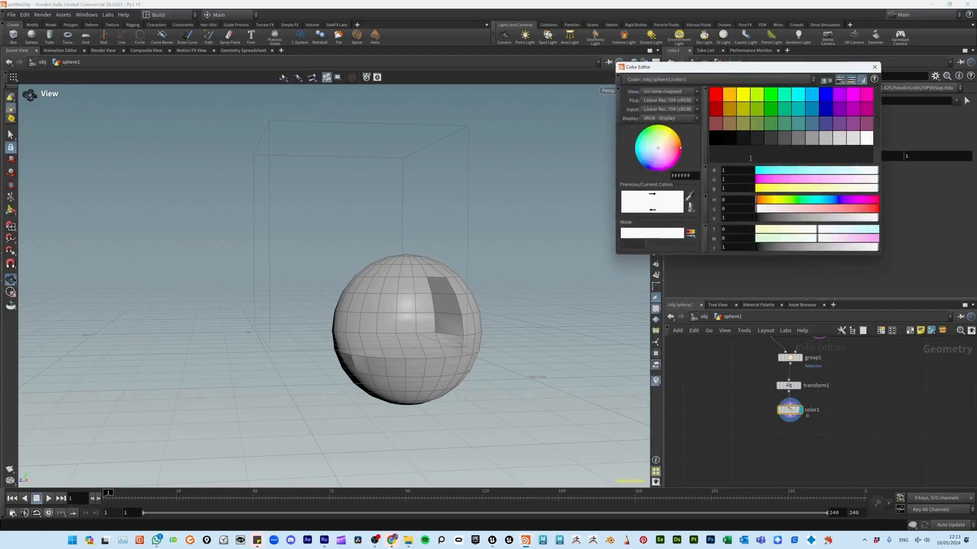
pyautogui.click(716, 95)
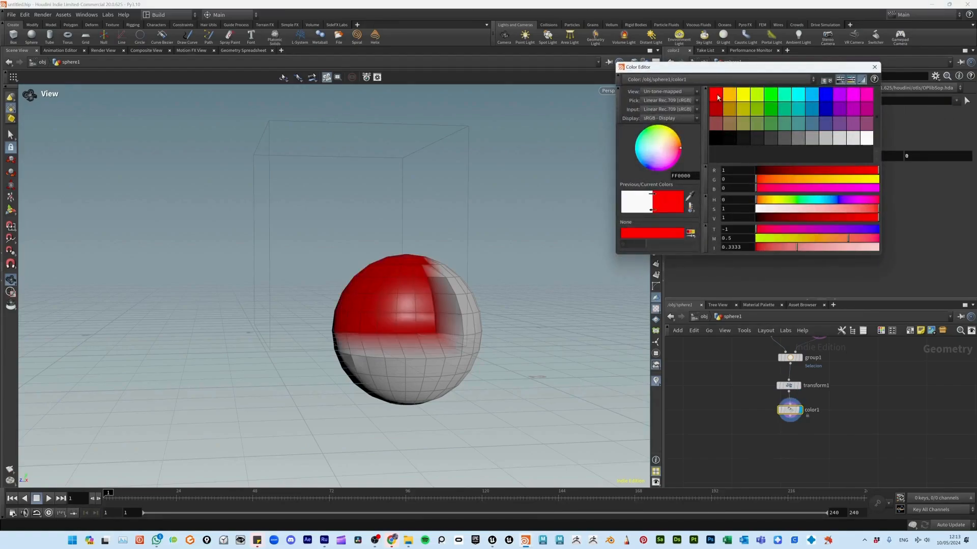
pyautogui.click(874, 67)
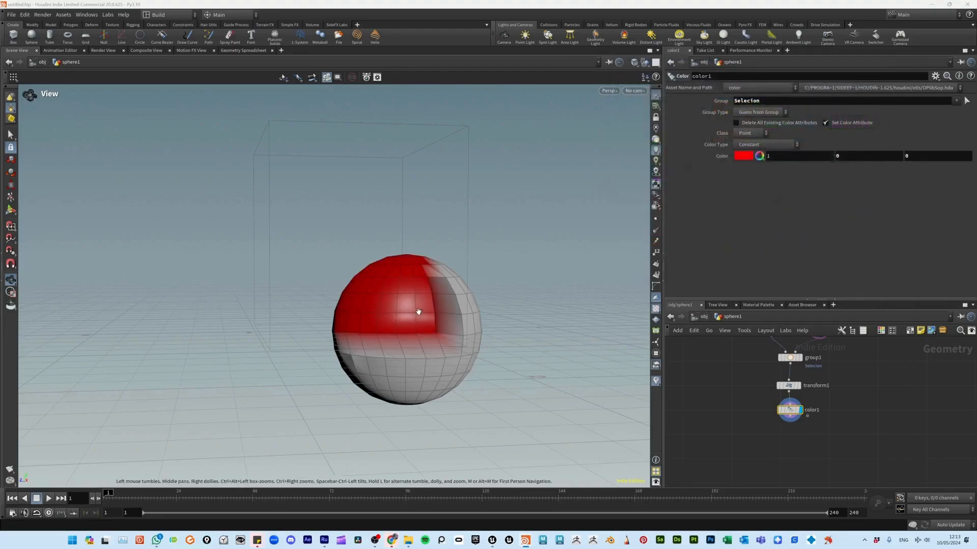
pyautogui.moveTo(840, 368); pyautogui.dragTo(836, 399, button='middle')
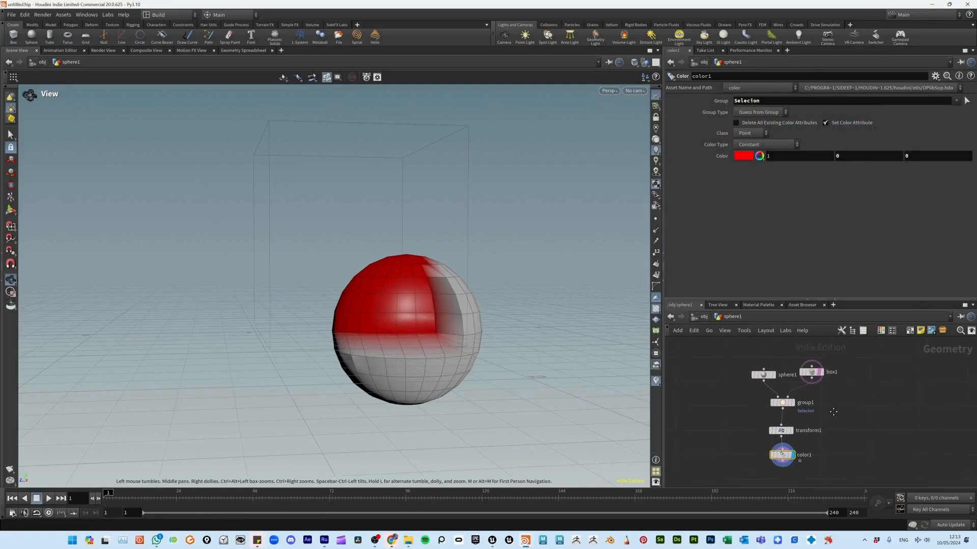
pyautogui.click(813, 358)
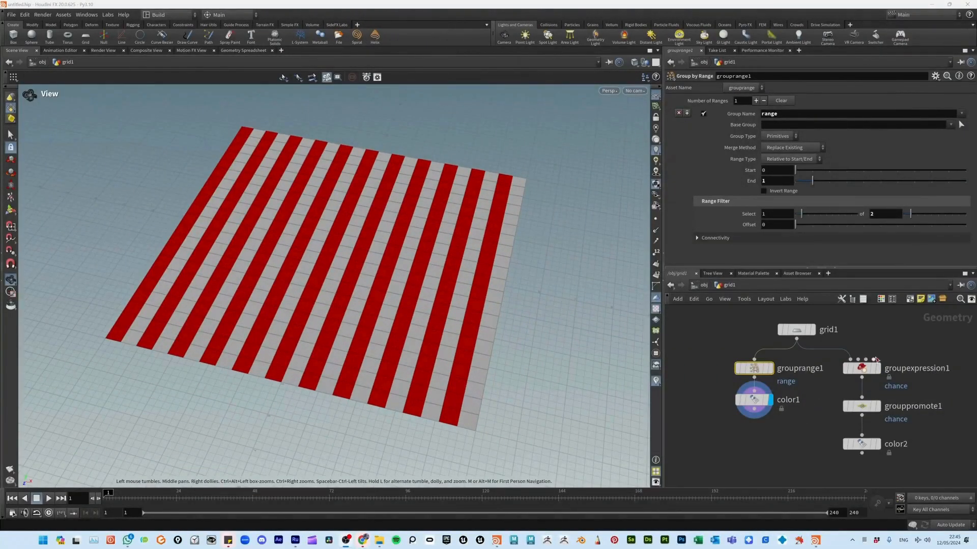
# - Try a Range Filter offset of 3 on grouprange1, comparing the group selection with the color1 output
pyautogui.click(770, 368)
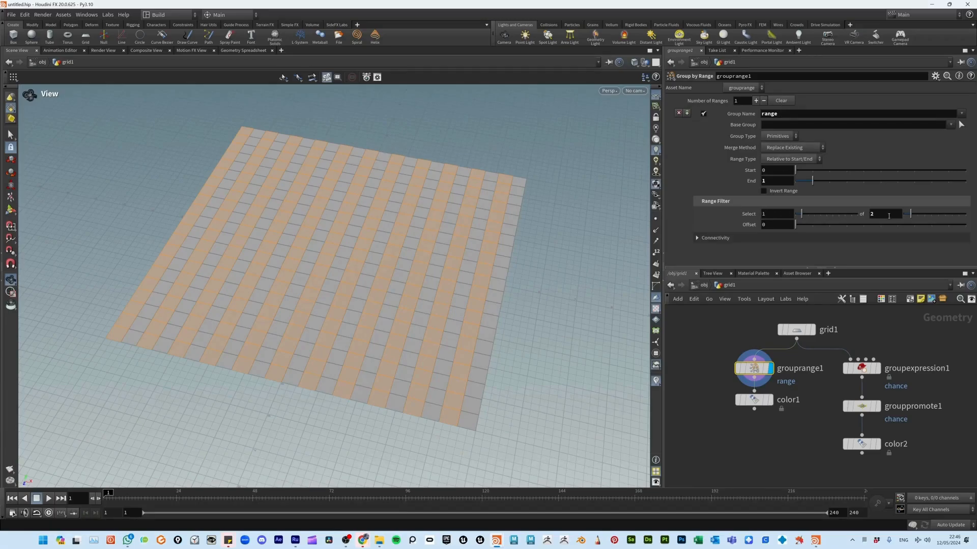
pyautogui.moveTo(910, 214); pyautogui.dragTo(925, 215)
pyautogui.moveTo(755, 400)
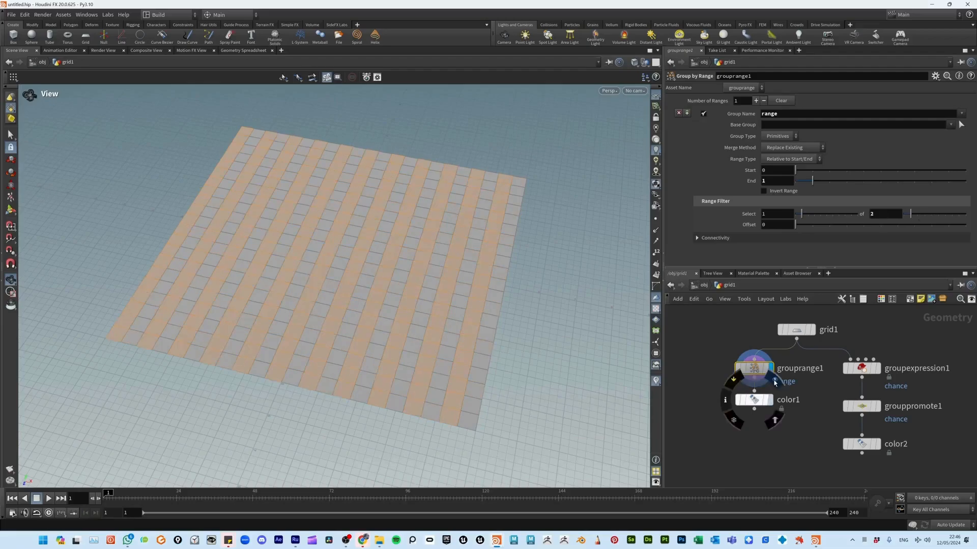
pyautogui.click(774, 379)
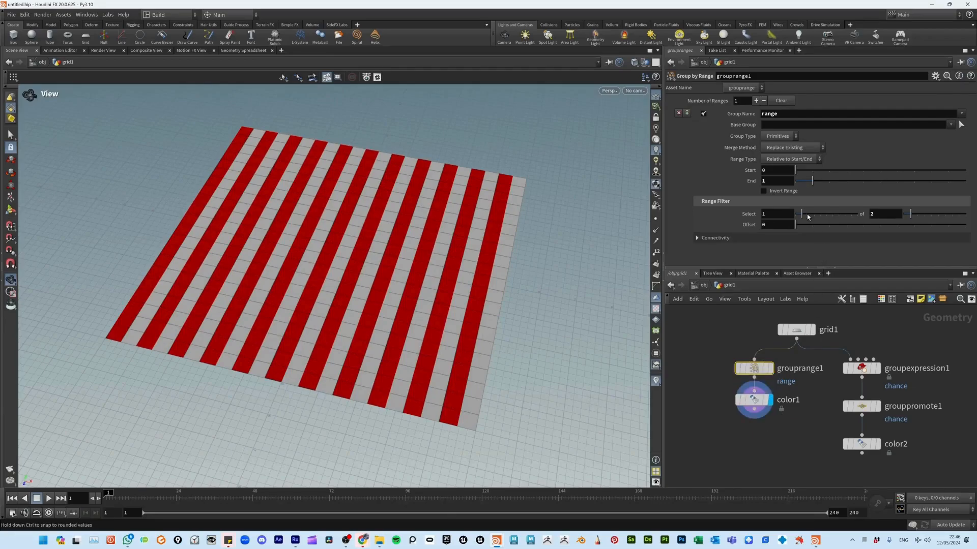
pyautogui.moveTo(798, 224); pyautogui.dragTo(850, 224)
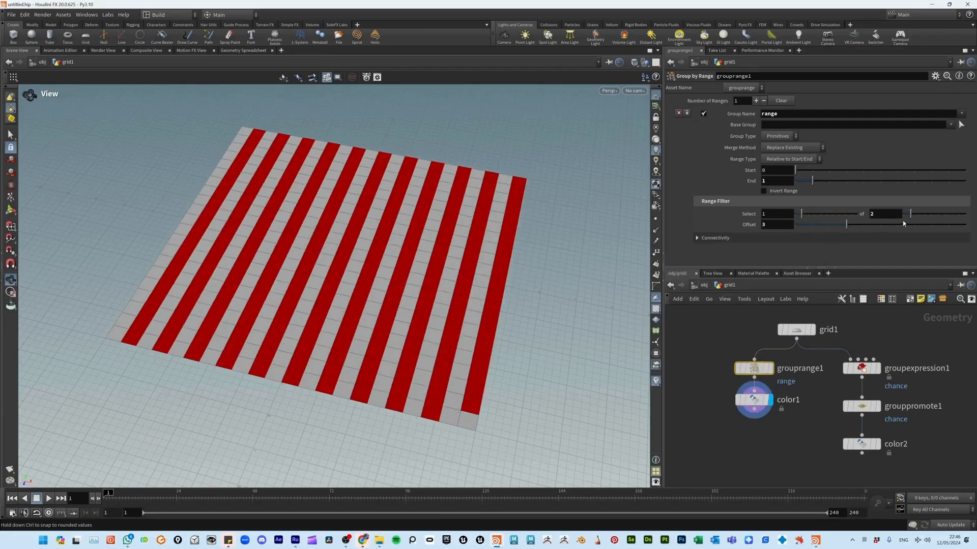
pyautogui.moveTo(798, 224)
pyautogui.mouseDown()
pyautogui.moveTo(859, 224)
pyautogui.moveTo(795, 225)
pyautogui.mouseUp()
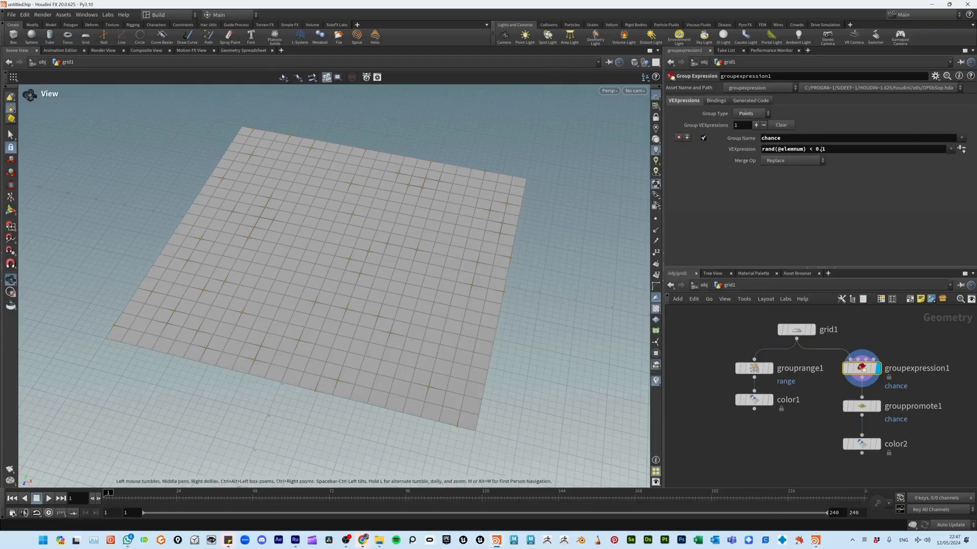
# - Review the chance group's random expression, then display grouppromote1 and examine its Convert From and To element types
pyautogui.click(835, 150)
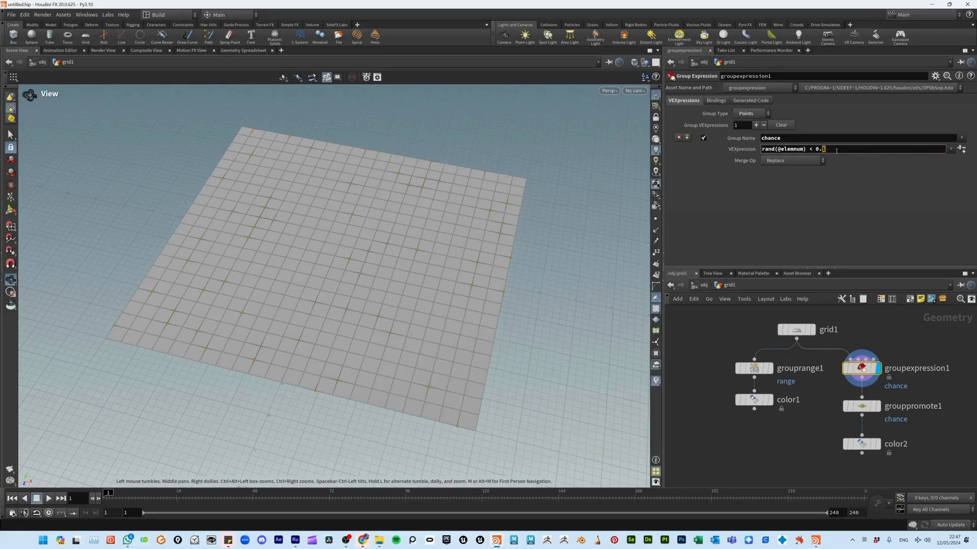
pyautogui.moveTo(862, 372)
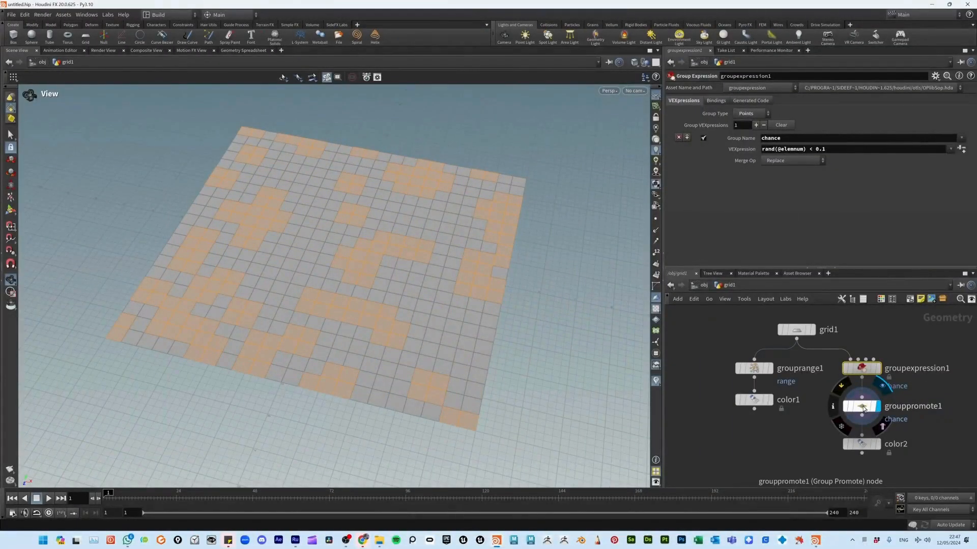
pyautogui.click(861, 406)
pyautogui.click(777, 121)
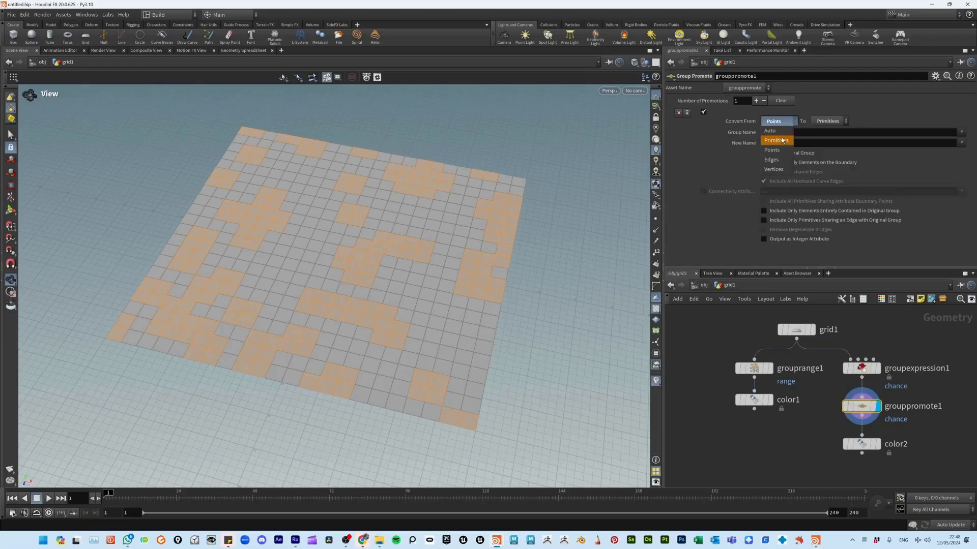
pyautogui.click(779, 151)
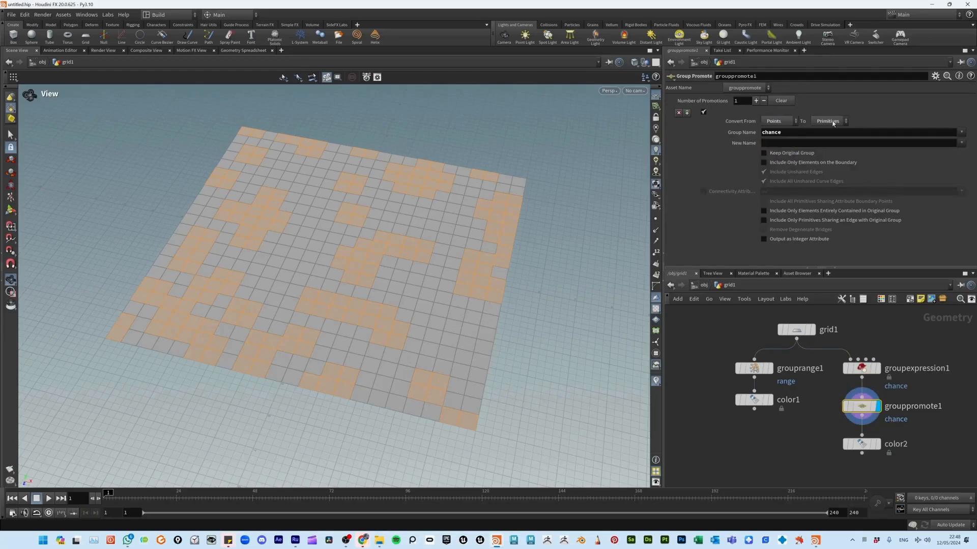
pyautogui.click(828, 121)
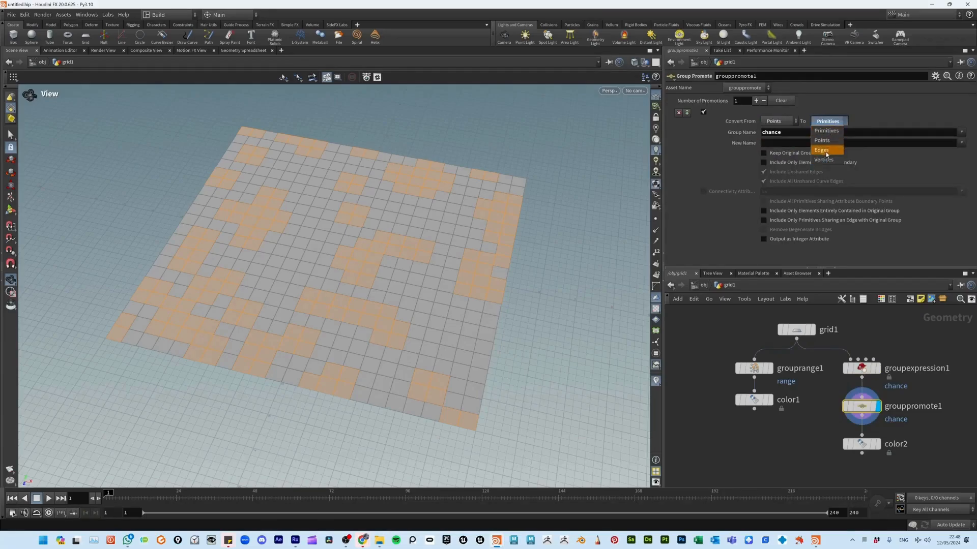
pyautogui.click(738, 161)
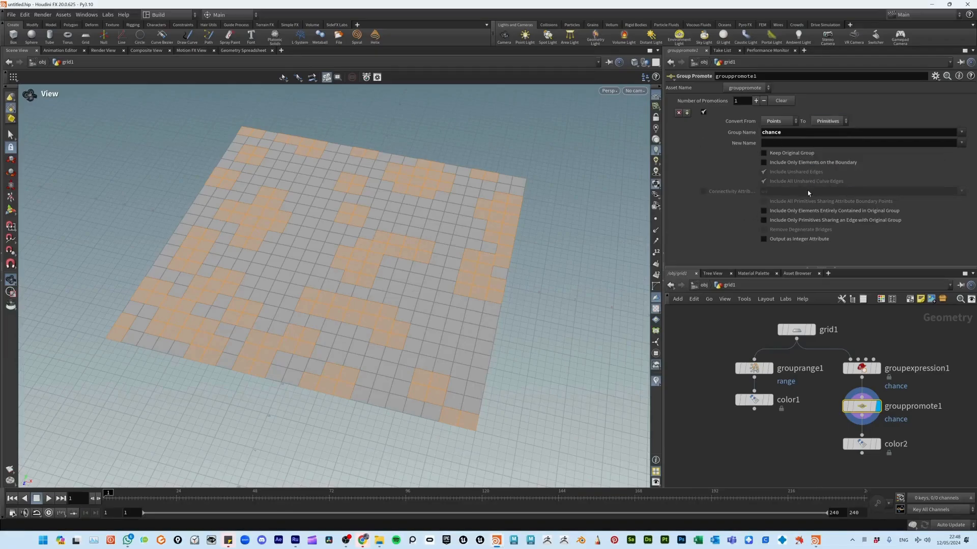
pyautogui.click(863, 446)
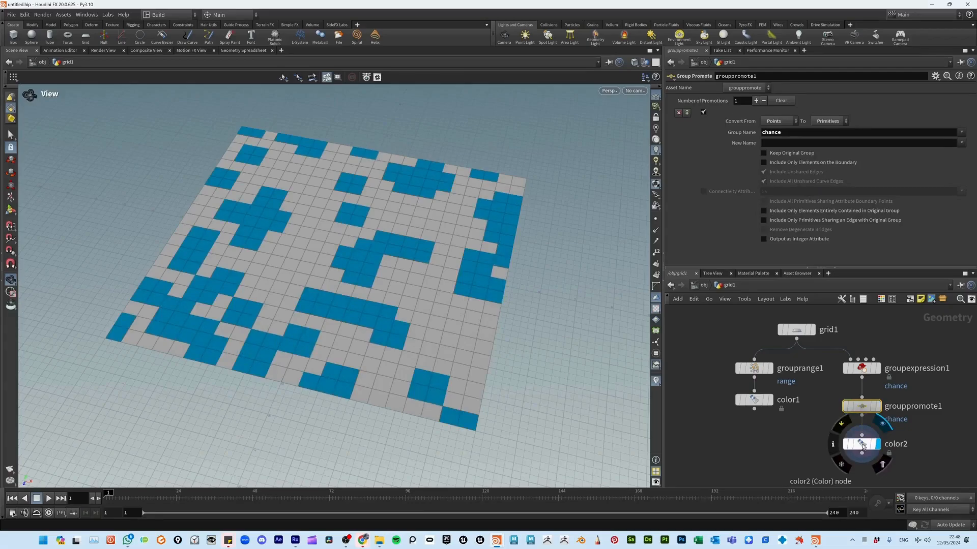
pyautogui.click(861, 368)
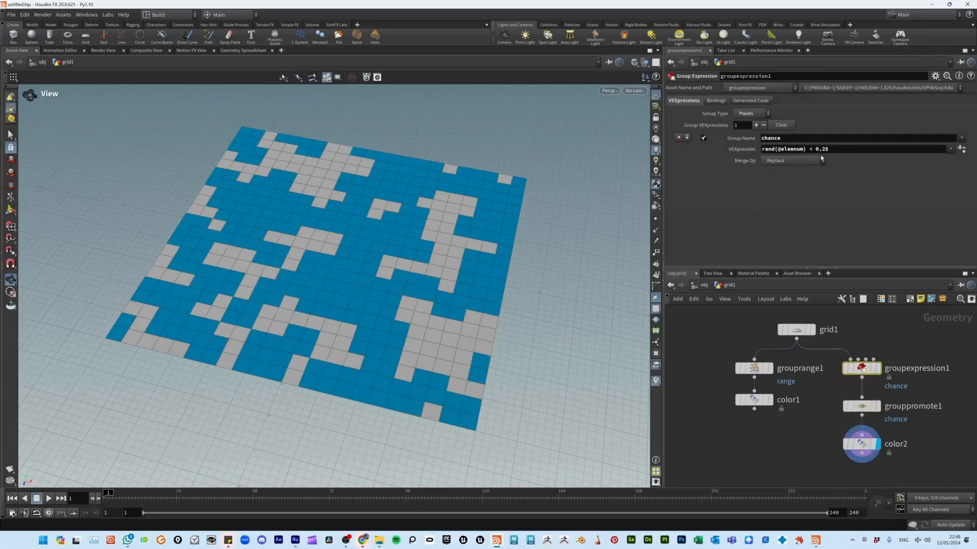
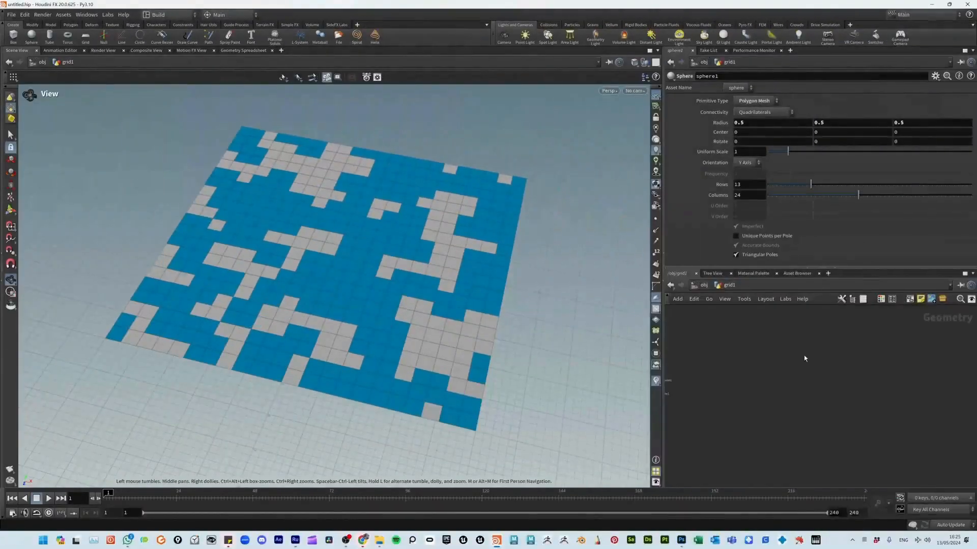
# - Add a Sphere node in an empty area of the network
pyautogui.press('Tab')
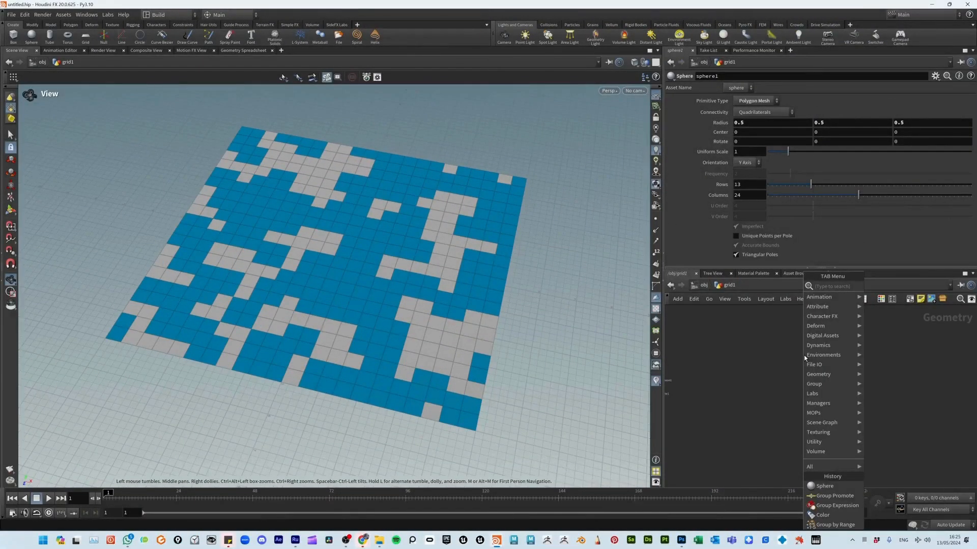
pyautogui.write('sphere')
pyautogui.press('Return')
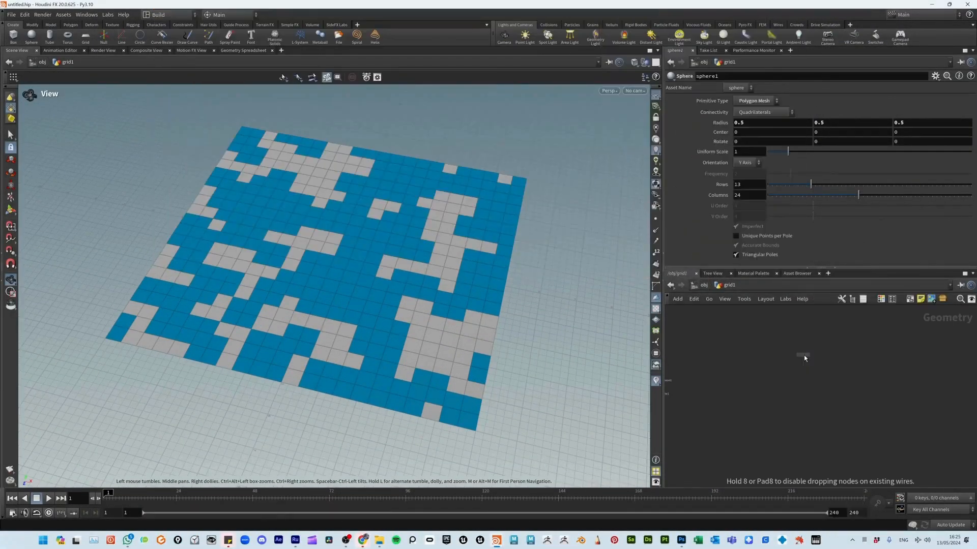
pyautogui.click(804, 355)
pyautogui.moveTo(808, 357); pyautogui.dragTo(760, 360)
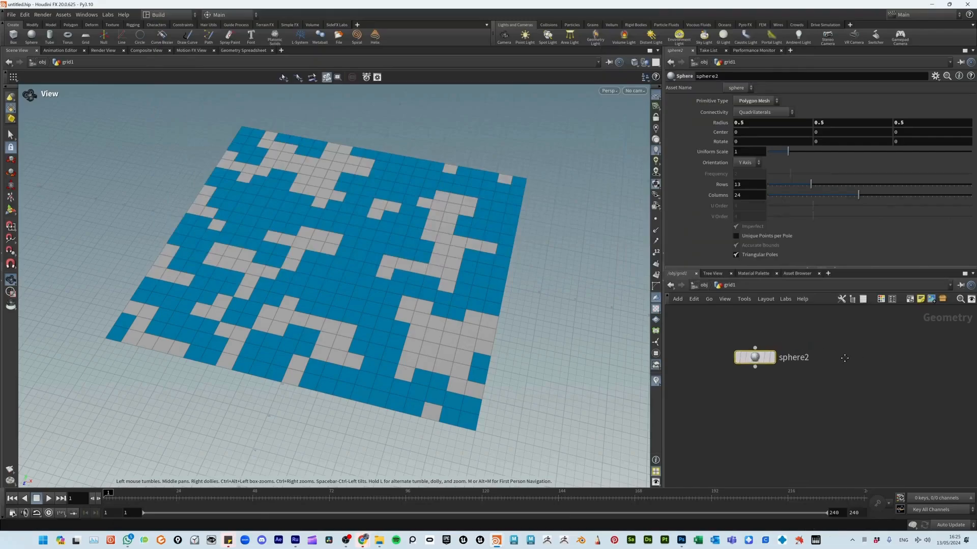
# - Add a polygon Tube node and a Box node in a row beside sphere2
pyautogui.press('Tab')
pyautogui.write('copyt')
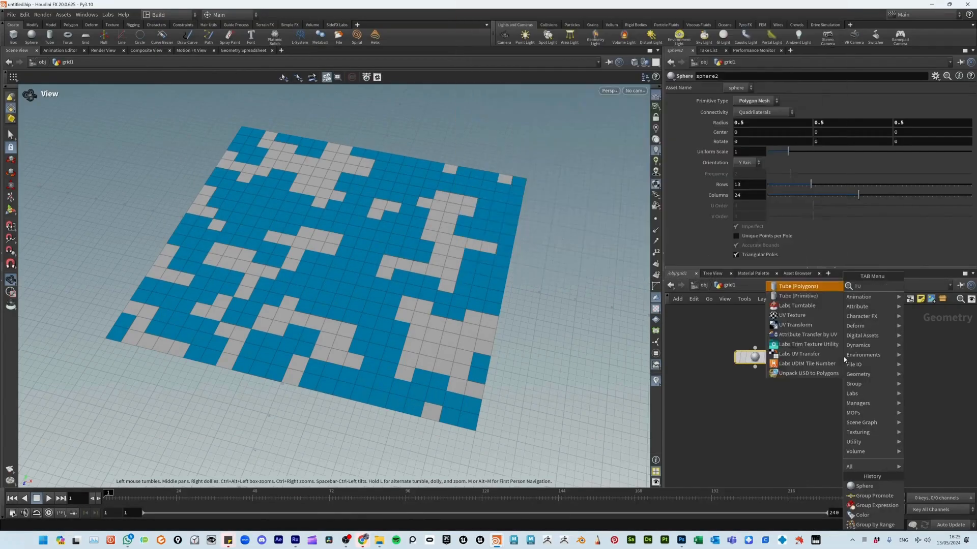
pyautogui.press('Return')
pyautogui.click(843, 359)
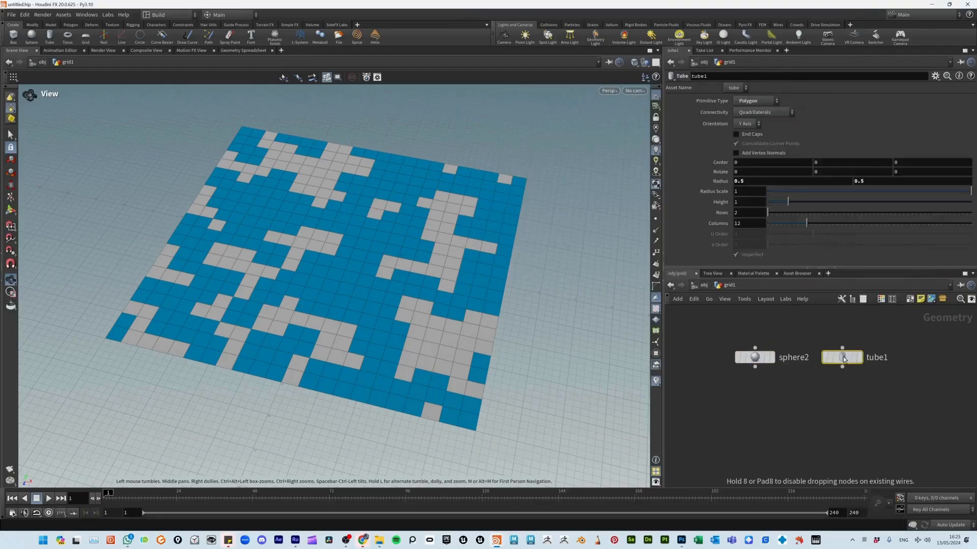
pyautogui.press('Tab')
pyautogui.write('box')
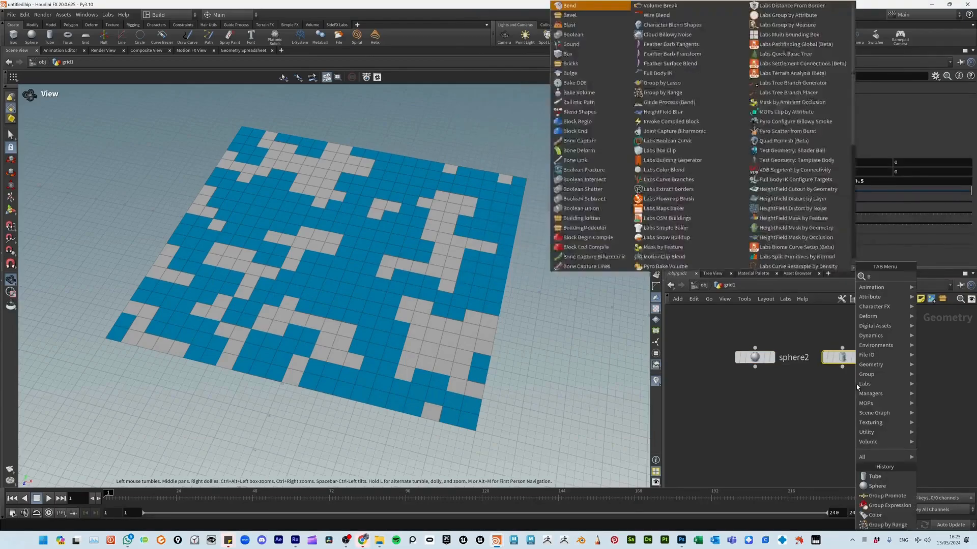
pyautogui.press('Return')
pyautogui.click(934, 360)
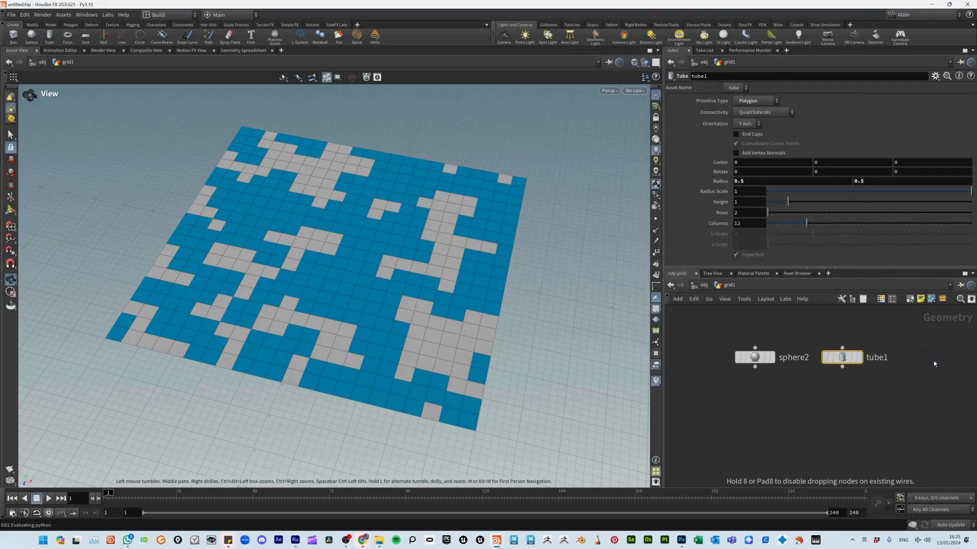
# - Display sphere2, tube1 and box1 one after another to view each shape
pyautogui.click(771, 358)
pyautogui.scroll(5, 370, 265)
pyautogui.moveTo(369, 266); pyautogui.dragTo(446, 300, button='middle')
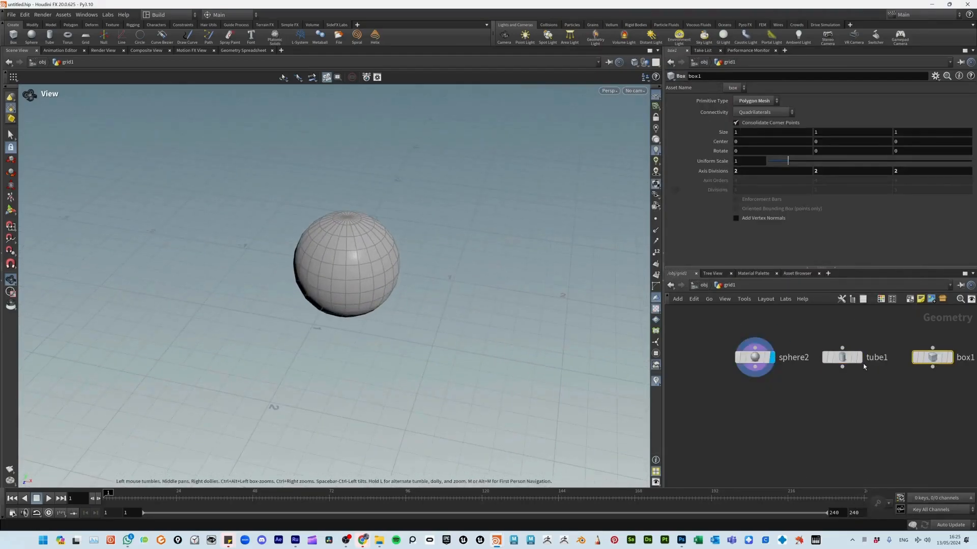
pyautogui.click(860, 357)
pyautogui.click(950, 358)
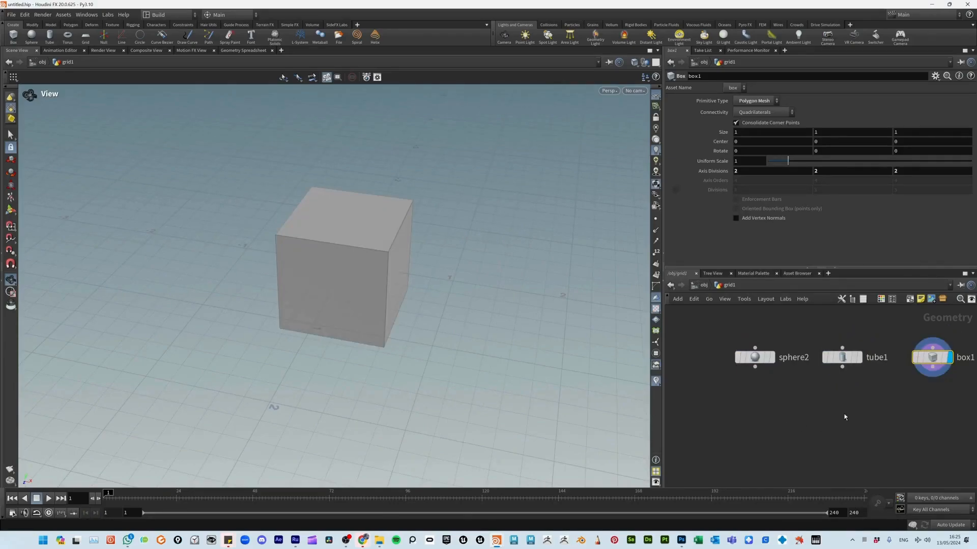
# - Add a Merge node below the three shapes, wire sphere2, tube1 and box1 into it, and display it
pyautogui.press('Tab')
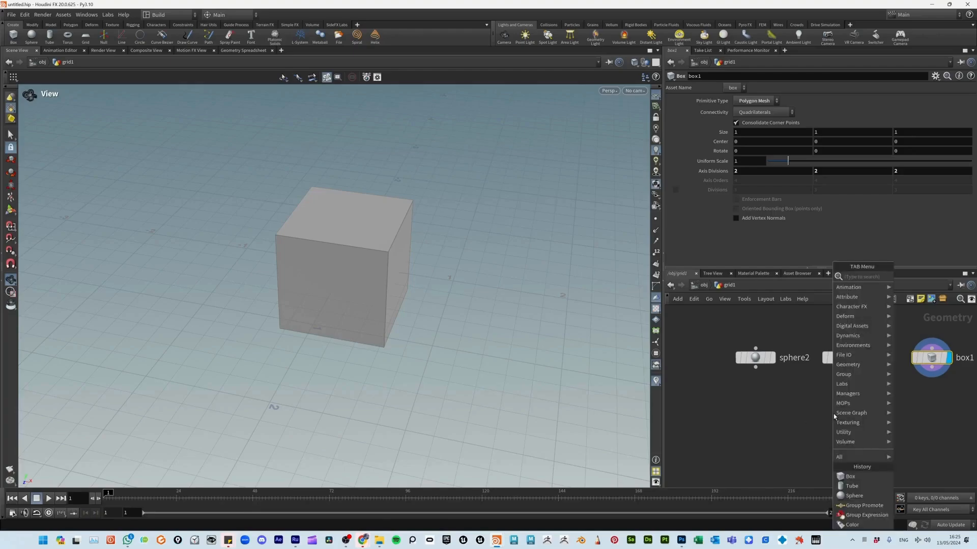
pyautogui.write('merge')
pyautogui.press('Return')
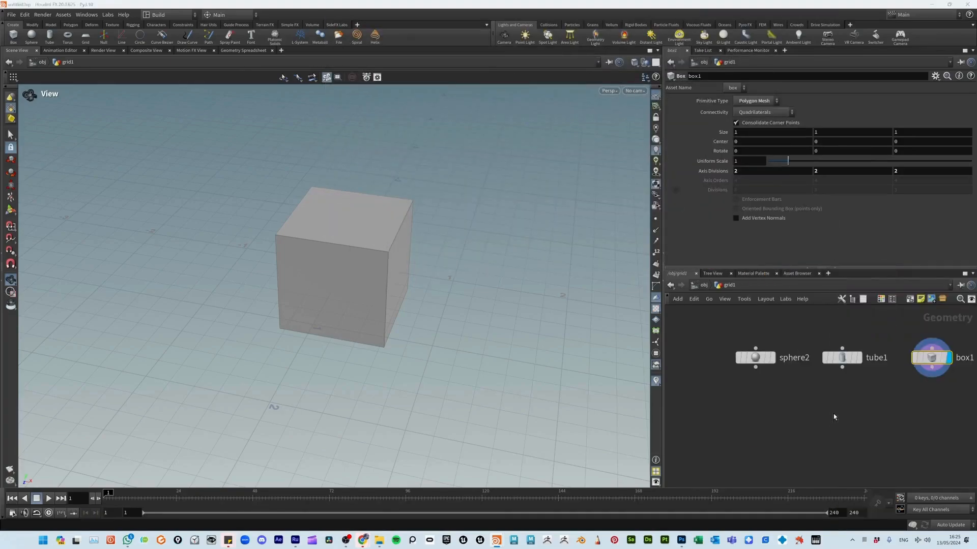
pyautogui.click(833, 414)
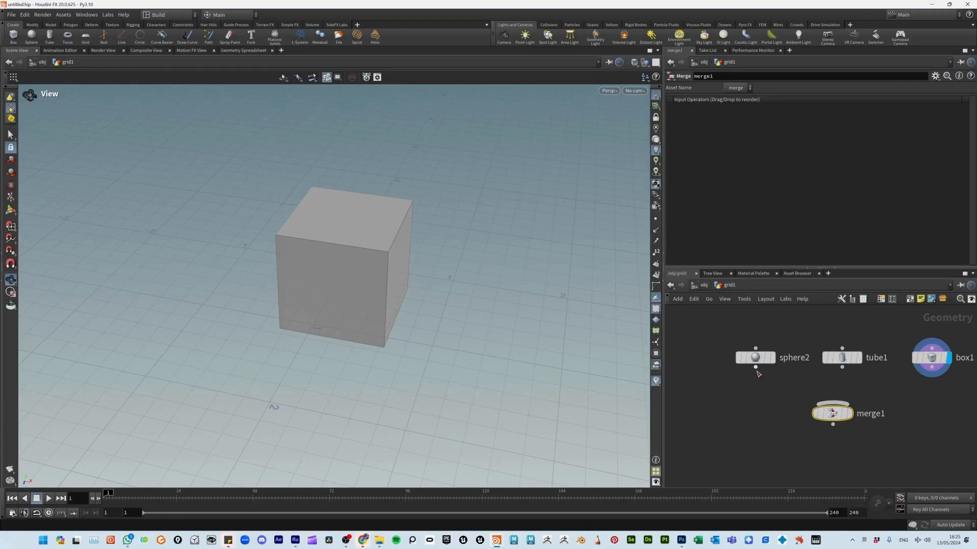
pyautogui.moveTo(819, 405); pyautogui.dragTo(761, 360)
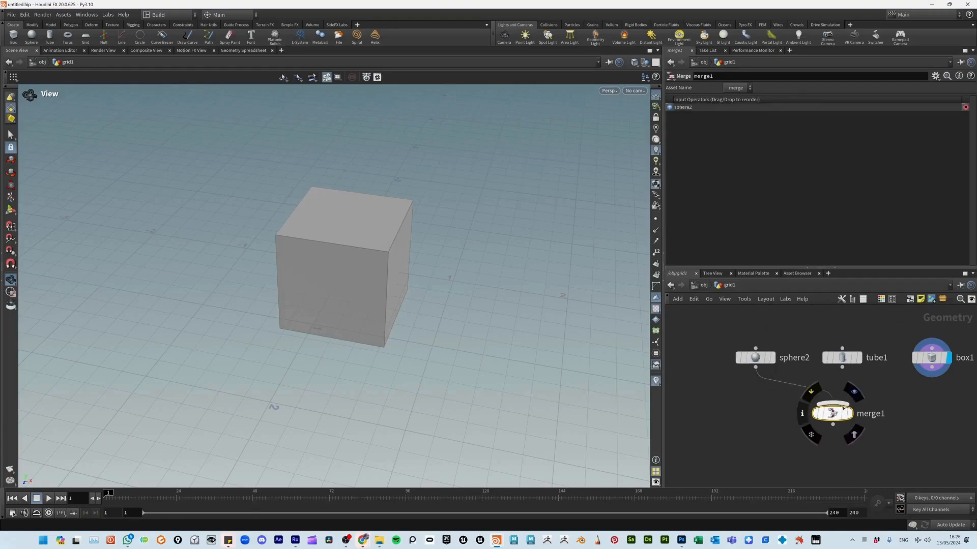
pyautogui.click(854, 394)
pyautogui.moveTo(841, 367); pyautogui.dragTo(832, 401)
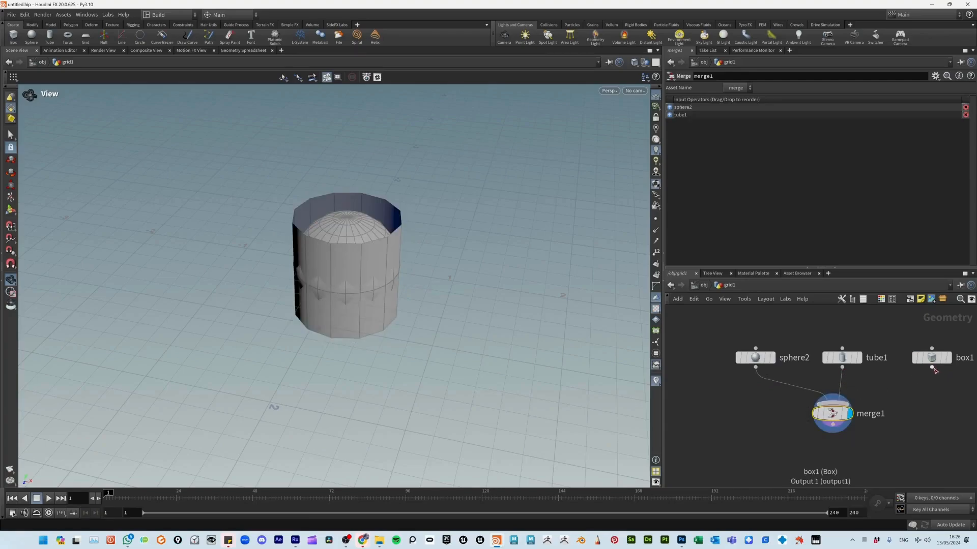
pyautogui.moveTo(931, 368); pyautogui.dragTo(832, 402)
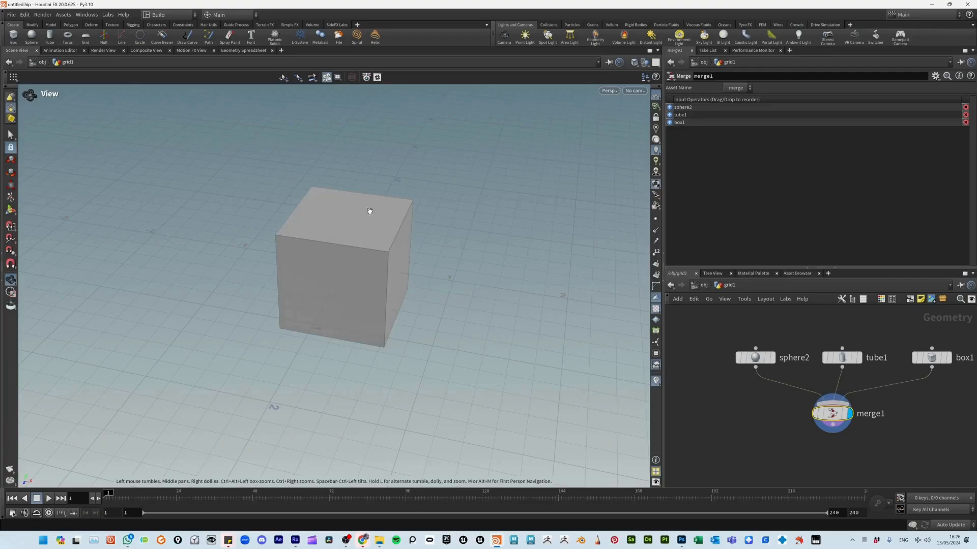
# - Insert a Transform node between box1 and merge1 and set its Y translation to 0.82
pyautogui.moveTo(933, 361); pyautogui.dragTo(921, 376)
pyautogui.write('trans')
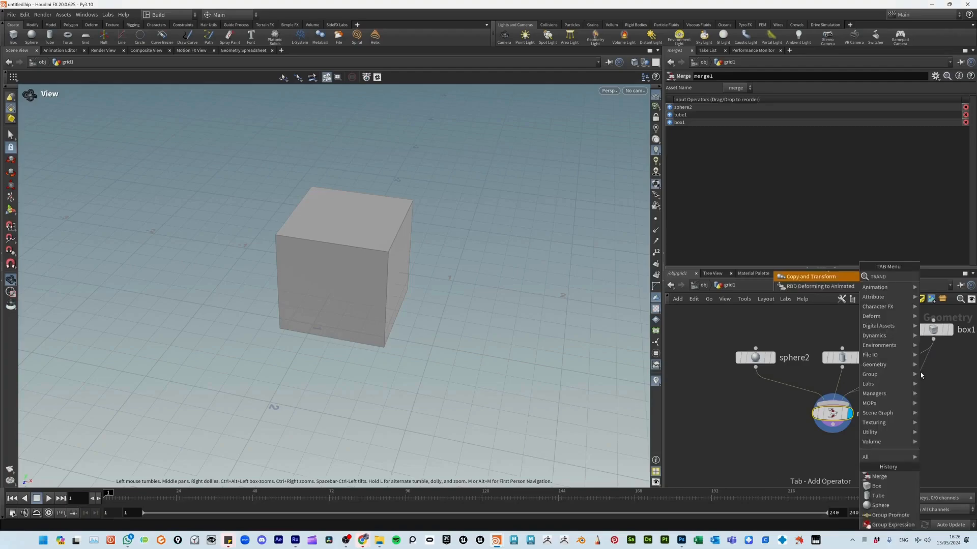
pyautogui.press('Return')
pyautogui.click(920, 373)
pyautogui.moveTo(825, 133); pyautogui.dragTo(845, 132, button='middle')
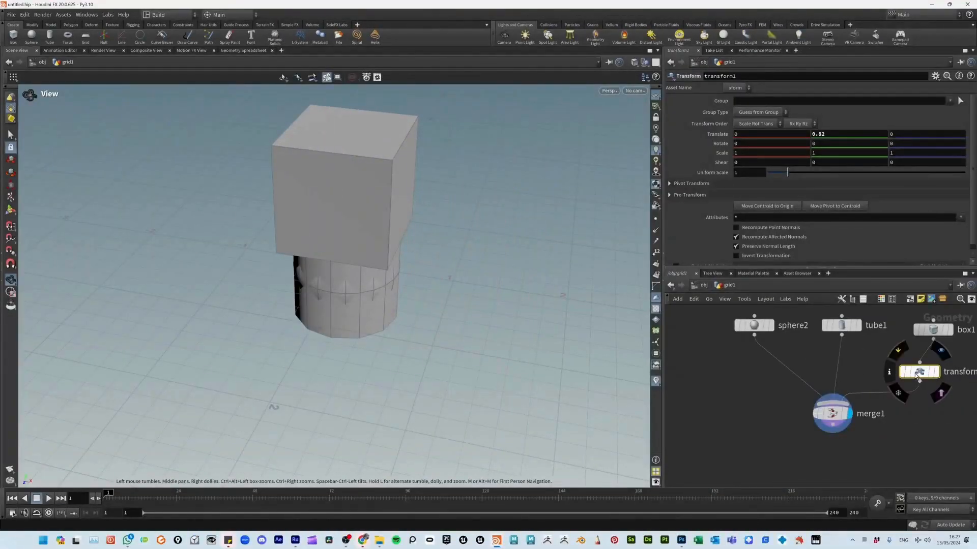
# - Duplicate the box's Transform node onto the wire between tube1 and merge1 and set the copy's Y translation to 2
pyautogui.keyDown('alt'); pyautogui.moveTo(921, 375); pyautogui.dragTo(843, 371); pyautogui.keyUp('alt')
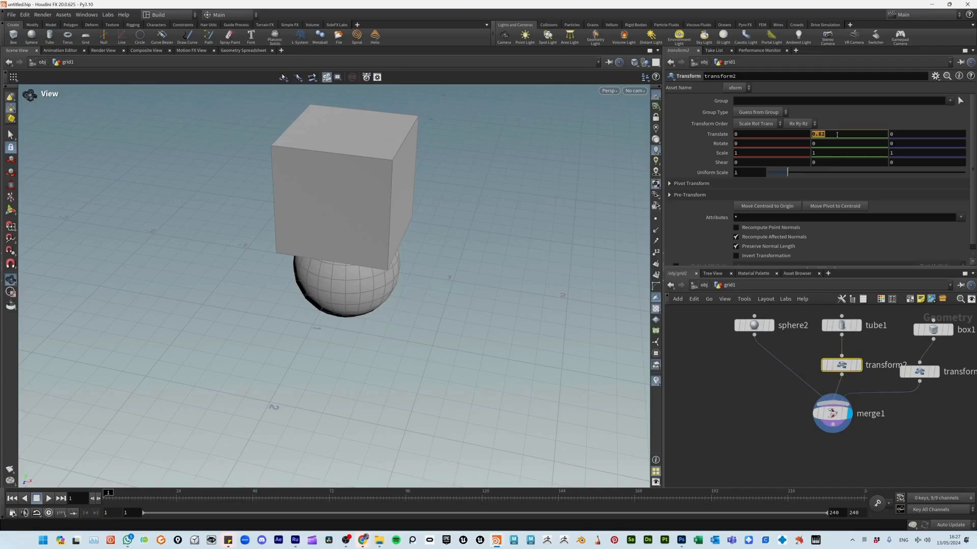
pyautogui.write('2')
pyautogui.press('Return')
pyautogui.moveTo(430, 273); pyautogui.dragTo(305, 322)
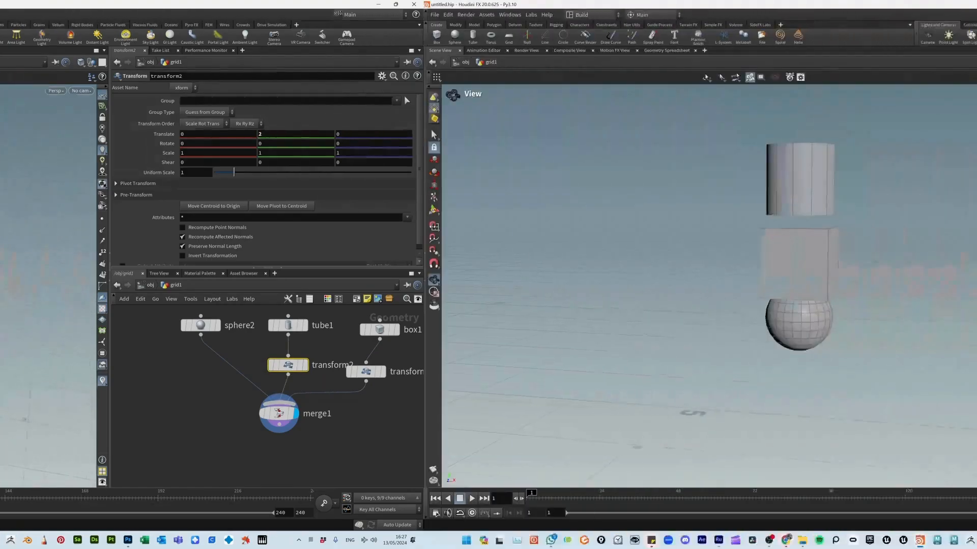
# - Move merge1 farther below the Transform nodes and insert a Color node on the wire between sphere2 and merge1
pyautogui.moveTo(832, 413); pyautogui.dragTo(832, 467)
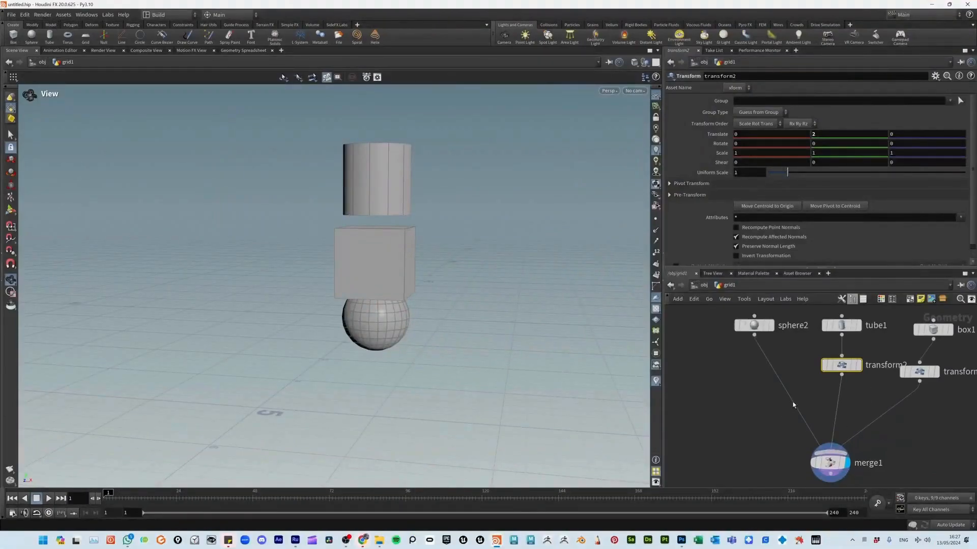
pyautogui.click(795, 404)
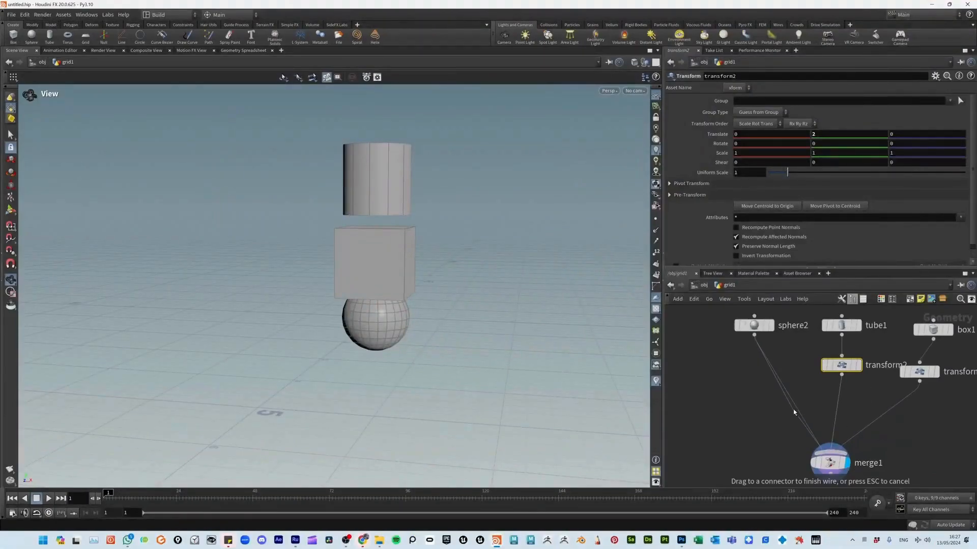
pyautogui.click(781, 417)
pyautogui.write('color')
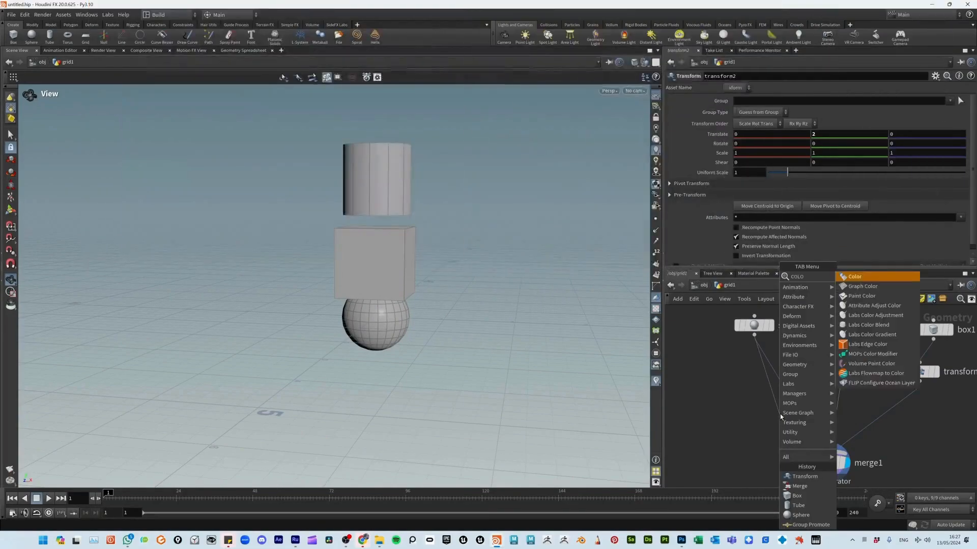
pyautogui.press('Return')
# - Insert one Color node after the box's Transform and another after the tube's Transform, both feeding merge1, and auto-arrange the network
pyautogui.press('Tab')
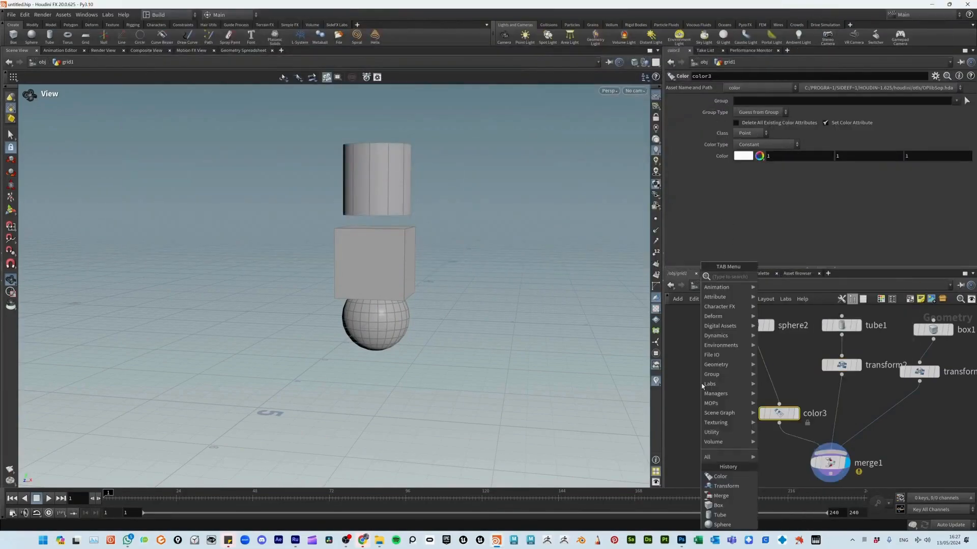
pyautogui.write('color')
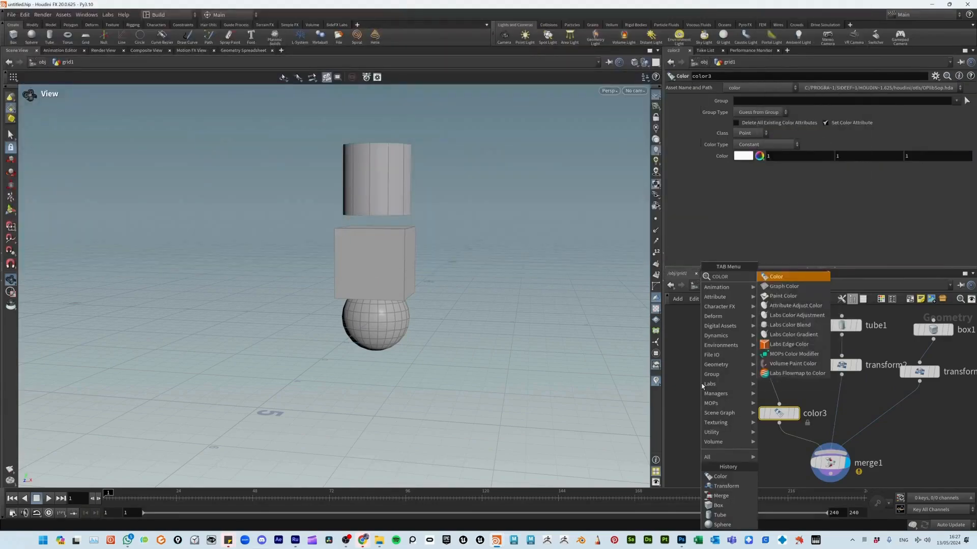
pyautogui.press('Return')
pyautogui.click(701, 386)
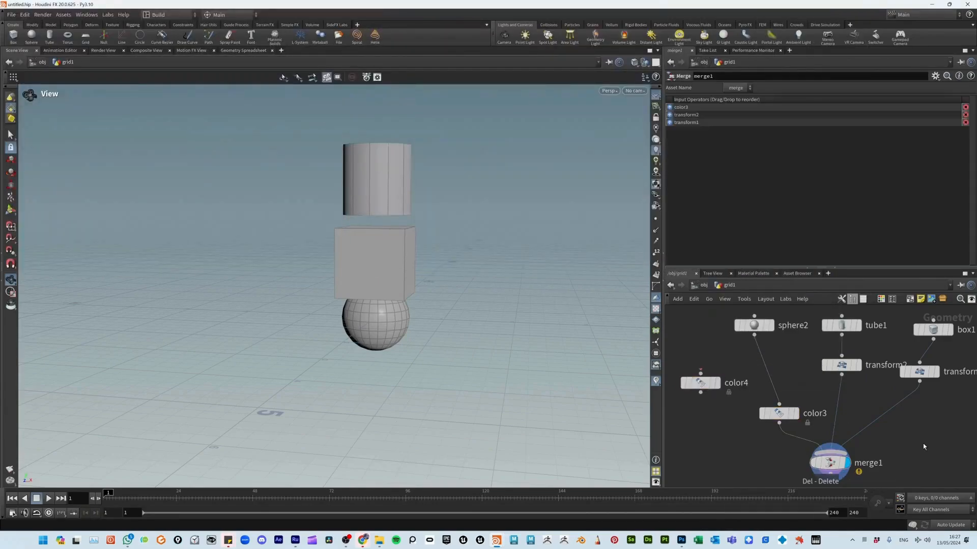
pyautogui.click(829, 462)
pyautogui.press('Tab')
pyautogui.click(893, 478)
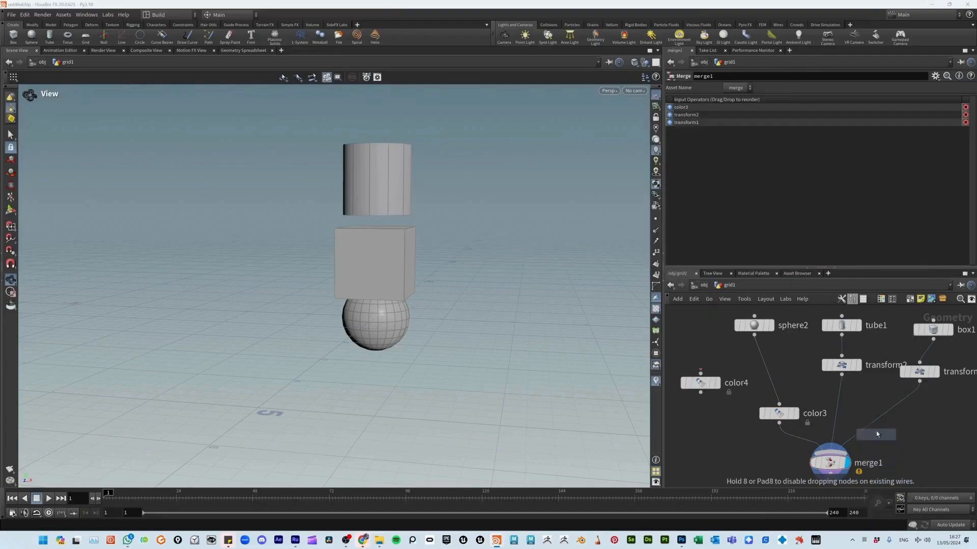
pyautogui.click(883, 421)
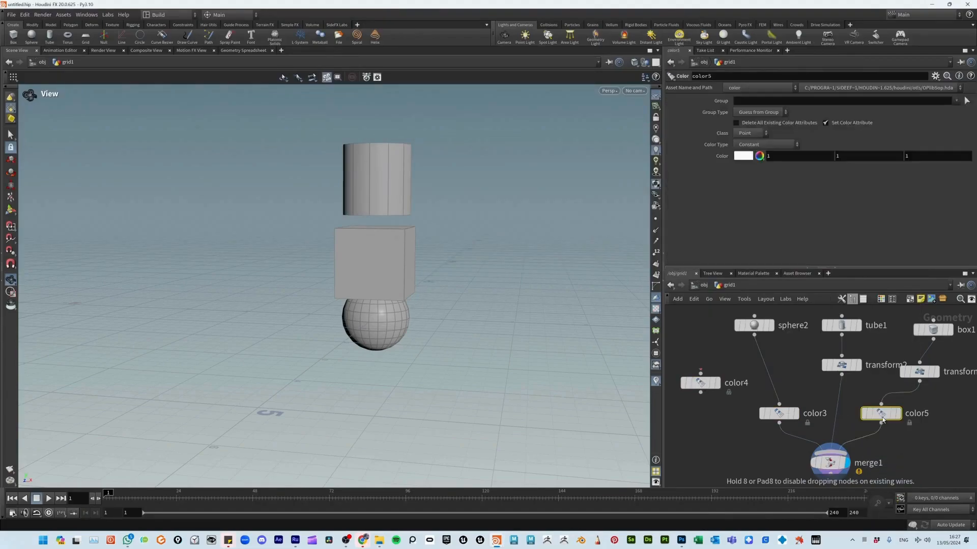
pyautogui.moveTo(700, 386); pyautogui.dragTo(839, 411)
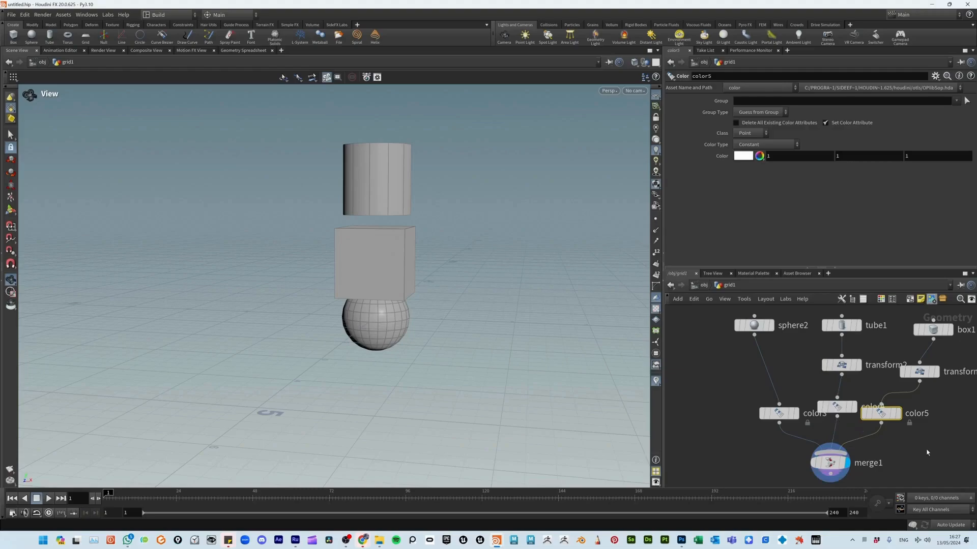
pyautogui.moveTo(899, 415)
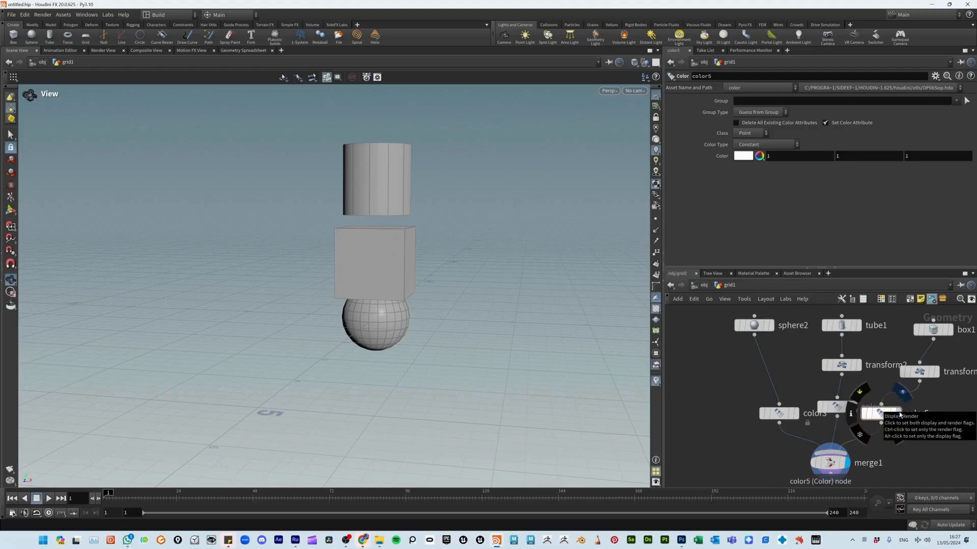
pyautogui.press('l')
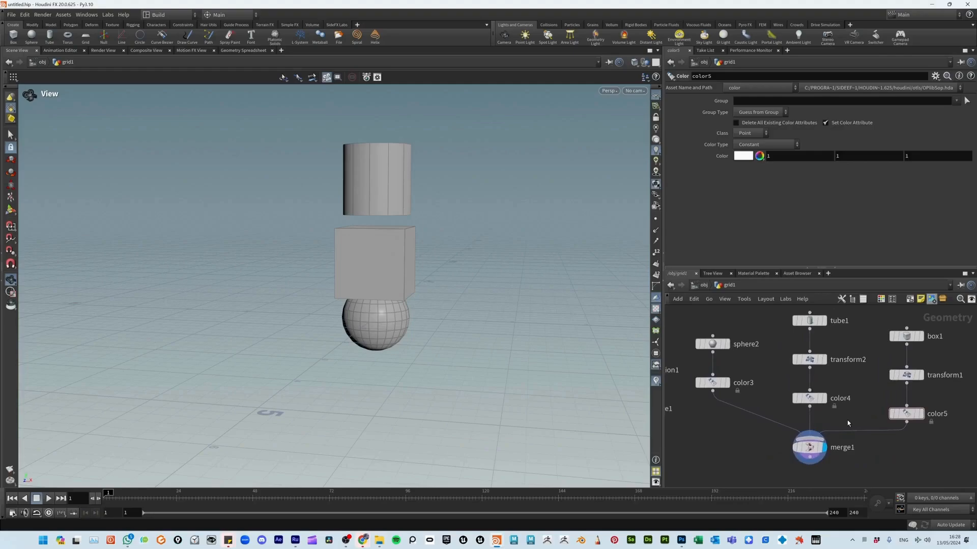
# - Set the Color nodes to yellow for the box, green for the tube and cyan for the sphere
pyautogui.click(743, 155)
pyautogui.click(745, 93)
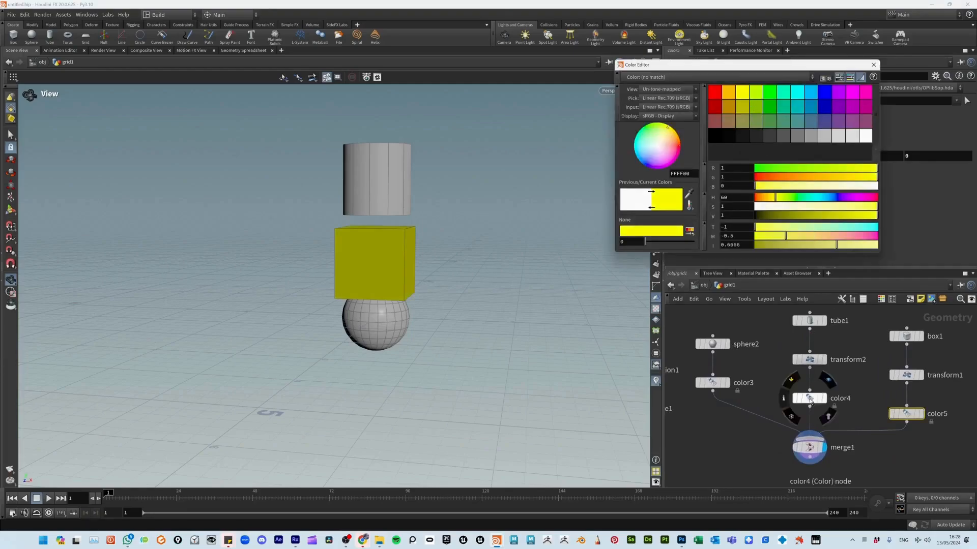
pyautogui.click(810, 398)
pyautogui.click(770, 92)
pyautogui.click(721, 383)
pyautogui.click(797, 92)
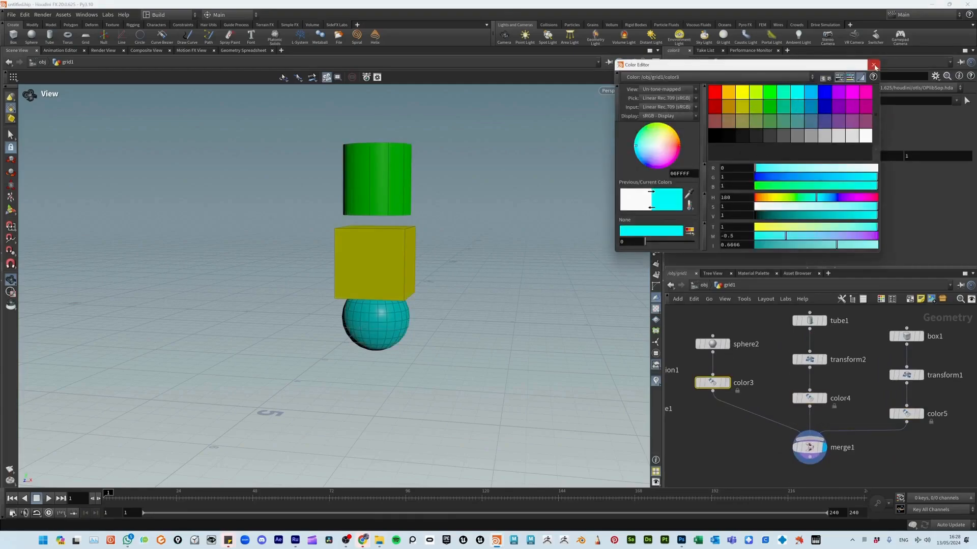
pyautogui.click(873, 65)
pyautogui.moveTo(713, 344); pyautogui.dragTo(713, 333)
pyautogui.moveTo(794, 132)
pyautogui.mouseDown(button='middle')
pyautogui.moveTo(829, 127)
pyautogui.moveTo(796, 128)
pyautogui.mouseUp(button='middle')
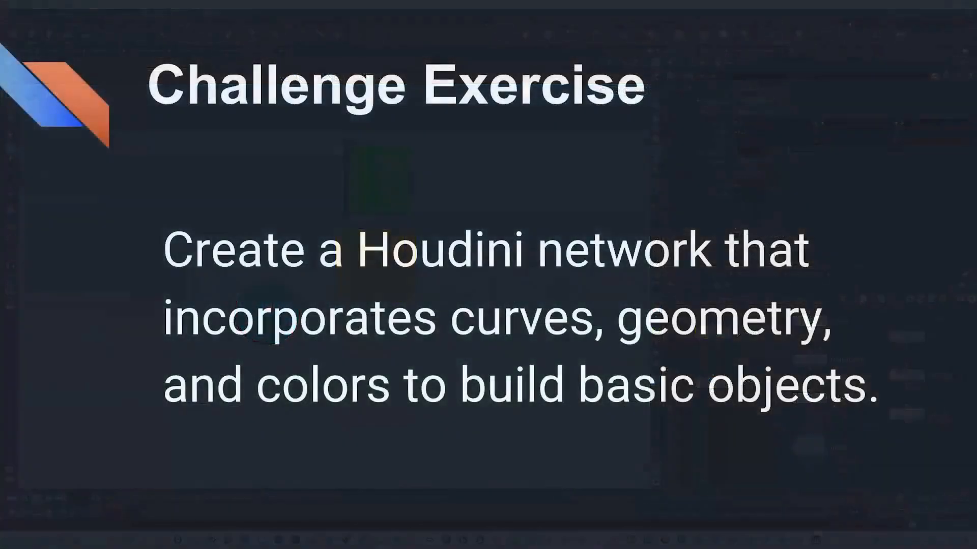